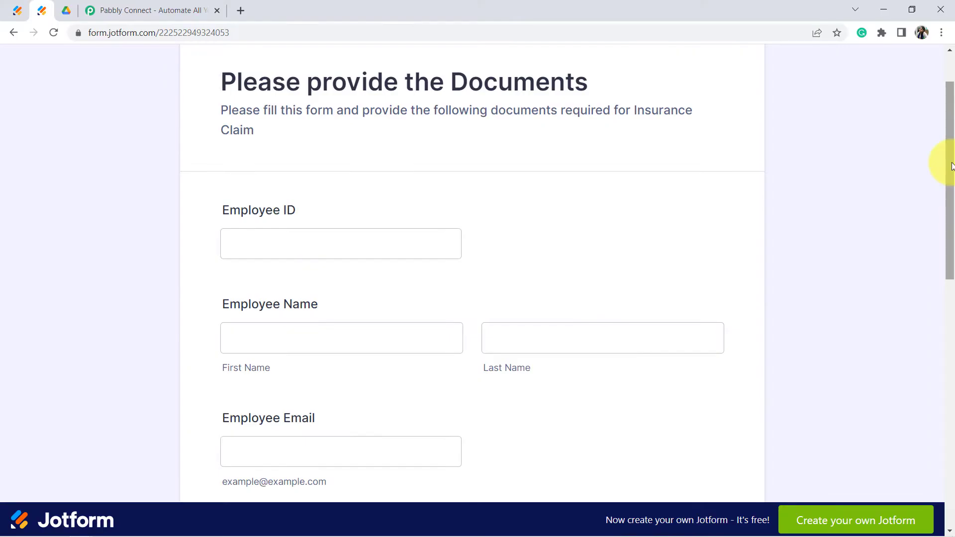
- Review the document request form's heading, and open the employees' documents folder in Google Drive
{"action": "left_click_drag", "start_coordinate": [945, 162], "coordinate": [948, 80]}
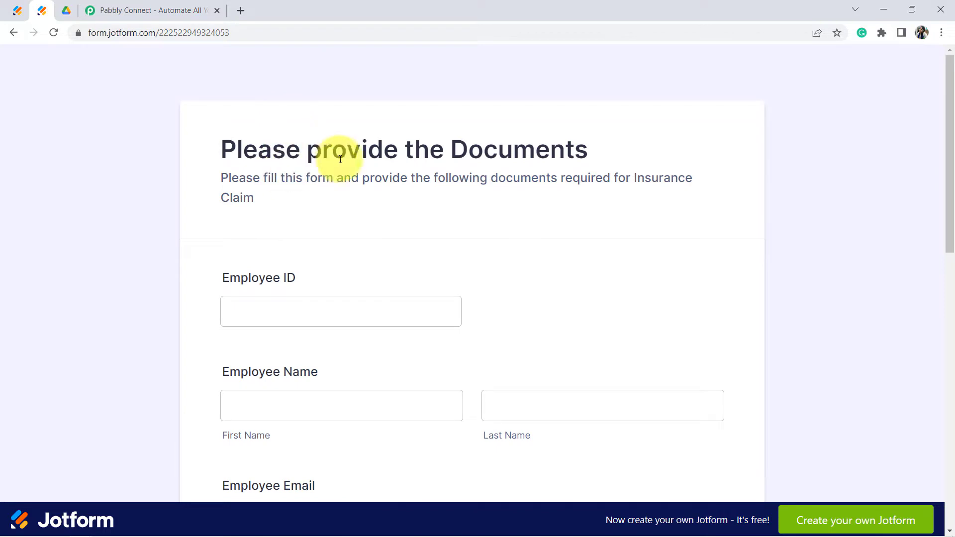
{"action": "left_click_drag", "start_coordinate": [333, 151], "coordinate": [667, 160]}
{"action": "left_click", "coordinate": [62, 7]}
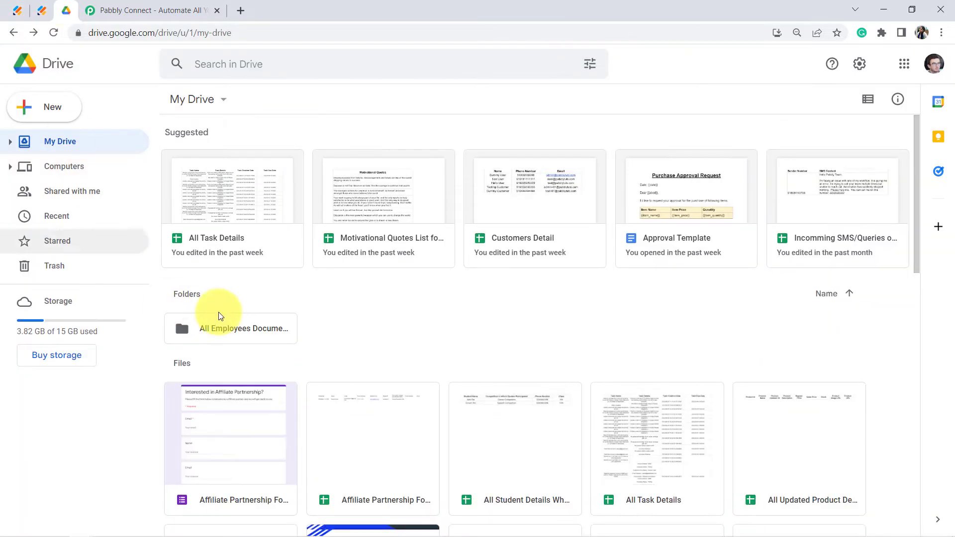
{"action": "double_click", "coordinate": [233, 342]}
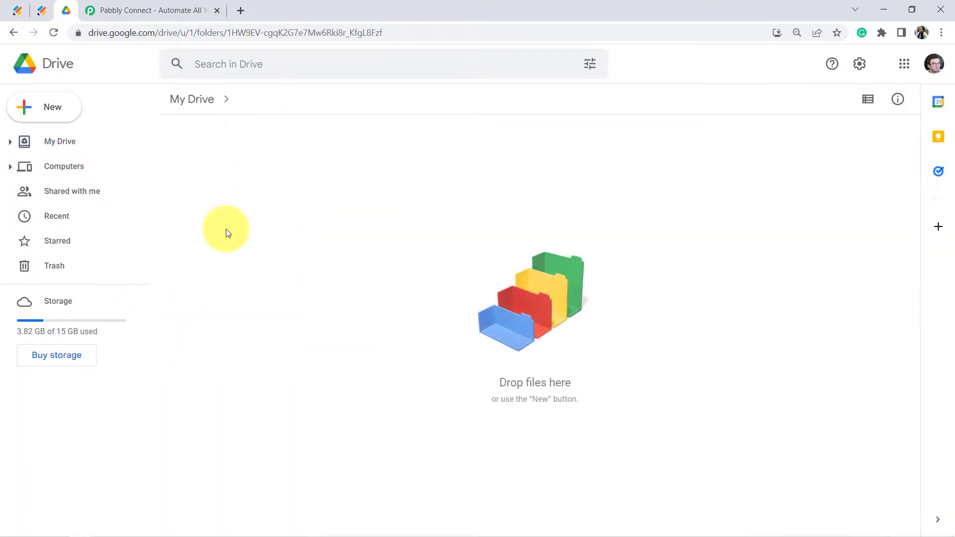
- Switch to the Pabbly website, sign in to the account and open the Pabbly Connect dashboard
{"action": "left_click", "coordinate": [117, 4]}
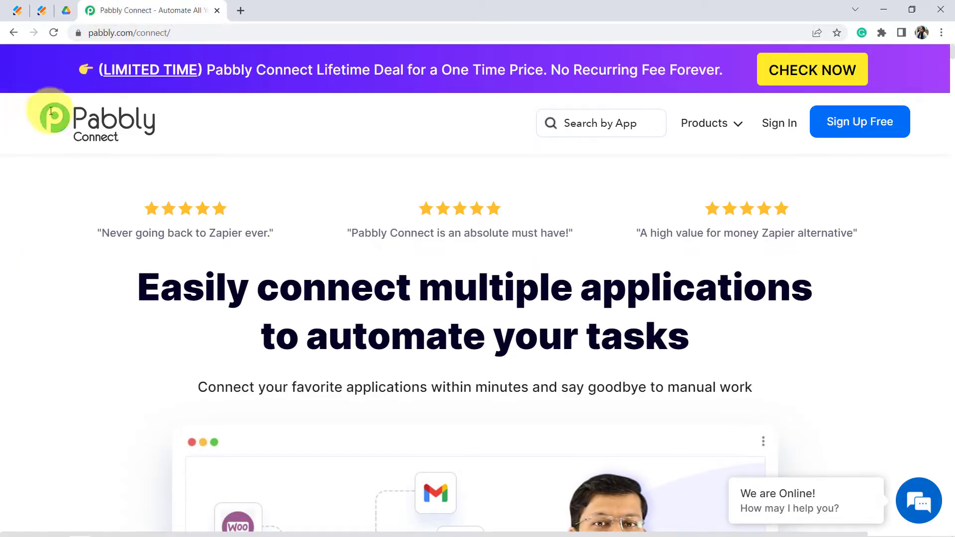
{"action": "left_click_drag", "start_coordinate": [51, 111], "coordinate": [216, 136]}
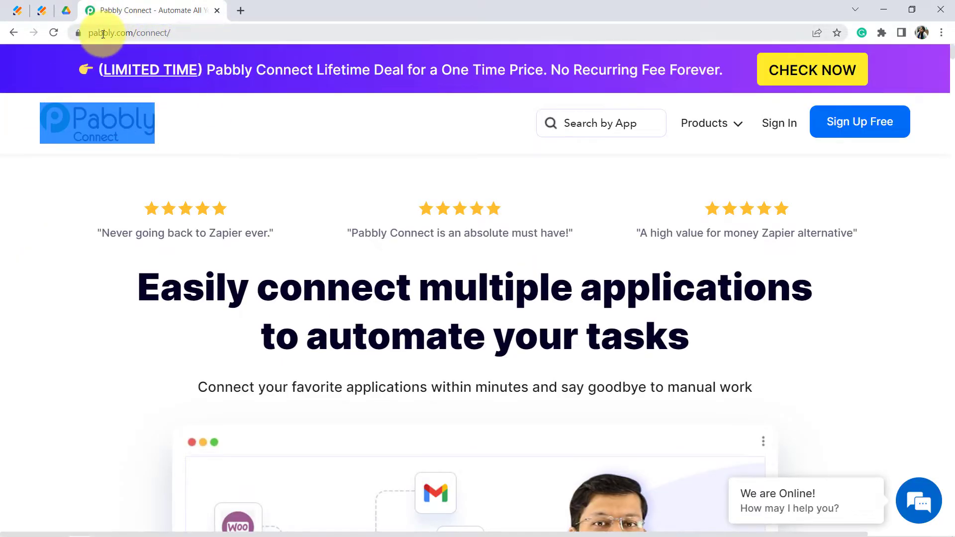
{"action": "left_click_drag", "start_coordinate": [97, 33], "coordinate": [183, 43]}
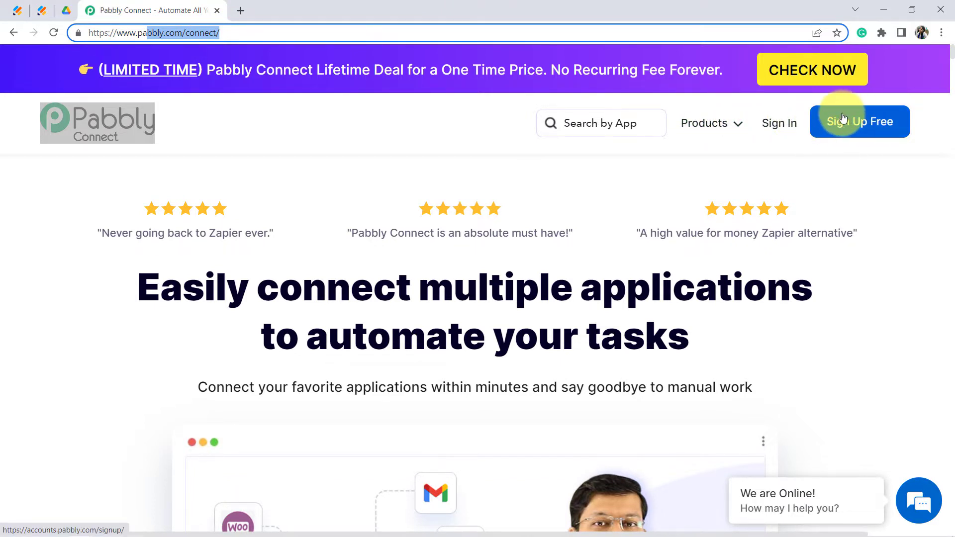
{"action": "left_click", "coordinate": [782, 124]}
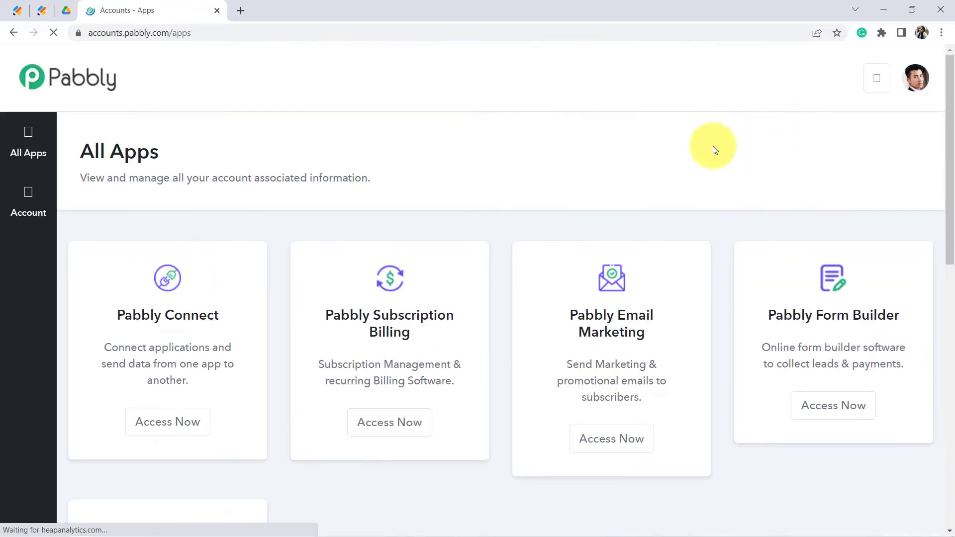
{"action": "left_click", "coordinate": [152, 431]}
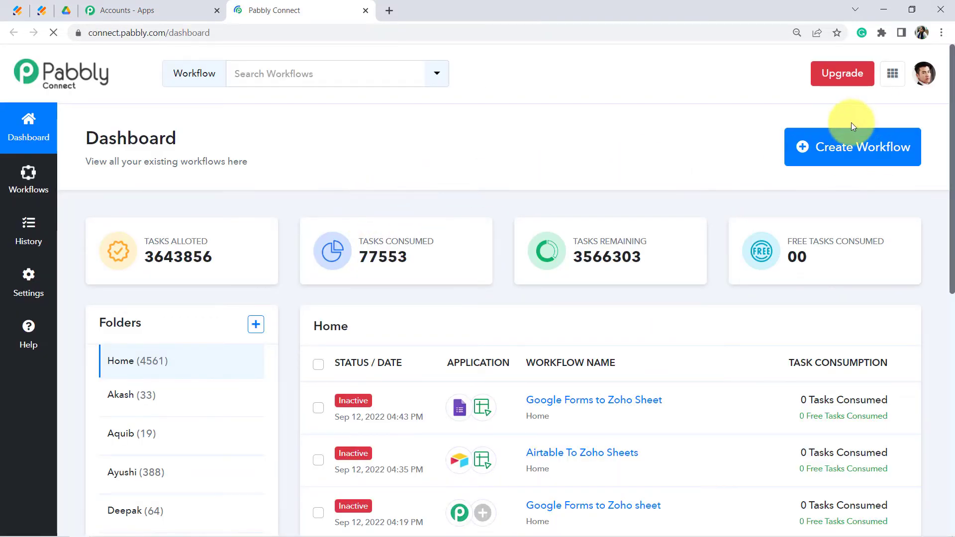
- Create a workflow named "Auto-save Employee Documents in Separate Google Drive Folder"
{"action": "left_click", "coordinate": [839, 155]}
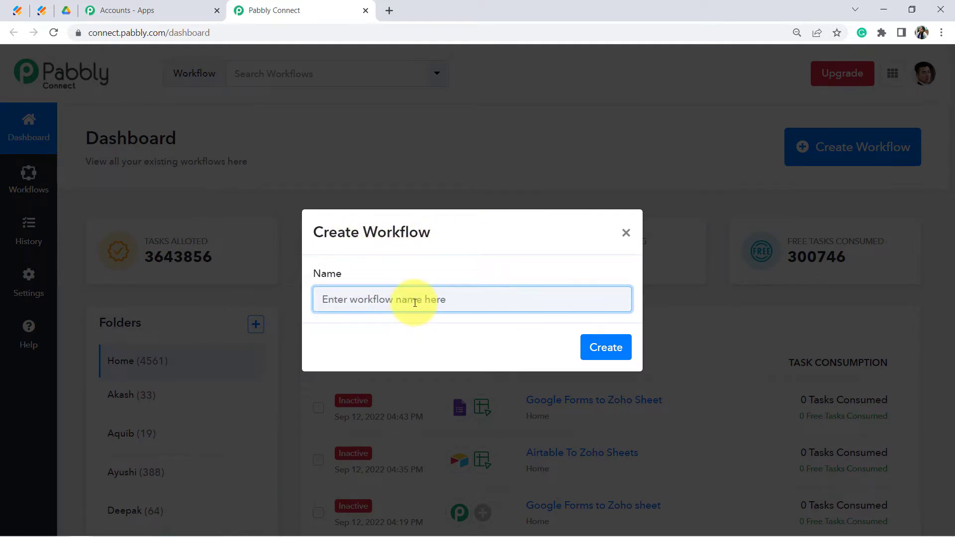
{"action": "type", "text": "Auto-save Employee Documents in Separate Google Drive"}
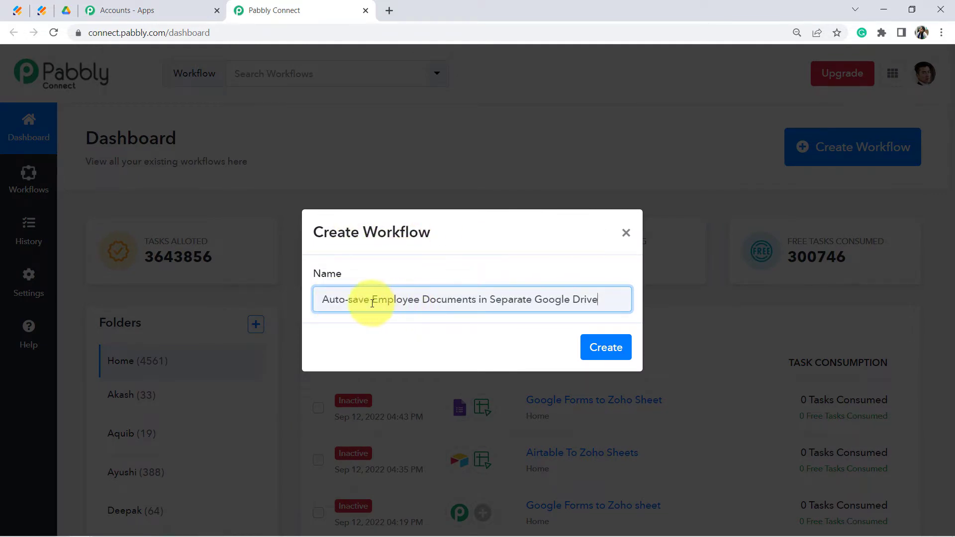
{"action": "left_click_drag", "start_coordinate": [335, 299], "coordinate": [591, 304]}
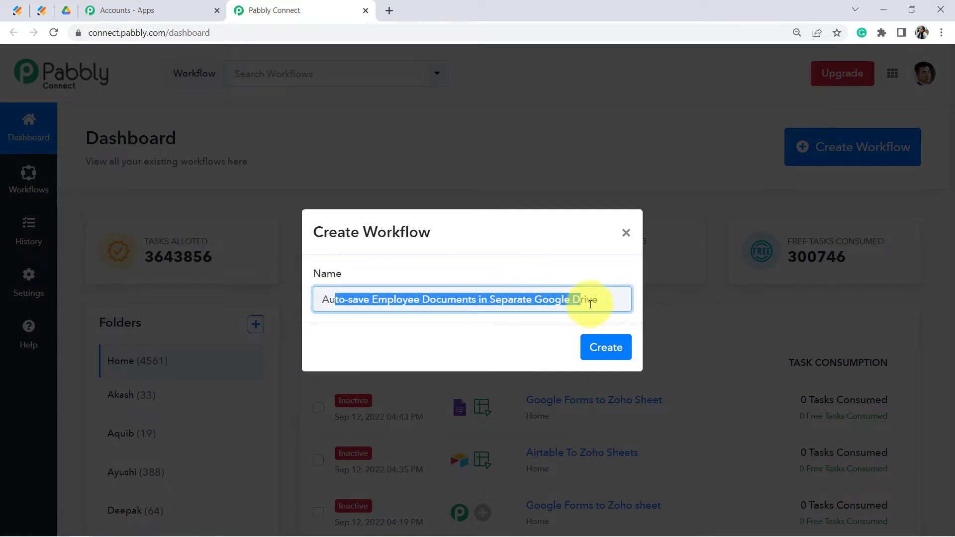
{"action": "left_click", "coordinate": [612, 303]}
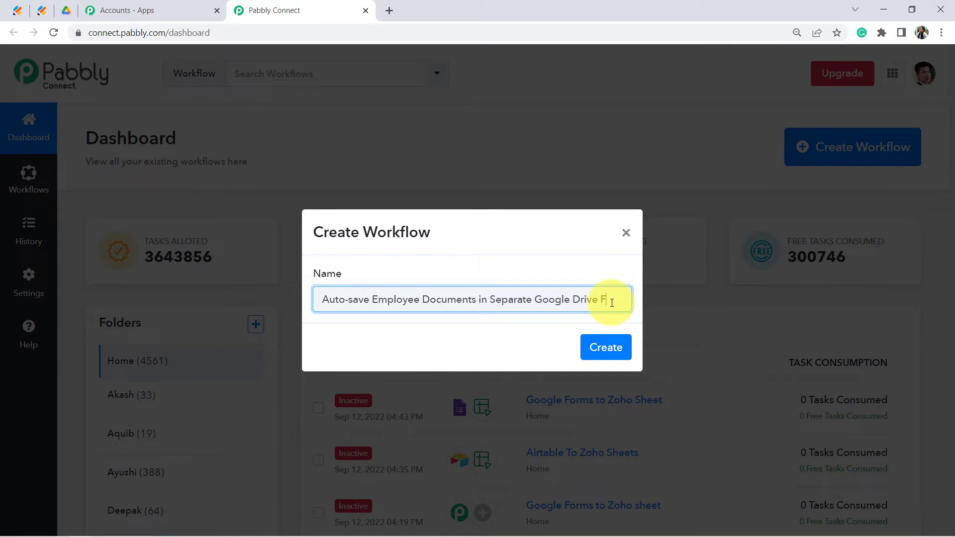
{"action": "type", "text": "Folder"}
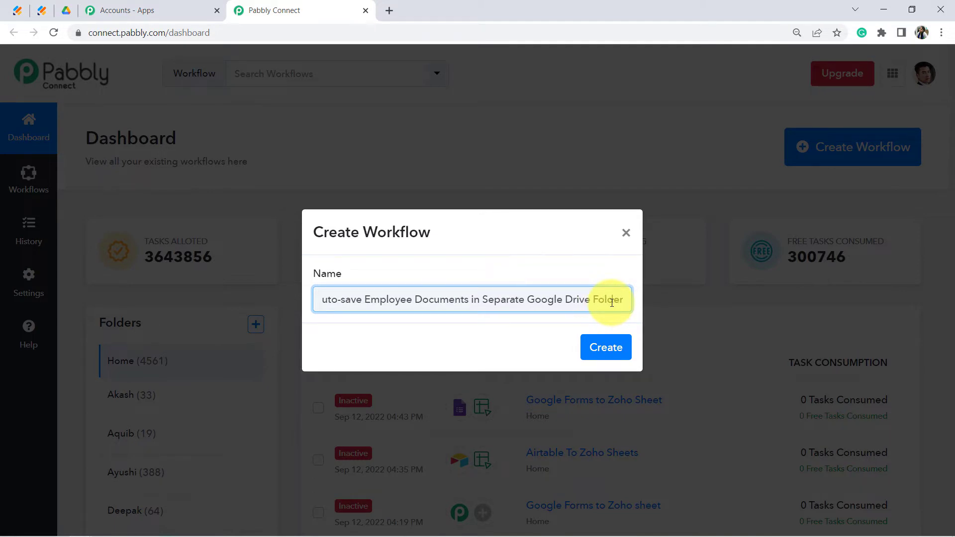
{"action": "left_click", "coordinate": [607, 346]}
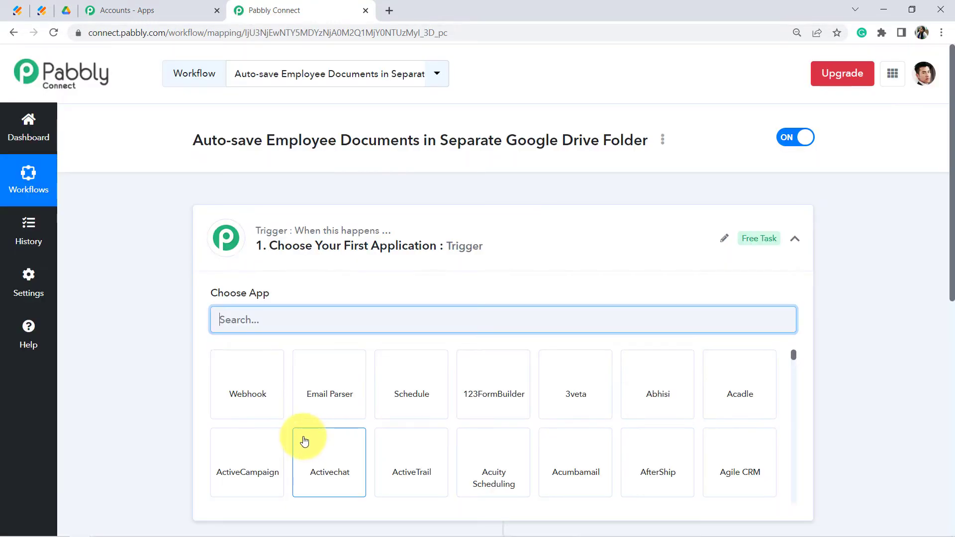
- Choose JotForm as the workflow's trigger application
{"action": "left_click", "coordinate": [317, 247]}
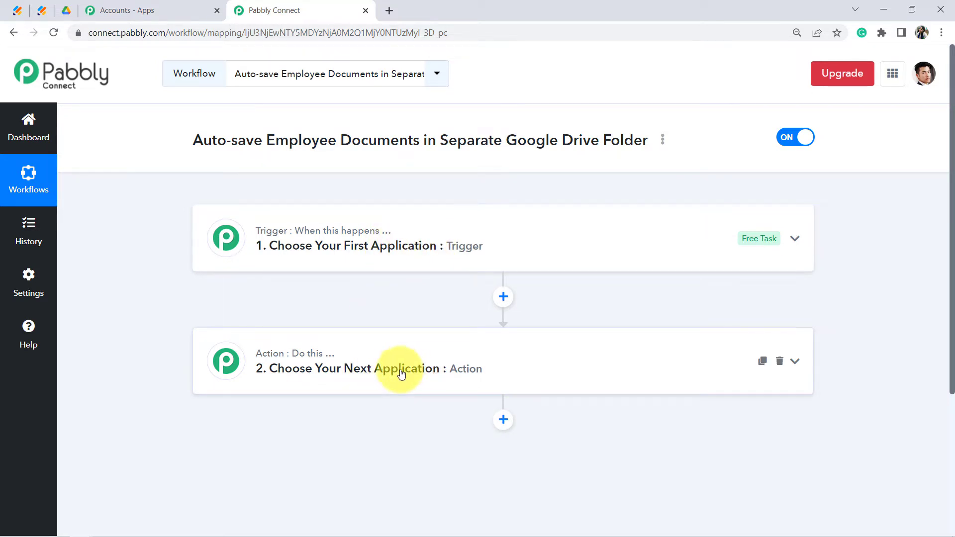
{"action": "left_click", "coordinate": [392, 261]}
{"action": "left_click", "coordinate": [261, 328]}
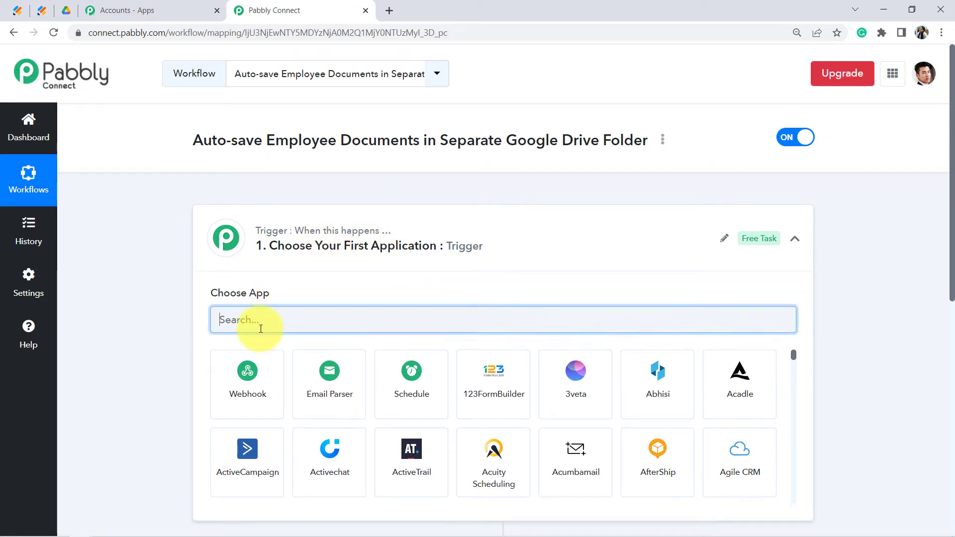
{"action": "type", "text": "jotfor"}
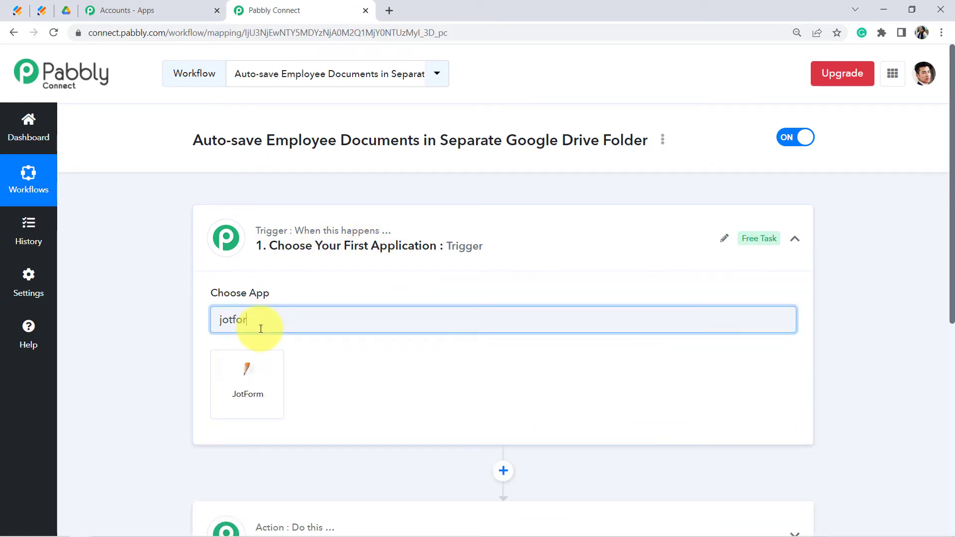
{"action": "left_click", "coordinate": [224, 366]}
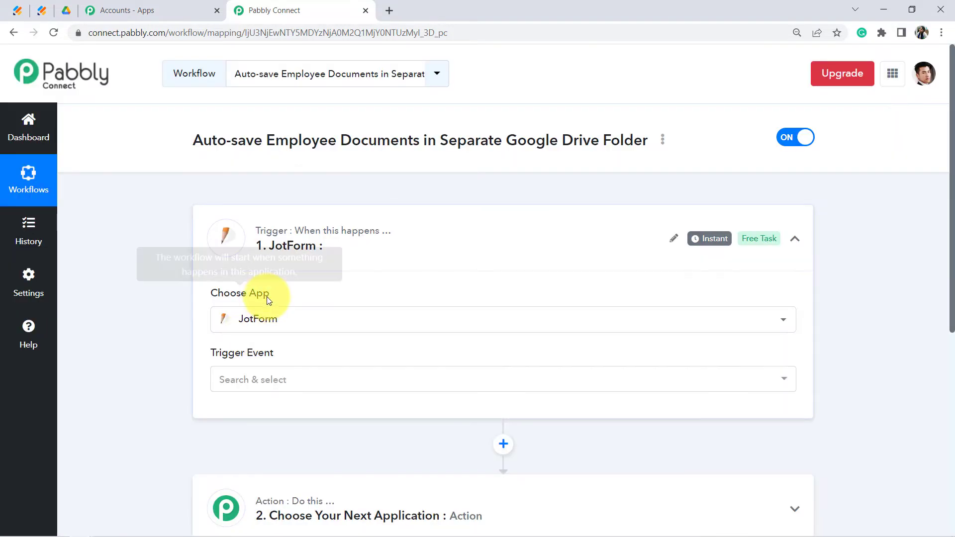
- Set the JotForm trigger event to New Response and copy the generated webhook URL
{"action": "scroll", "coordinate": [254, 303], "scroll_direction": "down", "scroll_amount": 5}
{"action": "scroll", "coordinate": [254, 304], "scroll_direction": "up", "scroll_amount": 4}
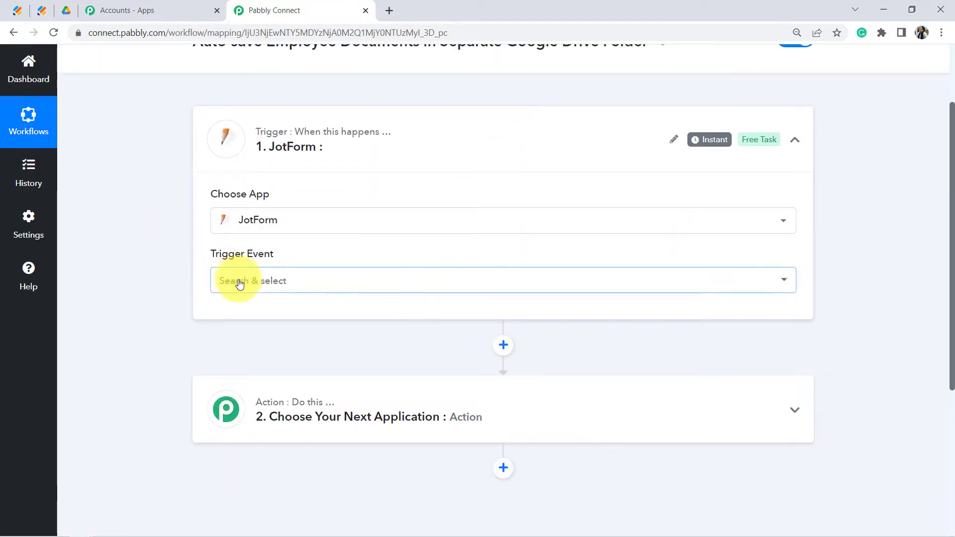
{"action": "left_click", "coordinate": [240, 282]}
{"action": "left_click", "coordinate": [254, 349]}
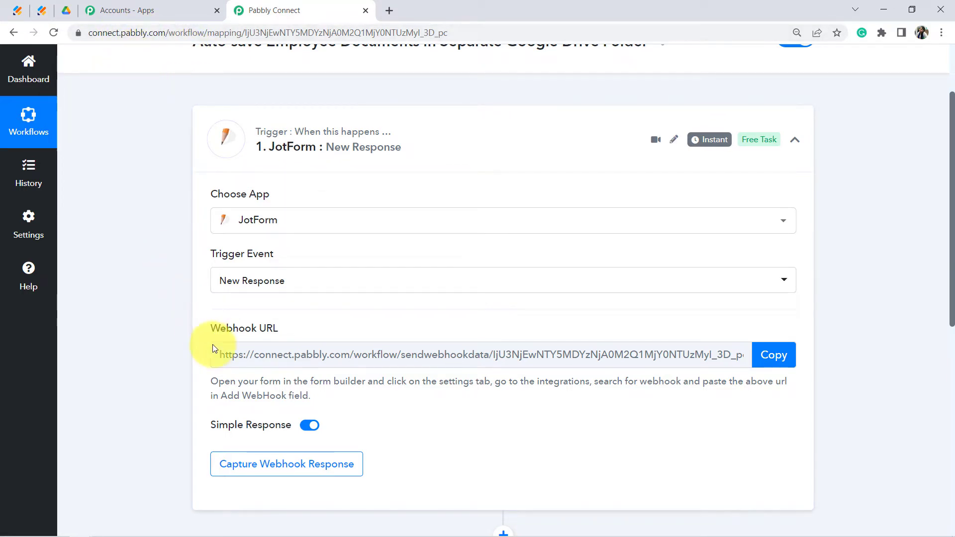
{"action": "left_click_drag", "start_coordinate": [213, 334], "coordinate": [307, 340]}
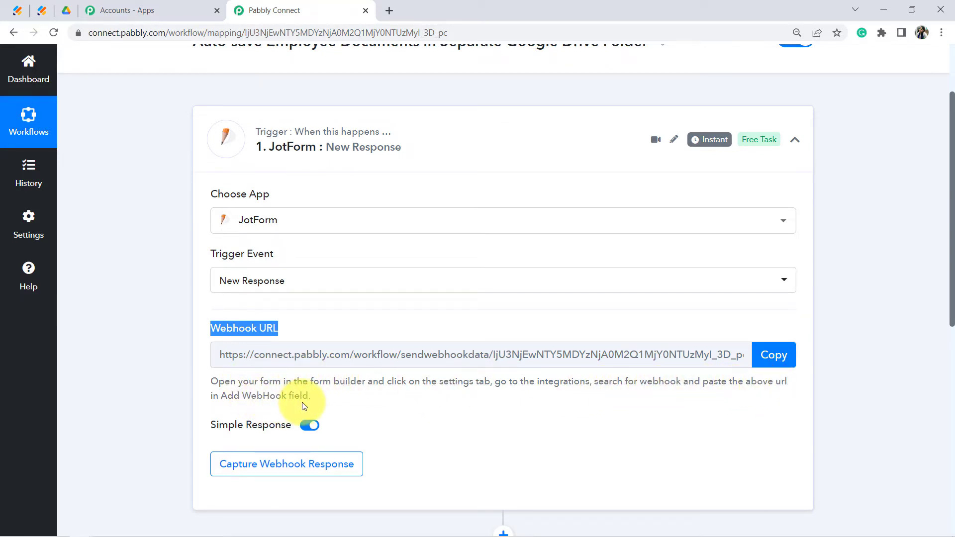
{"action": "left_click", "coordinate": [777, 357]}
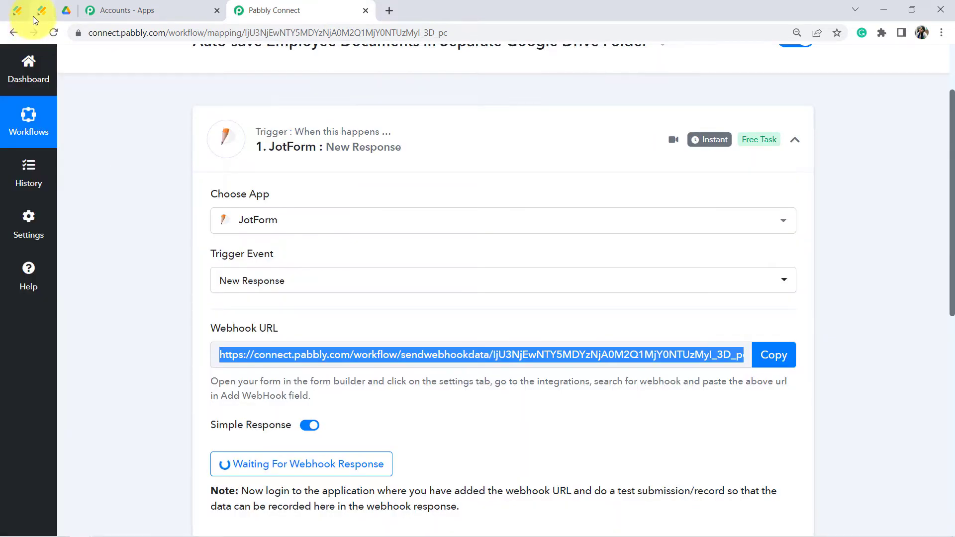
- Switch to the Jotform builder and open the WebHooks integration for the "Please provide the Documents" form
{"action": "left_click", "coordinate": [18, 11]}
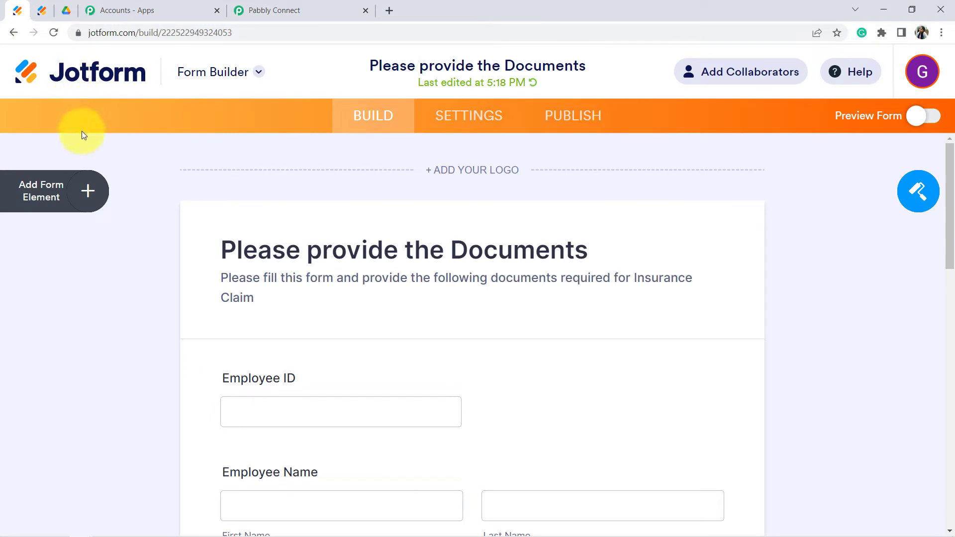
{"action": "left_click_drag", "start_coordinate": [243, 249], "coordinate": [554, 250]}
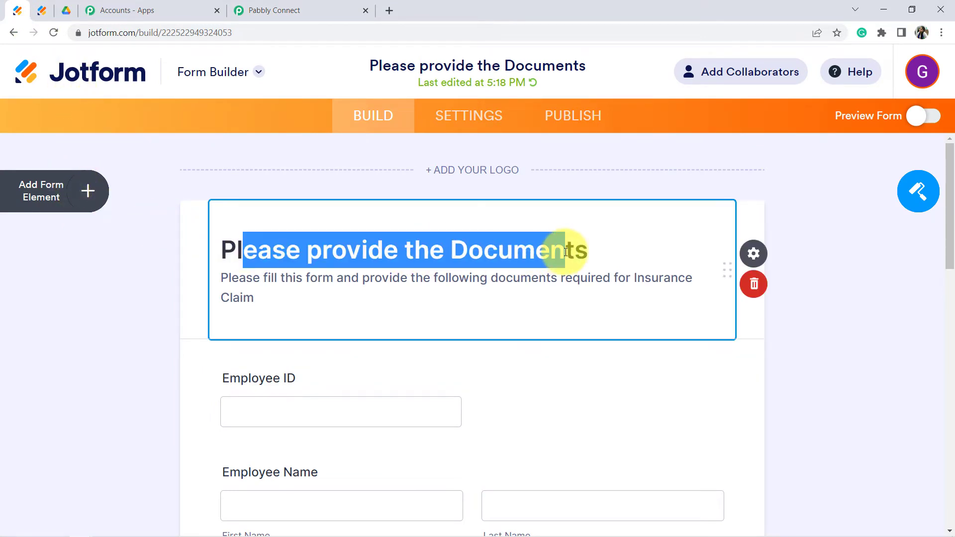
{"action": "left_click", "coordinate": [467, 119]}
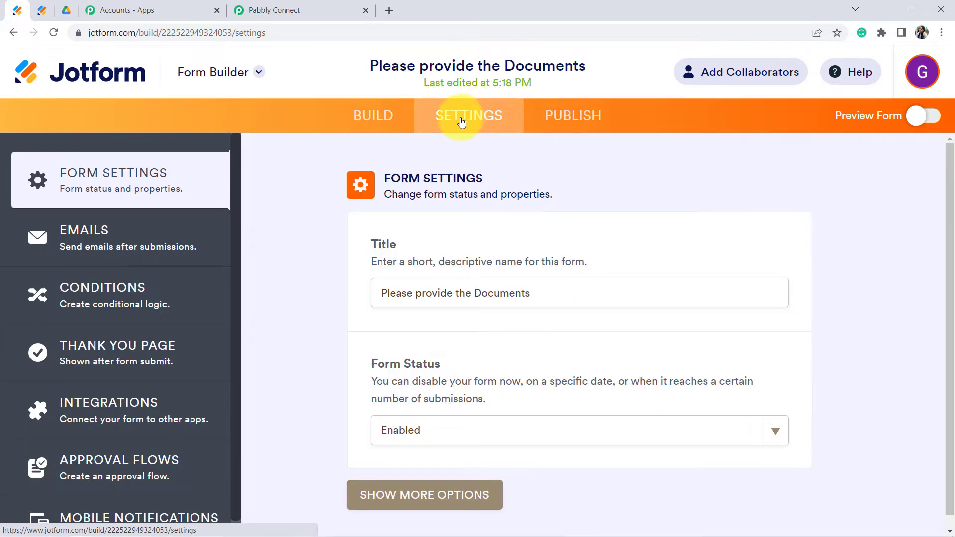
{"action": "left_click", "coordinate": [116, 403]}
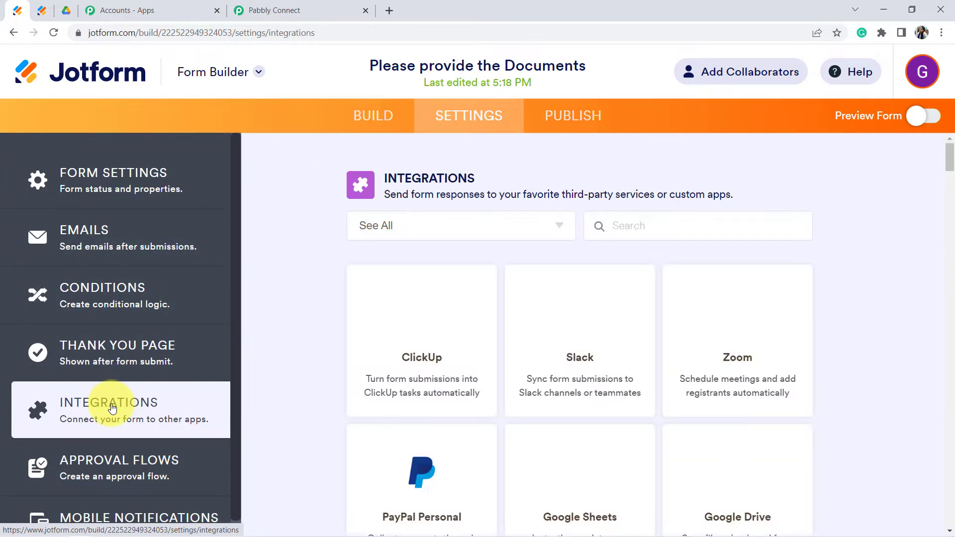
{"action": "left_click", "coordinate": [628, 227]}
{"action": "type", "text": "webh"}
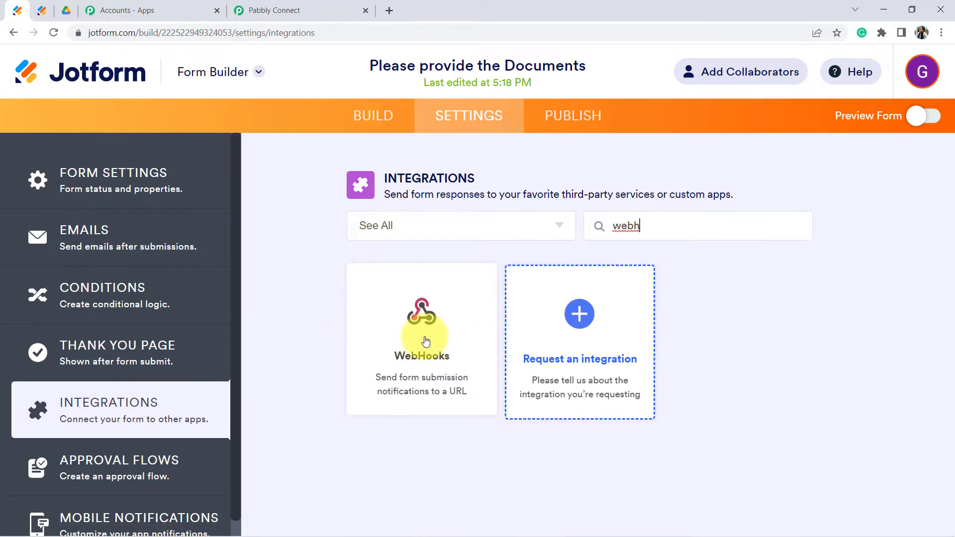
{"action": "left_click", "coordinate": [426, 341]}
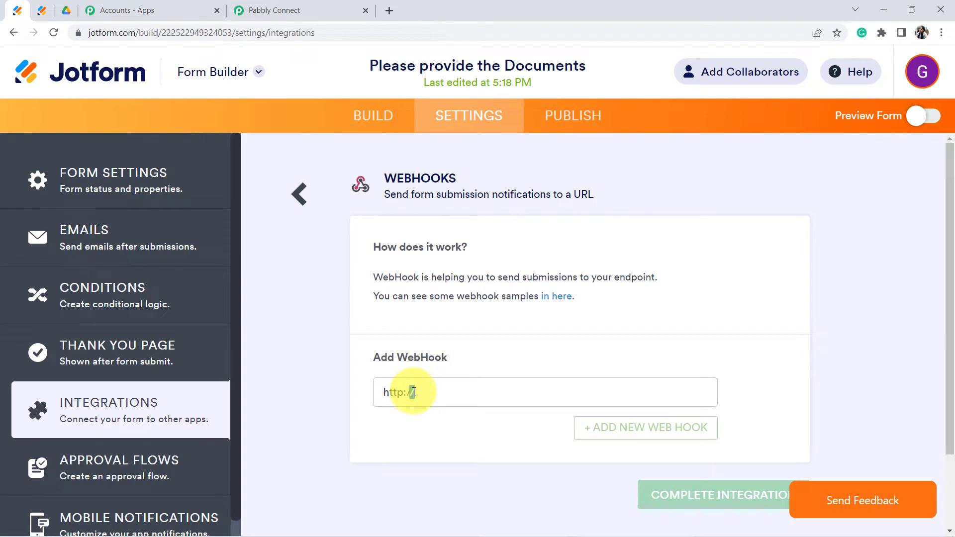
- Add the copied Pabbly webhook URL to the form's WebHooks integration, then complete and finish the integration
{"action": "key", "text": "ctrl+v"}
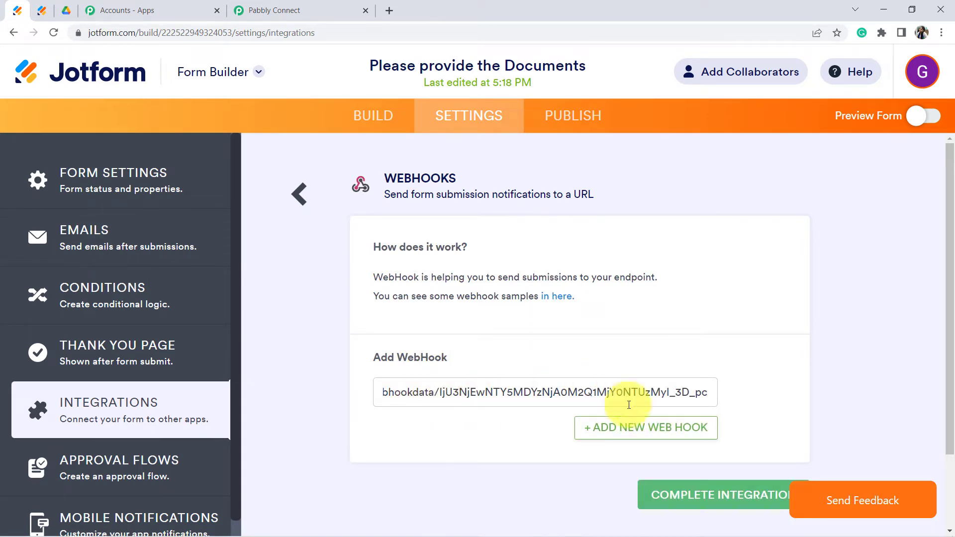
{"action": "left_click", "coordinate": [682, 503]}
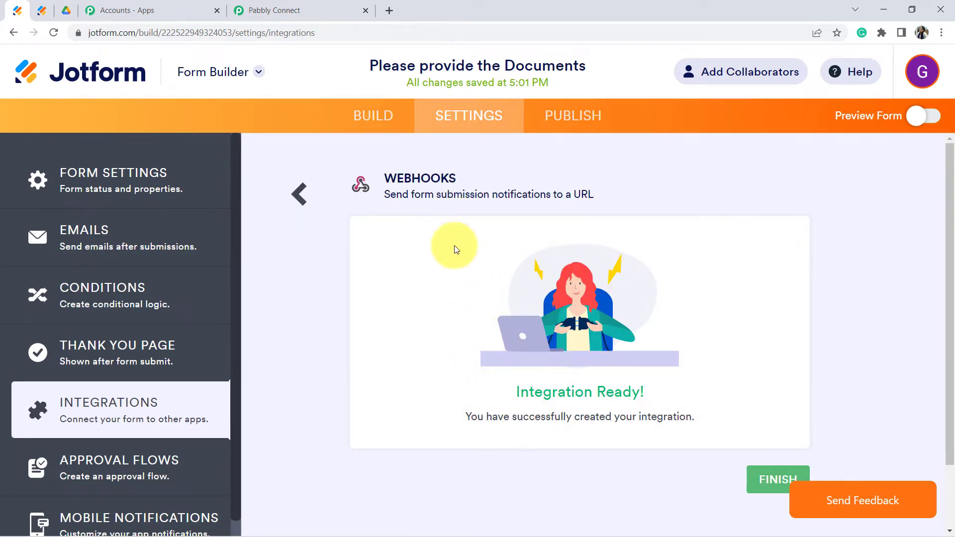
{"action": "left_click_drag", "start_coordinate": [517, 393], "coordinate": [618, 390]}
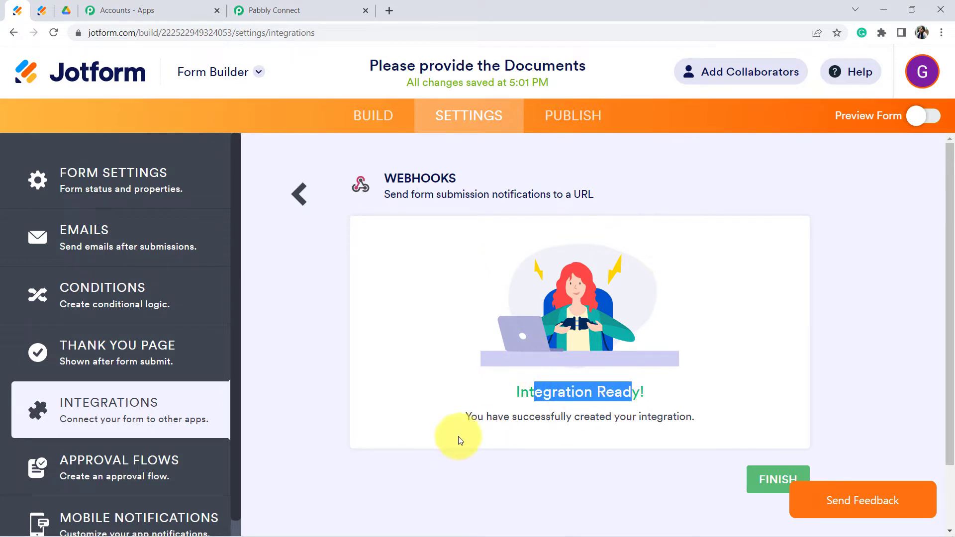
{"action": "left_click_drag", "start_coordinate": [486, 417], "coordinate": [681, 420]}
{"action": "left_click", "coordinate": [779, 481]}
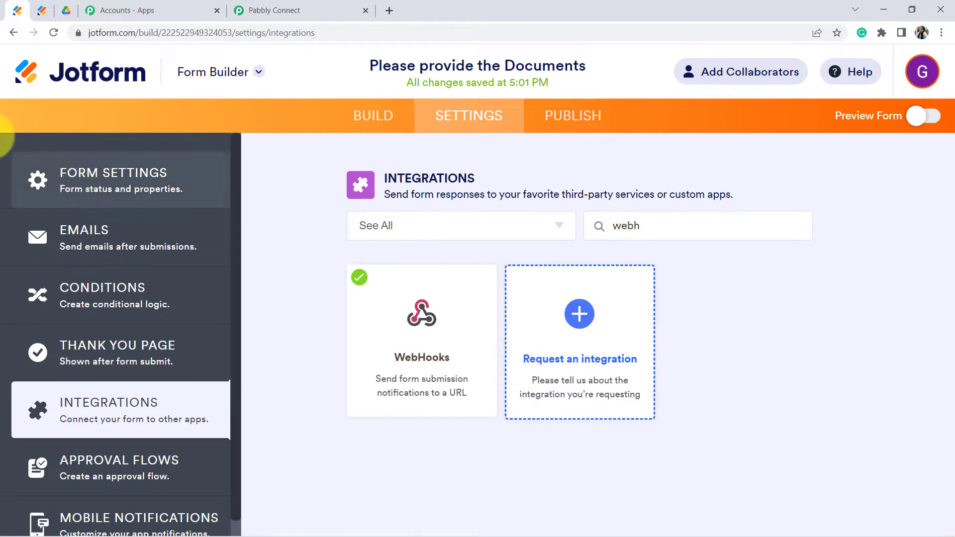
- Return to the Pabbly Connect workflow and read the trigger's note about making a test submission
{"action": "left_click", "coordinate": [301, 6]}
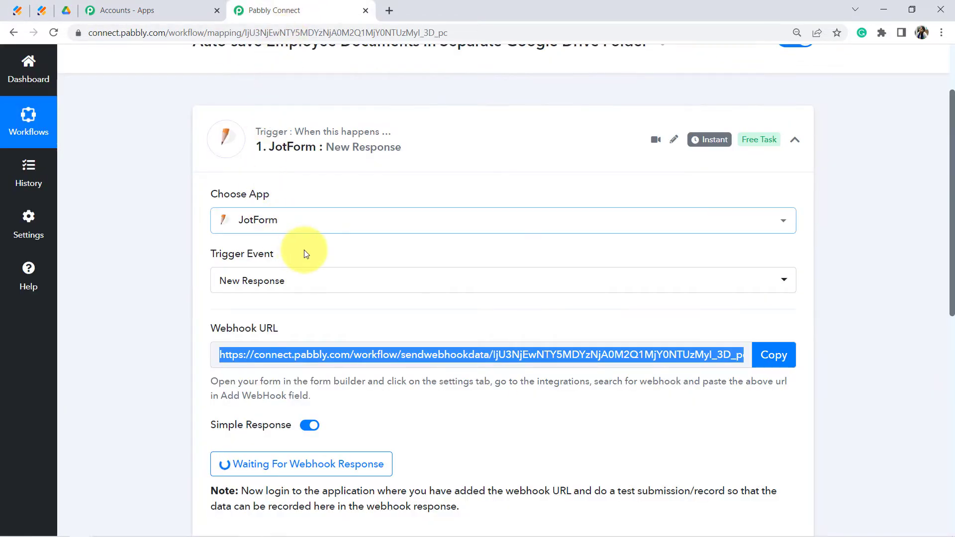
{"action": "scroll", "coordinate": [314, 256], "scroll_direction": "down", "scroll_amount": 4}
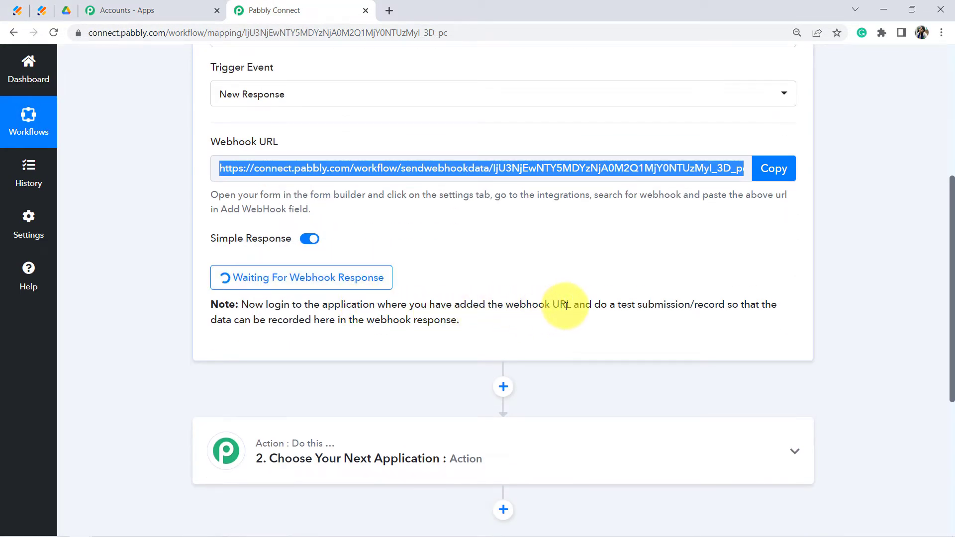
{"action": "left_click_drag", "start_coordinate": [593, 305], "coordinate": [458, 327]}
{"action": "left_click", "coordinate": [459, 326]}
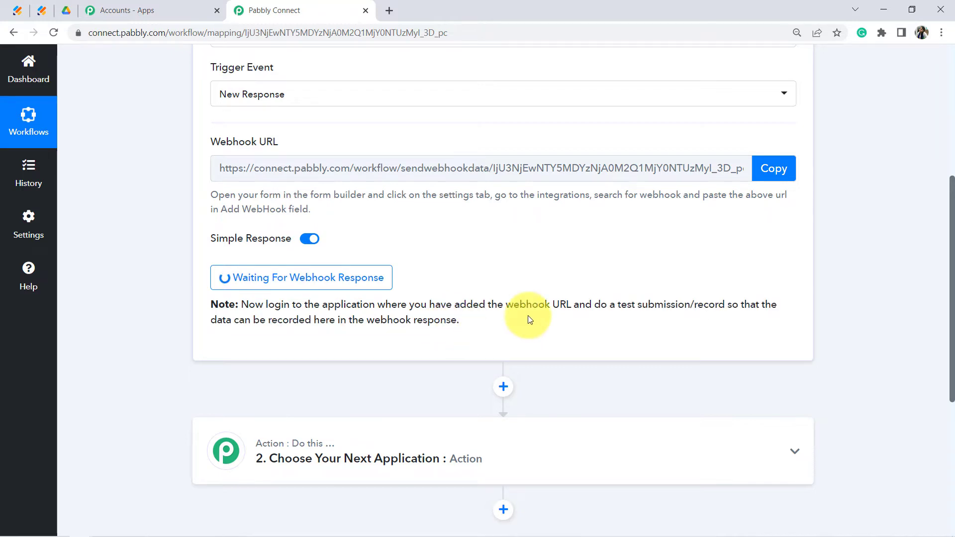
- Switch to the live Jotform form and fill in the employee's ID, first and last name, e-mail and phone number
{"action": "left_click_drag", "start_coordinate": [601, 306], "coordinate": [695, 309]}
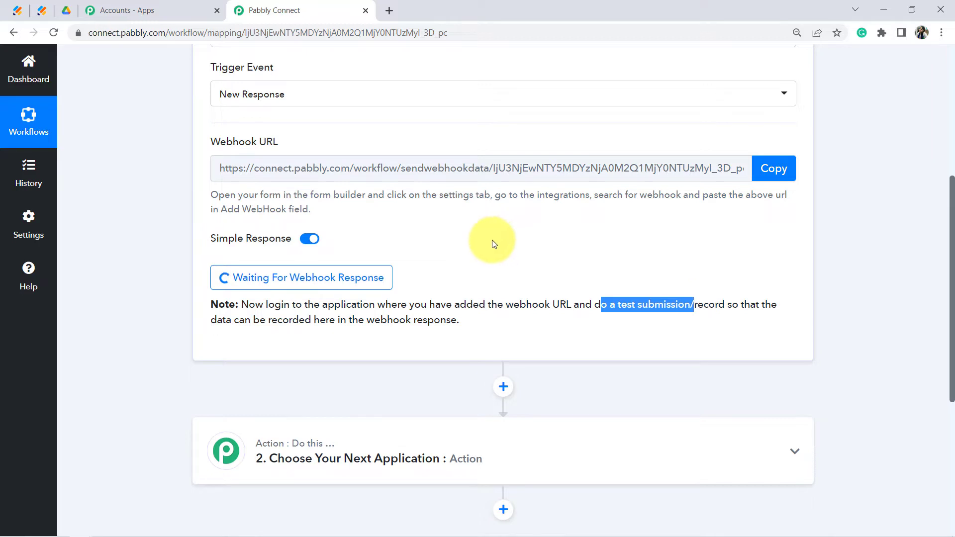
{"action": "left_click", "coordinate": [49, 10]}
{"action": "left_click", "coordinate": [243, 170]}
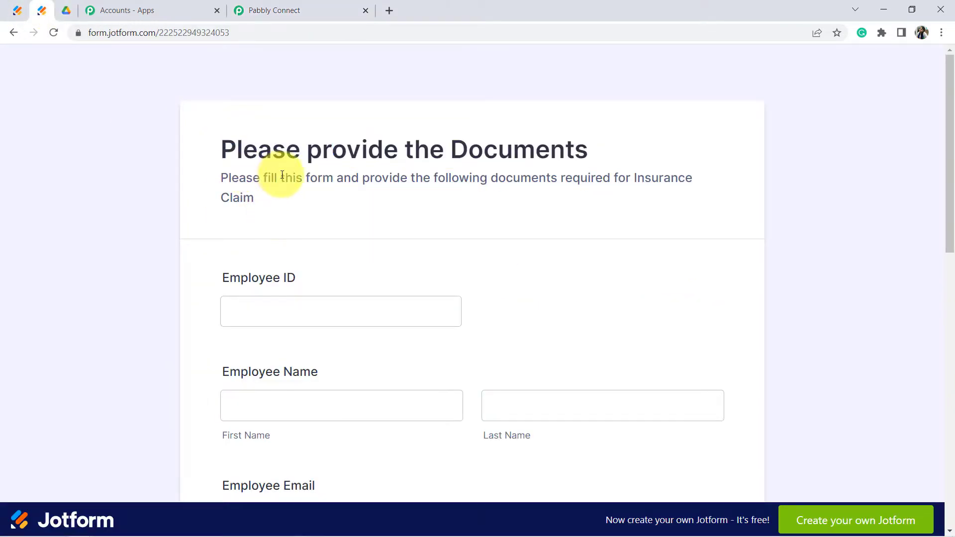
{"action": "scroll", "coordinate": [297, 179], "scroll_direction": "down", "scroll_amount": 1}
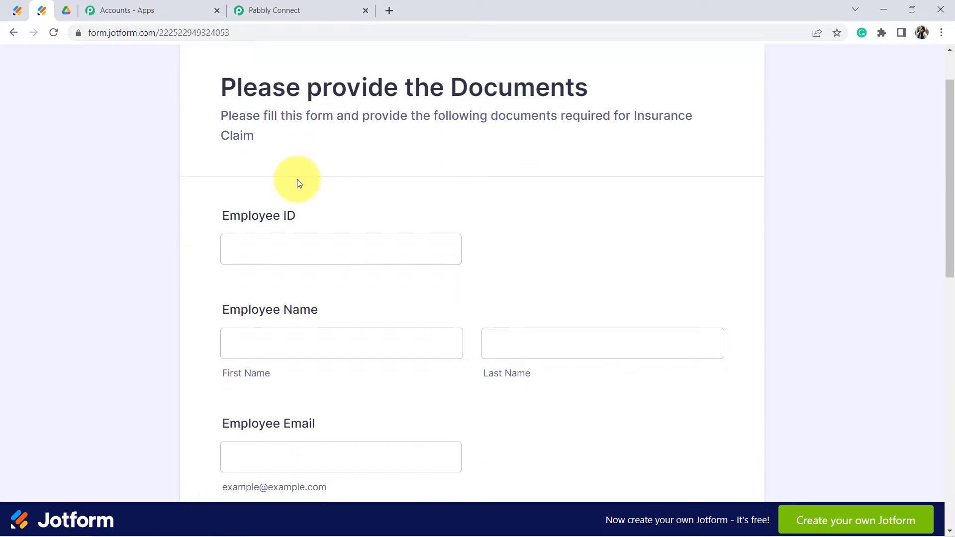
{"action": "scroll", "coordinate": [299, 184], "scroll_direction": "down", "scroll_amount": 2}
{"action": "left_click", "coordinate": [249, 124]}
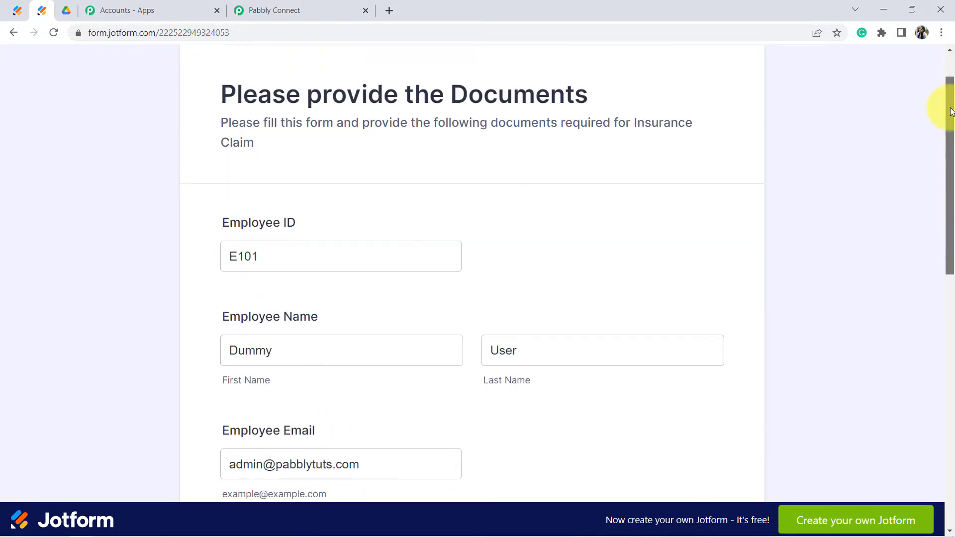
{"action": "left_click_drag", "start_coordinate": [944, 107], "coordinate": [940, 316]}
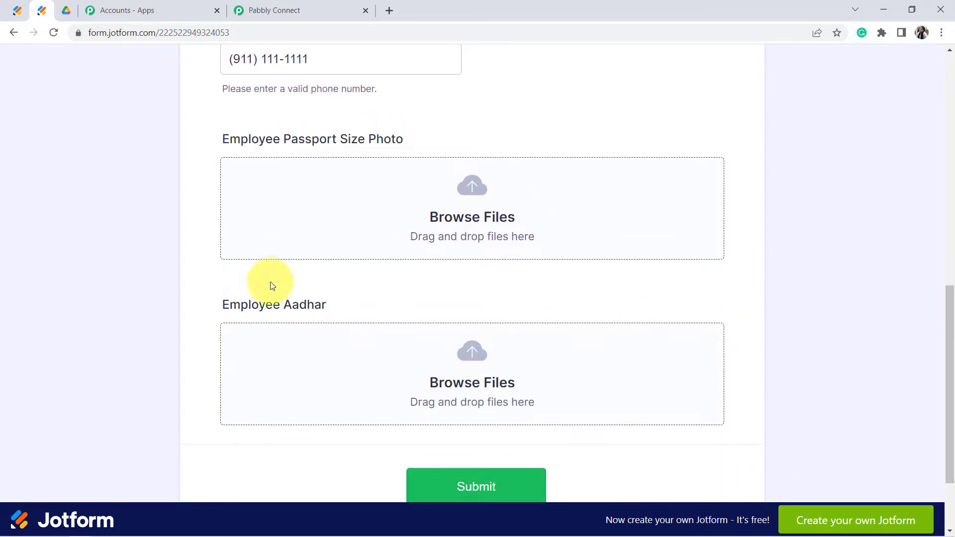
- Upload the desktop image "images (1)" as the Employee Passport Size Photo
{"action": "left_click", "coordinate": [477, 220]}
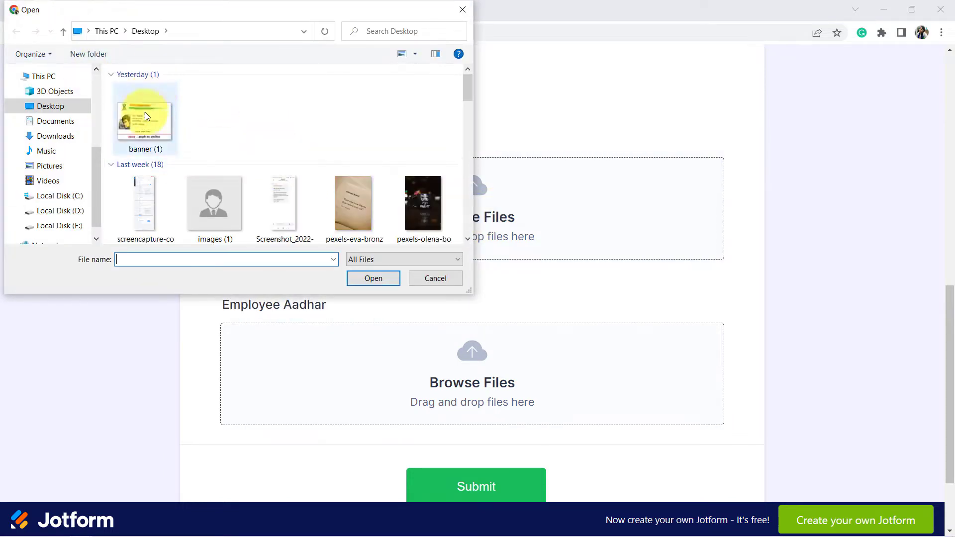
{"action": "left_click", "coordinate": [206, 202]}
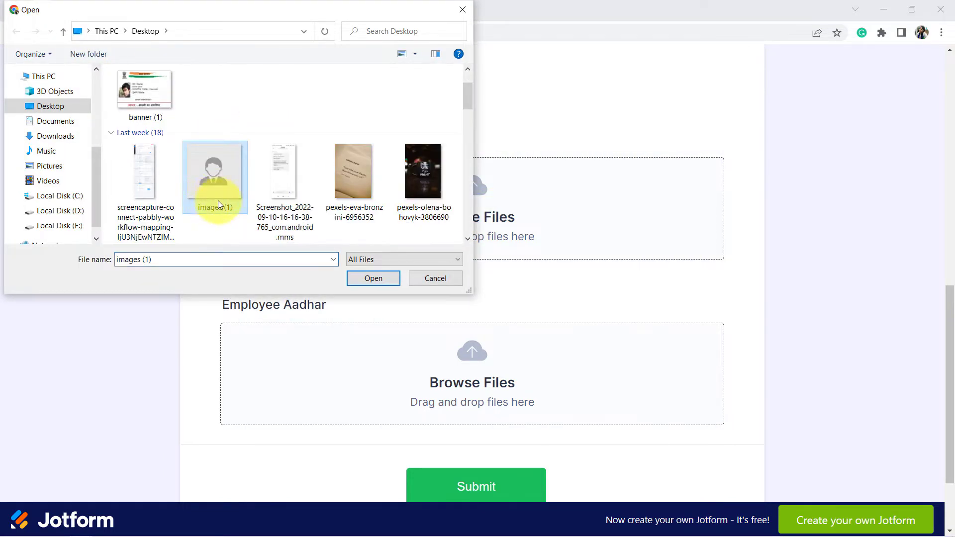
{"action": "left_click", "coordinate": [357, 278]}
{"action": "scroll", "coordinate": [428, 336], "scroll_direction": "down", "scroll_amount": 3}
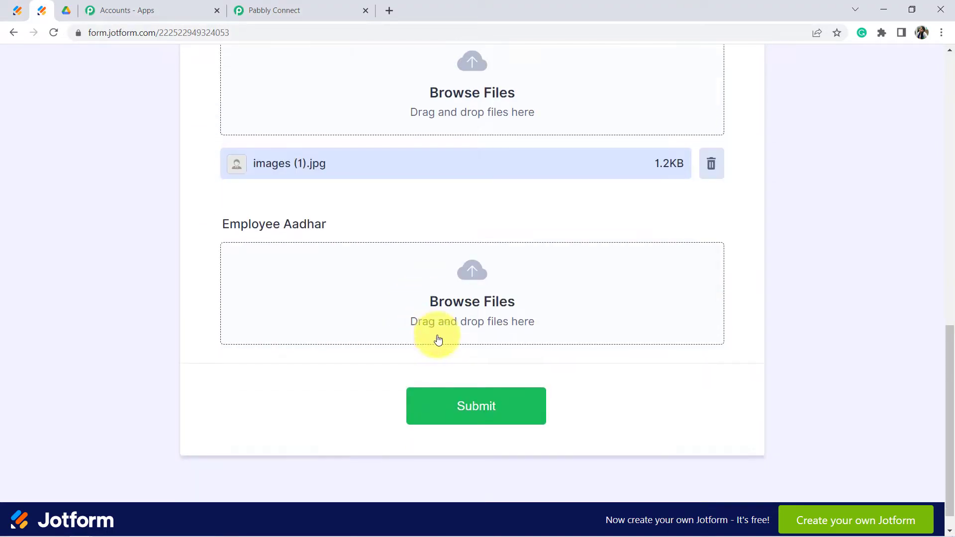
- Upload the desktop image "banner (1)" as the Employee Aadhar and submit the form
{"action": "left_click", "coordinate": [481, 306]}
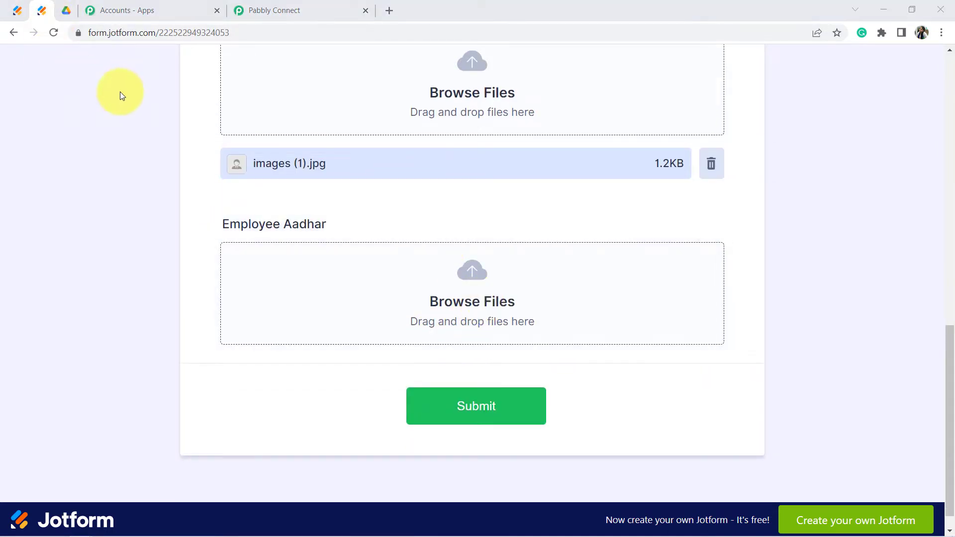
{"action": "left_click", "coordinate": [151, 137]}
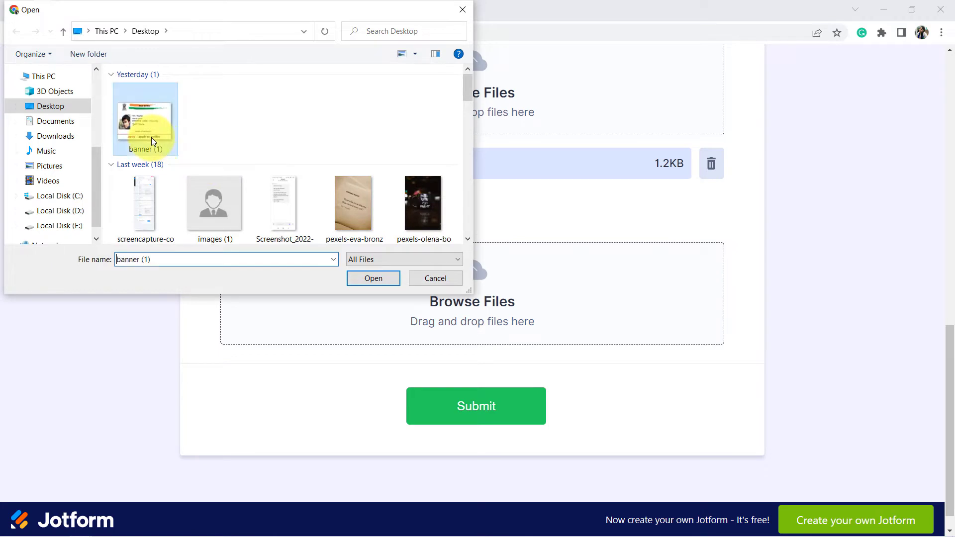
{"action": "left_click", "coordinate": [370, 276]}
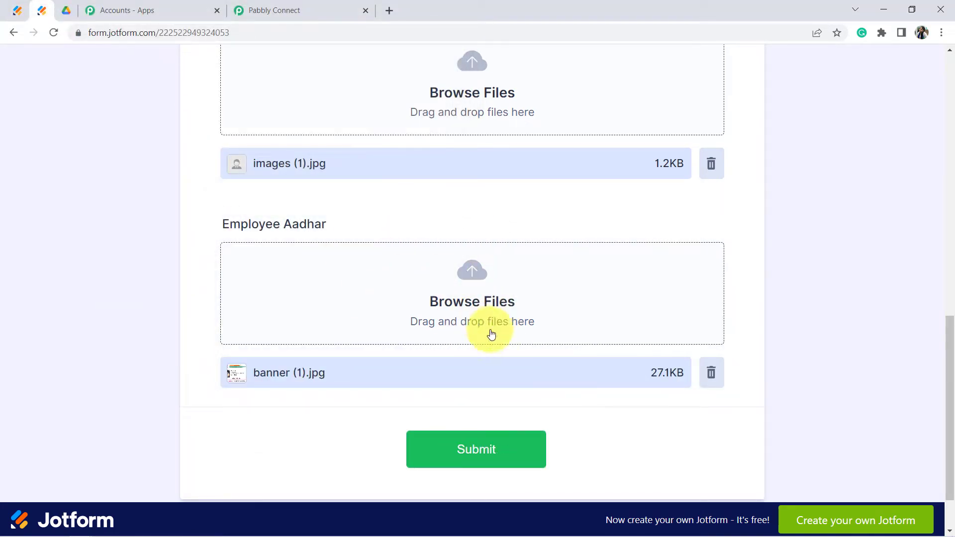
{"action": "left_click", "coordinate": [474, 450]}
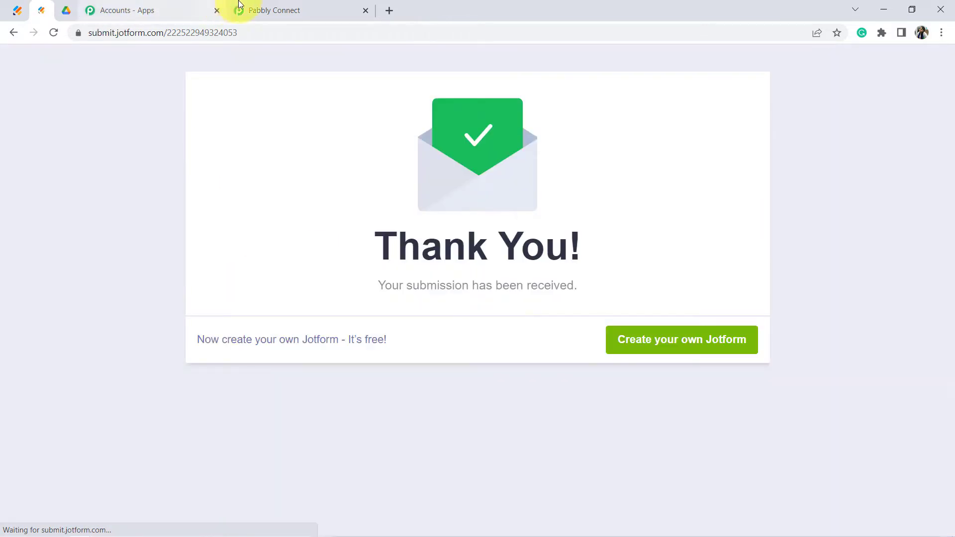
- Return to the Pabbly Connect workflow and check the received form title, employee ID, name, e-mail and phone number in the webhook response
{"action": "left_click", "coordinate": [239, 10]}
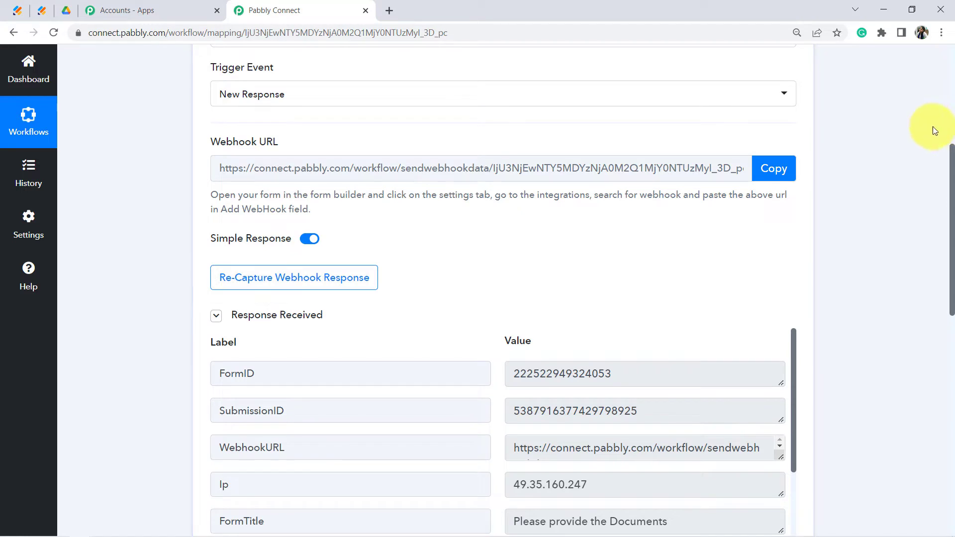
{"action": "left_click_drag", "start_coordinate": [952, 164], "coordinate": [951, 266]}
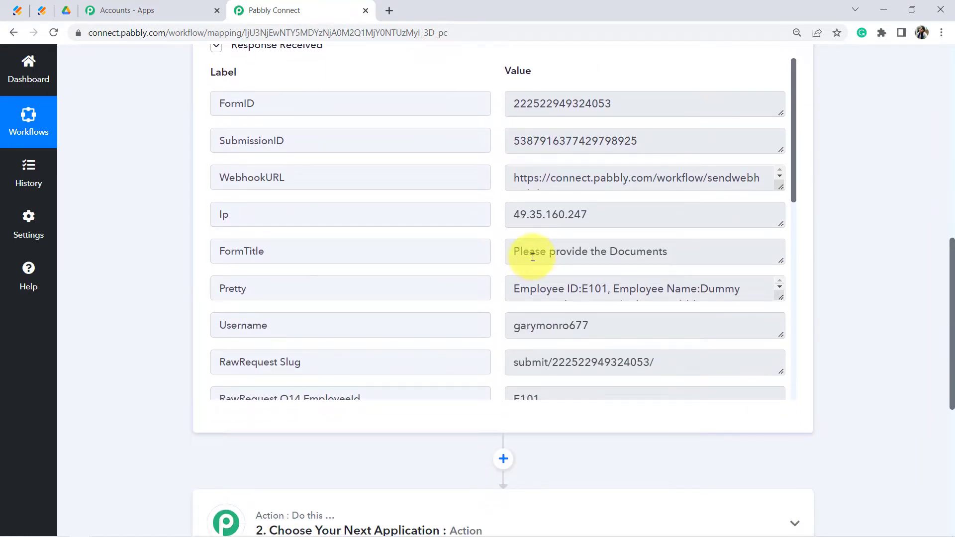
{"action": "left_click_drag", "start_coordinate": [530, 252], "coordinate": [676, 256]}
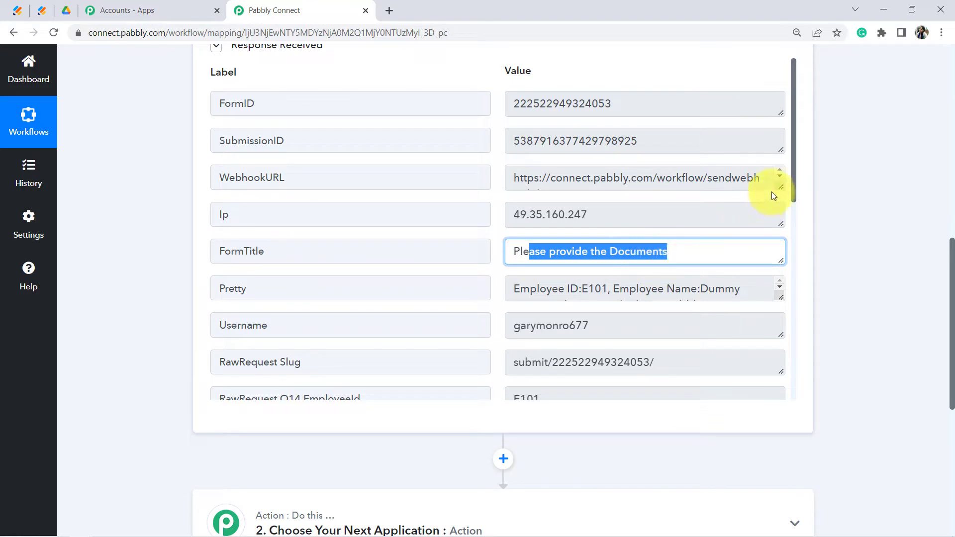
{"action": "left_click_drag", "start_coordinate": [793, 169], "coordinate": [813, 273]}
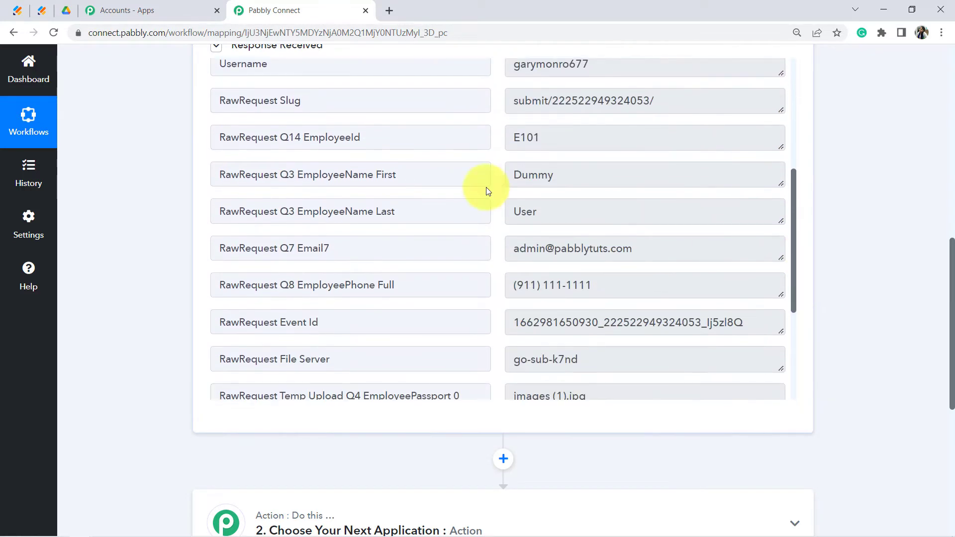
{"action": "left_click", "coordinate": [540, 140]}
{"action": "double_click", "coordinate": [533, 145]}
{"action": "left_click", "coordinate": [561, 170]}
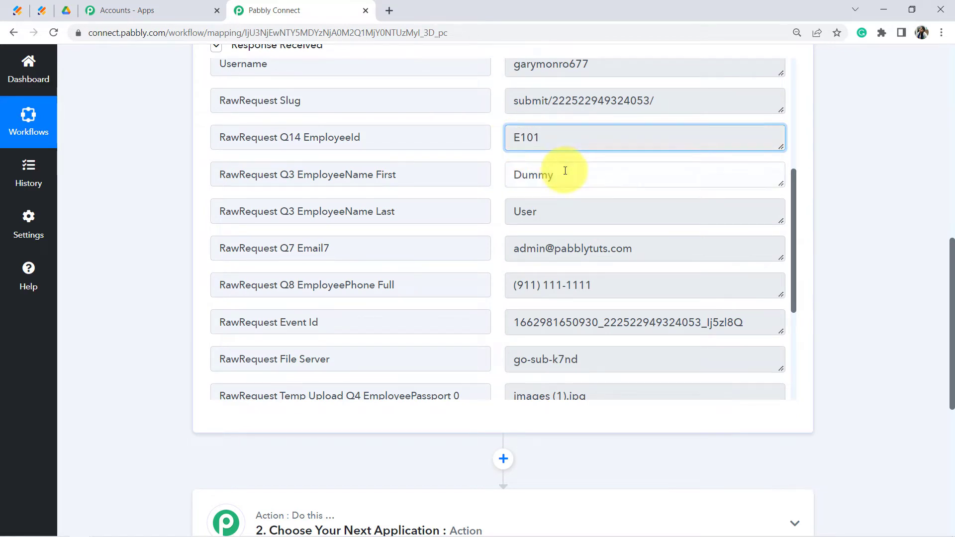
{"action": "double_click", "coordinate": [532, 185]}
{"action": "left_click_drag", "start_coordinate": [555, 205], "coordinate": [508, 217]}
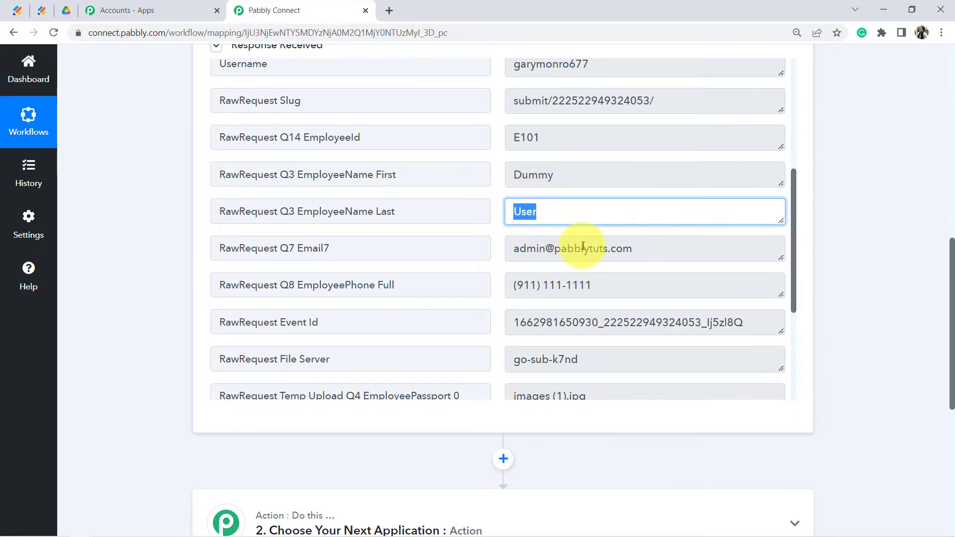
{"action": "left_click_drag", "start_coordinate": [583, 247], "coordinate": [547, 249]}
{"action": "left_click_drag", "start_coordinate": [563, 285], "coordinate": [524, 286]}
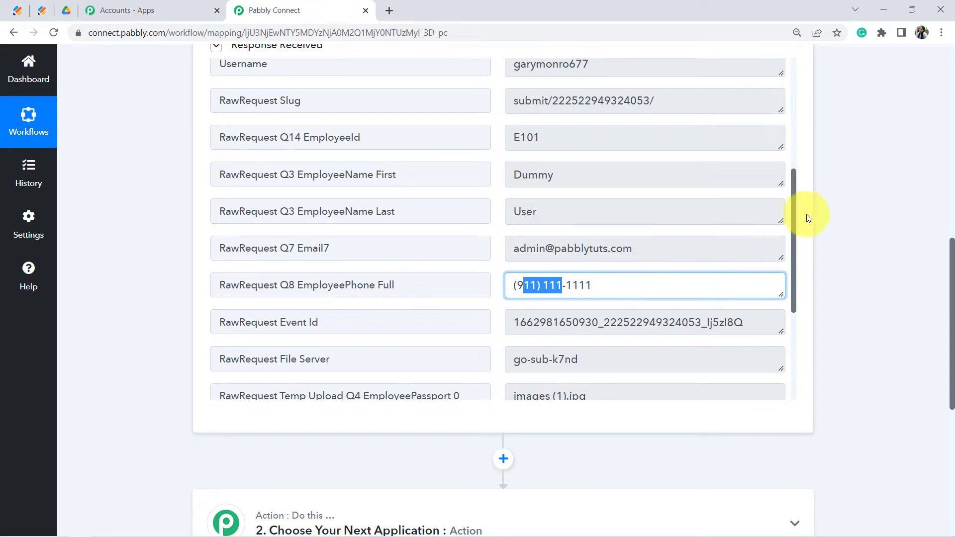
{"action": "left_click_drag", "start_coordinate": [793, 190], "coordinate": [782, 360]}
- Open the EmployeePassport file URL in a new tab, save and view the downloaded image, and return to the workflow
{"action": "triple_click", "coordinate": [617, 320]}
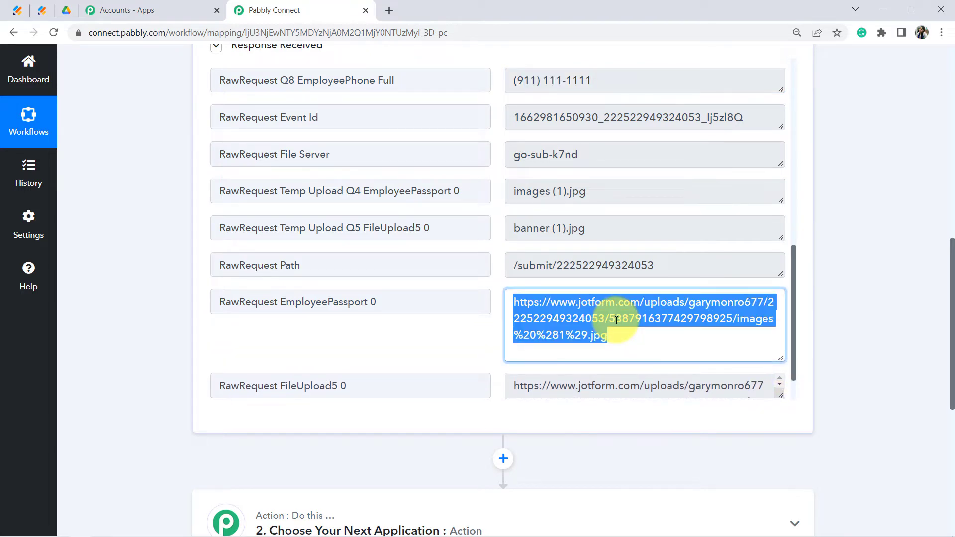
{"action": "key", "text": "ctrl+c"}
{"action": "key", "text": "ctrl+t"}
{"action": "key", "text": "ctrl+v"}
{"action": "key", "text": "Return"}
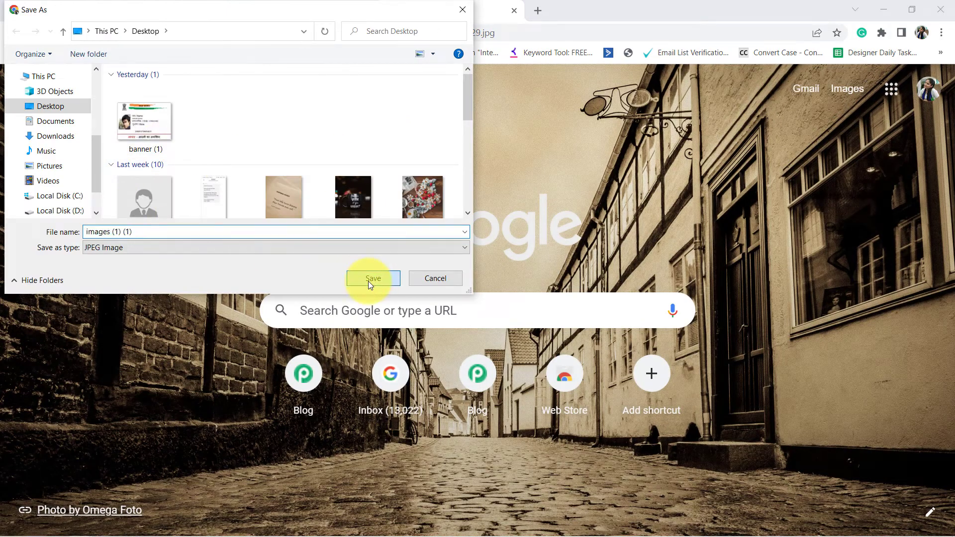
{"action": "left_click", "coordinate": [371, 280]}
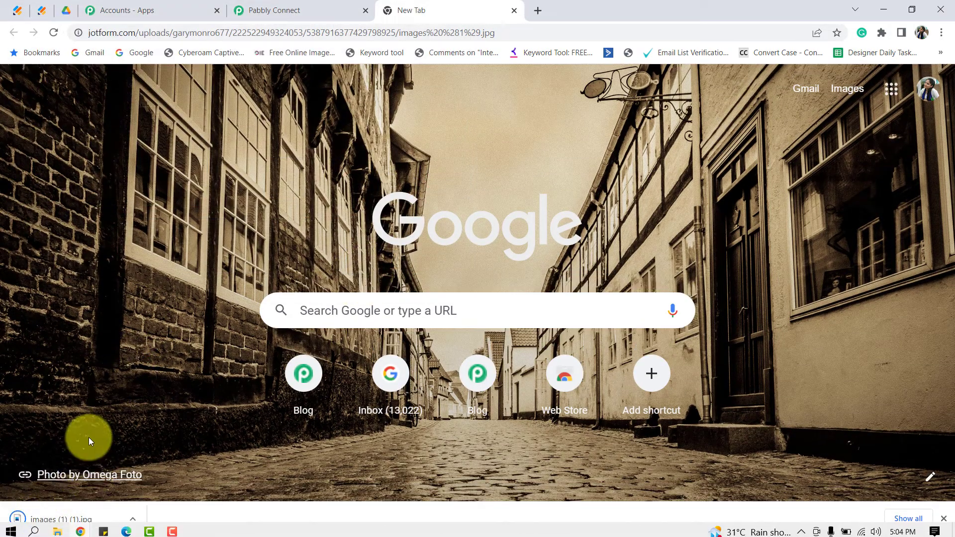
{"action": "left_click", "coordinate": [41, 519]}
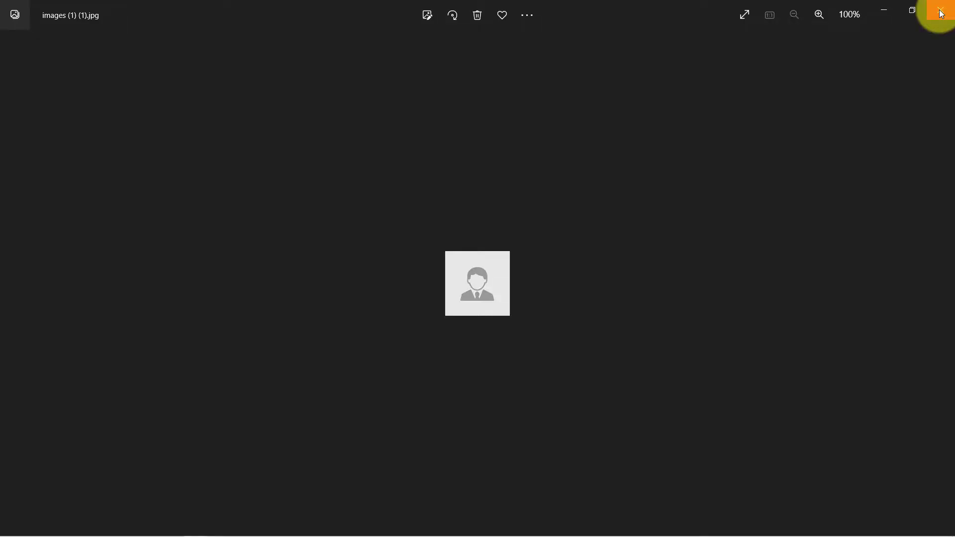
{"action": "left_click", "coordinate": [941, 14]}
{"action": "left_click", "coordinate": [273, 10]}
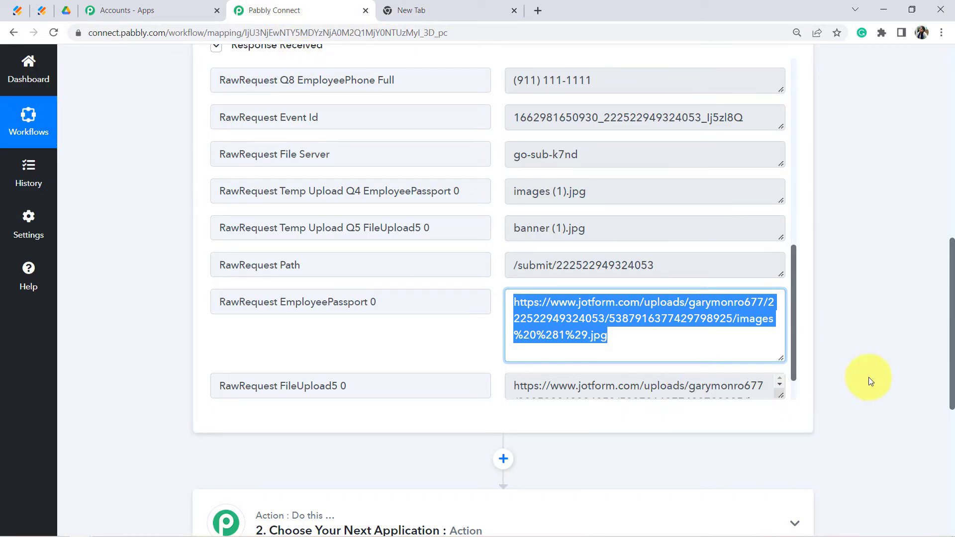
- Open the FileUpload5 file URL in a new tab, view the downloaded image, and close both extra tabs
{"action": "scroll", "coordinate": [793, 312], "scroll_direction": "down", "scroll_amount": 1}
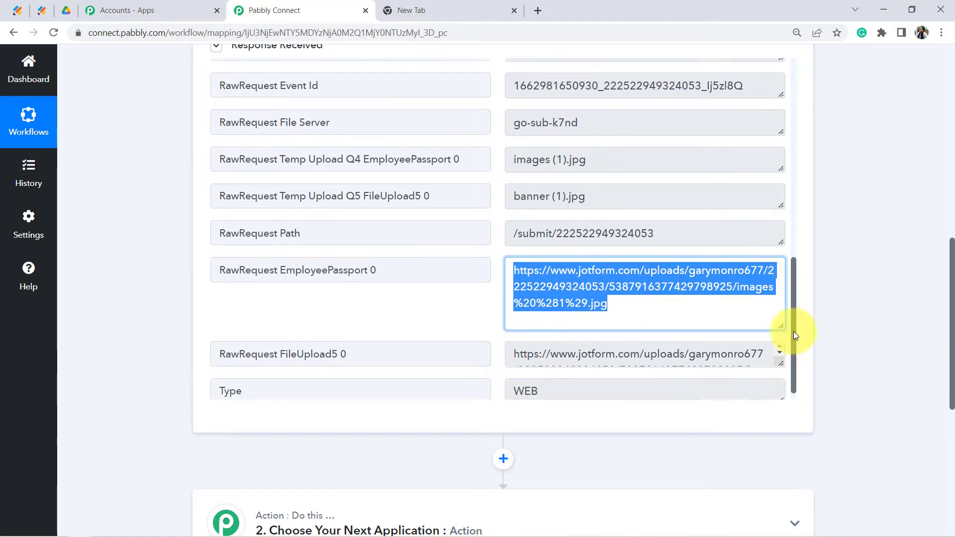
{"action": "left_click_drag", "start_coordinate": [779, 350], "coordinate": [783, 400]}
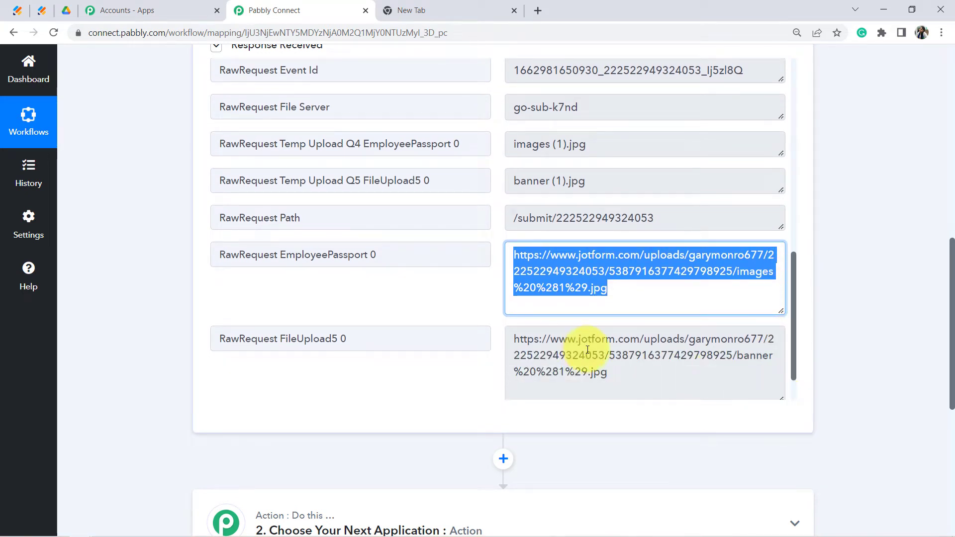
{"action": "triple_click", "coordinate": [588, 351]}
{"action": "key", "text": "ctrl+c"}
{"action": "key", "text": "ctrl+t"}
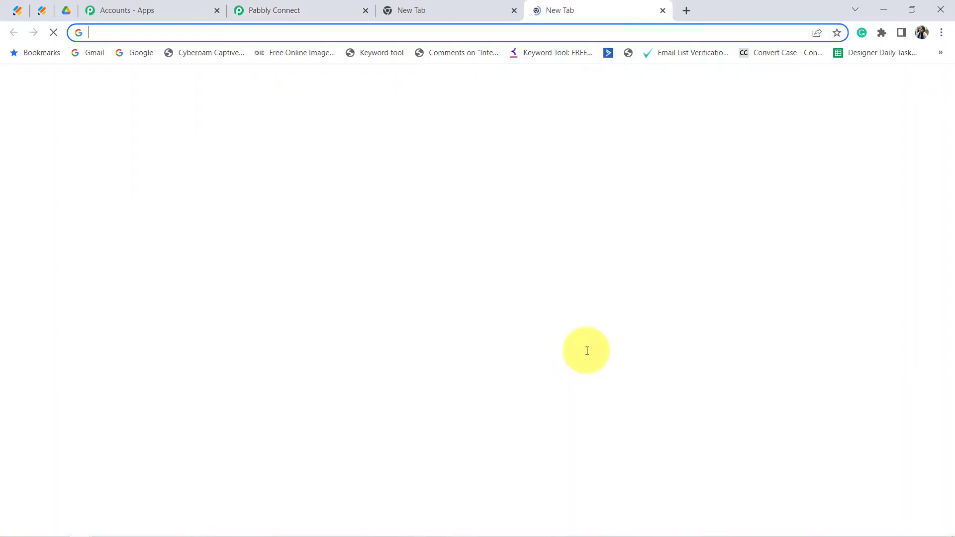
{"action": "key", "text": "ctrl+v"}
{"action": "key", "text": "Return"}
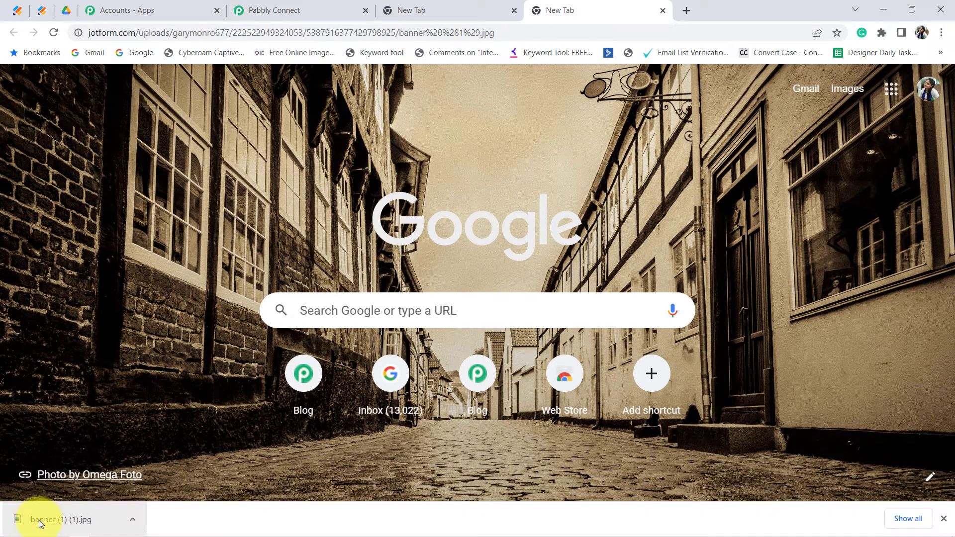
{"action": "left_click", "coordinate": [41, 522]}
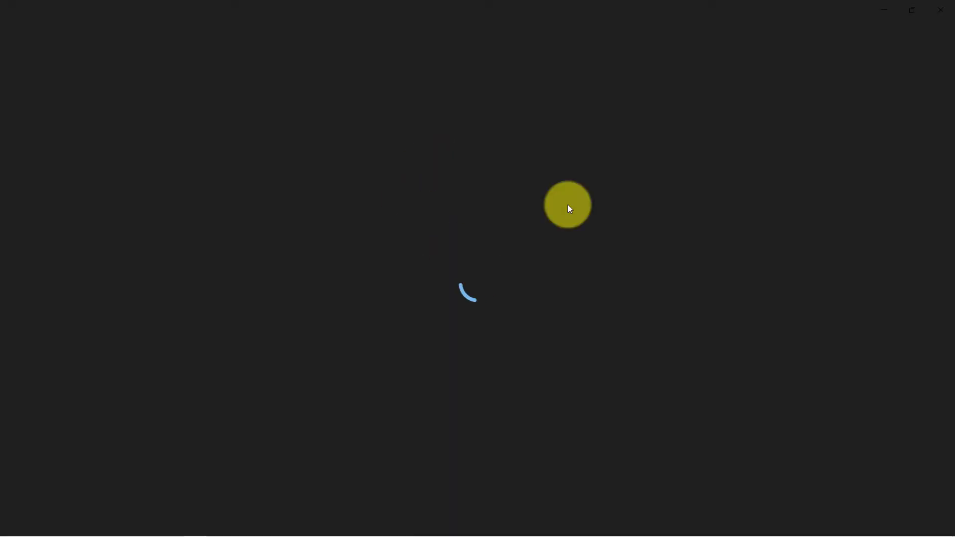
{"action": "left_click", "coordinate": [936, 14]}
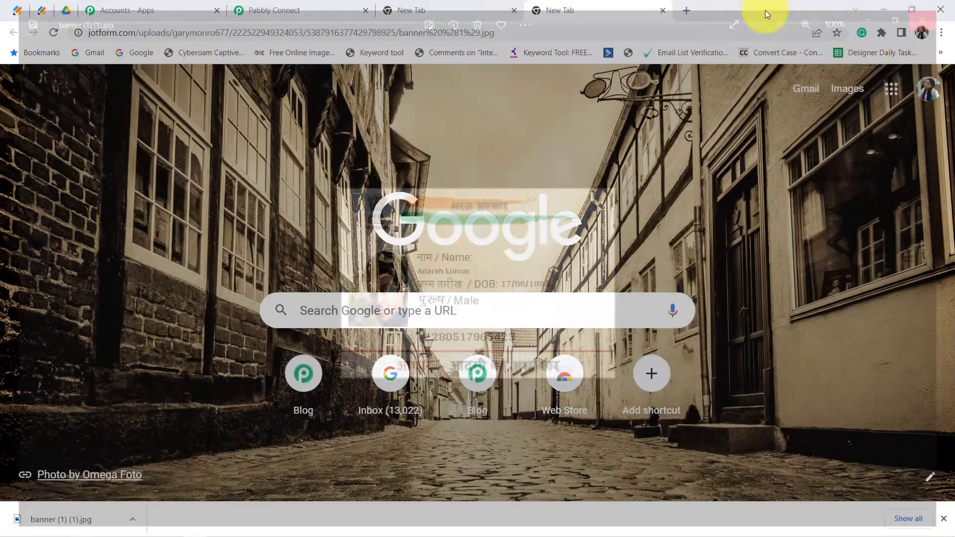
{"action": "left_click", "coordinate": [514, 12]}
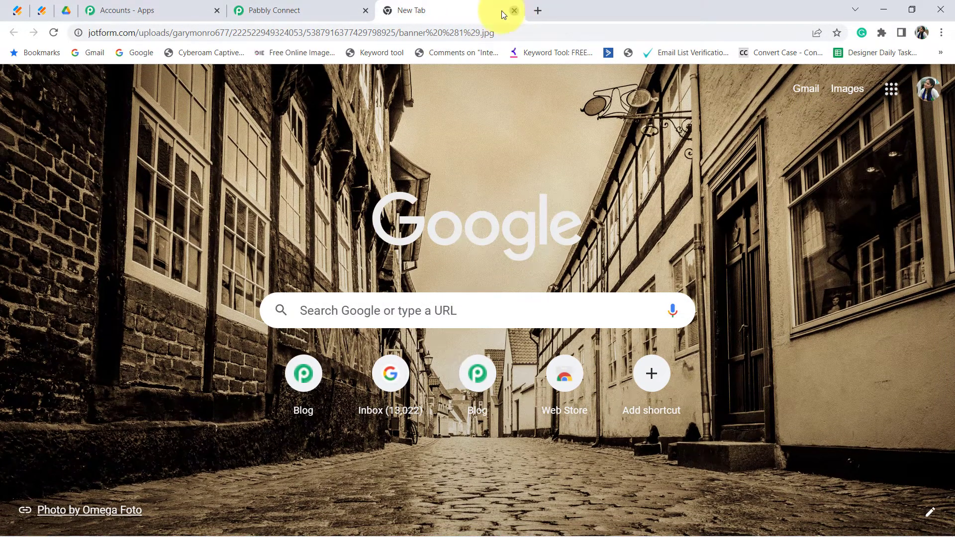
{"action": "left_click", "coordinate": [518, 11]}
{"action": "left_click", "coordinate": [915, 319]}
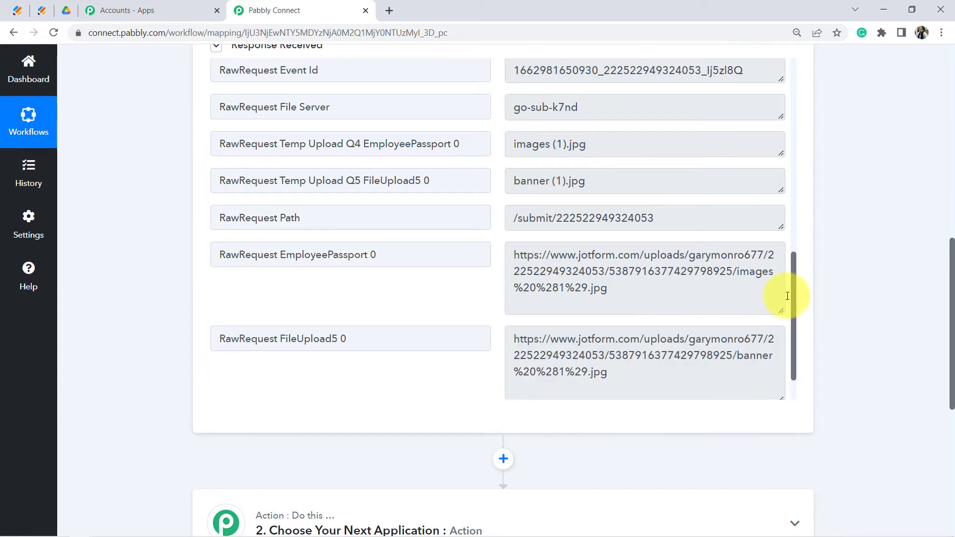
- Review the two document URLs in the response and expand the workflow's second step to choose the action application
{"action": "scroll", "coordinate": [796, 325], "scroll_direction": "down", "scroll_amount": 2}
{"action": "scroll", "coordinate": [798, 298], "scroll_direction": "up", "scroll_amount": 3}
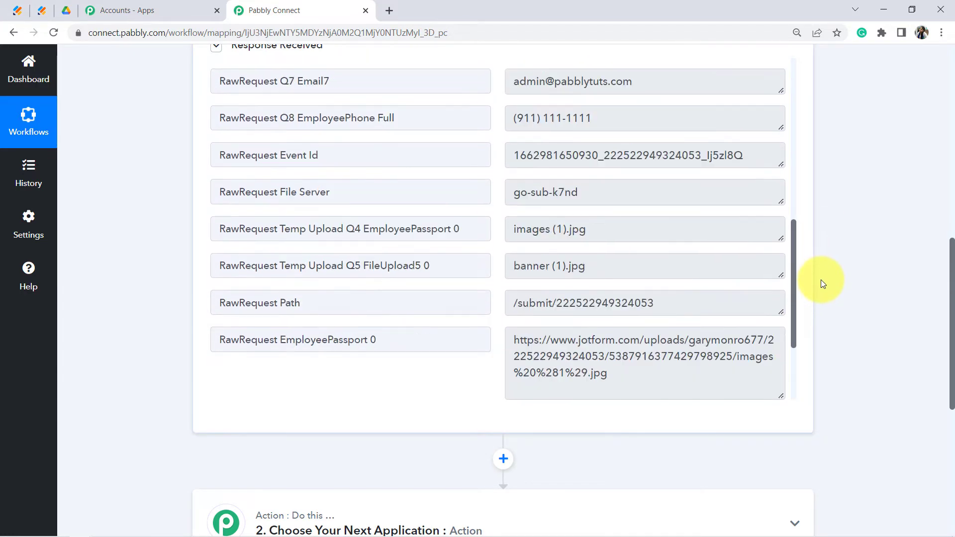
{"action": "scroll", "coordinate": [816, 299], "scroll_direction": "down", "scroll_amount": 3}
{"action": "left_click_drag", "start_coordinate": [952, 277], "coordinate": [952, 293]}
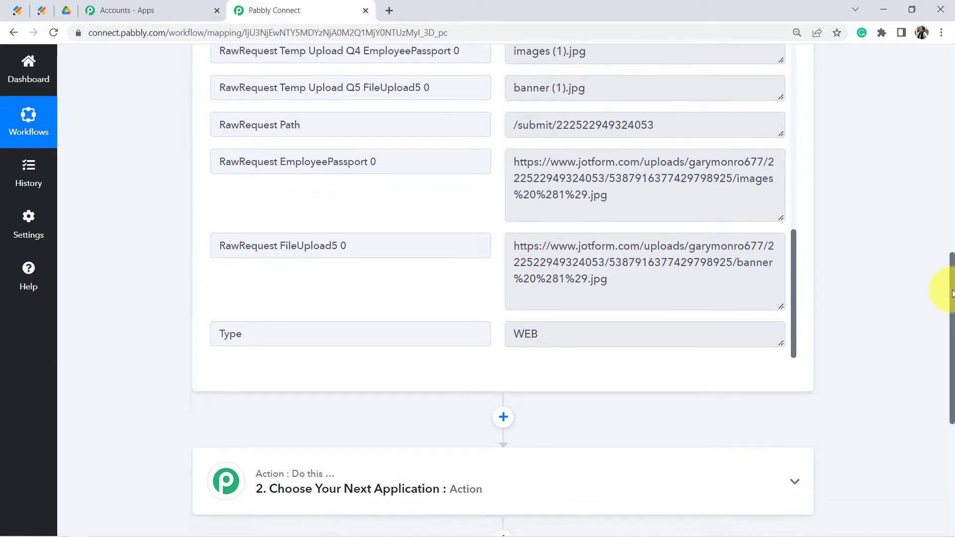
{"action": "left_click_drag", "start_coordinate": [572, 162], "coordinate": [615, 293]}
{"action": "left_click_drag", "start_coordinate": [953, 281], "coordinate": [952, 373]}
{"action": "left_click", "coordinate": [378, 249]}
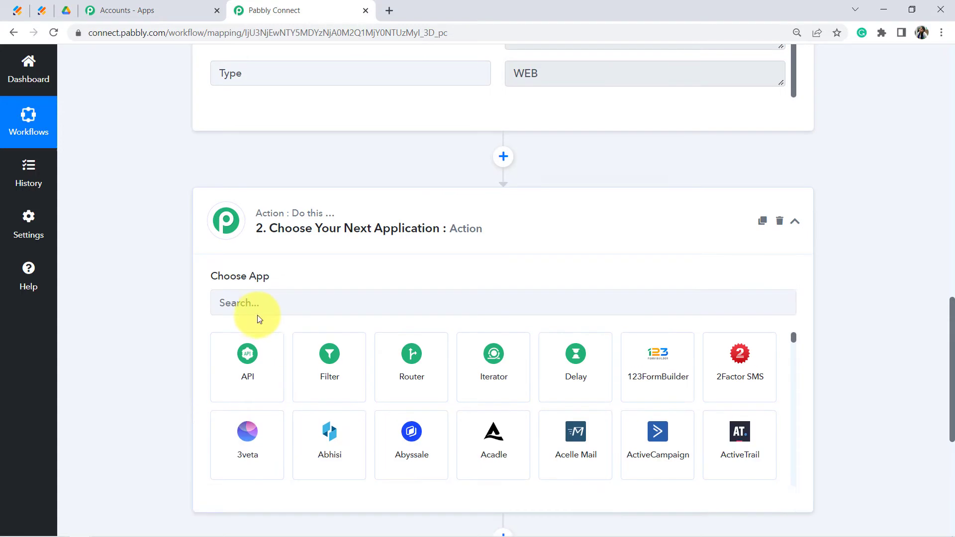
- Search the action applications for Google Drive and choose it as the workflow's second step
{"action": "left_click", "coordinate": [256, 315]}
{"action": "type", "text": "gogole"}
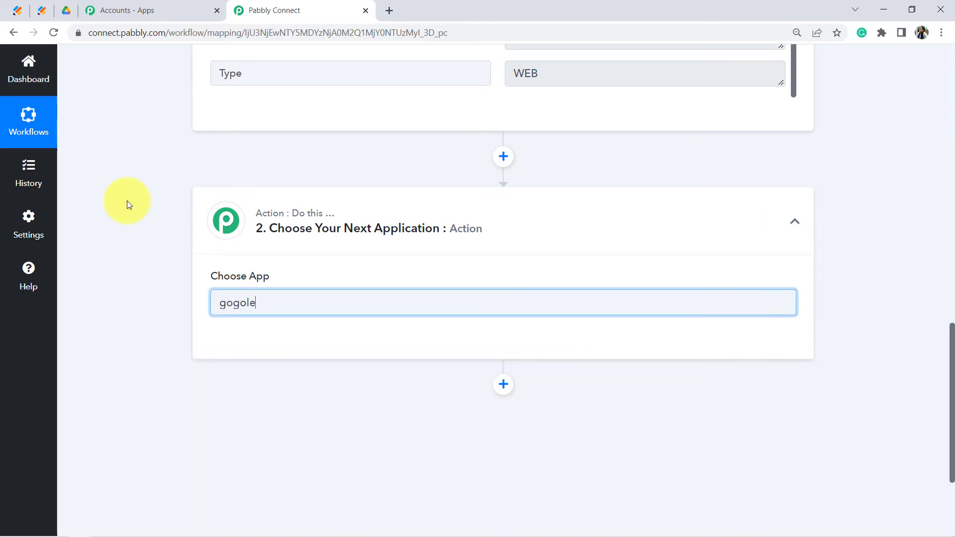
{"action": "key", "text": "BackSpace"}
{"action": "key", "text": "BackSpace"}
{"action": "key", "text": "BackSpace"}
{"action": "key", "text": "BackSpace"}
{"action": "type", "text": "ogle "}
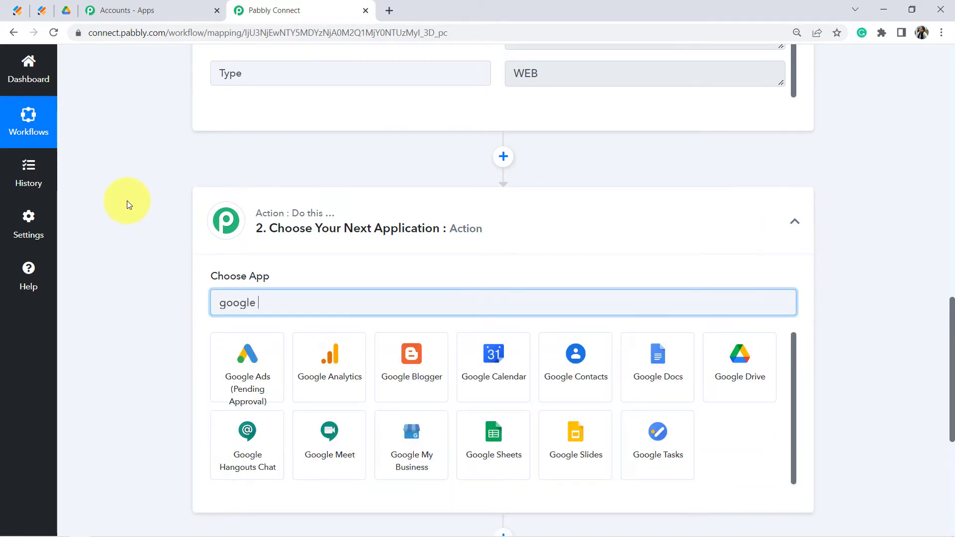
{"action": "type", "text": "dr"}
{"action": "left_click", "coordinate": [238, 362]}
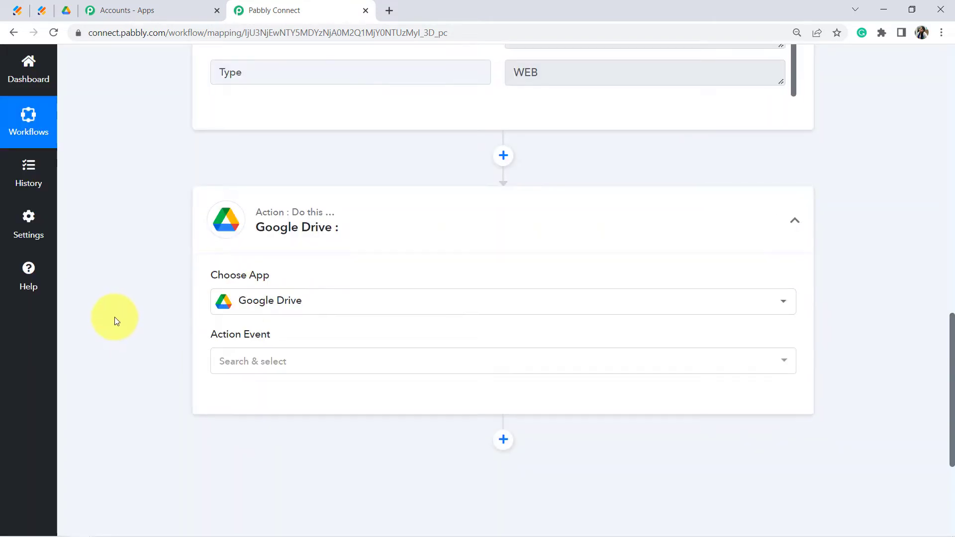
- Set the action event to Create a Sub Folder and check the All Employees Documents folder in Google Drive before returning to the workflow
{"action": "scroll", "coordinate": [114, 321], "scroll_direction": "down", "scroll_amount": 4}
{"action": "left_click", "coordinate": [231, 178]}
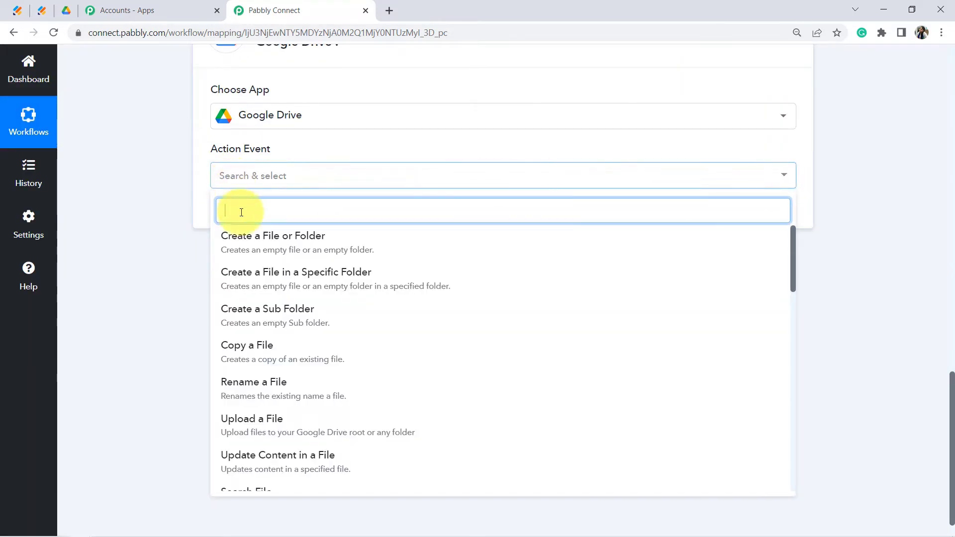
{"action": "left_click", "coordinate": [264, 313]}
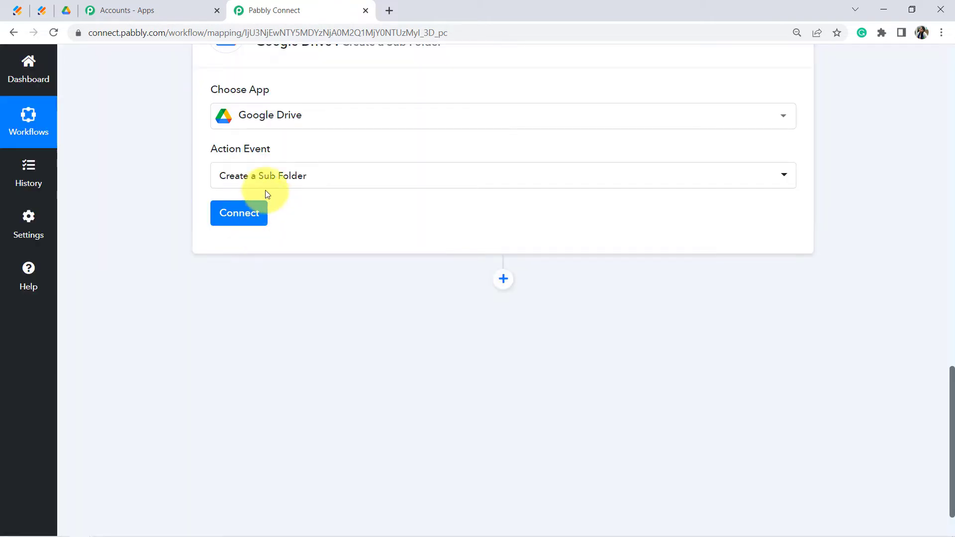
{"action": "left_click", "coordinate": [67, 4]}
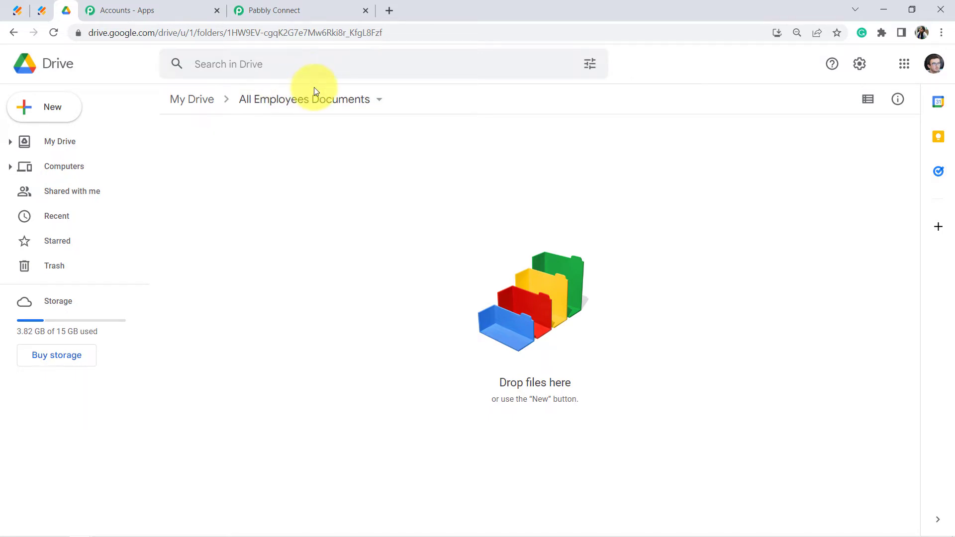
{"action": "left_click", "coordinate": [286, 4]}
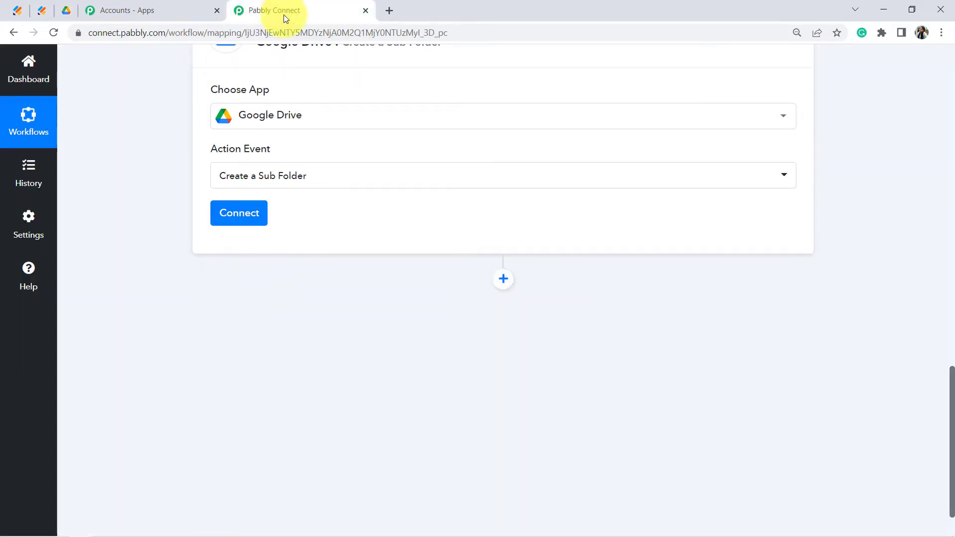
- Add a new Google Drive connection and authorize Pabbly Connect to access the second listed Google account
{"action": "left_click", "coordinate": [250, 213]}
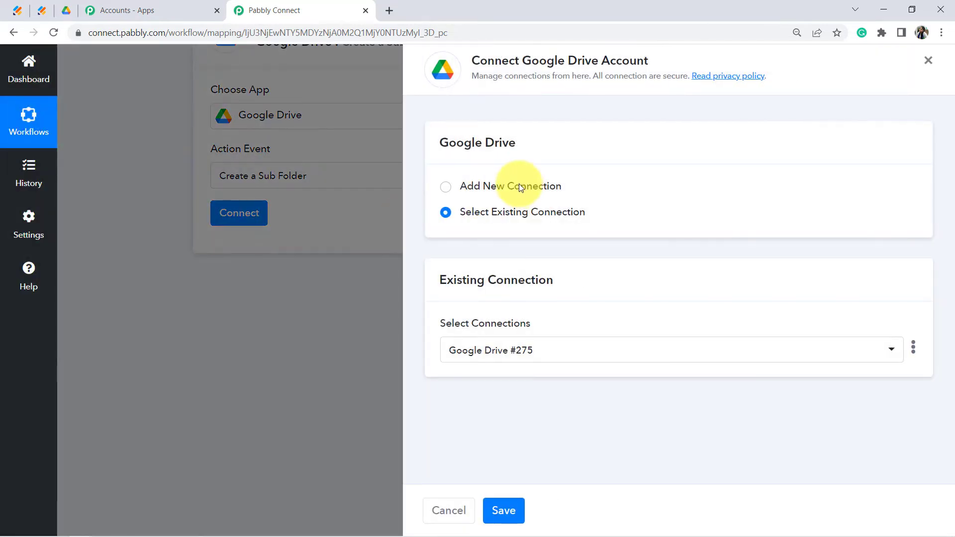
{"action": "left_click", "coordinate": [519, 190]}
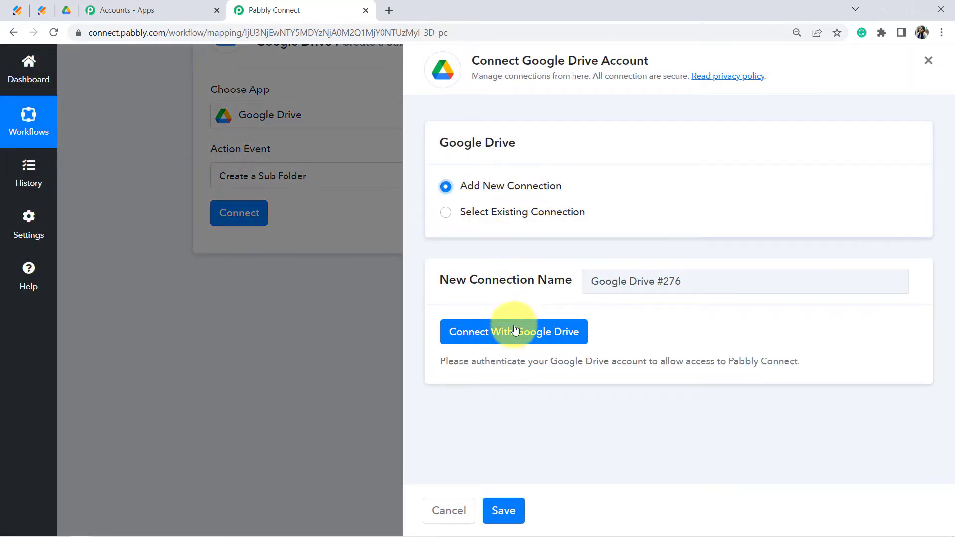
{"action": "left_click", "coordinate": [494, 330]}
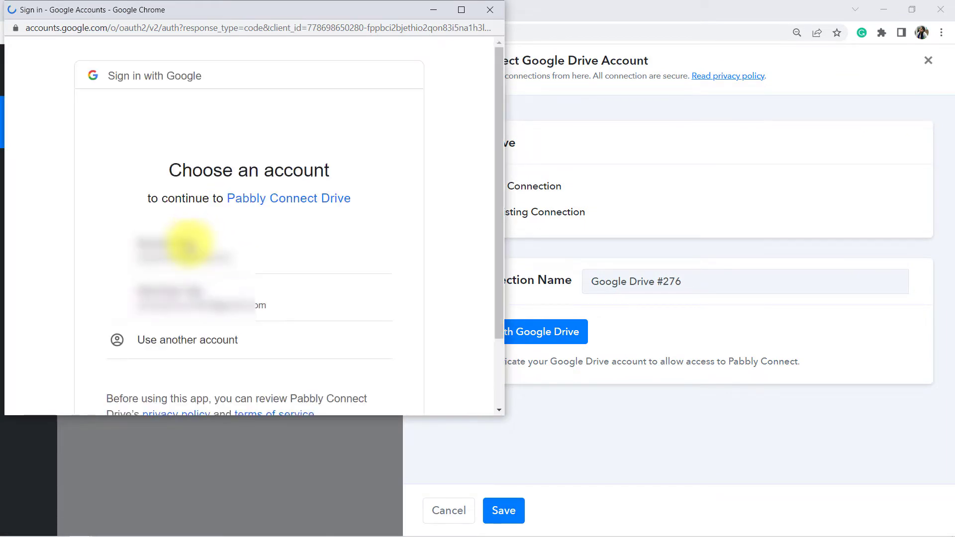
{"action": "left_click", "coordinate": [174, 295]}
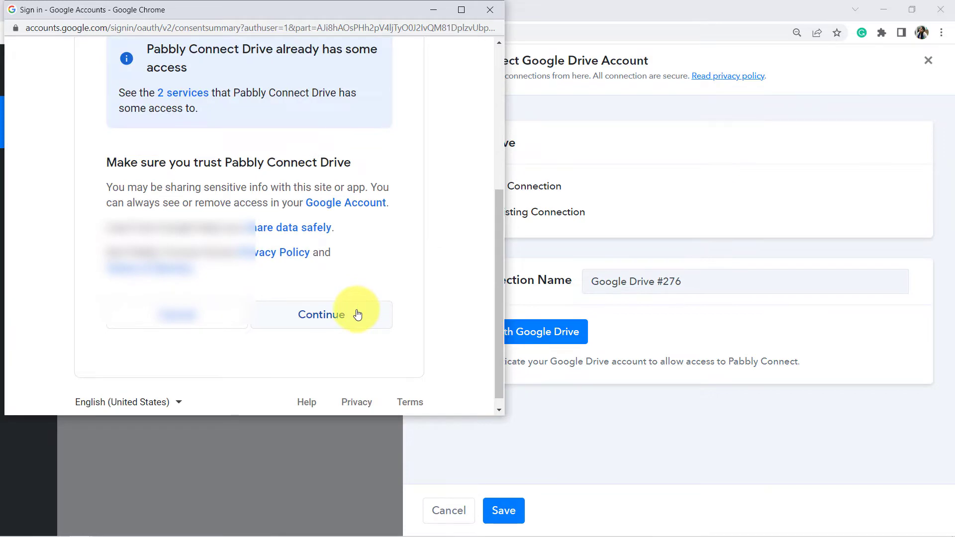
{"action": "left_click", "coordinate": [358, 315]}
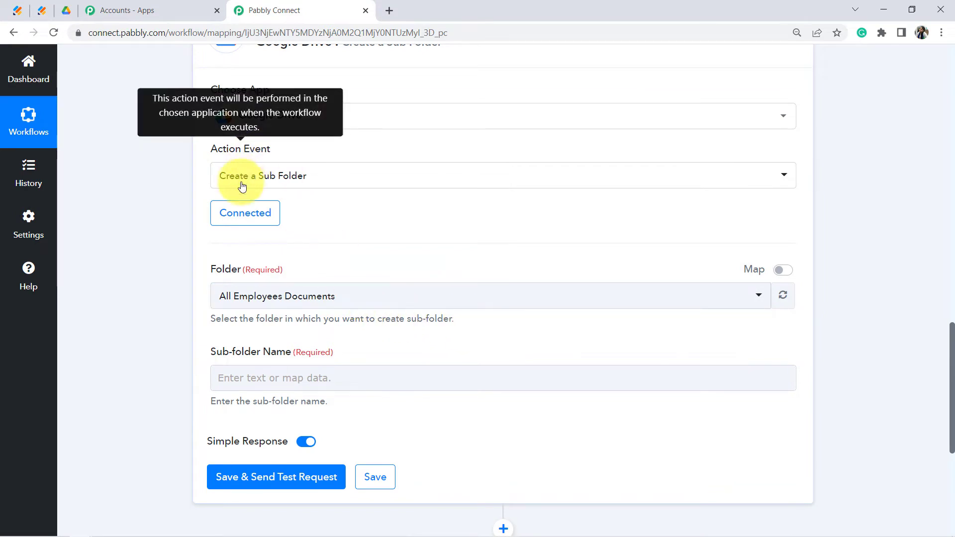
- Check the parent folder choice All Employees Documents against the folders in My Drive and return to the workflow
{"action": "left_click", "coordinate": [257, 301]}
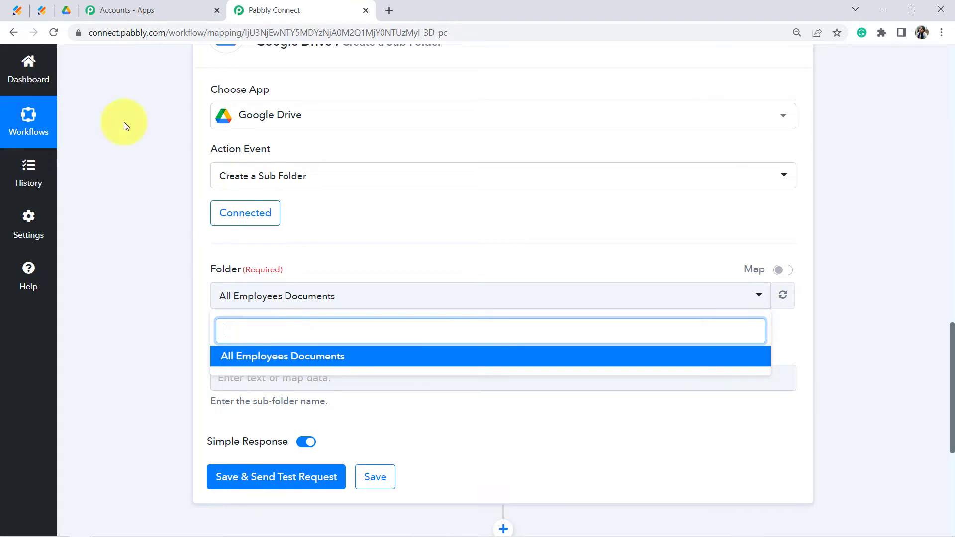
{"action": "left_click", "coordinate": [65, 10]}
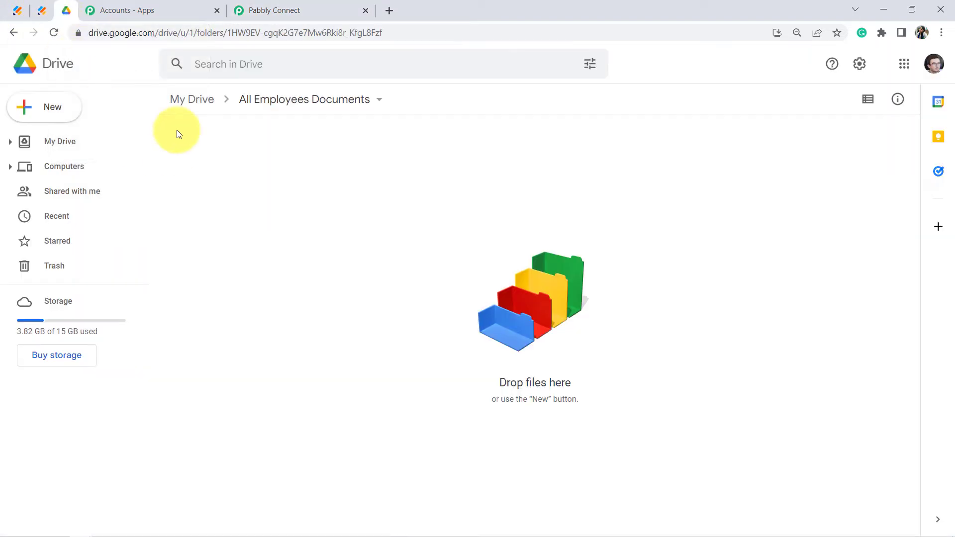
{"action": "left_click", "coordinate": [186, 102]}
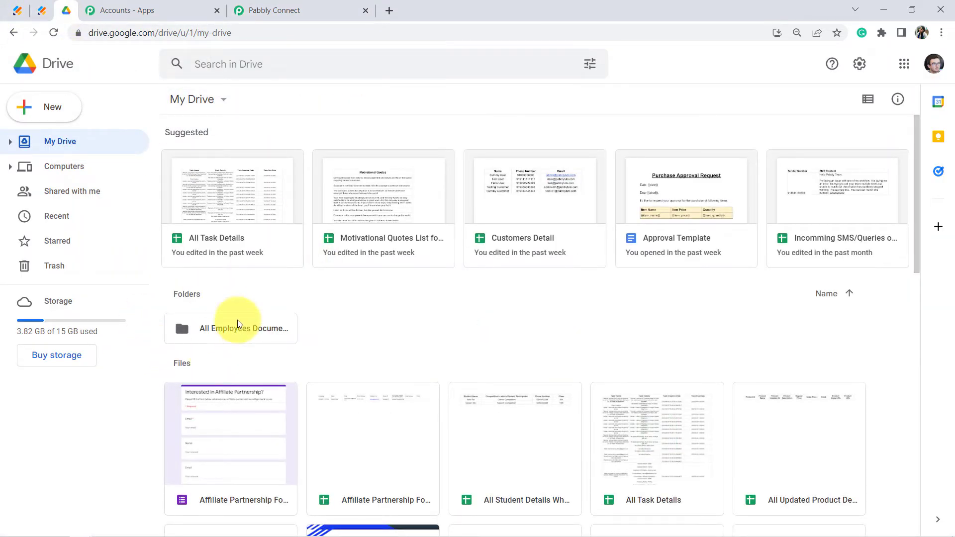
{"action": "left_click", "coordinate": [268, 10]}
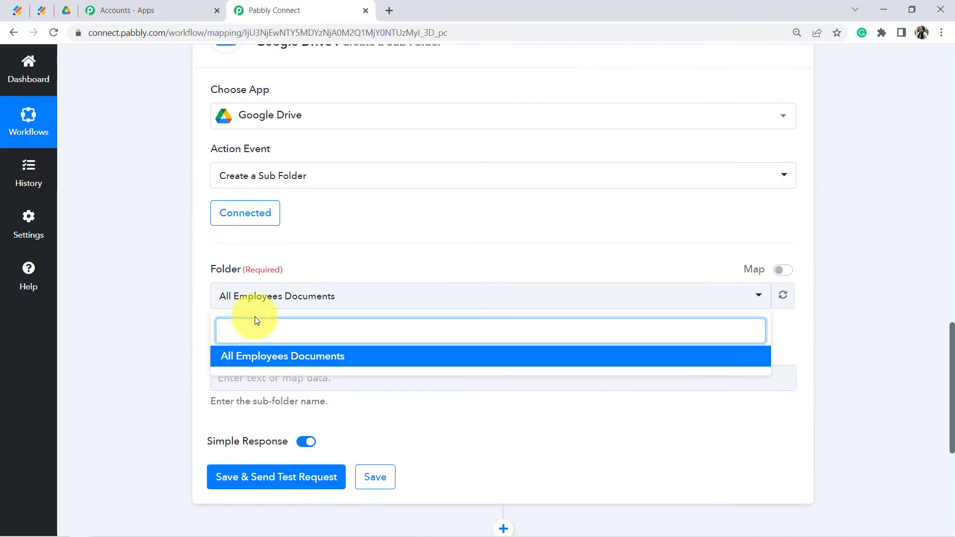
{"action": "left_click", "coordinate": [175, 315]}
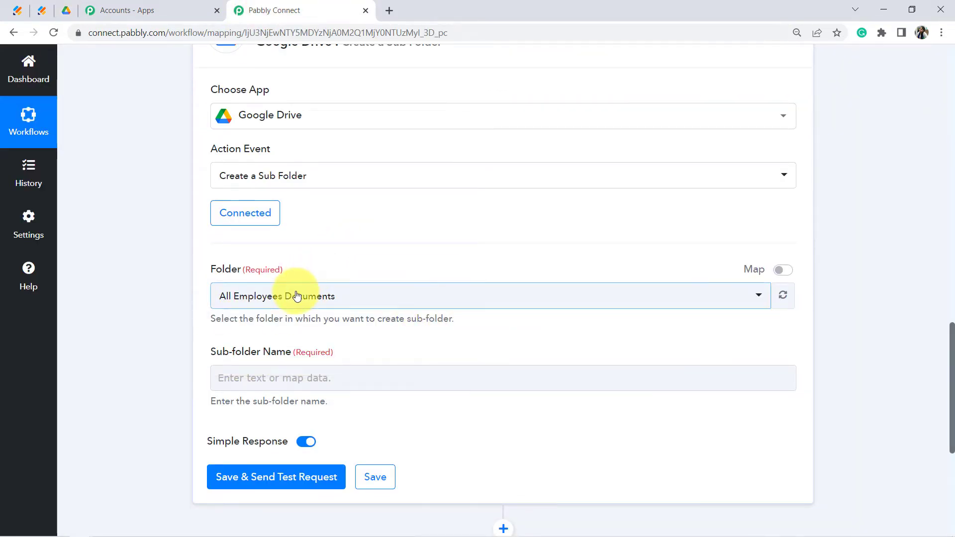
{"action": "left_click", "coordinate": [341, 296]}
{"action": "left_click", "coordinate": [189, 292]}
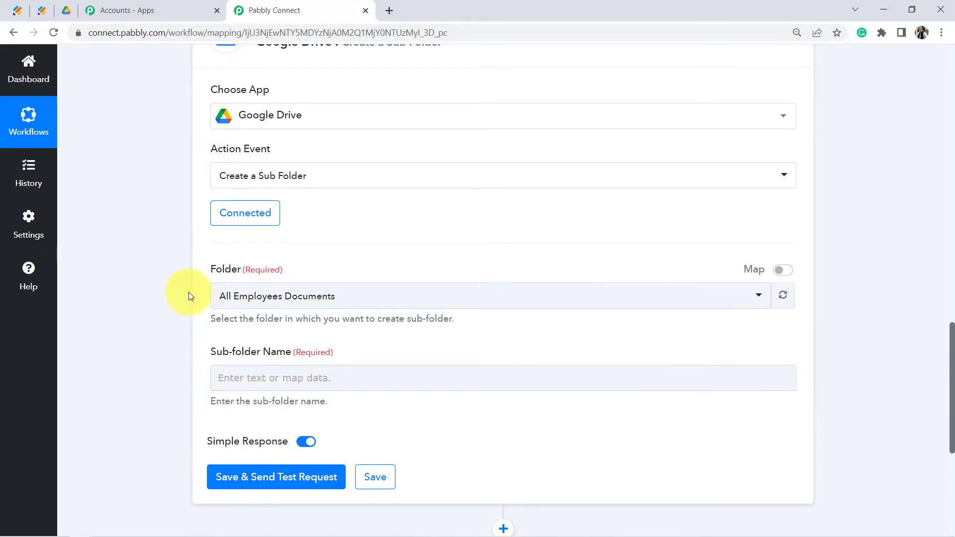
{"action": "left_click_drag", "start_coordinate": [951, 368], "coordinate": [953, 406]}
{"action": "left_click", "coordinate": [362, 242]}
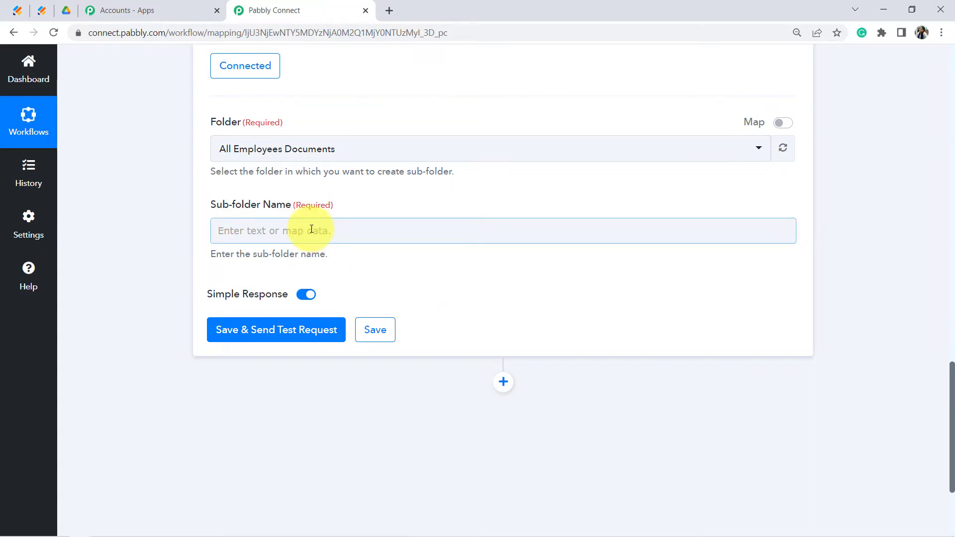
{"action": "left_click", "coordinate": [251, 200]}
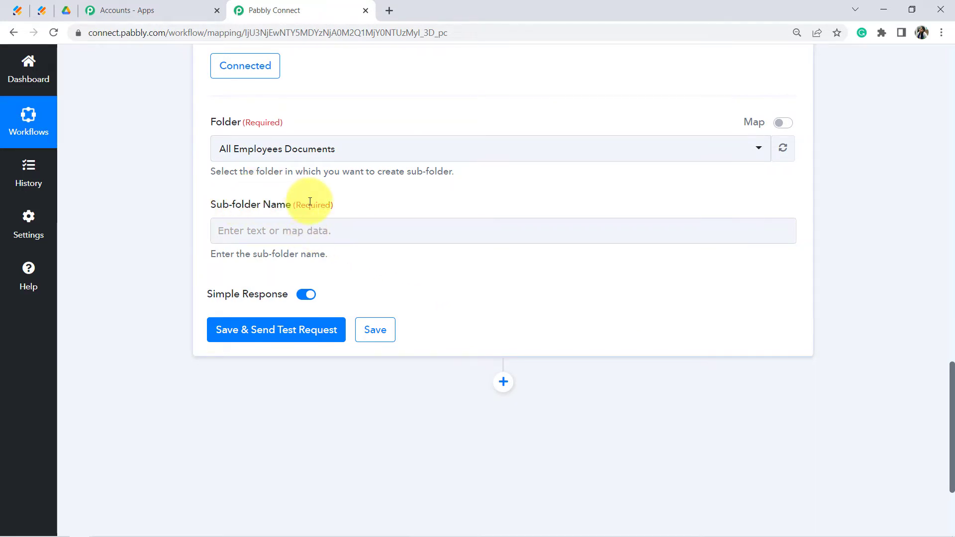
{"action": "left_click", "coordinate": [285, 228]}
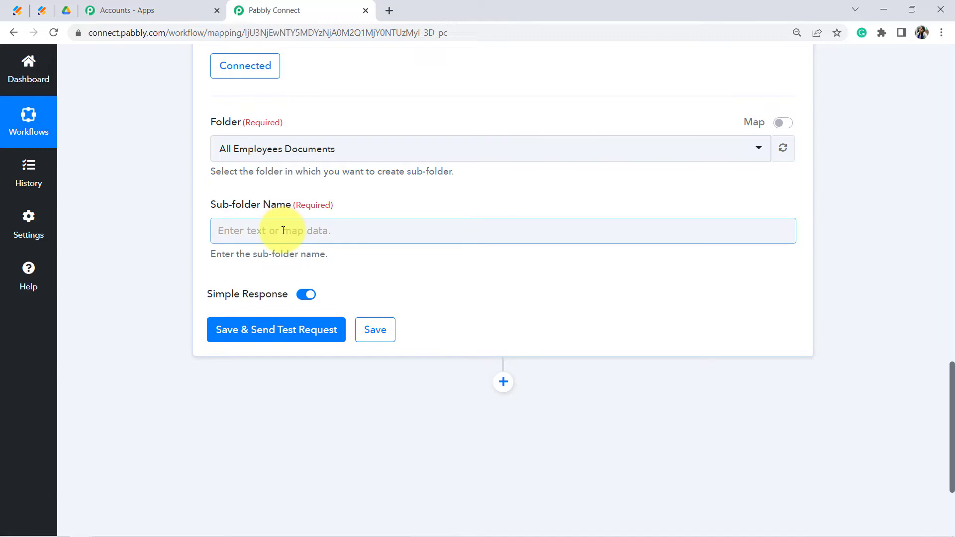
{"action": "left_click", "coordinate": [283, 230]}
{"action": "left_click", "coordinate": [80, 270]}
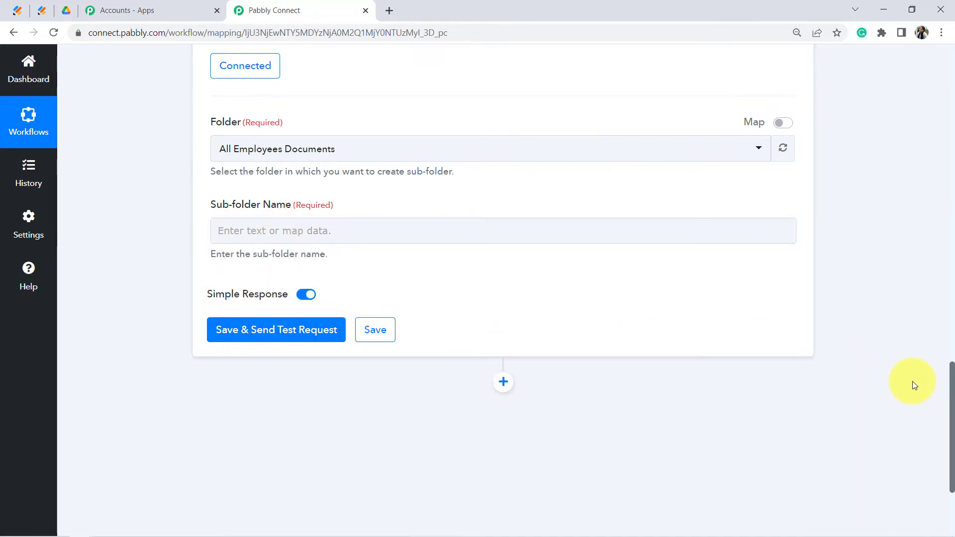
{"action": "mouse_move", "coordinate": [953, 407]}
{"action": "left_mouse_down"}
{"action": "mouse_move", "coordinate": [952, 191]}
{"action": "mouse_move", "coordinate": [951, 406]}
{"action": "mouse_move", "coordinate": [940, 420]}
{"action": "left_mouse_up"}
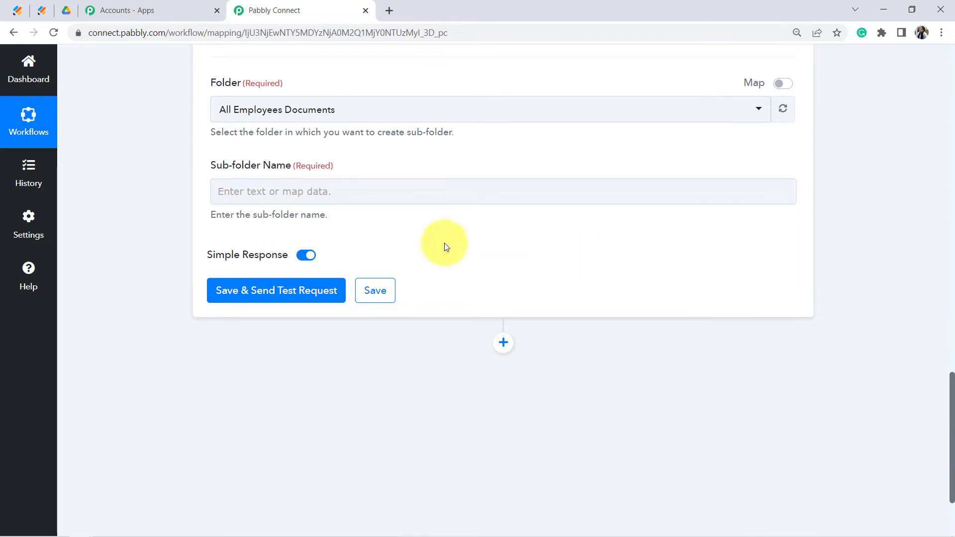
- Map the sub-folder name to the employee e-mail field (RawRequest Q7 Email7) from the JotForm response
{"action": "left_click", "coordinate": [261, 191]}
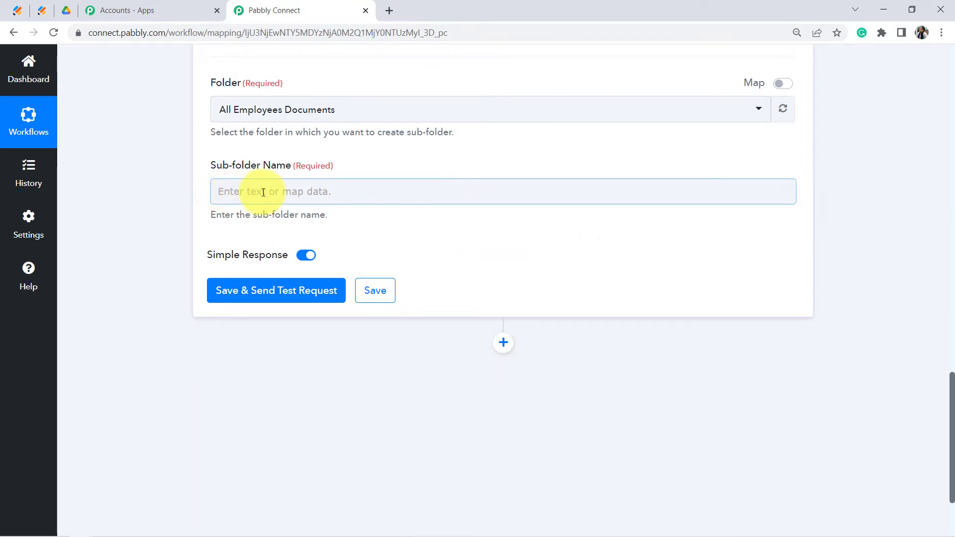
{"action": "left_click", "coordinate": [281, 193]}
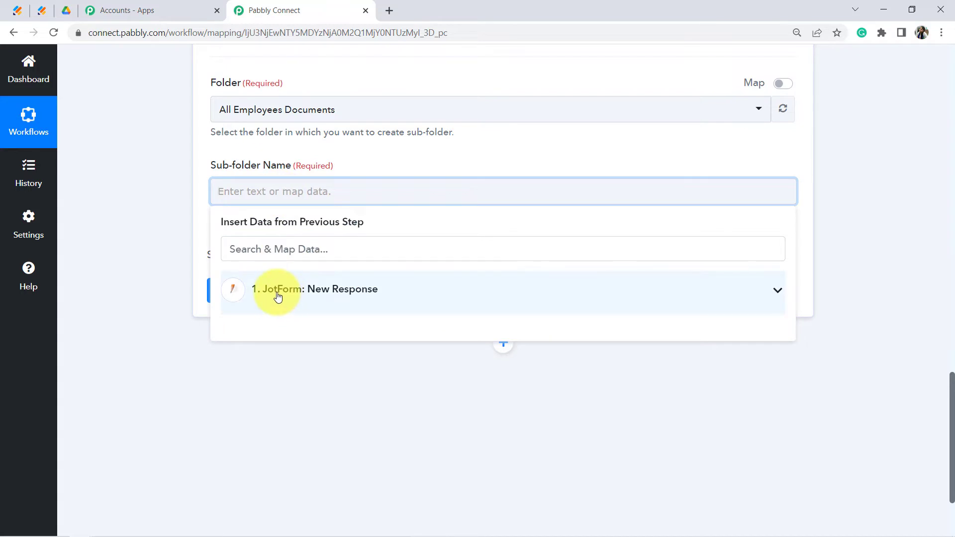
{"action": "left_click", "coordinate": [278, 293]}
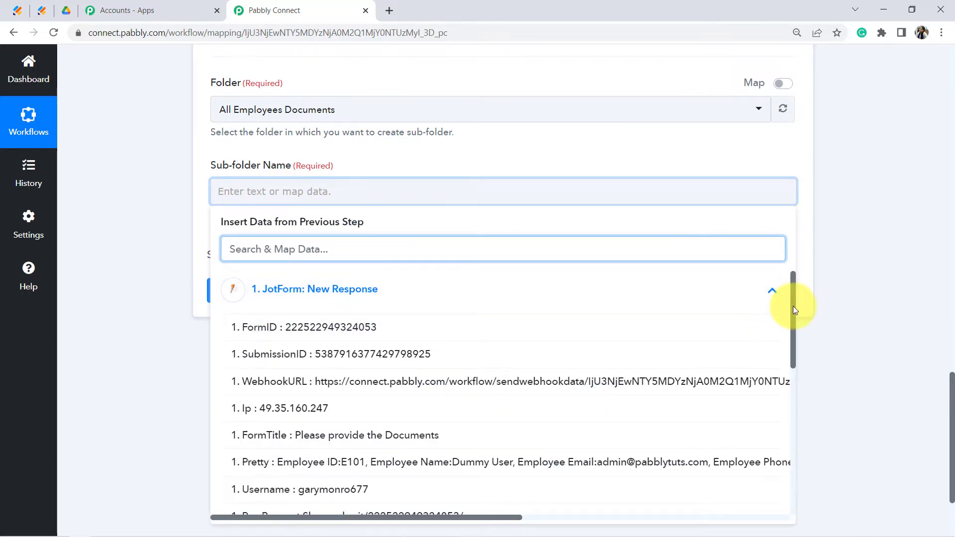
{"action": "left_click_drag", "start_coordinate": [793, 306], "coordinate": [796, 390]}
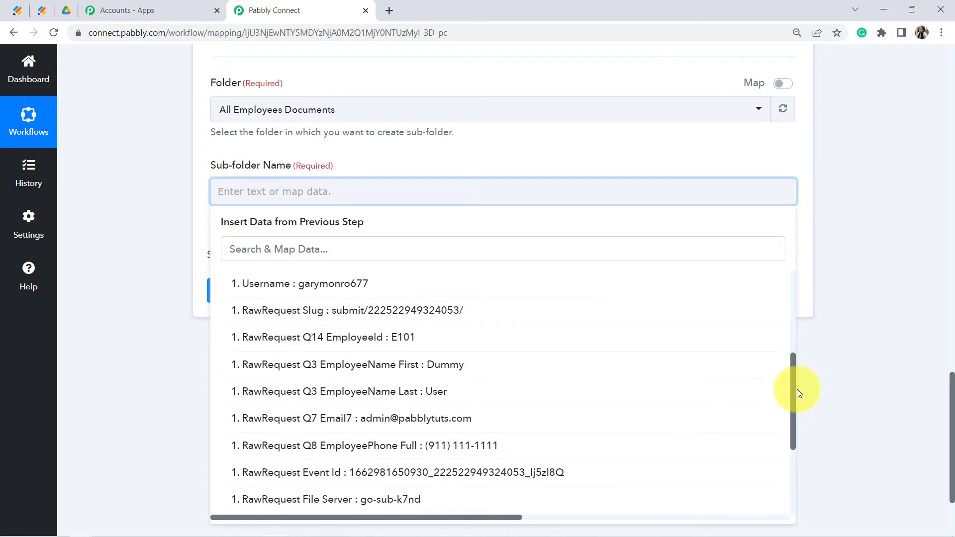
{"action": "left_click", "coordinate": [435, 420]}
{"action": "left_click", "coordinate": [151, 238]}
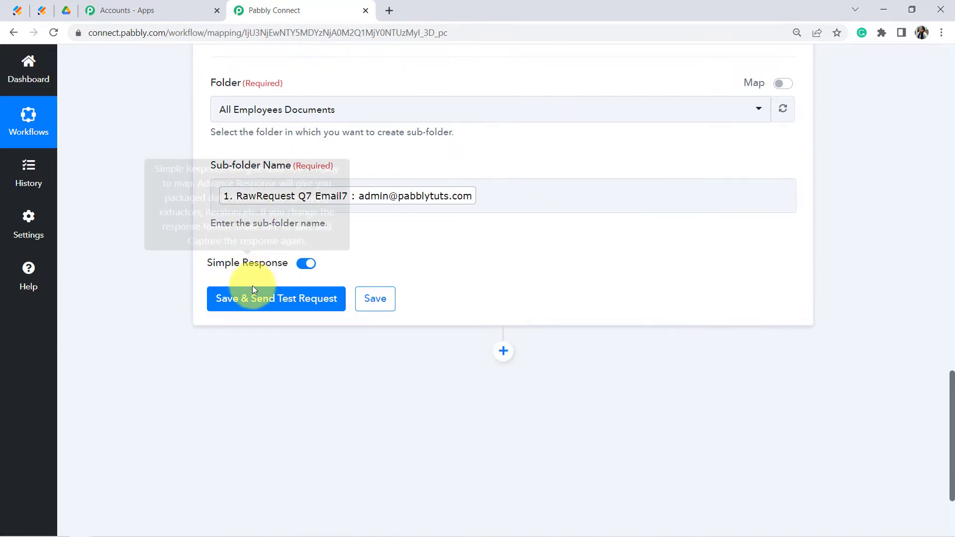
- Save the Create a Sub Folder action, send a test request, and review the mapped sub-folder name
{"action": "left_click", "coordinate": [256, 298]}
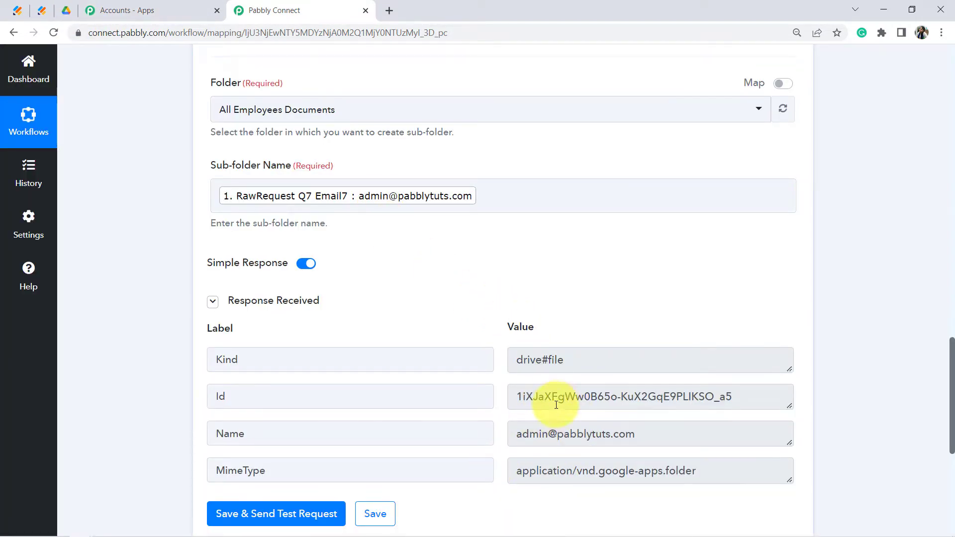
{"action": "left_click", "coordinate": [434, 211]}
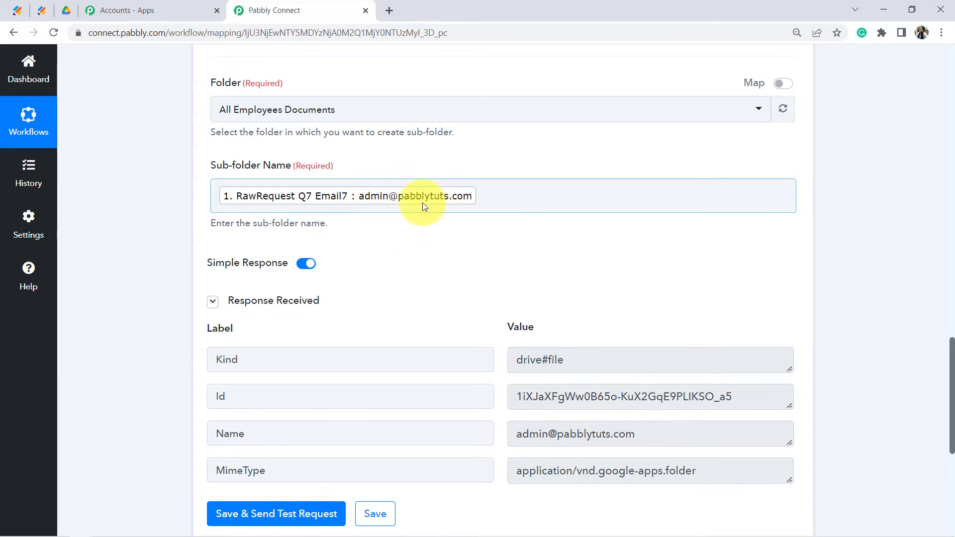
{"action": "left_click", "coordinate": [209, 88]}
- Switch to Google Drive, open the All Employees Documents folder, and check the sub-folder named with the employee's e-mail
{"action": "left_click", "coordinate": [62, 11]}
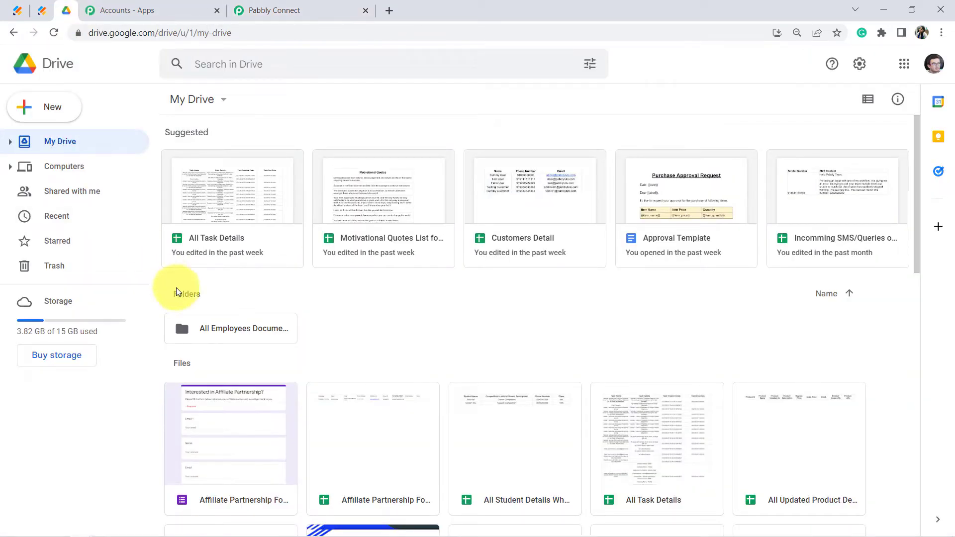
{"action": "double_click", "coordinate": [207, 322]}
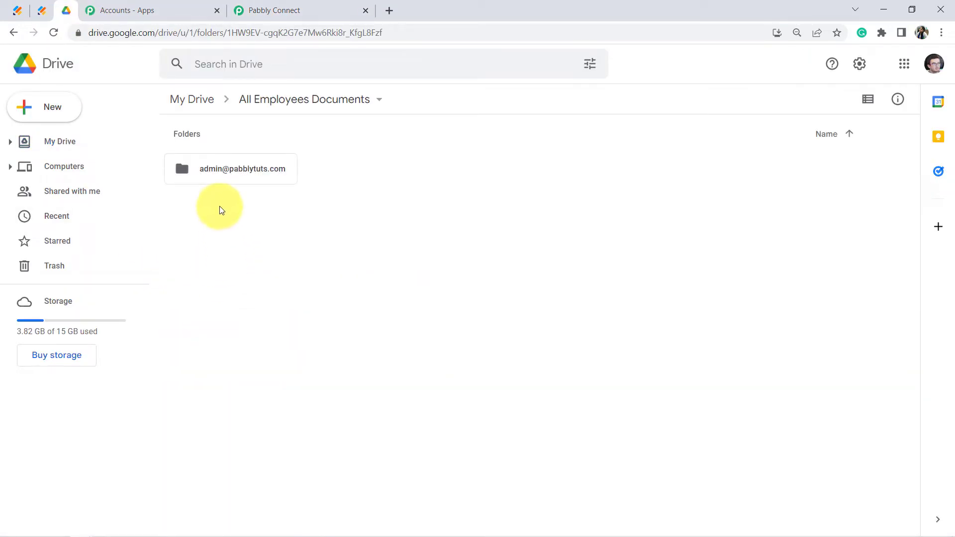
{"action": "double_click", "coordinate": [241, 178]}
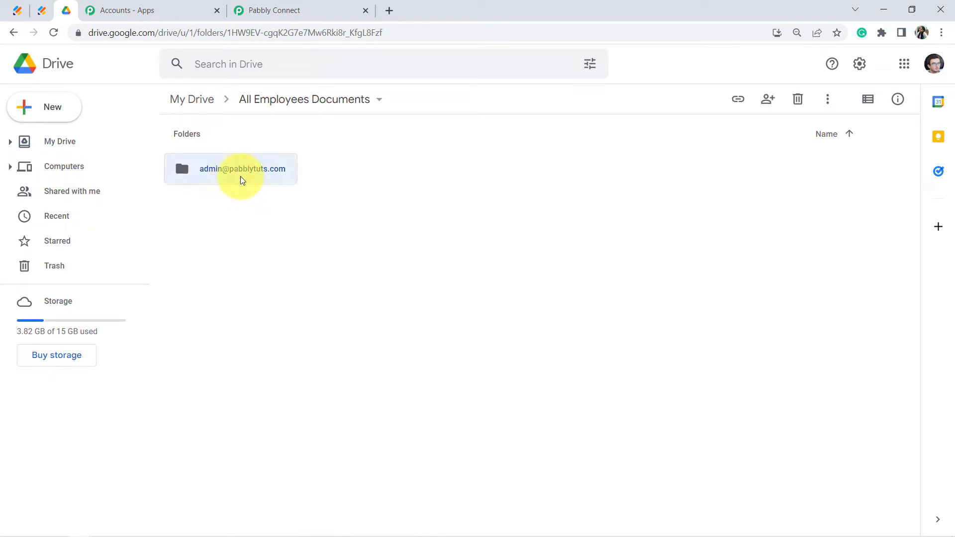
{"action": "left_click", "coordinate": [277, 102]}
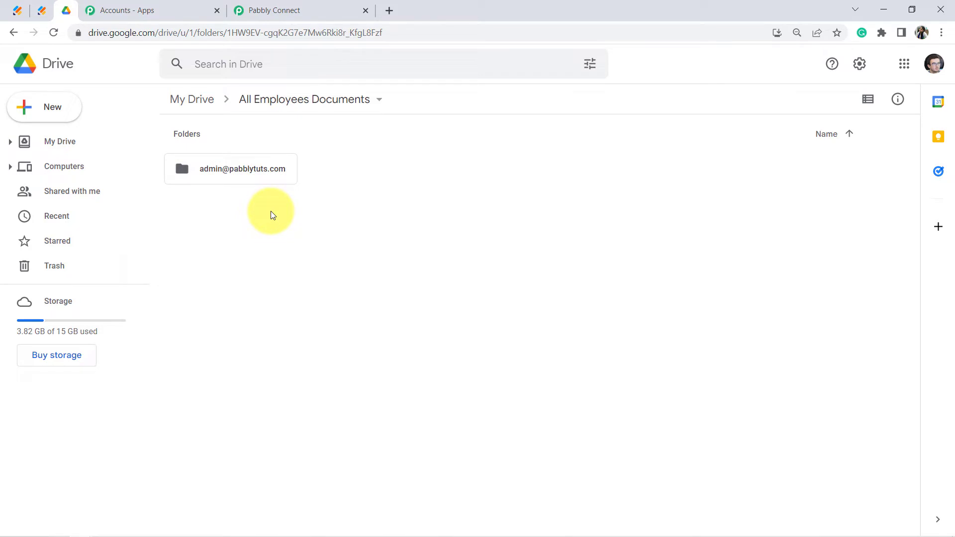
{"action": "left_click", "coordinate": [258, 169]}
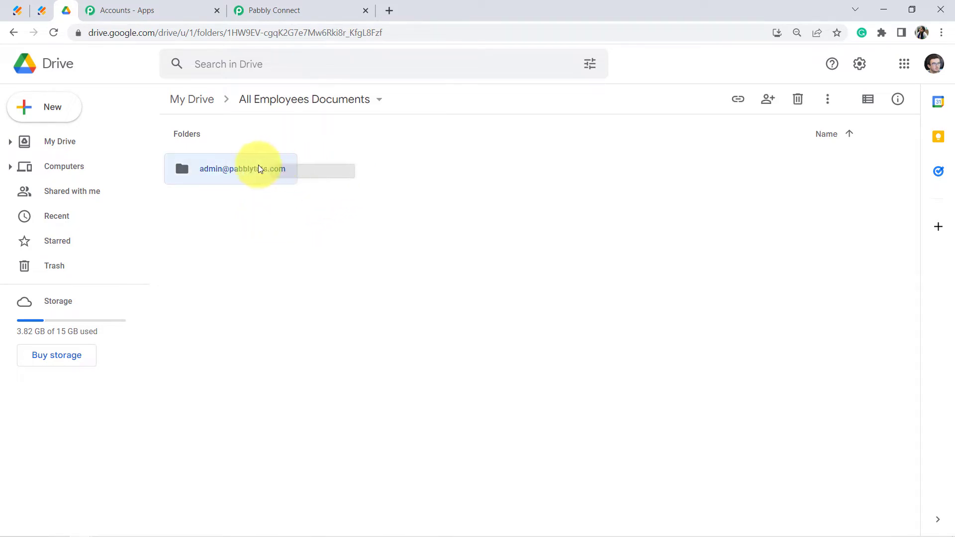
- Return to the Pabbly Connect workflow and review the folder name in the Create a Sub Folder response
{"action": "left_click", "coordinate": [249, 217]}
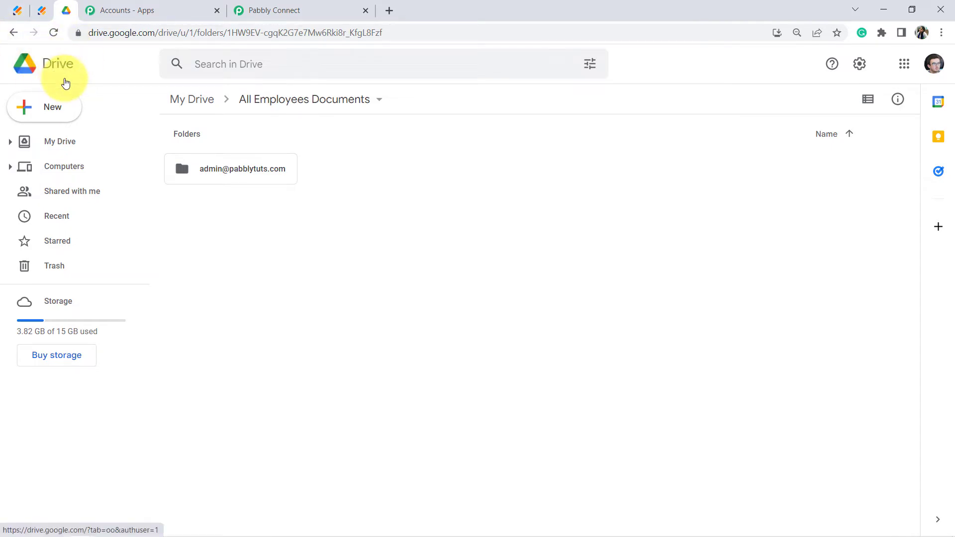
{"action": "left_click", "coordinate": [280, 9]}
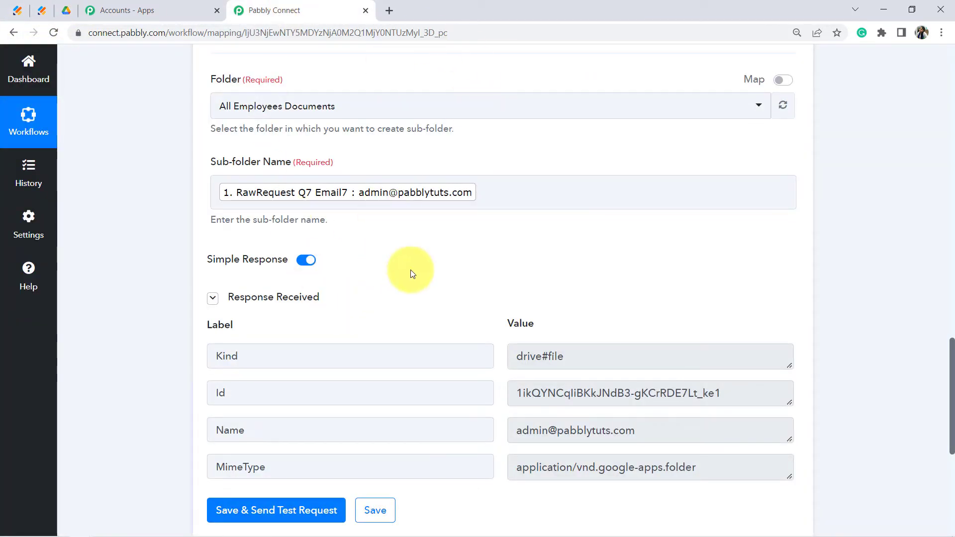
{"action": "left_click_drag", "start_coordinate": [952, 362], "coordinate": [953, 382]}
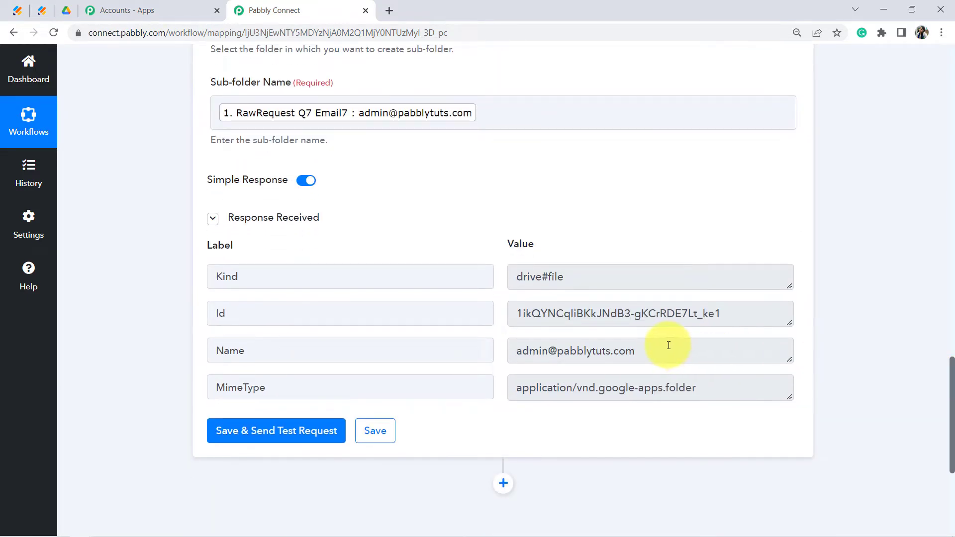
{"action": "left_click_drag", "start_coordinate": [667, 343], "coordinate": [491, 358]}
- Check the employee's sub-folder inside All Employees Documents in Google Drive again and return to the Pabbly Connect workflow
{"action": "left_click", "coordinate": [63, 9]}
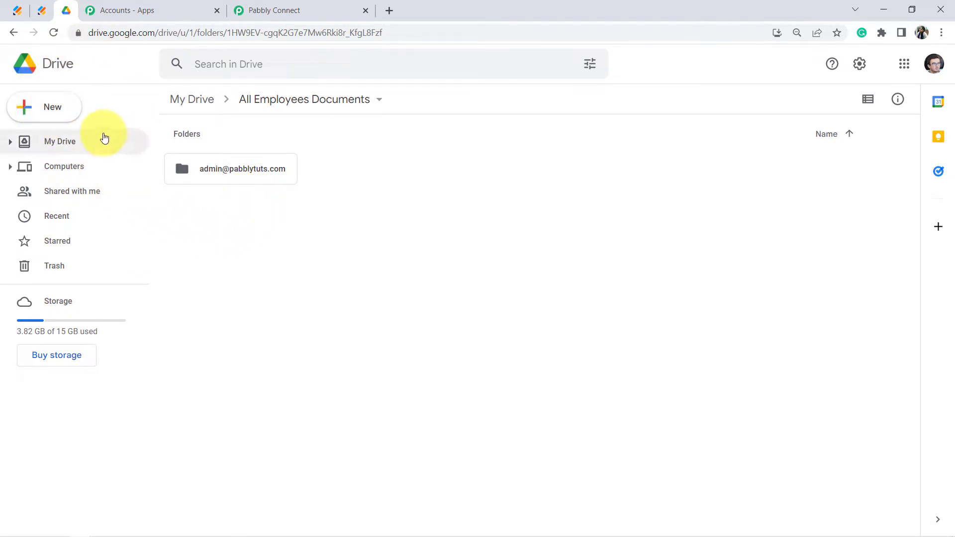
{"action": "left_click", "coordinate": [215, 167]}
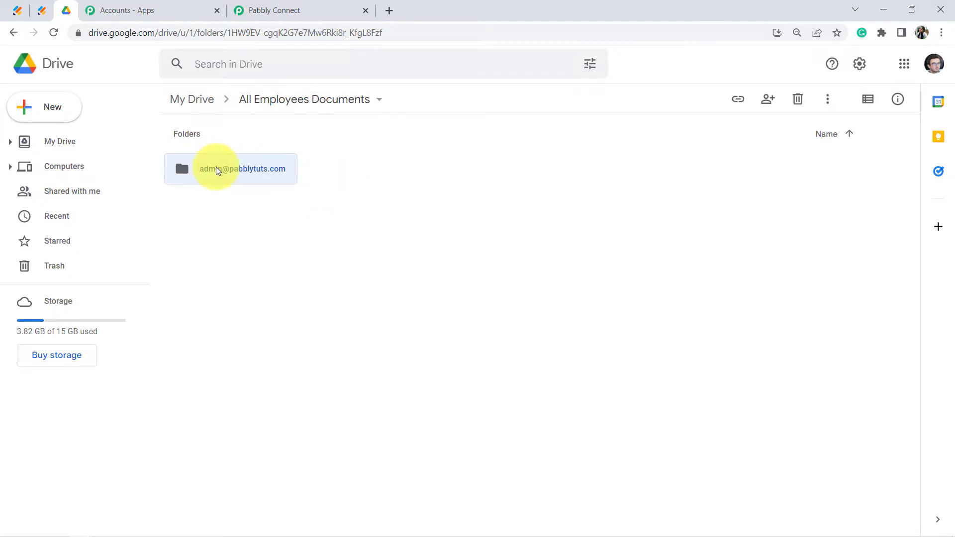
{"action": "left_click", "coordinate": [244, 212]}
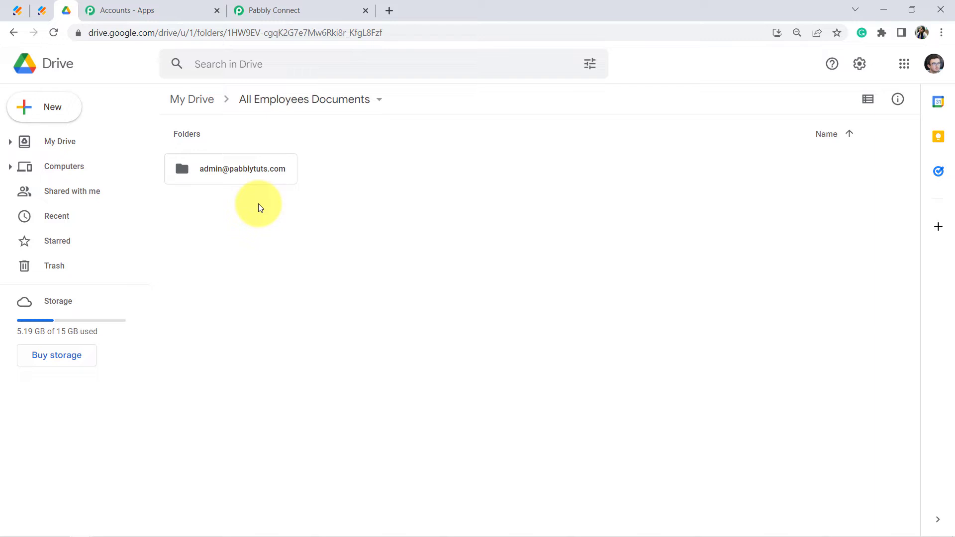
{"action": "left_click", "coordinate": [219, 169]}
{"action": "left_click", "coordinate": [225, 253]}
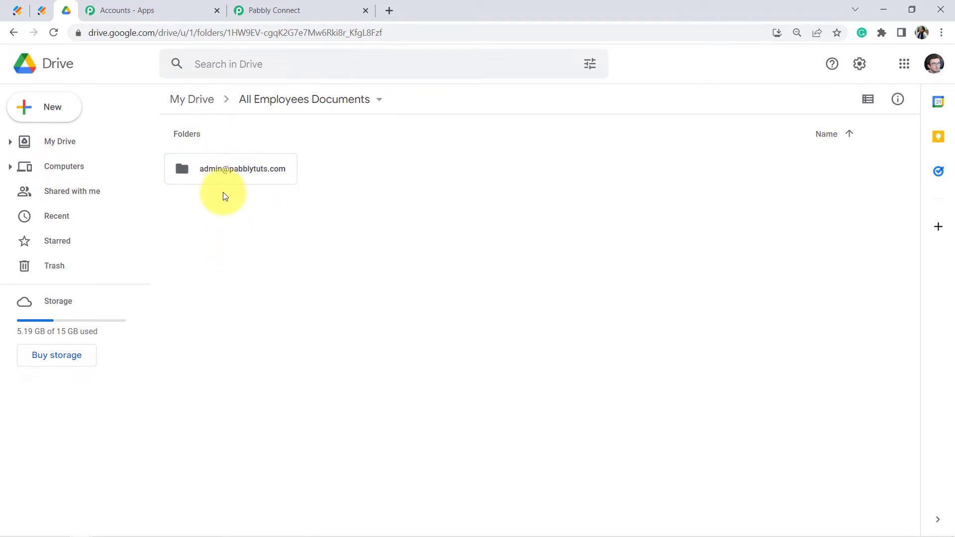
{"action": "left_click", "coordinate": [292, 4]}
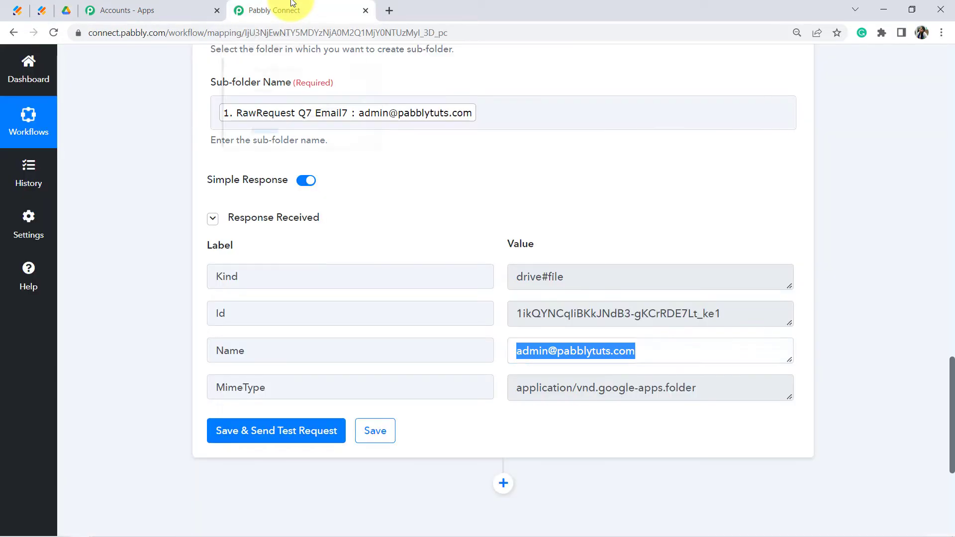
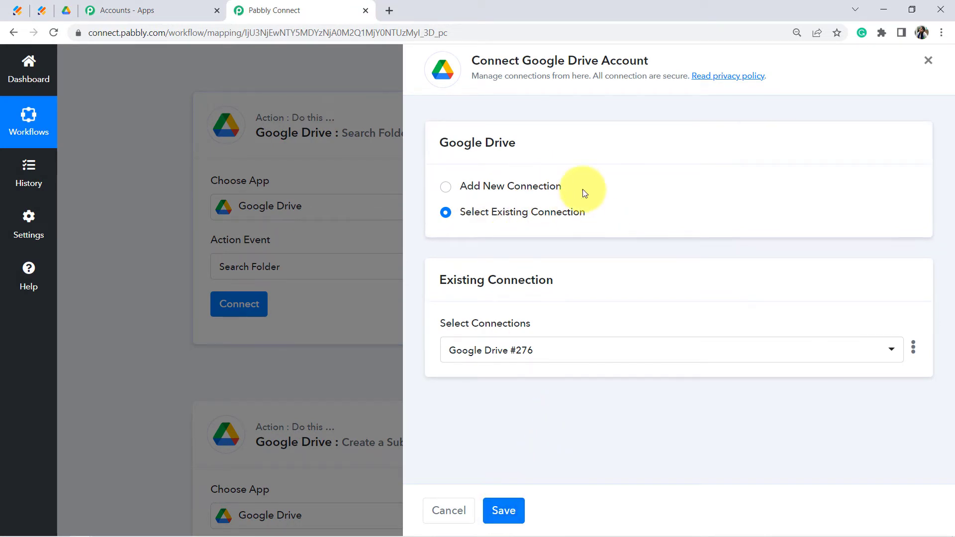
- Connect the Search Folder action through the existing connection Google Drive #276 and review its folder name field
{"action": "left_click", "coordinate": [503, 511]}
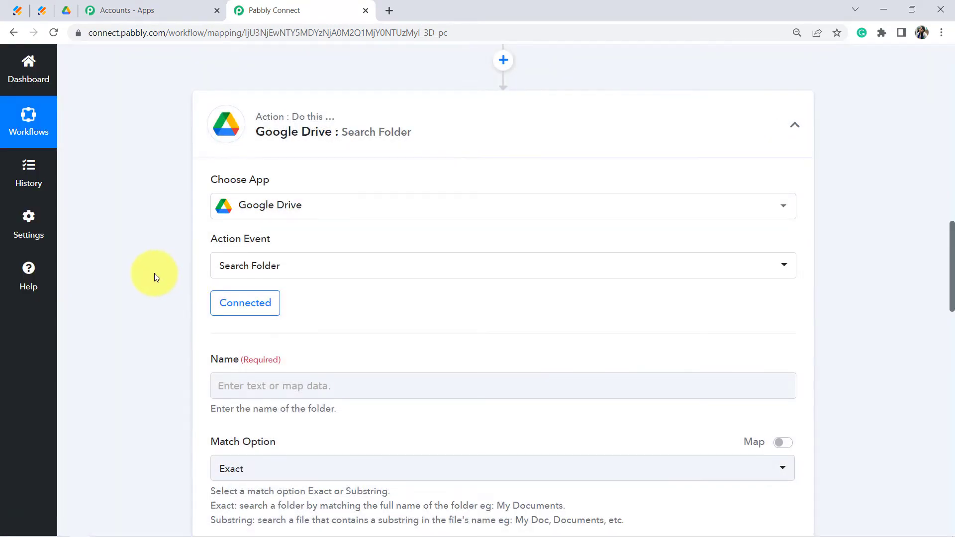
{"action": "scroll", "coordinate": [154, 273], "scroll_direction": "down", "scroll_amount": 3}
{"action": "left_click_drag", "start_coordinate": [239, 286], "coordinate": [310, 287]}
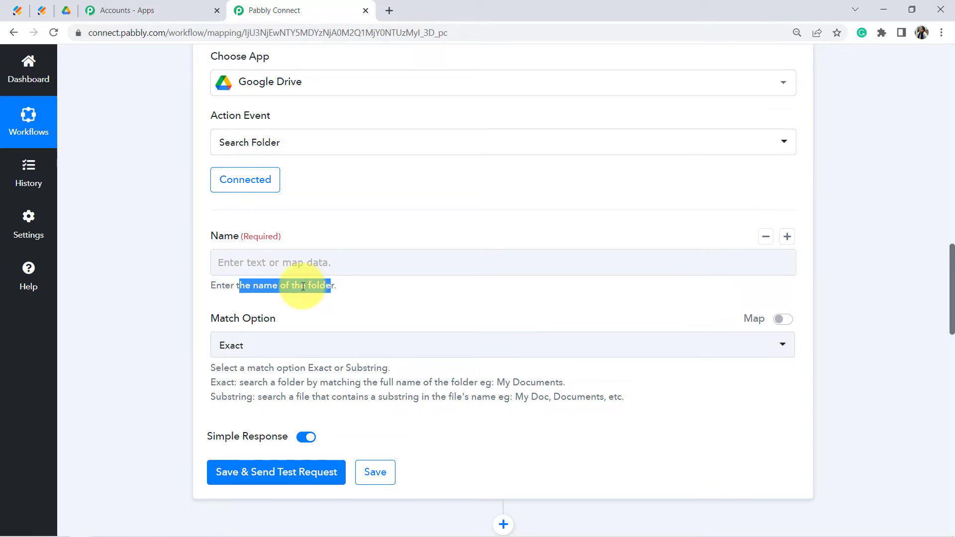
{"action": "left_click", "coordinate": [186, 285]}
{"action": "mouse_move", "coordinate": [951, 282]}
{"action": "left_mouse_down"}
{"action": "mouse_move", "coordinate": [951, 387]}
{"action": "mouse_move", "coordinate": [953, 282]}
{"action": "left_mouse_up"}
- Map the Search Folder name to the employee e-mail field (RawRequest Q7 Email7) from the JotForm response
{"action": "left_click", "coordinate": [315, 217]}
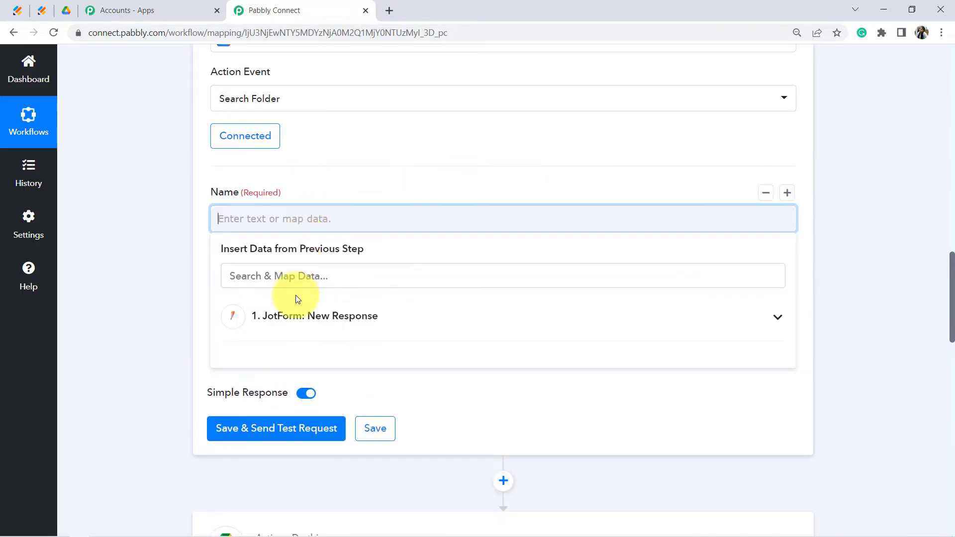
{"action": "left_click", "coordinate": [320, 321]}
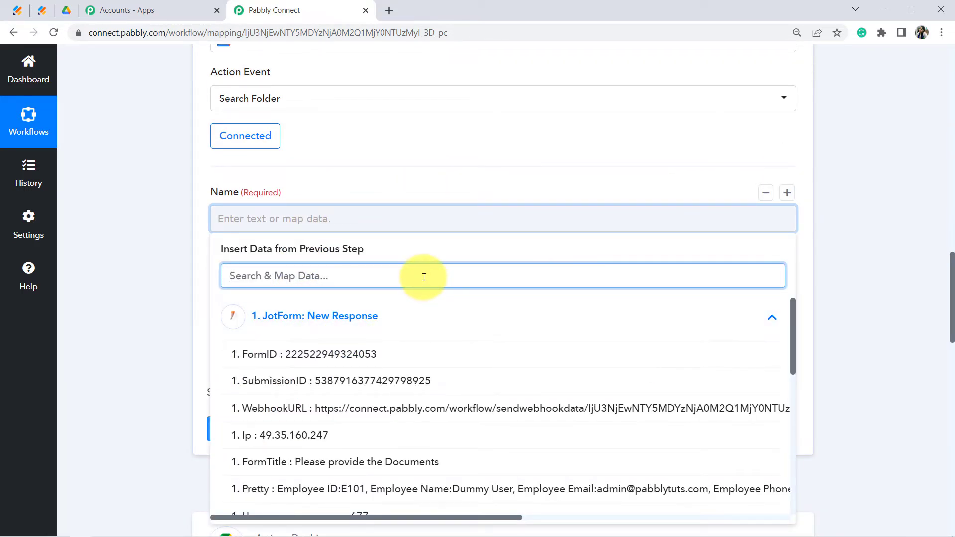
{"action": "type", "text": "email"}
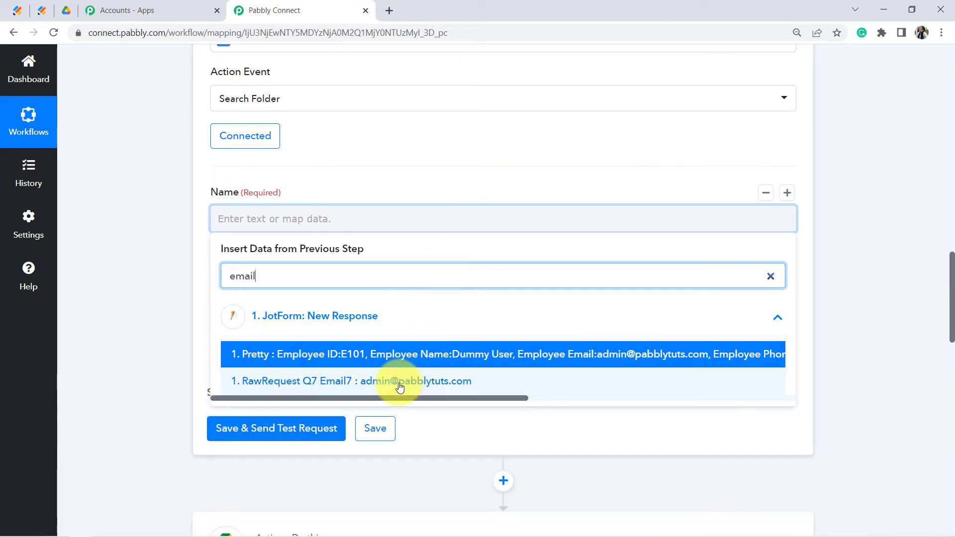
{"action": "left_click", "coordinate": [405, 381]}
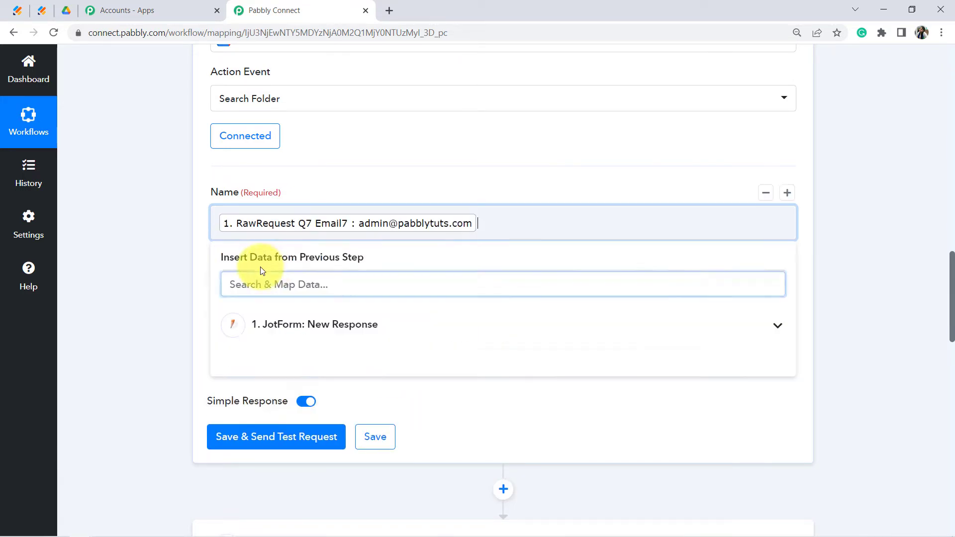
{"action": "left_click", "coordinate": [165, 270]}
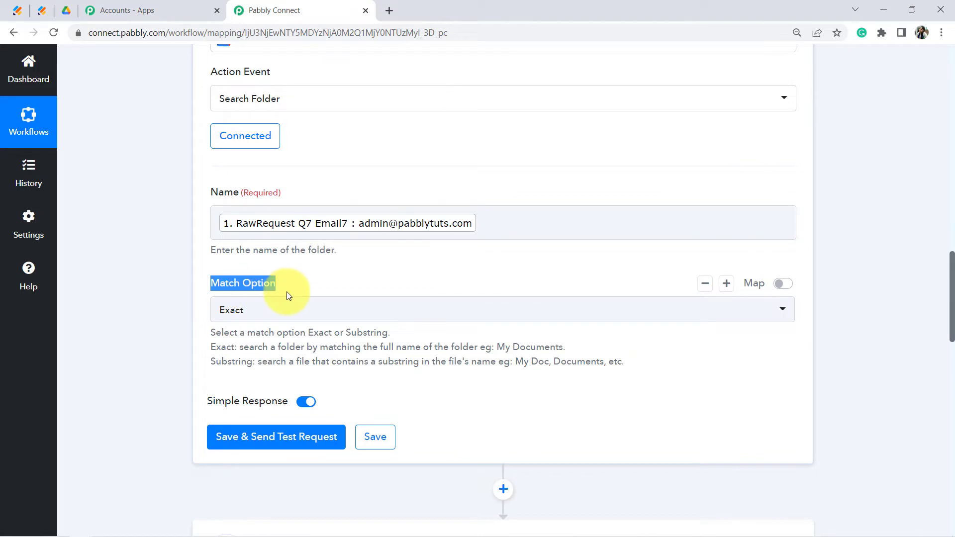
- Review the Search Folder match options Exact and Substring and keep Exact selected
{"action": "left_click", "coordinate": [243, 311]}
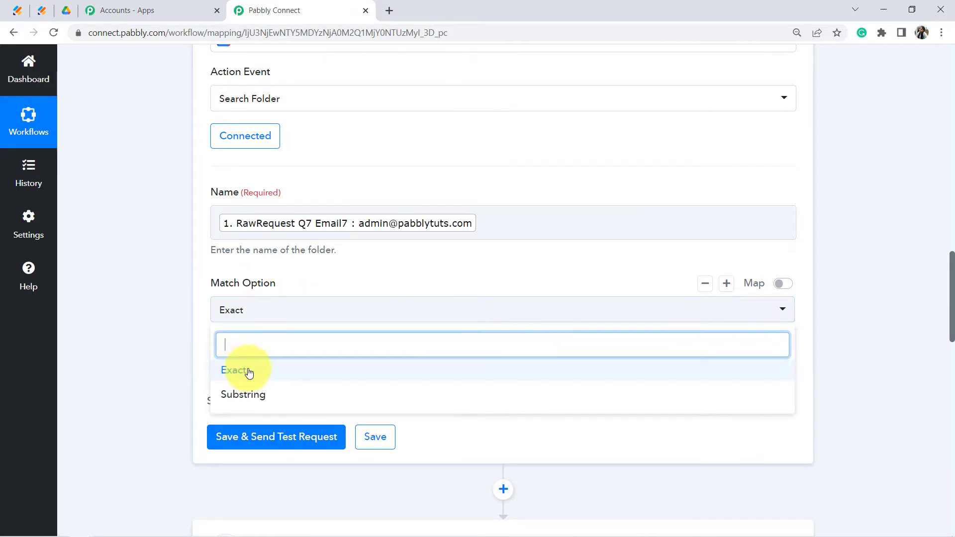
{"action": "left_click", "coordinate": [171, 372]}
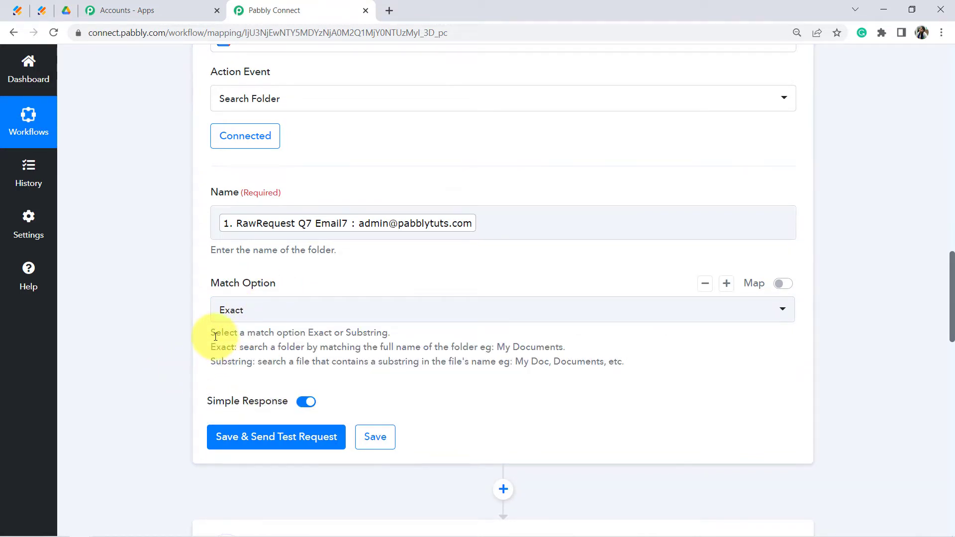
{"action": "left_click_drag", "start_coordinate": [214, 343], "coordinate": [242, 362]}
{"action": "left_click", "coordinate": [251, 363]}
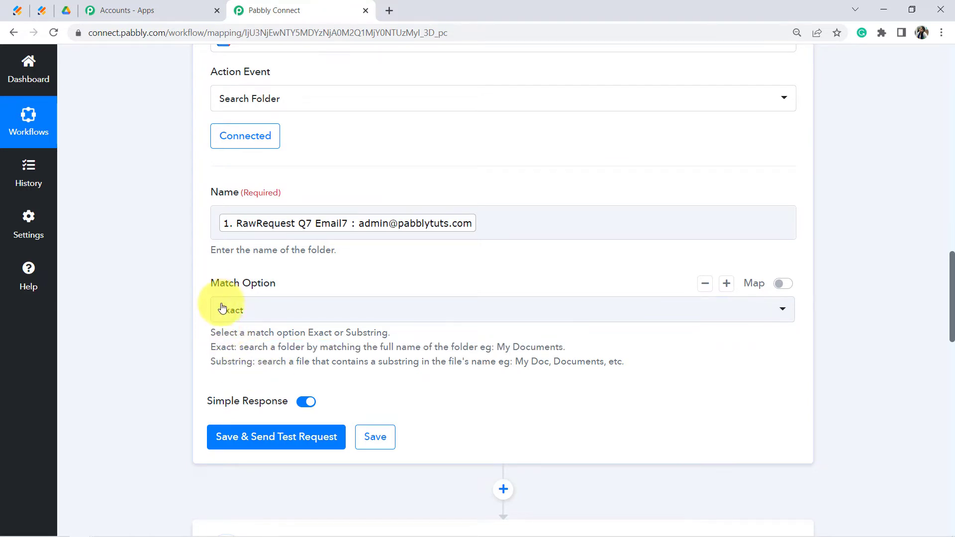
{"action": "left_click_drag", "start_coordinate": [216, 288], "coordinate": [229, 273]}
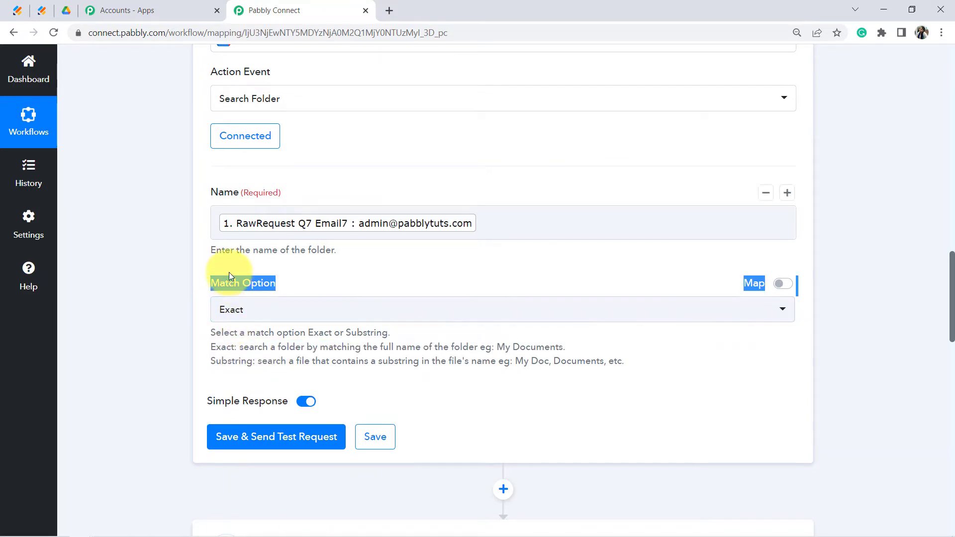
{"action": "left_click", "coordinate": [193, 300]}
- Save the Search Folder action, send a test request, and review the returned folder name and ID
{"action": "scroll", "coordinate": [198, 294], "scroll_direction": "down", "scroll_amount": 1}
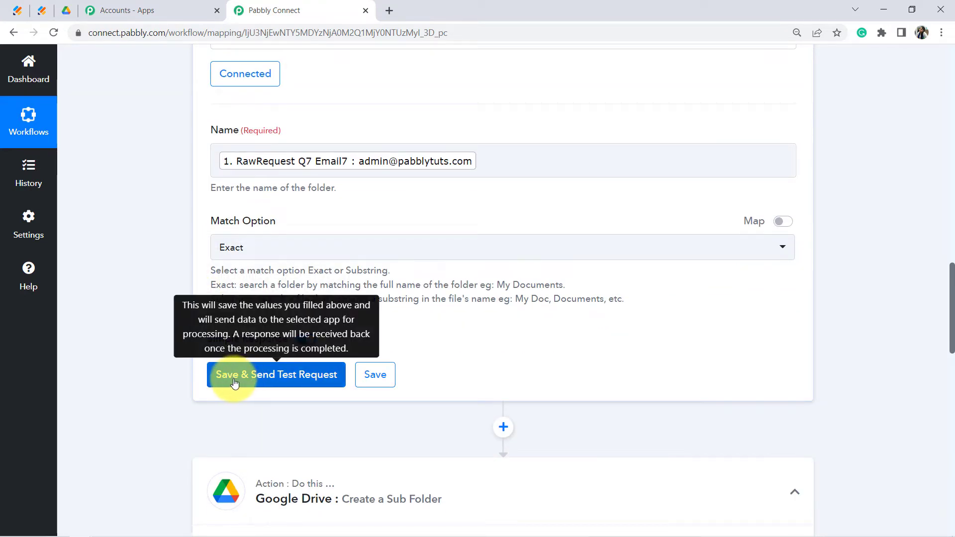
{"action": "left_click", "coordinate": [234, 378]}
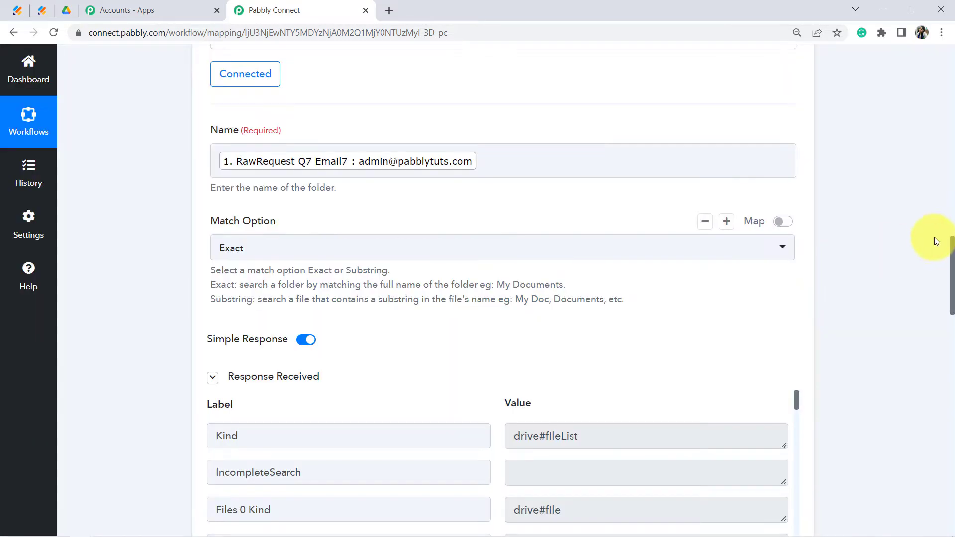
{"action": "left_click_drag", "start_coordinate": [952, 265], "coordinate": [952, 286]}
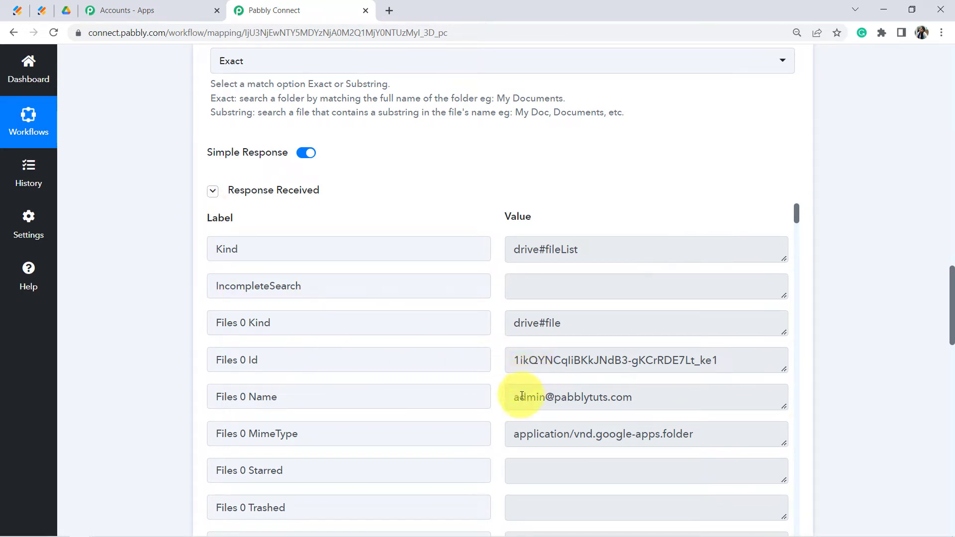
{"action": "left_click_drag", "start_coordinate": [519, 398], "coordinate": [606, 402]}
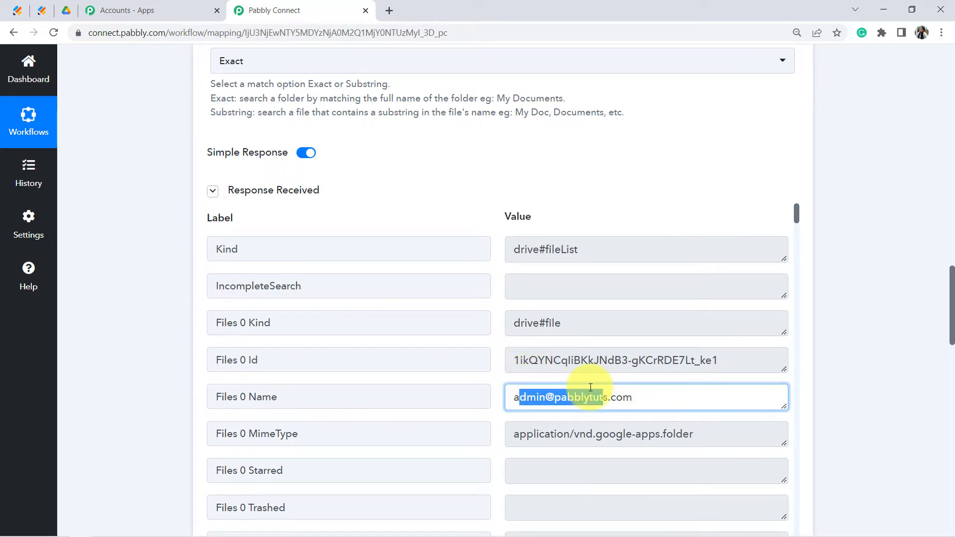
{"action": "key", "text": "ctrl+a"}
{"action": "left_click_drag", "start_coordinate": [538, 360], "coordinate": [706, 362]}
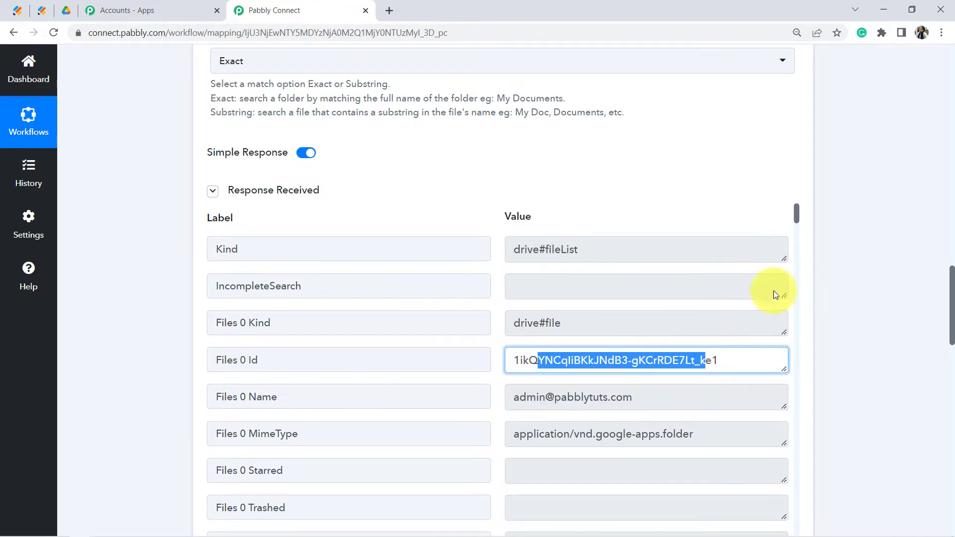
{"action": "left_click_drag", "start_coordinate": [797, 214], "coordinate": [855, 203]}
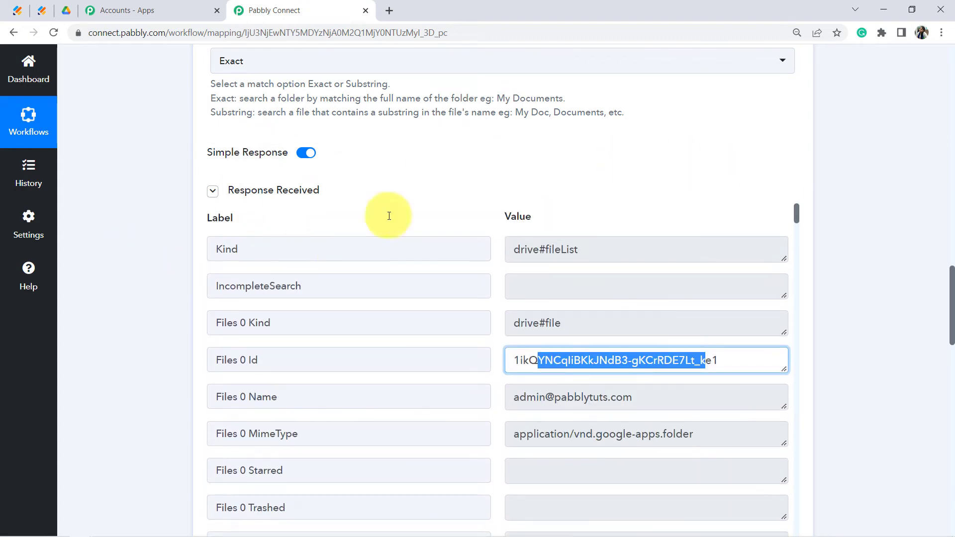
- Add an action step between Search Folder and Create a Sub Folder and try to choose Router as its app
{"action": "left_click_drag", "start_coordinate": [950, 298], "coordinate": [949, 290]}
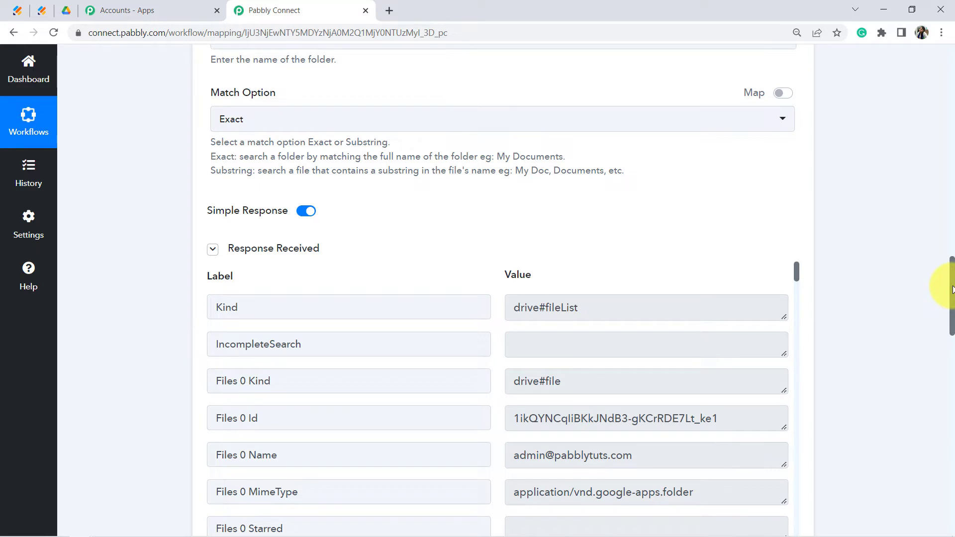
{"action": "left_click_drag", "start_coordinate": [951, 291], "coordinate": [951, 297]}
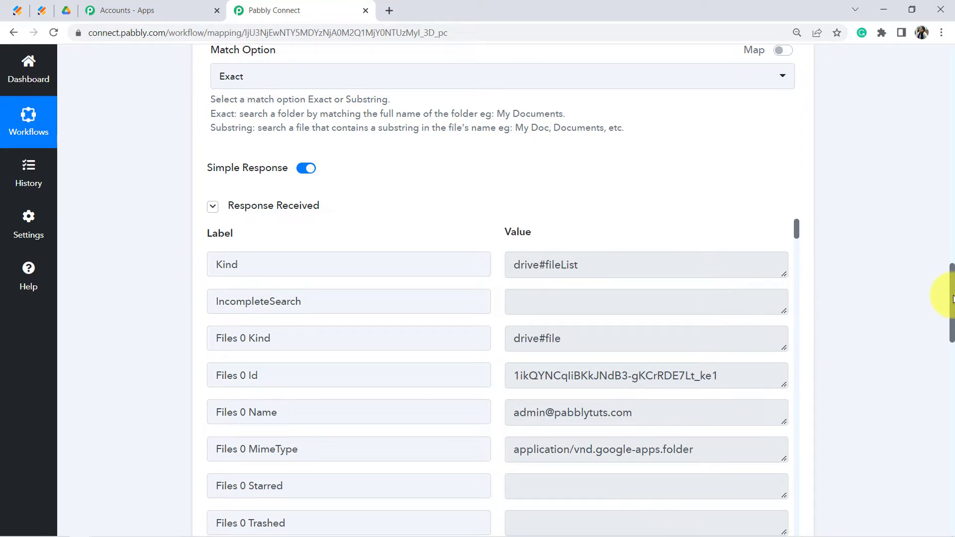
{"action": "left_click_drag", "start_coordinate": [952, 298], "coordinate": [944, 372]}
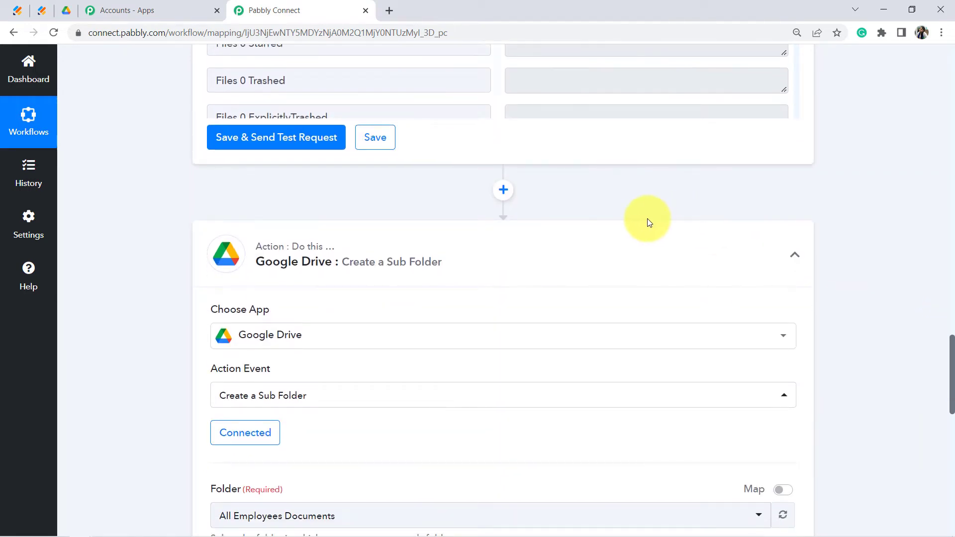
{"action": "left_click", "coordinate": [503, 191]}
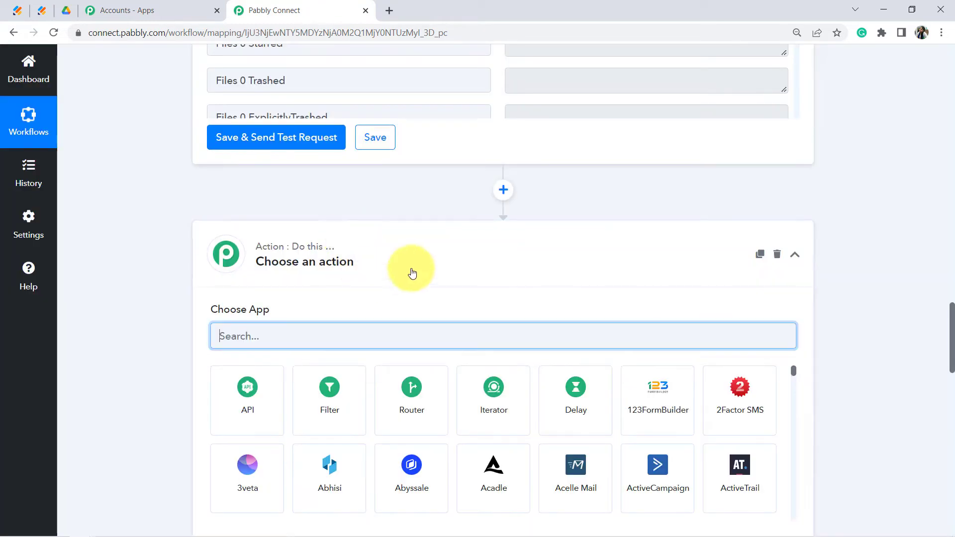
{"action": "type", "text": "router"}
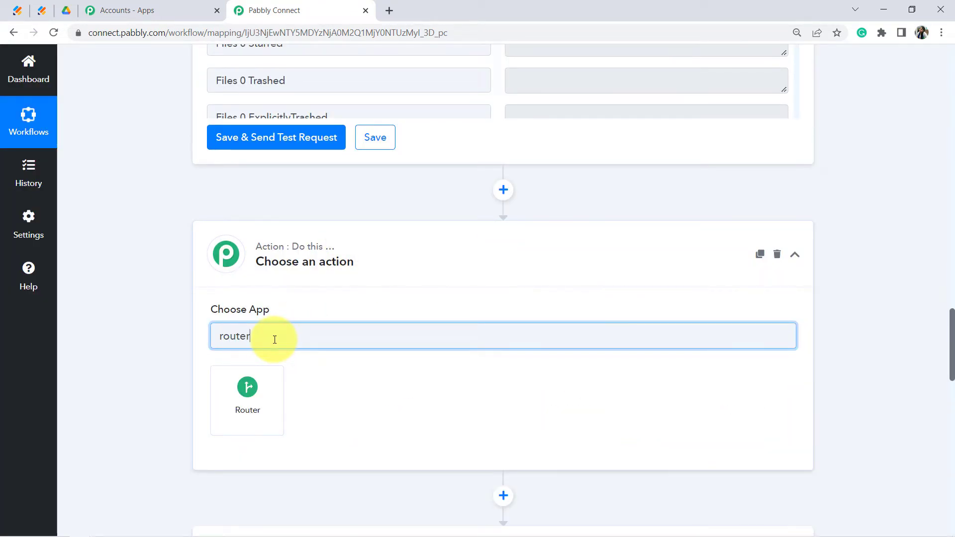
{"action": "left_click", "coordinate": [245, 388]}
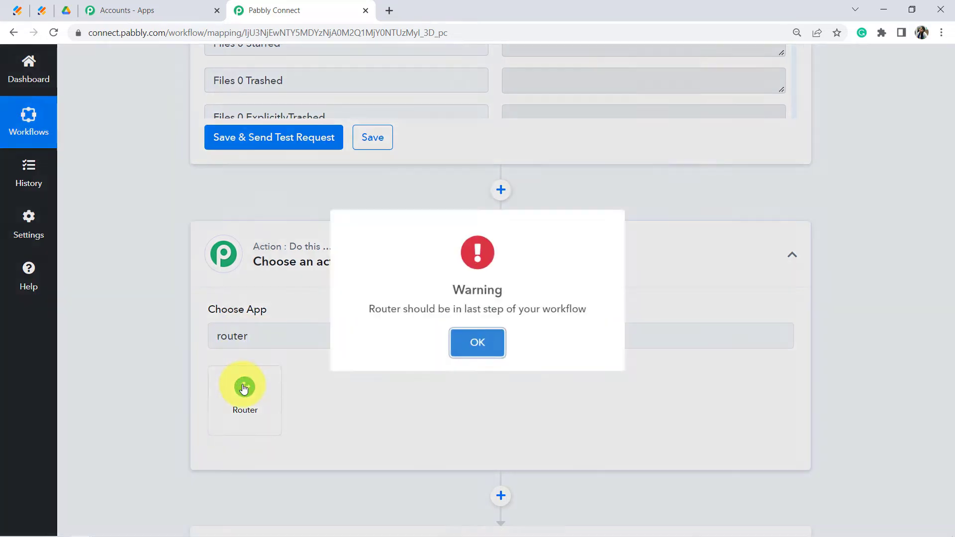
{"action": "left_click_drag", "start_coordinate": [374, 313], "coordinate": [572, 313]}
{"action": "left_click", "coordinate": [485, 357]}
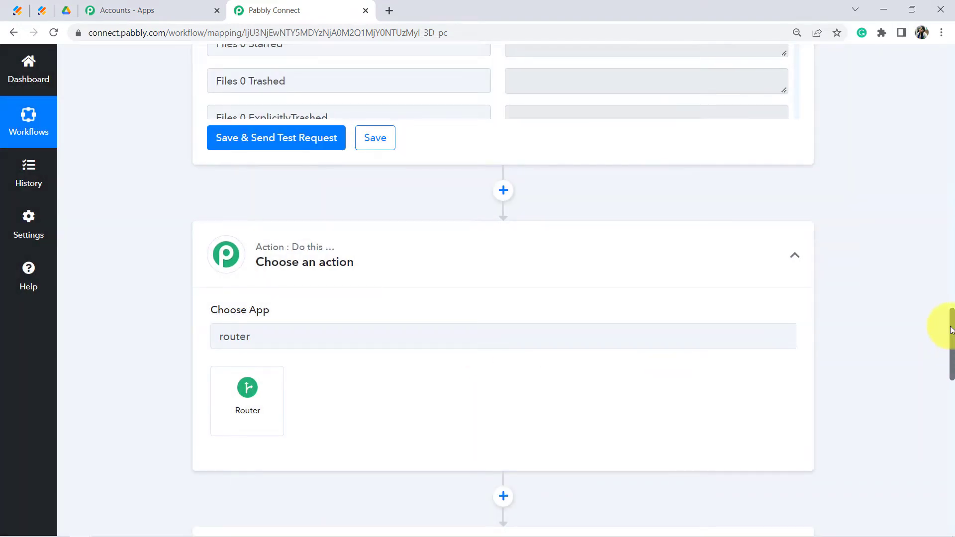
- Delete the Google Drive Create a Sub Folder action and choose Router as the app of the new step after Search Folder
{"action": "left_click_drag", "start_coordinate": [952, 330], "coordinate": [951, 394]}
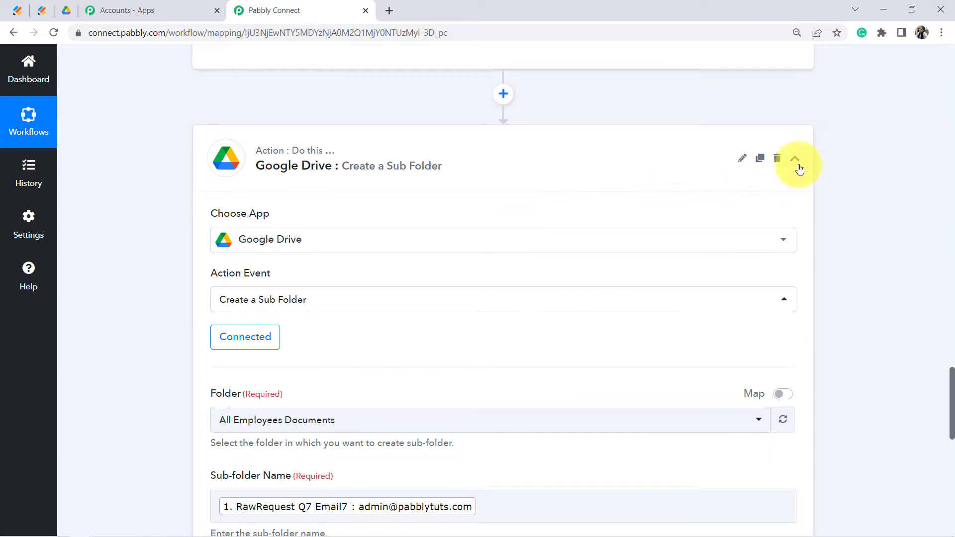
{"action": "left_click", "coordinate": [778, 162]}
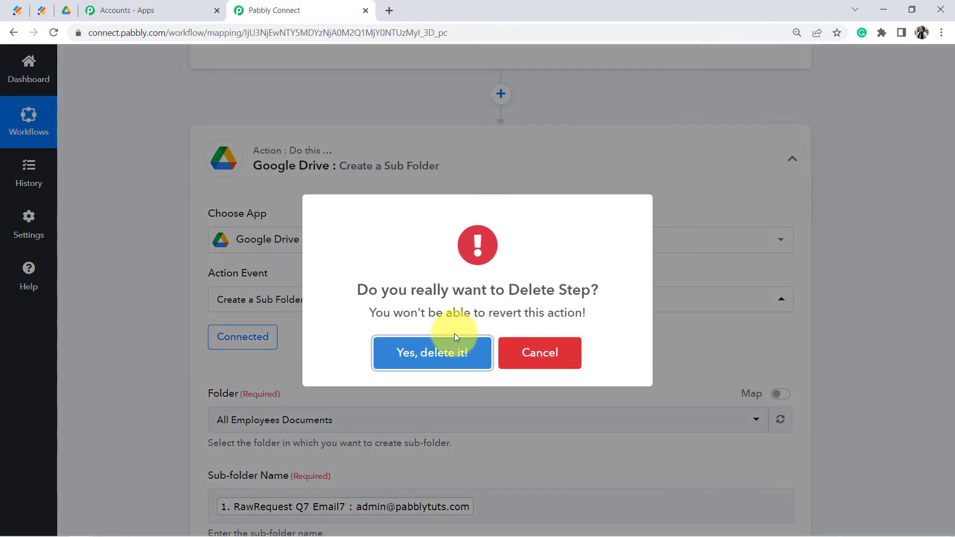
{"action": "left_click", "coordinate": [429, 353]}
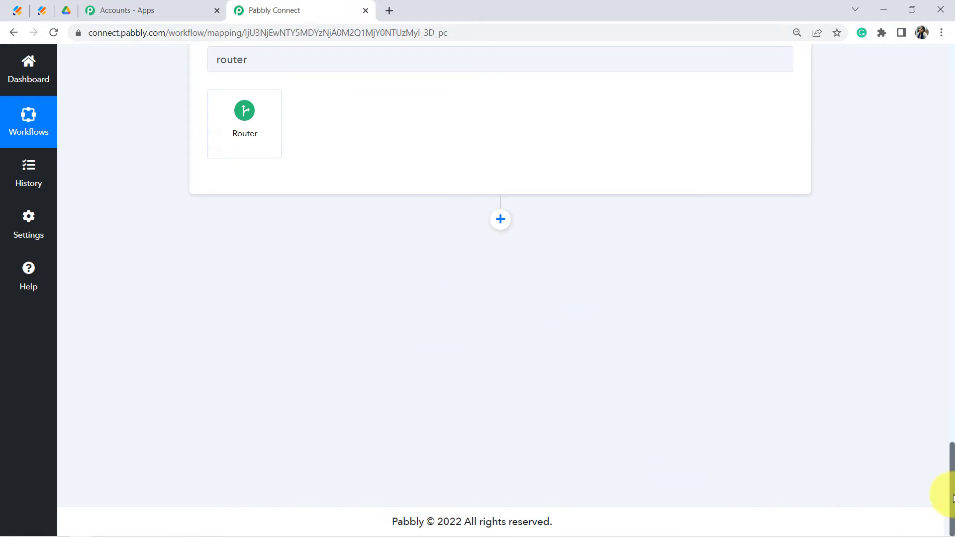
{"action": "left_click_drag", "start_coordinate": [951, 498], "coordinate": [951, 459]}
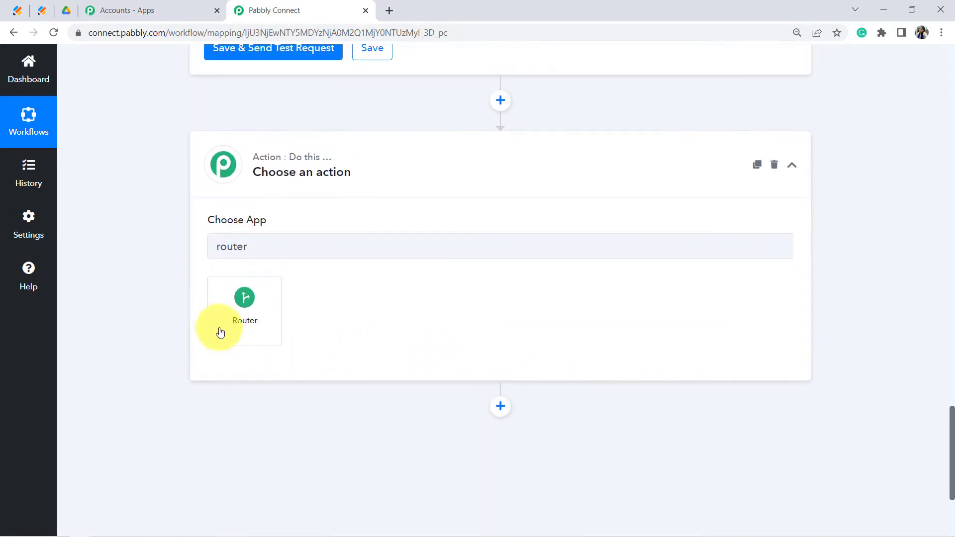
{"action": "left_click", "coordinate": [226, 312]}
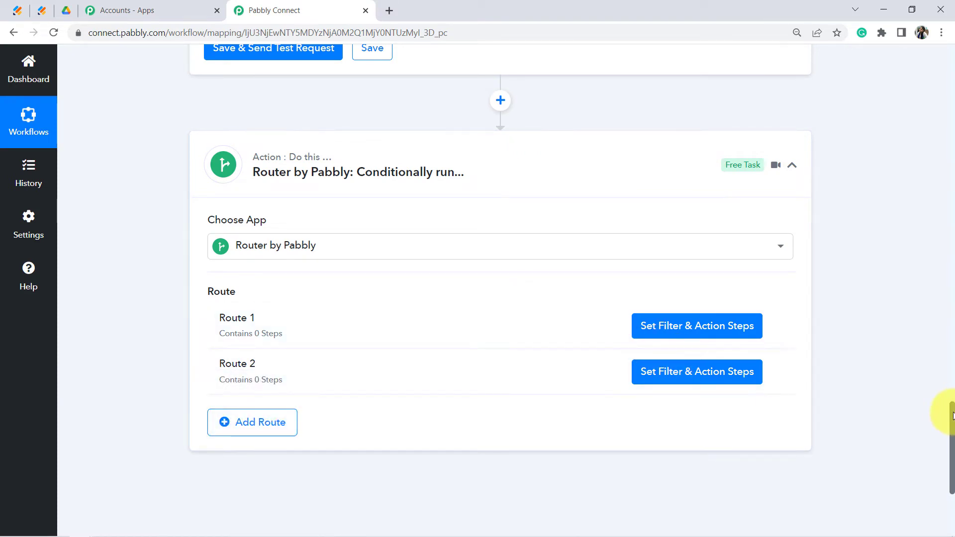
- Add a third route to the router and delete it again
{"action": "left_click_drag", "start_coordinate": [952, 415], "coordinate": [953, 434]}
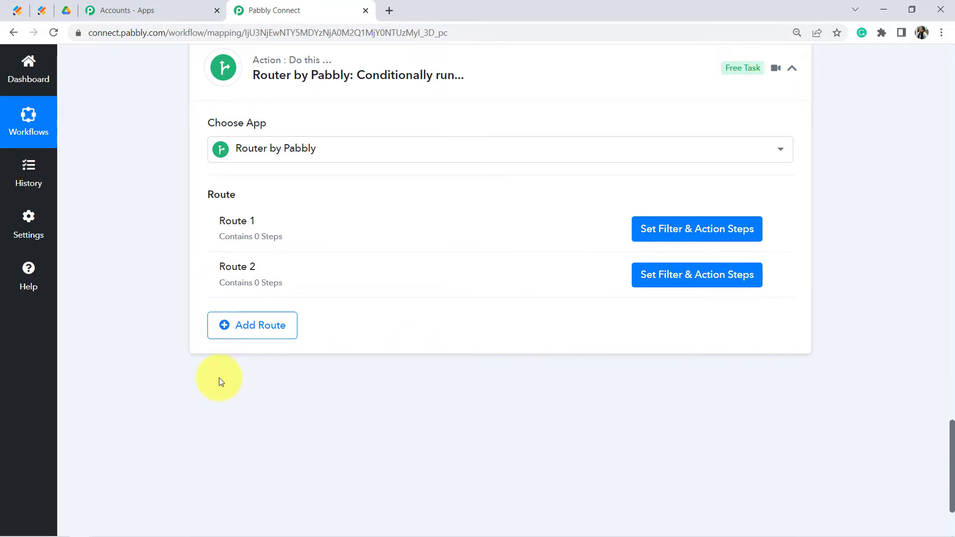
{"action": "left_click", "coordinate": [244, 329]}
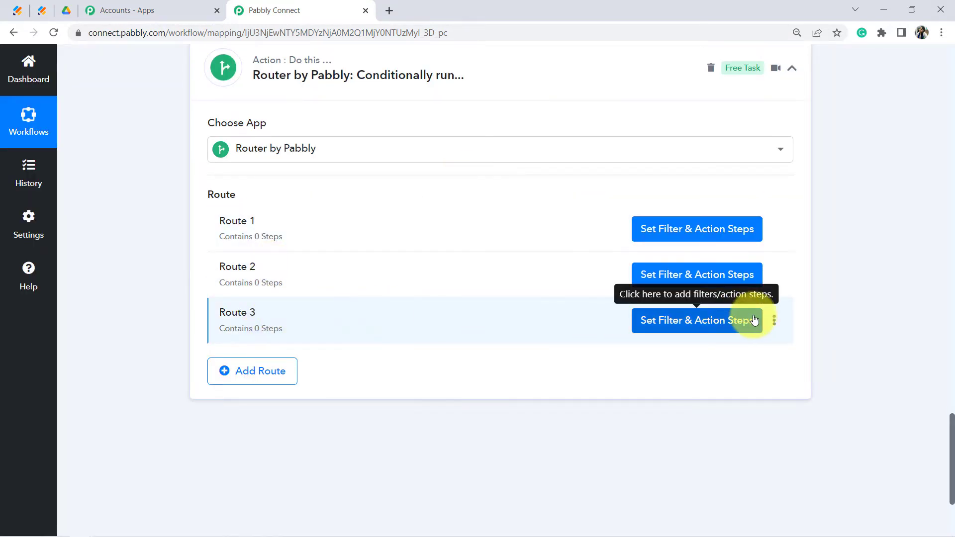
{"action": "left_click", "coordinate": [775, 323]}
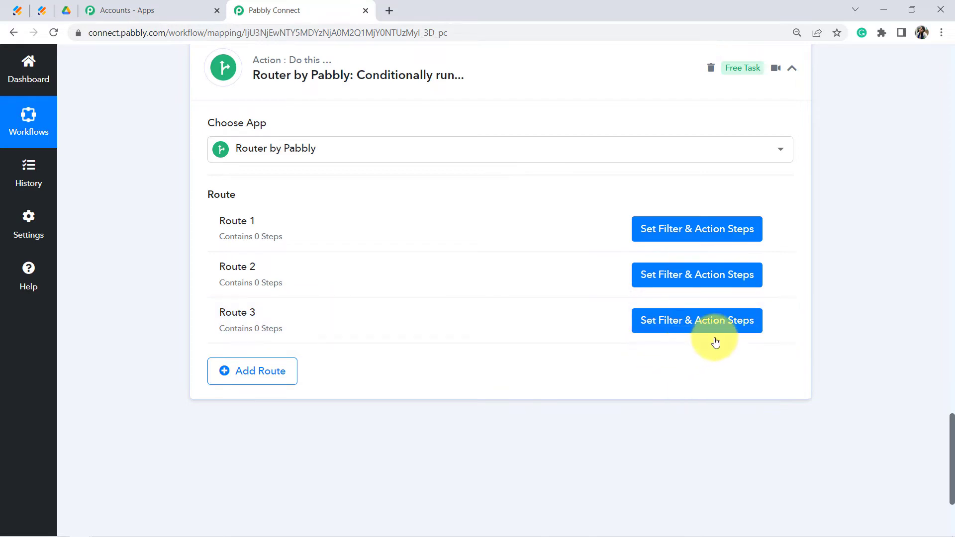
{"action": "left_click", "coordinate": [773, 322]}
{"action": "left_click", "coordinate": [701, 383]}
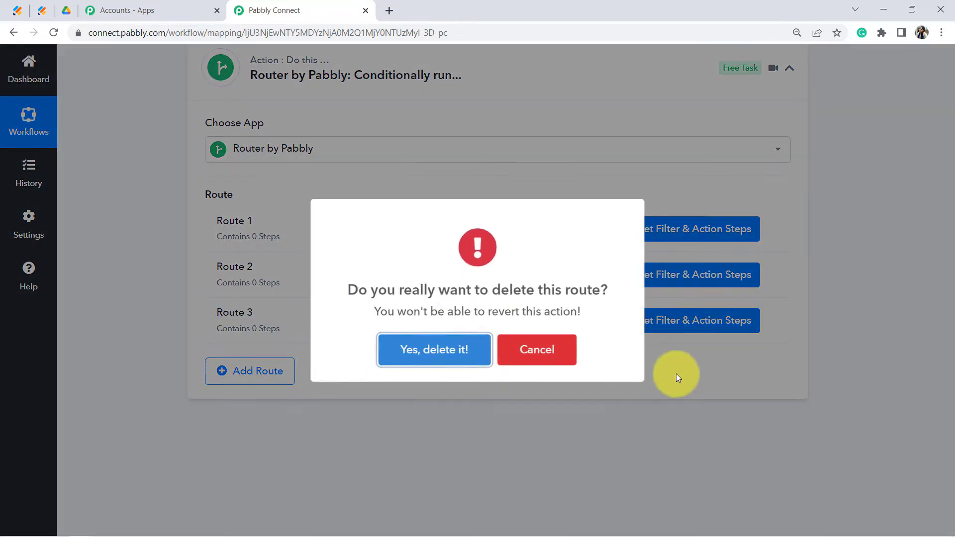
{"action": "left_click", "coordinate": [437, 358]}
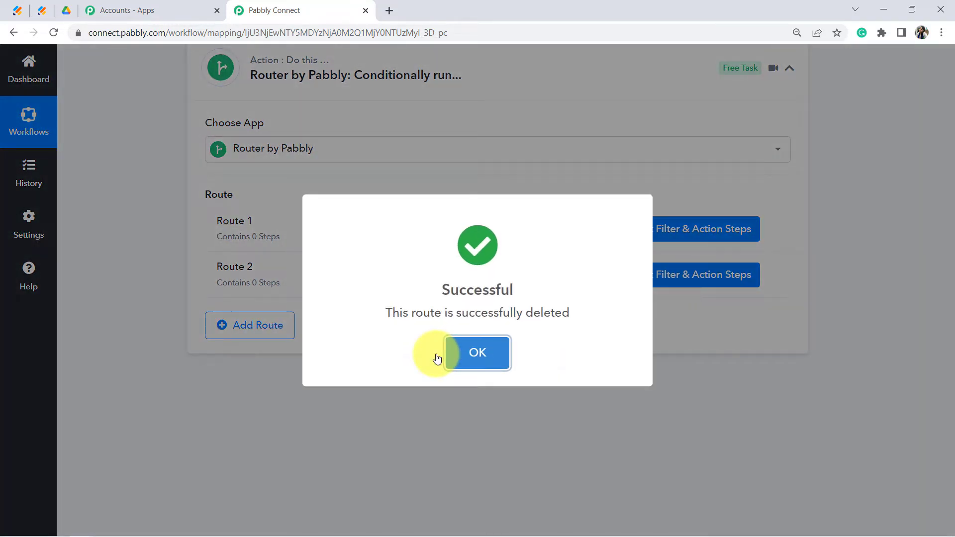
{"action": "left_click", "coordinate": [437, 356]}
- Rename Route 1 as "Folder Already Exist -> Upload Documents in Existing Folder" and copy that name for reuse
{"action": "double_click", "coordinate": [244, 222]}
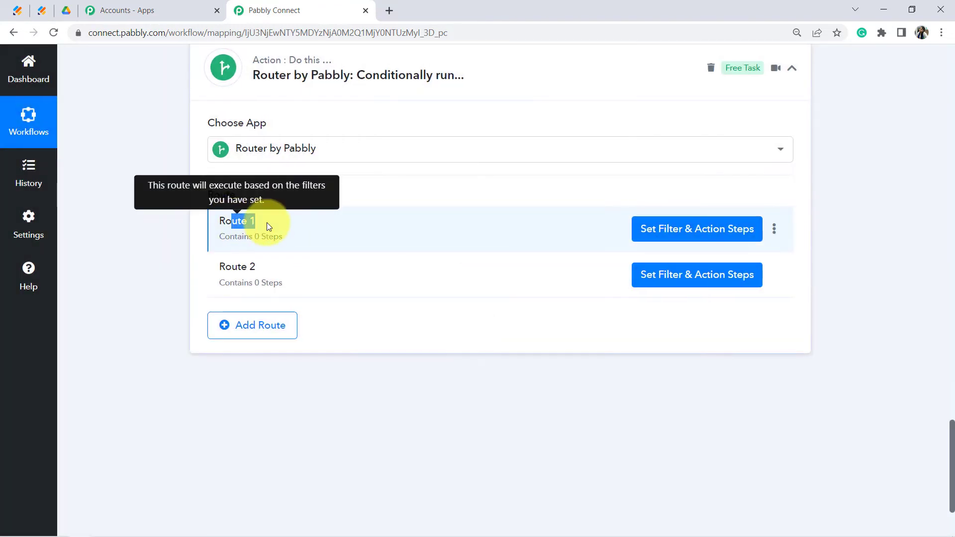
{"action": "double_click", "coordinate": [222, 267]}
{"action": "left_click", "coordinate": [774, 229]}
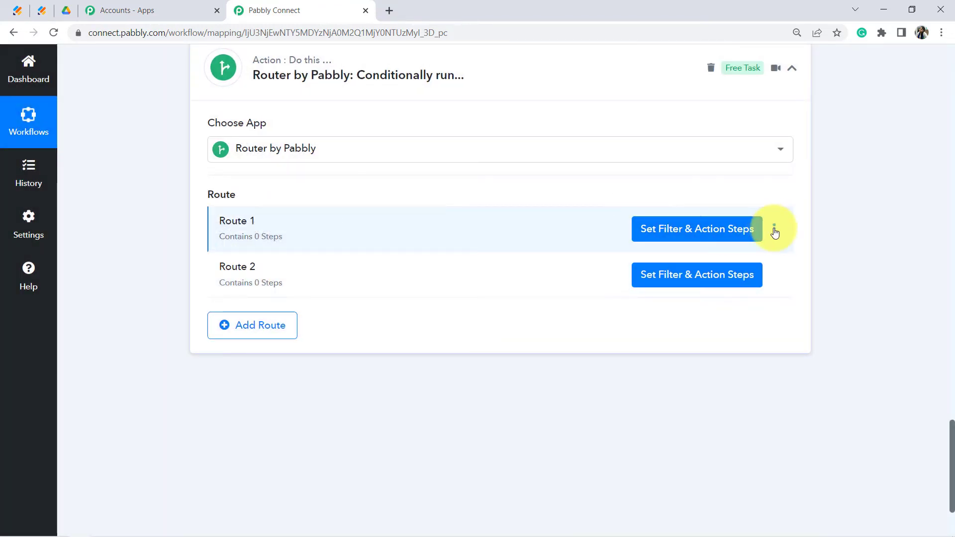
{"action": "left_click", "coordinate": [691, 253]}
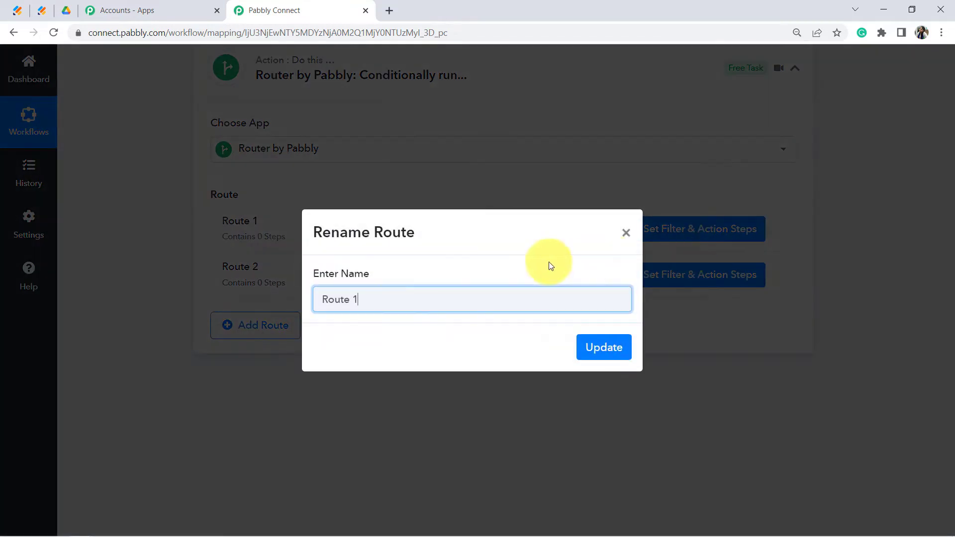
{"action": "left_click_drag", "start_coordinate": [371, 299], "coordinate": [245, 302]}
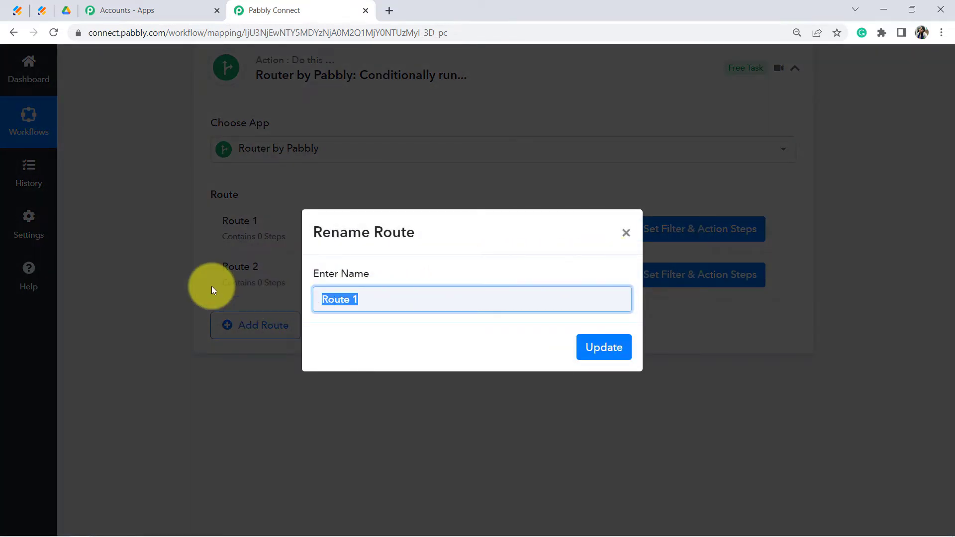
{"action": "key", "text": "BackSpace"}
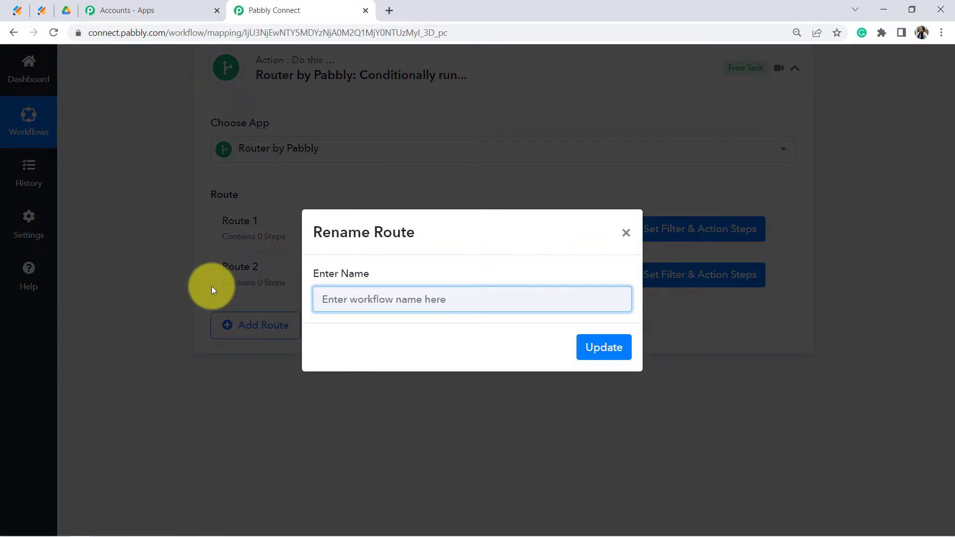
{"action": "type", "text": "Folder "}
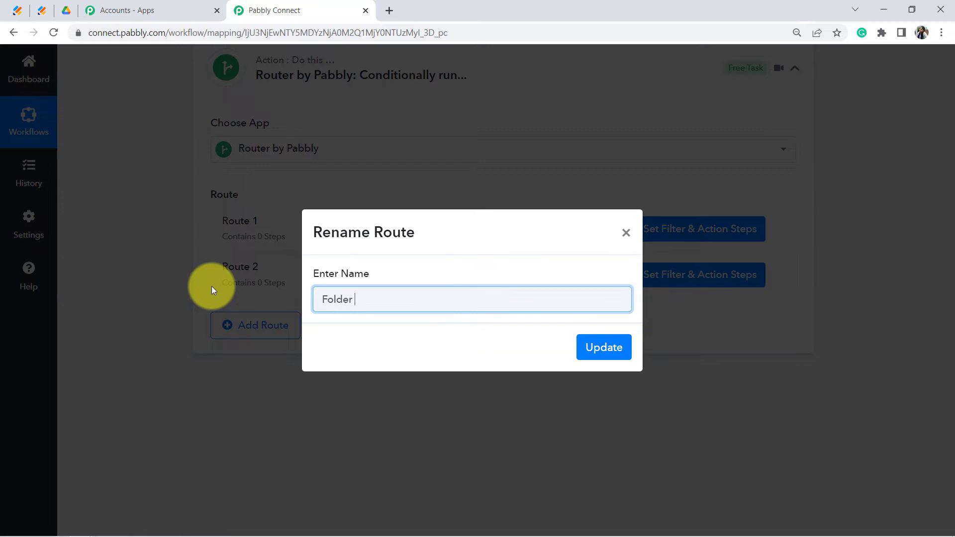
{"action": "type", "text": "Already Exist ->  Upload Documents in Existing Folder"}
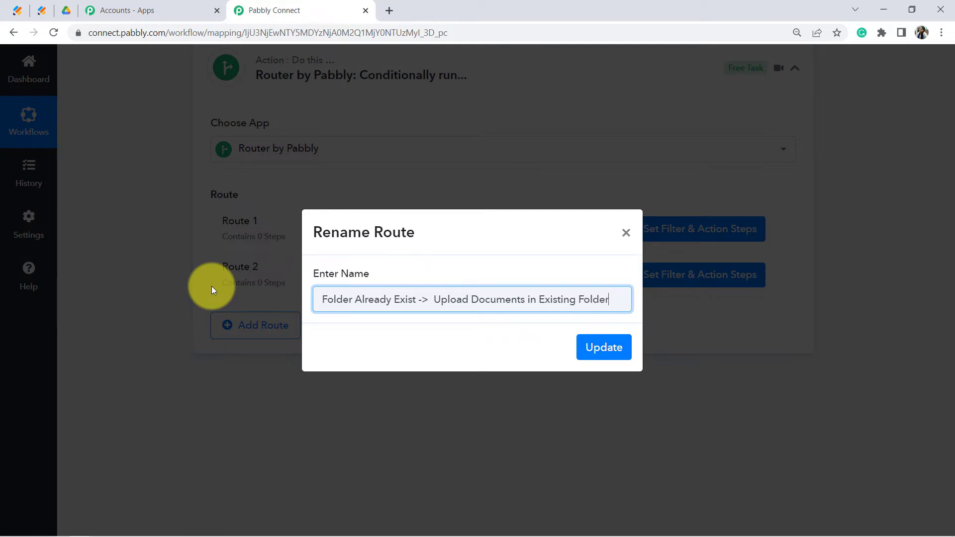
{"action": "key", "text": "ctrl+a"}
{"action": "key", "text": "ctrl+c"}
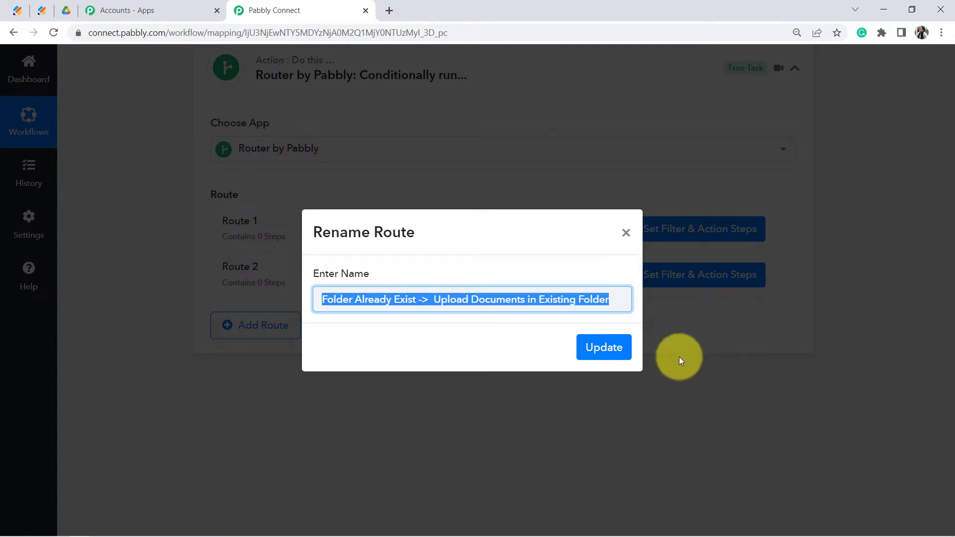
{"action": "left_click", "coordinate": [596, 348]}
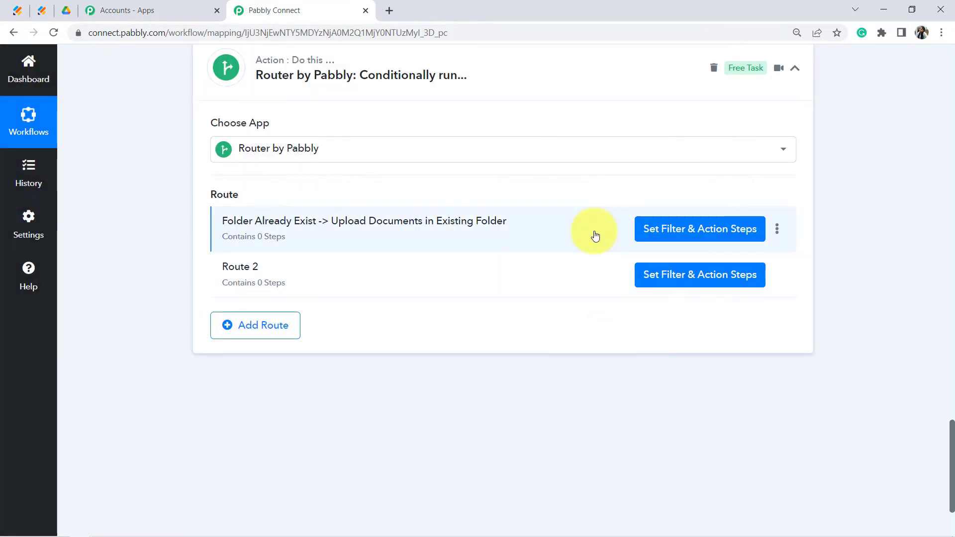
- Rename Route 2 as "Folder Does Not Exist -> Create New Folder 1st and then Upload Documents", adapting the copied route name
{"action": "left_click", "coordinate": [777, 274]}
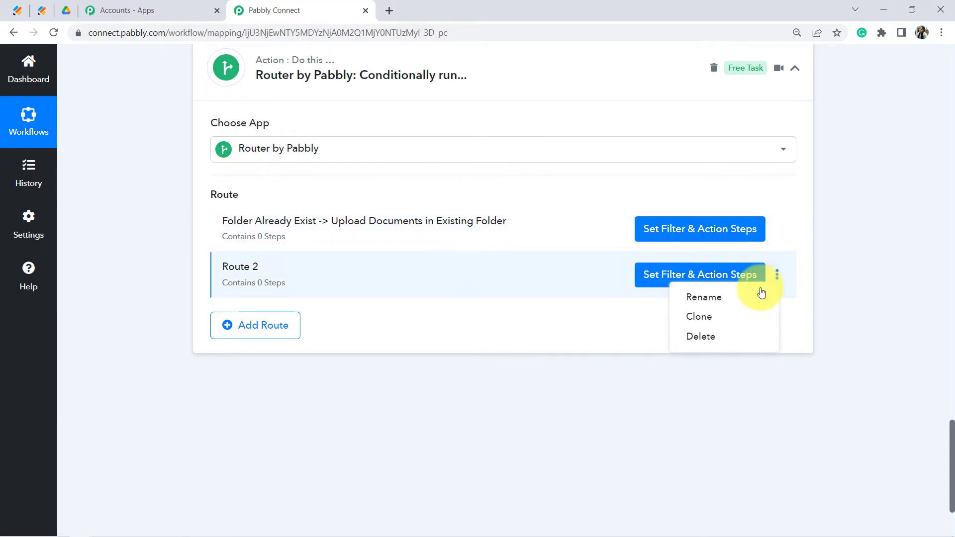
{"action": "left_click", "coordinate": [720, 297]}
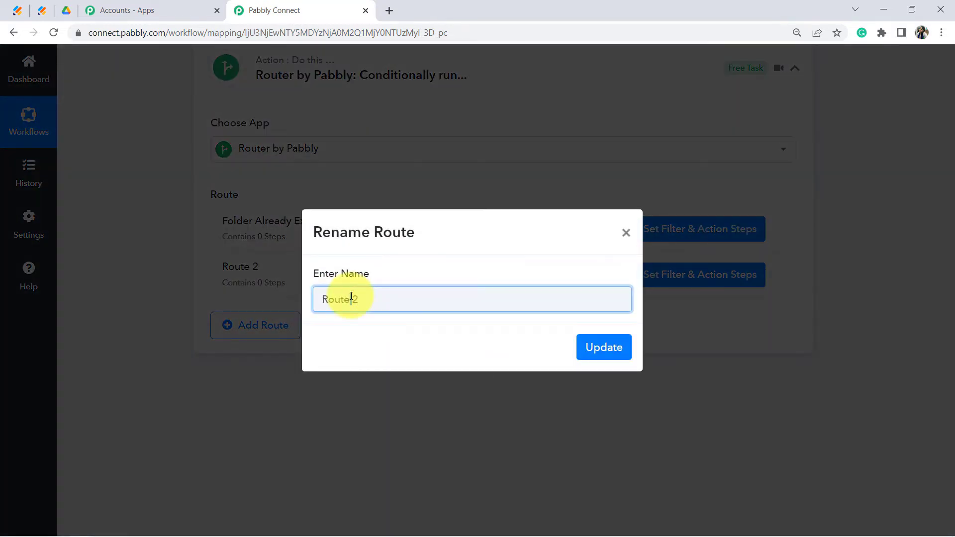
{"action": "triple_click", "coordinate": [352, 297]}
{"action": "key", "text": "ctrl+v"}
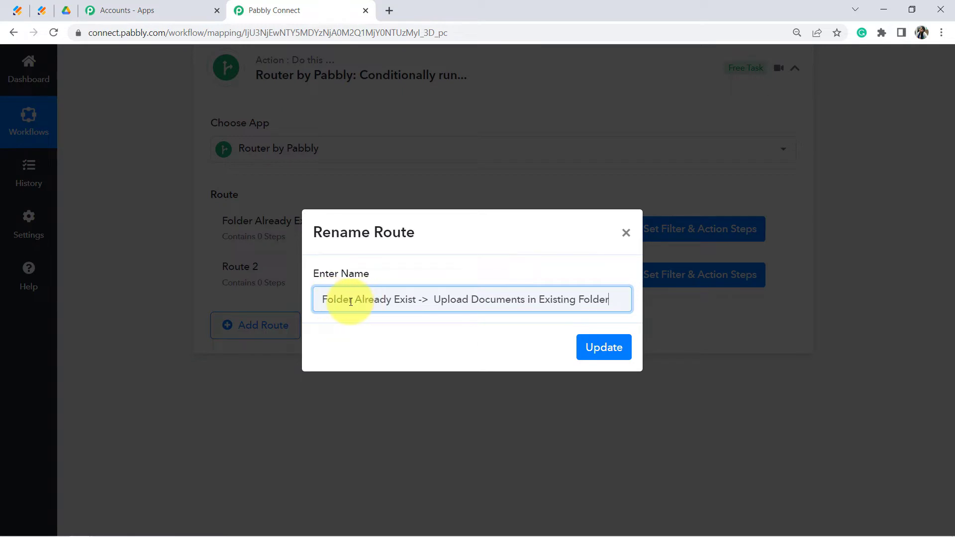
{"action": "double_click", "coordinate": [368, 300]}
{"action": "type", "text": "Does Not"}
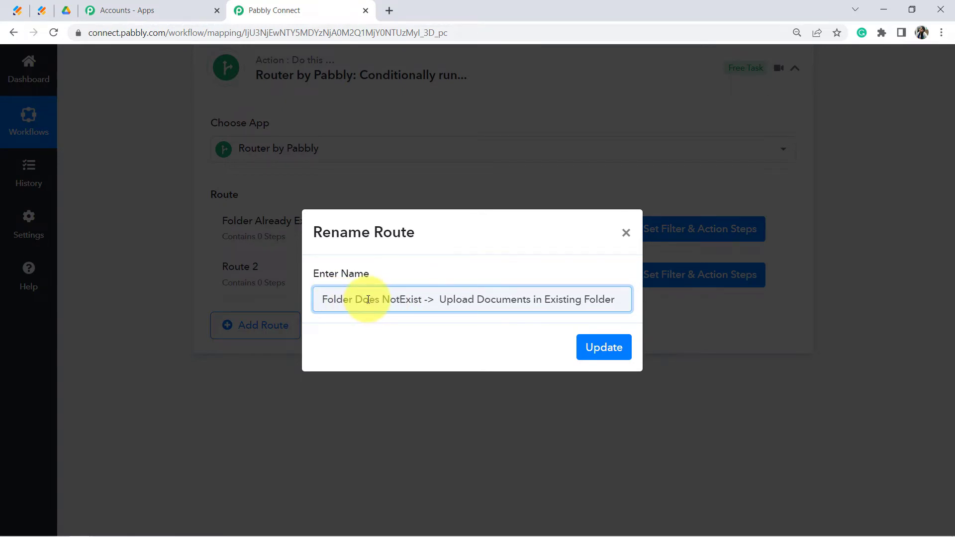
{"action": "type", "text": " Exist ->  "}
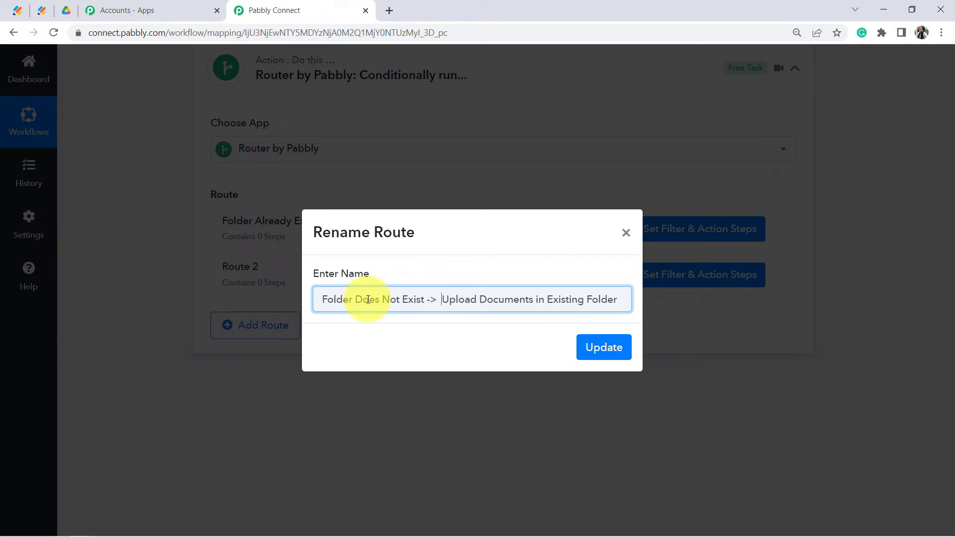
{"action": "type", "text": "Create N"}
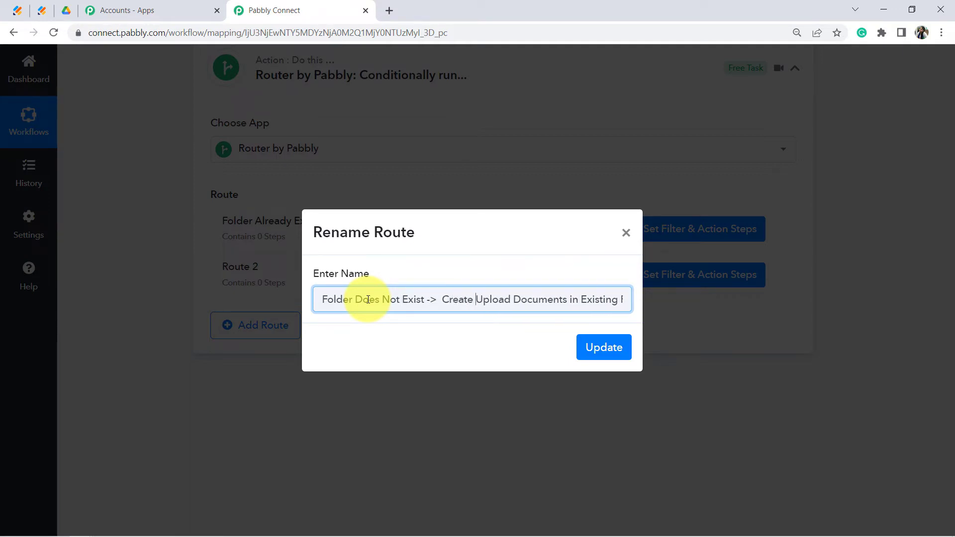
{"action": "type", "text": "ew "}
{"action": "type", "text": "Folder 1s"}
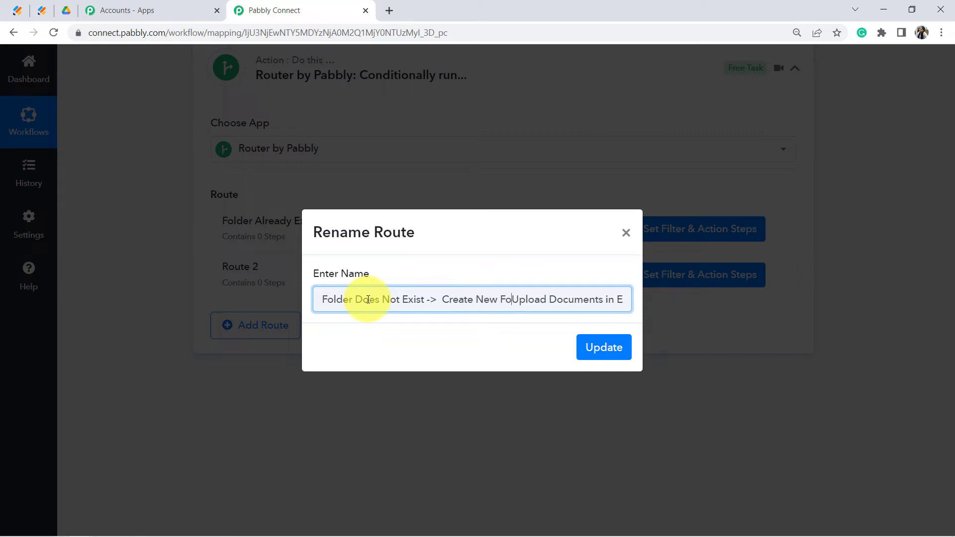
{"action": "type", "text": "t and then"}
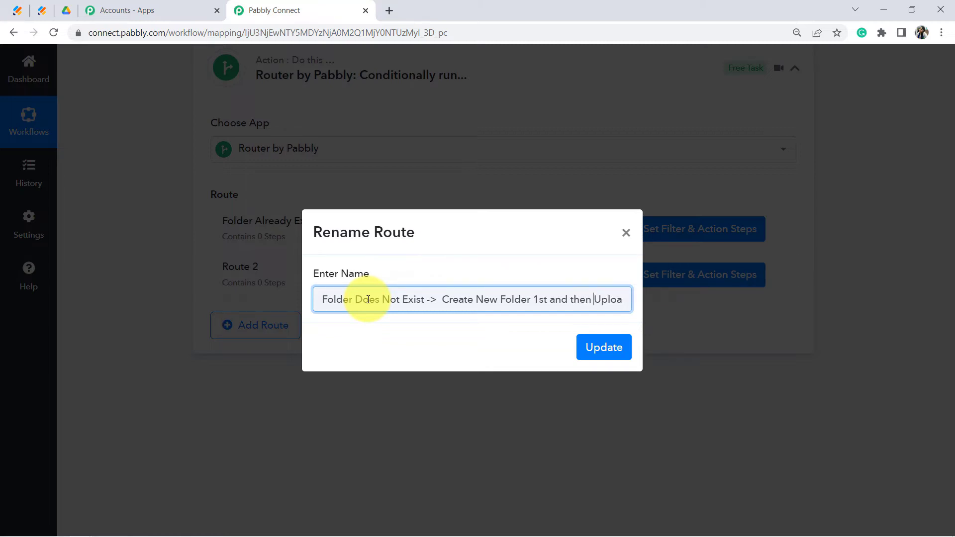
{"action": "key", "text": "Right"}
{"action": "key", "text": "Right"}
{"action": "key", "text": "Right"}
{"action": "key", "text": "Right"}
{"action": "key", "text": "Right"}
{"action": "key", "text": "Right"}
{"action": "key", "text": "Right"}
{"action": "key", "text": "Right"}
{"action": "key", "text": "Right"}
{"action": "key", "text": "Right"}
{"action": "key", "text": "Right"}
{"action": "key", "text": "Right"}
{"action": "key", "text": "Right"}
{"action": "key", "text": "Right"}
{"action": "key", "text": "Right"}
{"action": "key", "text": "Right"}
{"action": "key", "text": "Right"}
{"action": "key", "text": "Right"}
{"action": "key", "text": "Right"}
{"action": "key", "text": "Right"}
{"action": "key", "text": "Left"}
{"action": "key", "text": "Left"}
{"action": "key", "text": "Left"}
{"action": "key", "text": "Left"}
{"action": "key", "text": "Left"}
{"action": "key", "text": "Left"}
{"action": "key", "text": "Left"}
{"action": "key", "text": "Left"}
{"action": "key", "text": "Left"}
{"action": "key", "text": "Left"}
{"action": "key", "text": "Left"}
{"action": "key", "text": "Left"}
{"action": "key", "text": "Left"}
{"action": "key", "text": "Left"}
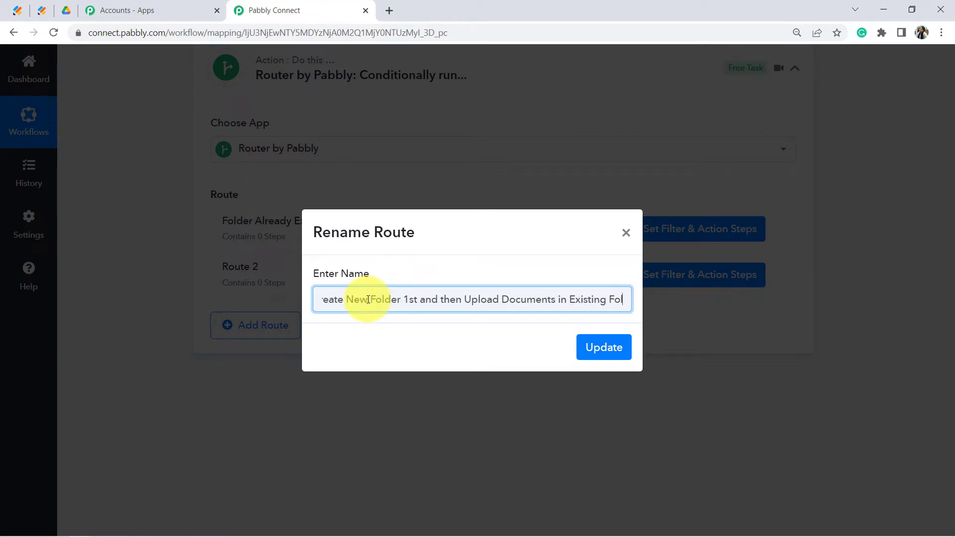
{"action": "key", "text": "Left"}
{"action": "key", "text": "Left"}
{"action": "key", "text": "Left"}
{"action": "key", "text": "Left"}
{"action": "key", "text": "Left"}
{"action": "key", "text": "Left"}
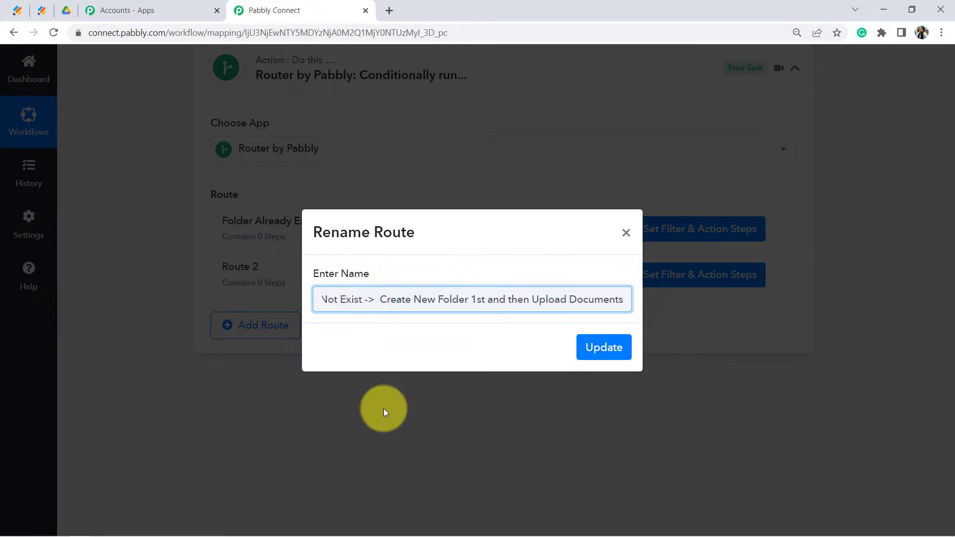
{"action": "left_click", "coordinate": [600, 353]}
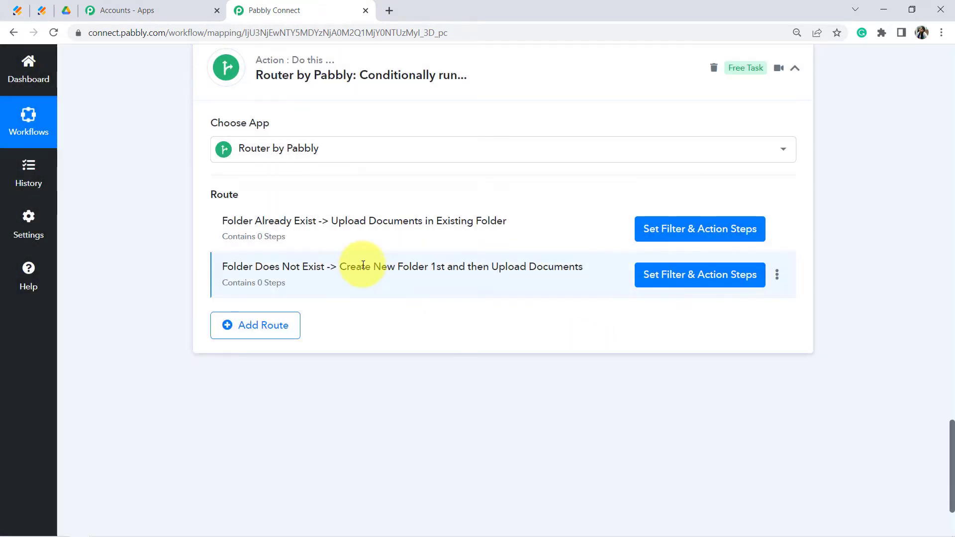
- Review the empty filter condition of the Folder Already Exist route, close it, and go back to the Search Folder action
{"action": "left_click", "coordinate": [700, 233]}
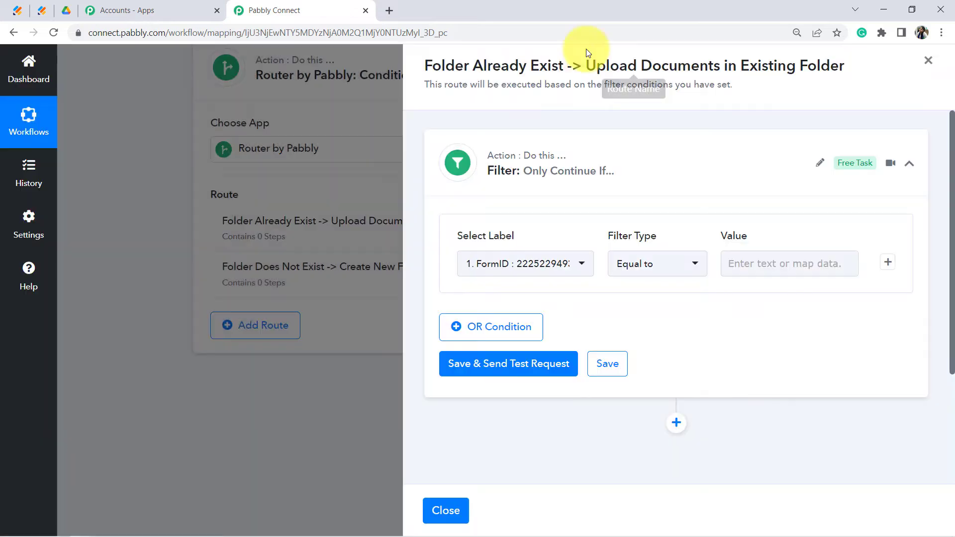
{"action": "left_click_drag", "start_coordinate": [441, 66], "coordinate": [567, 67]}
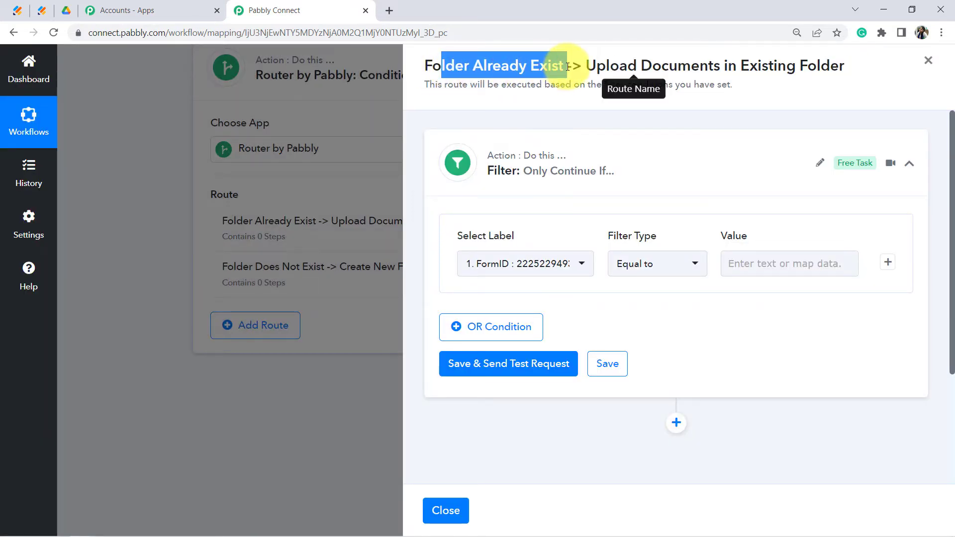
{"action": "left_click_drag", "start_coordinate": [483, 65], "coordinate": [538, 72]}
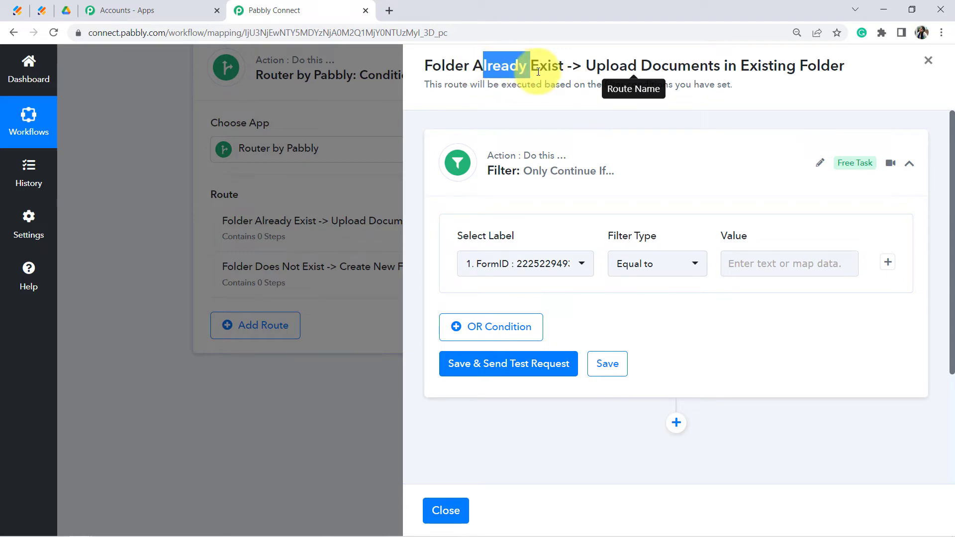
{"action": "left_click", "coordinate": [927, 60]}
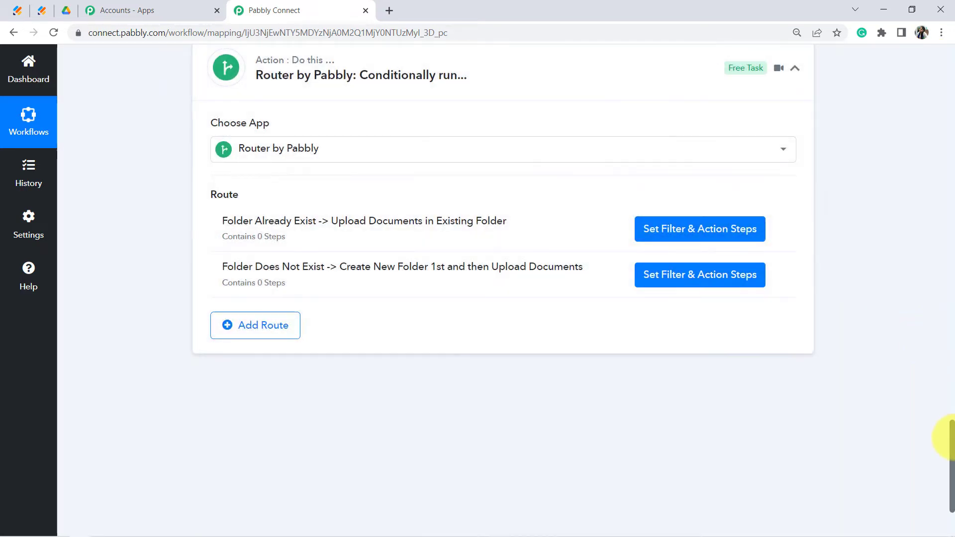
{"action": "left_click_drag", "start_coordinate": [951, 435], "coordinate": [940, 260]}
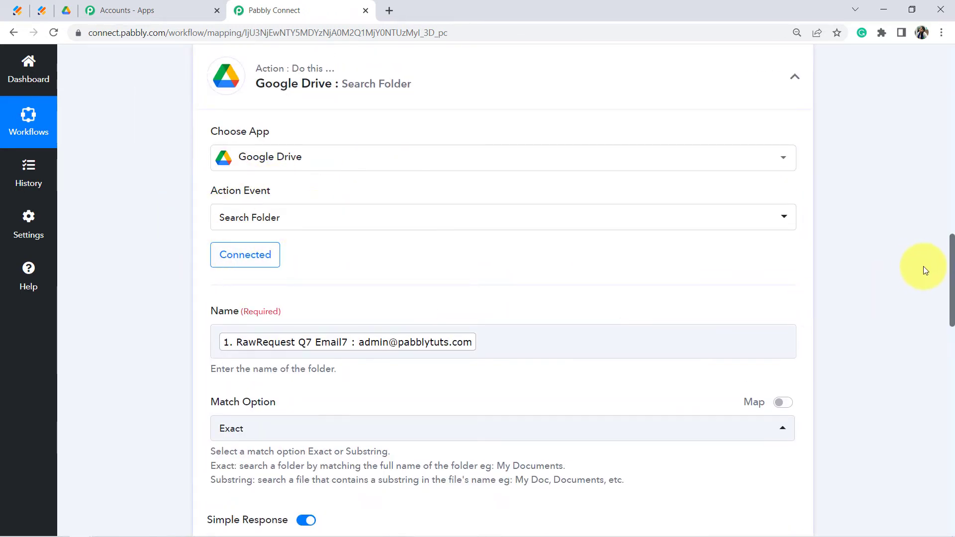
- Examine the Files 0 Id label and its value in the Search Folder action's response
{"action": "left_click_drag", "start_coordinate": [951, 270], "coordinate": [951, 360]}
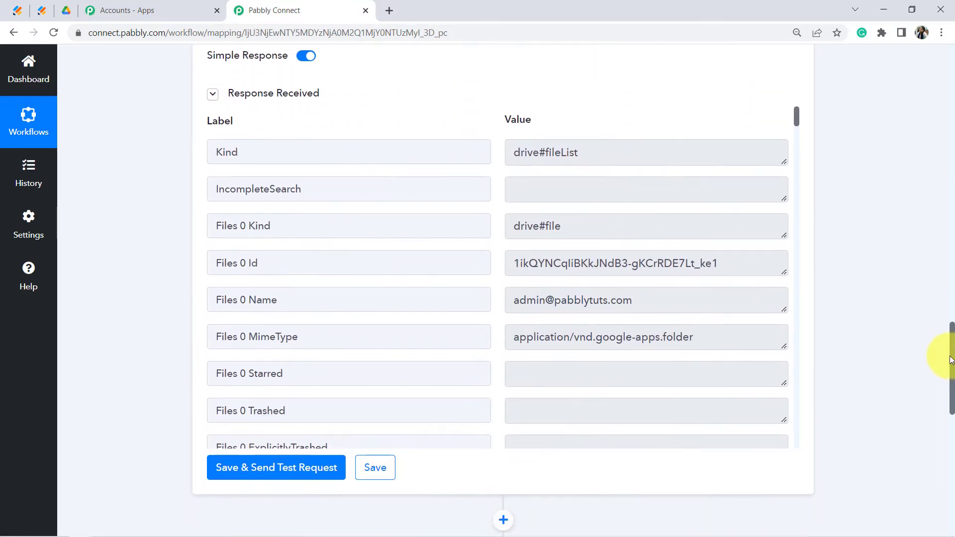
{"action": "triple_click", "coordinate": [564, 268]}
{"action": "left_click", "coordinate": [237, 263]}
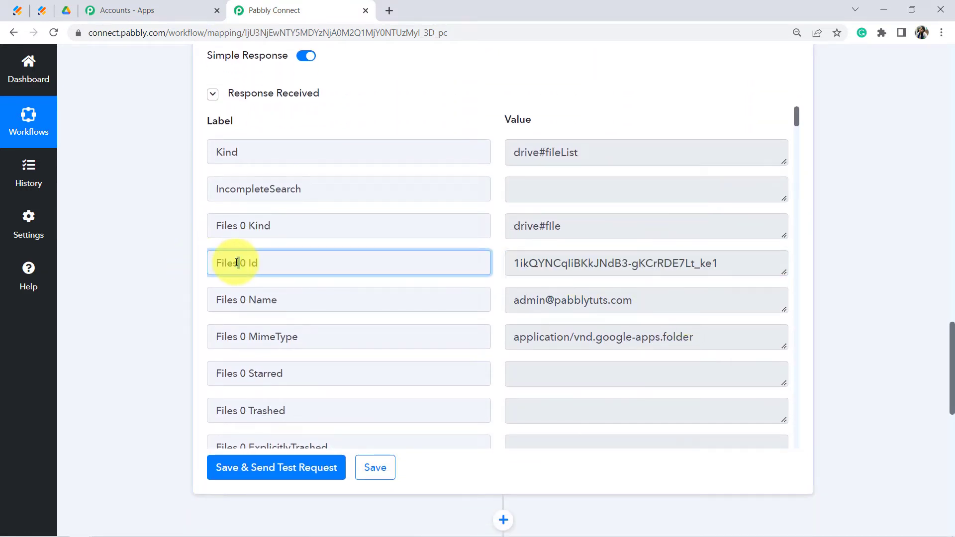
{"action": "triple_click", "coordinate": [237, 263]}
{"action": "left_click_drag", "start_coordinate": [746, 264], "coordinate": [390, 264]}
{"action": "left_click", "coordinate": [250, 263]}
{"action": "left_click", "coordinate": [566, 261]}
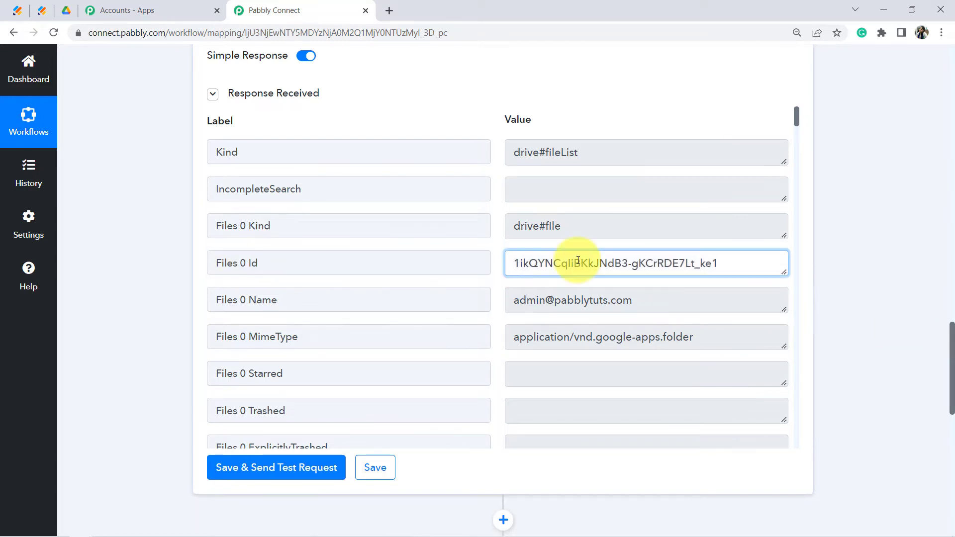
{"action": "triple_click", "coordinate": [579, 261]}
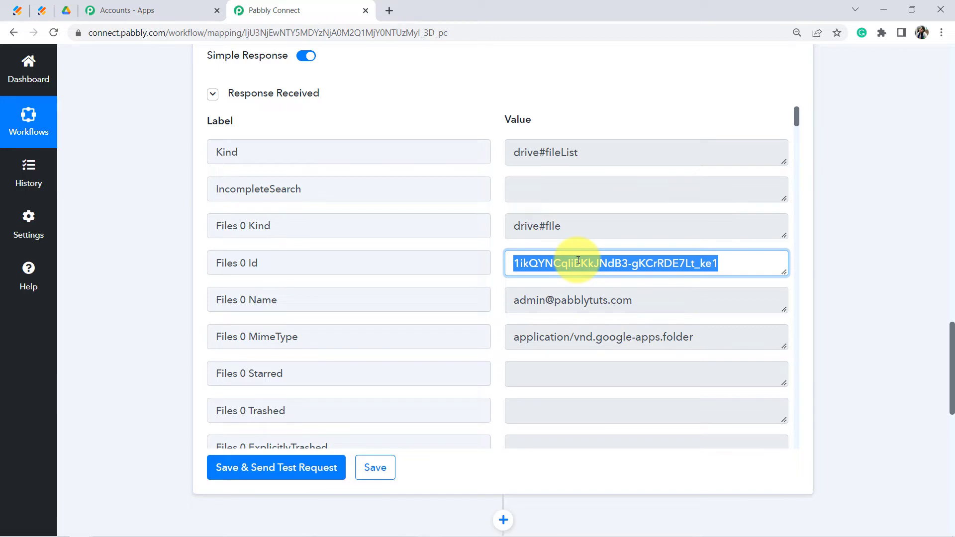
{"action": "triple_click", "coordinate": [578, 260]}
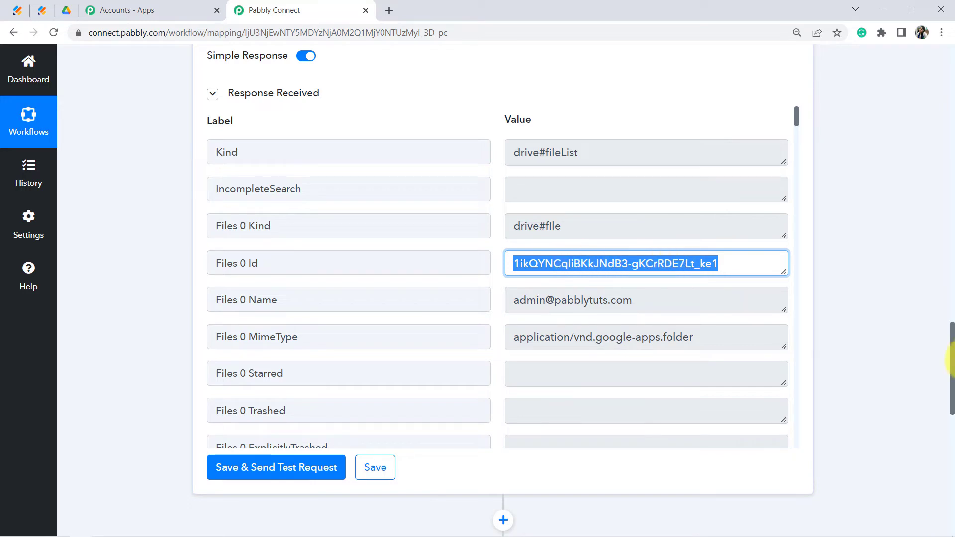
- Set the Folder Already Exist route's filter condition to label Files 0 Id from Google Drive: Search Folder with filter type Exists
{"action": "left_click_drag", "start_coordinate": [952, 351], "coordinate": [947, 429]}
{"action": "left_click", "coordinate": [711, 318]}
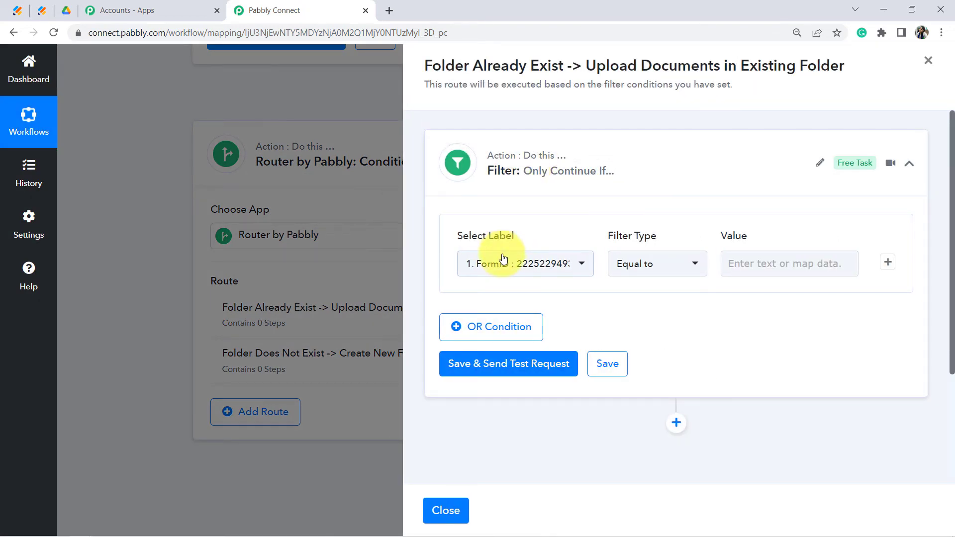
{"action": "left_click", "coordinate": [508, 267]}
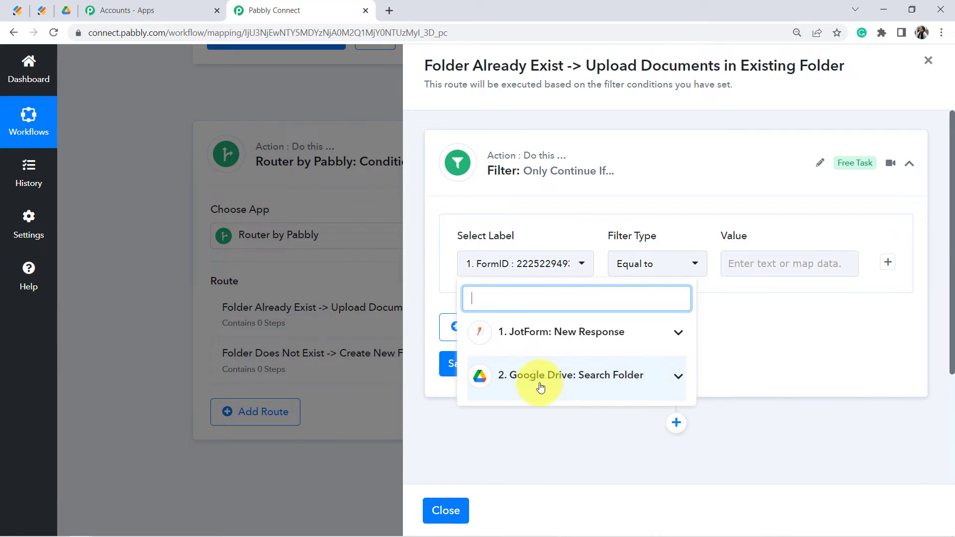
{"action": "left_click", "coordinate": [616, 381]}
{"action": "left_click_drag", "start_coordinate": [691, 318], "coordinate": [693, 326]}
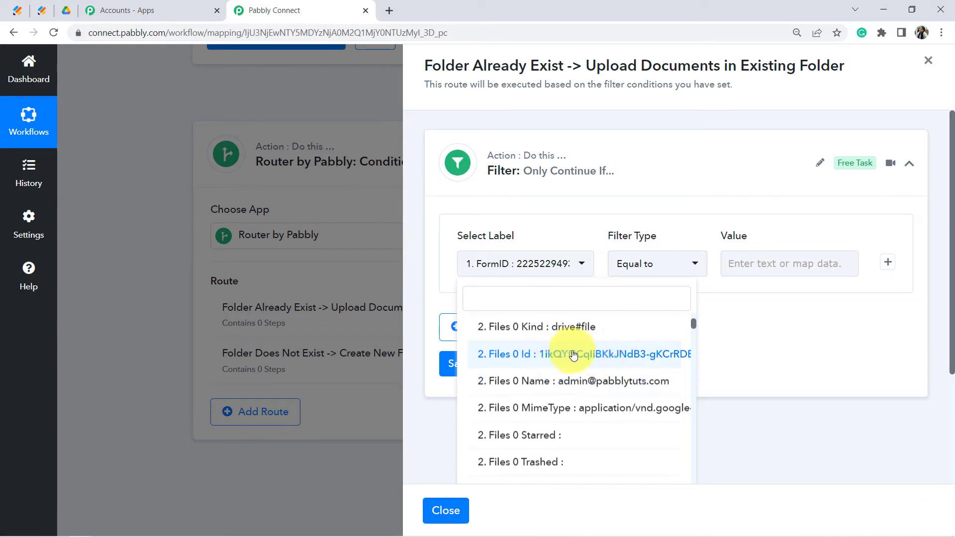
{"action": "left_click", "coordinate": [623, 356]}
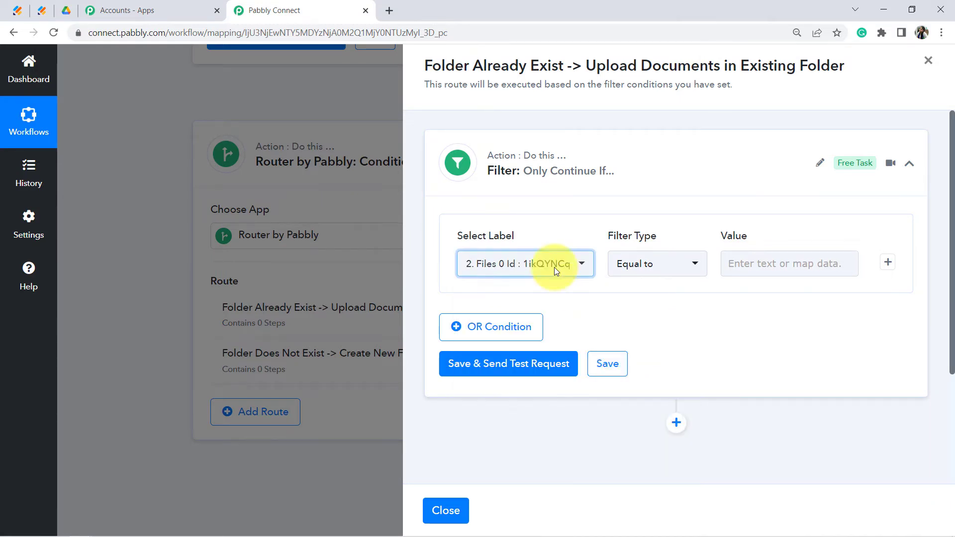
{"action": "left_click", "coordinate": [640, 263]}
{"action": "left_click", "coordinate": [641, 258]}
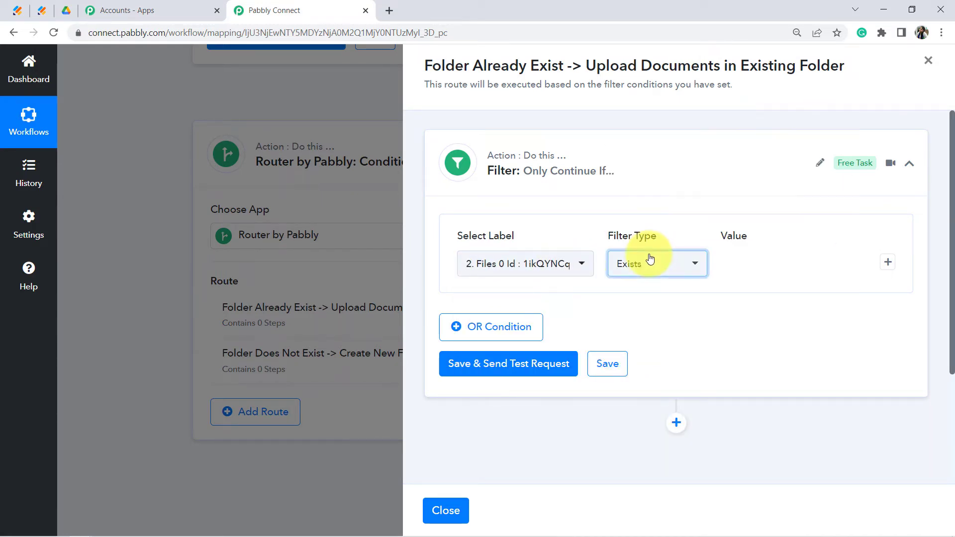
- Save and test the route's filter, check the All Employees Documents folder in Google Drive, and return to Pabbly Connect
{"action": "left_click", "coordinate": [489, 365]}
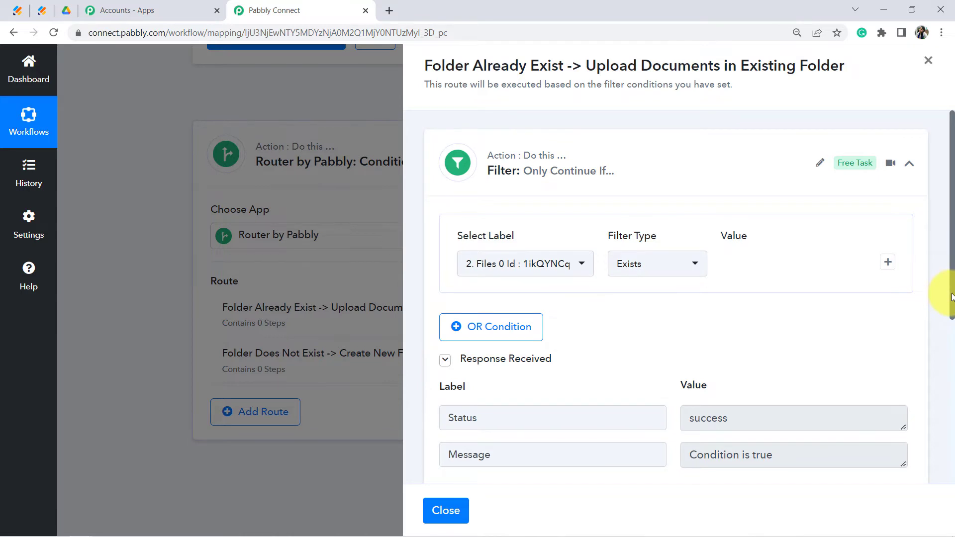
{"action": "left_click_drag", "start_coordinate": [952, 297], "coordinate": [953, 322]}
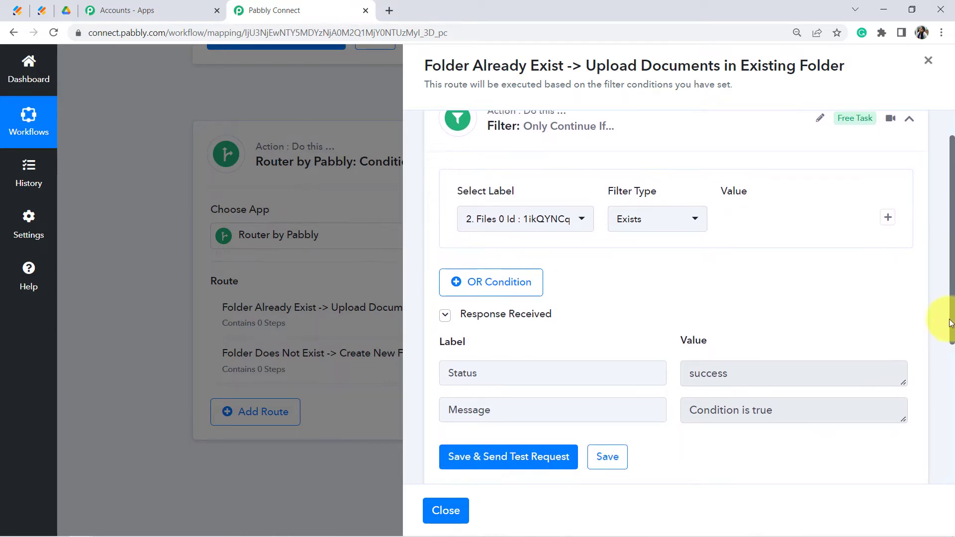
{"action": "left_click", "coordinate": [64, 9]}
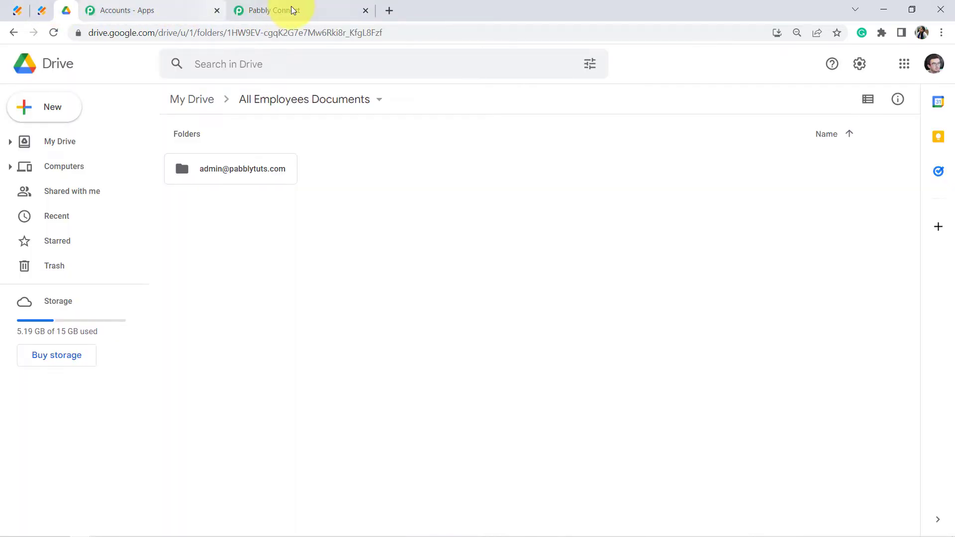
{"action": "left_click", "coordinate": [294, 10]}
- Add an action step after the filter in the Folder Already Exist route and choose Google Drive as its app
{"action": "left_click_drag", "start_coordinate": [952, 253], "coordinate": [952, 411]}
{"action": "left_click", "coordinate": [676, 269]}
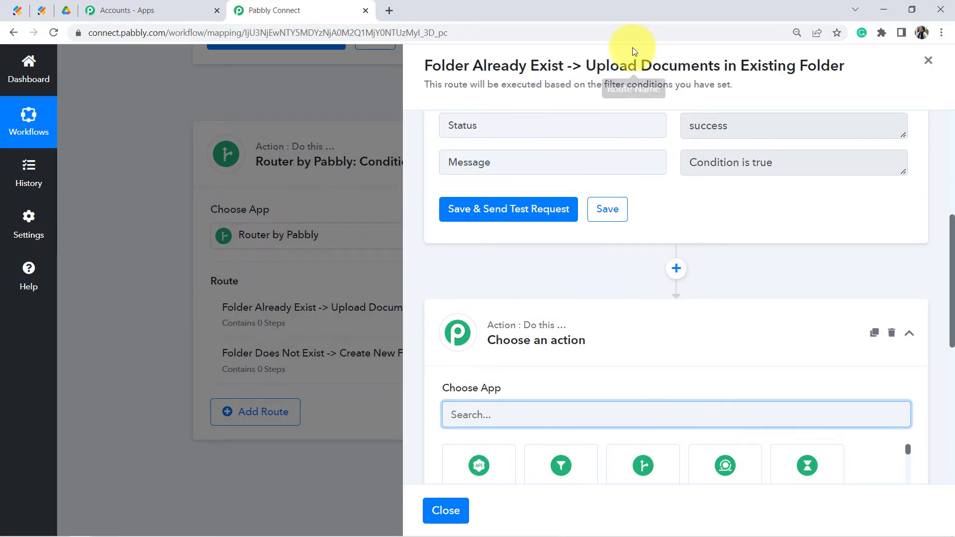
{"action": "left_click_drag", "start_coordinate": [737, 66], "coordinate": [839, 70]}
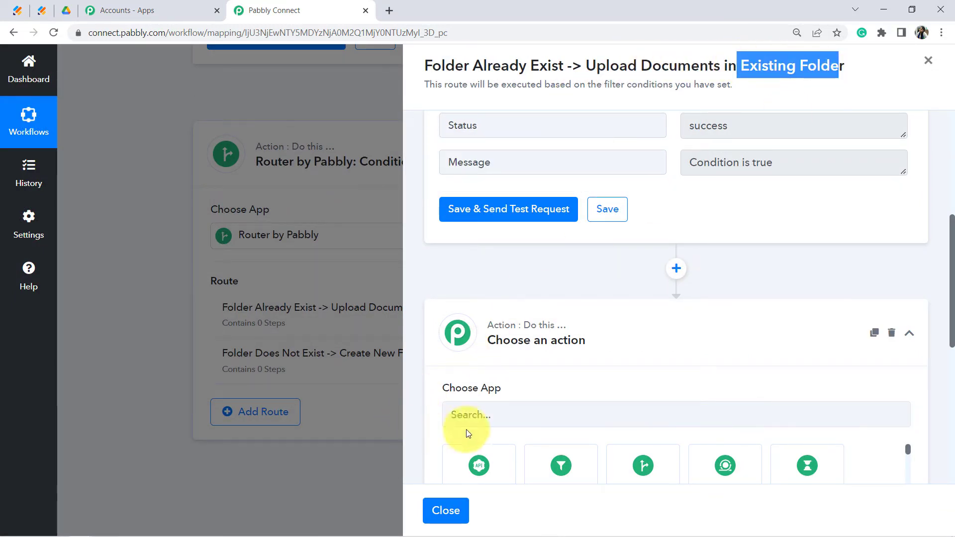
{"action": "left_click", "coordinate": [490, 424]}
{"action": "type", "text": "google dri"}
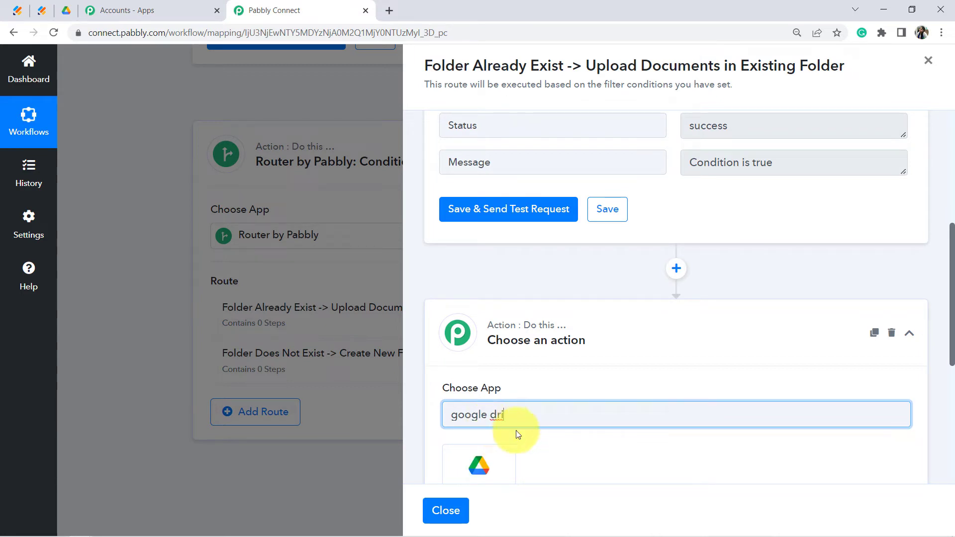
{"action": "left_click", "coordinate": [495, 454]}
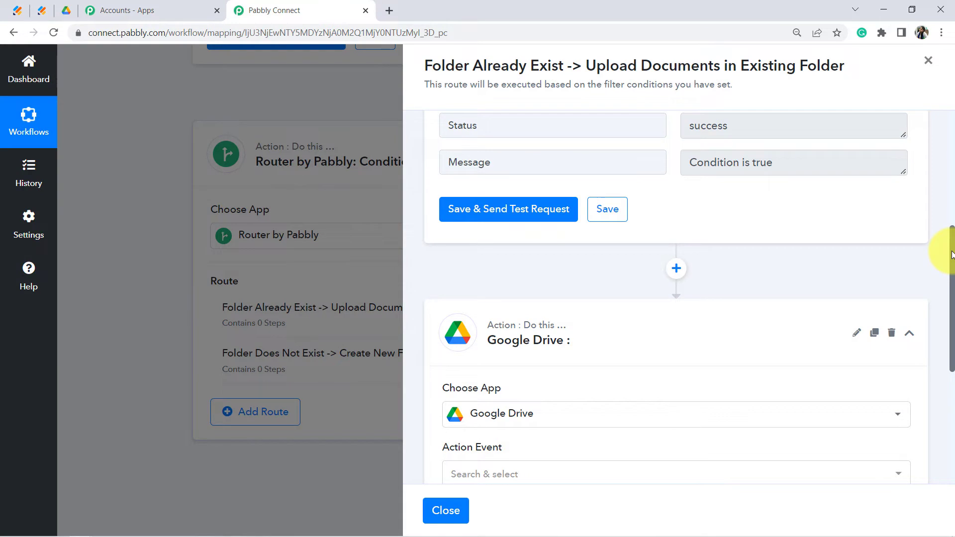
- Set the action event to Upload a File and connect it through the existing Google Drive #276 connection
{"action": "left_click_drag", "start_coordinate": [951, 256], "coordinate": [951, 347]}
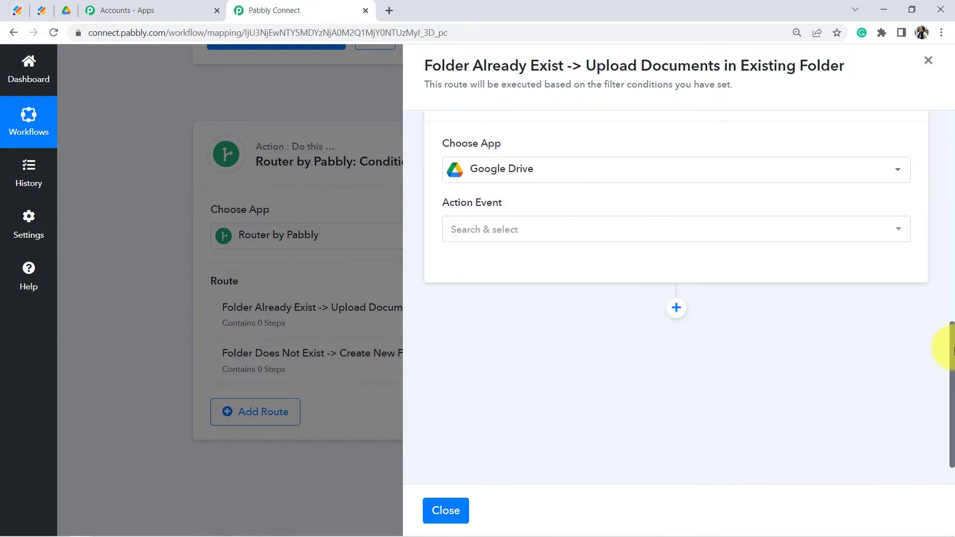
{"action": "left_click", "coordinate": [497, 228]}
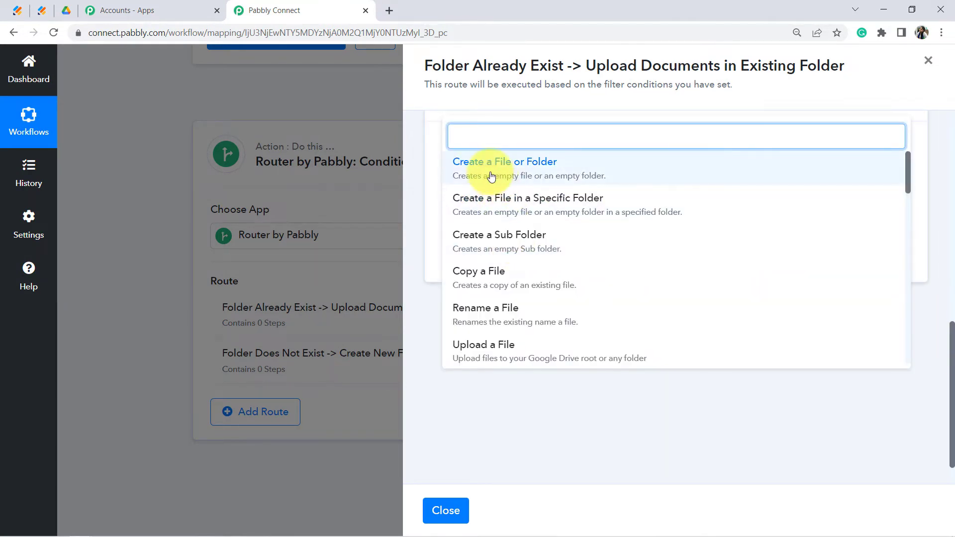
{"action": "type", "text": "uplo"}
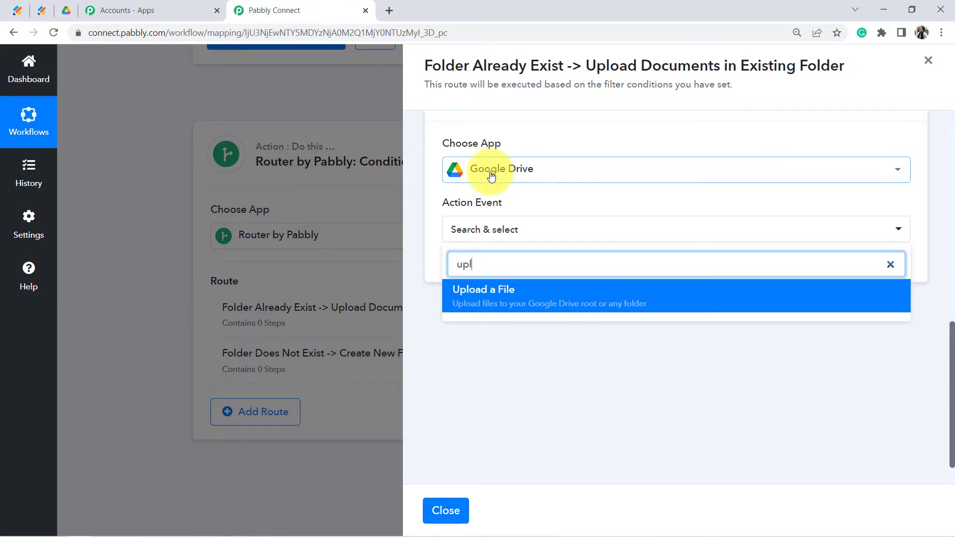
{"action": "left_click", "coordinate": [496, 301]}
{"action": "left_click", "coordinate": [459, 260]}
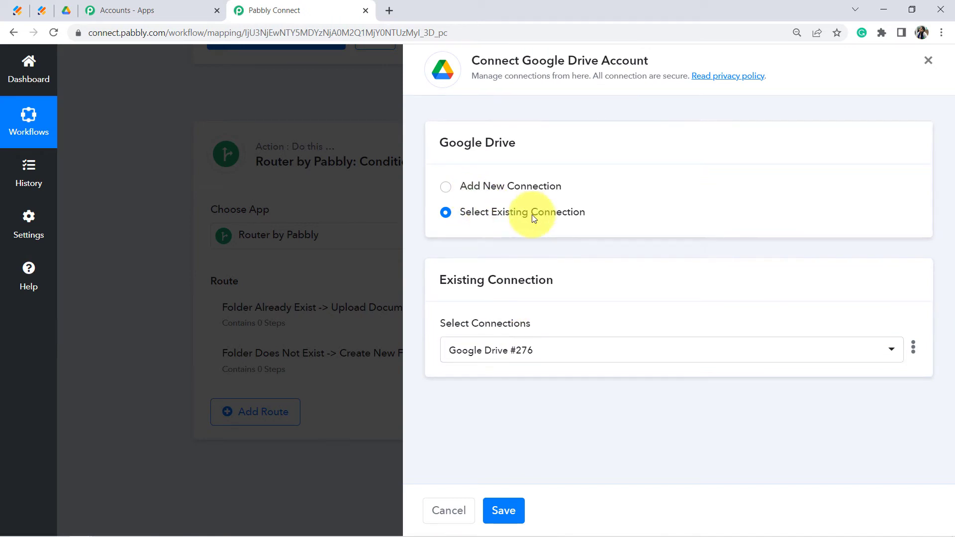
{"action": "left_click", "coordinate": [502, 513]}
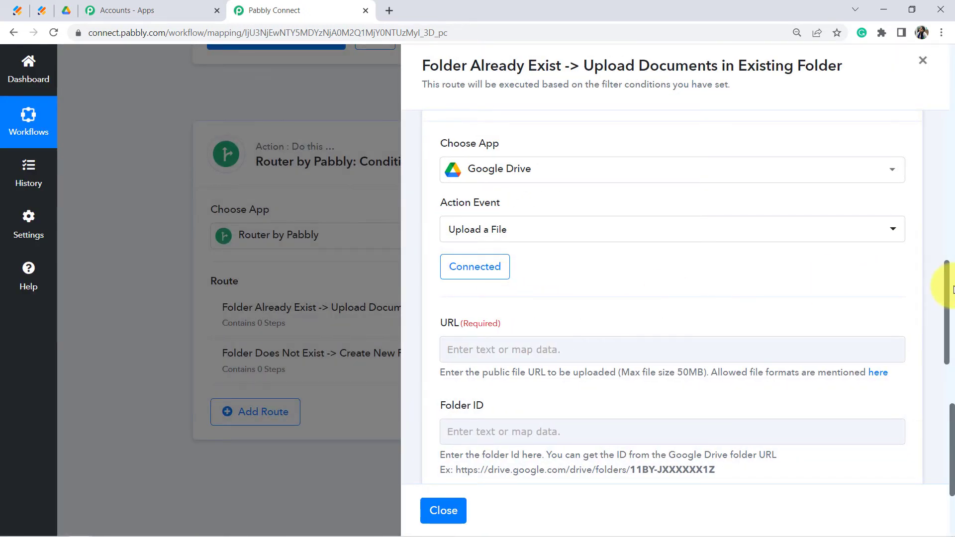
- Read the URL field's upload requirements and map the URL to RawRequest EmployeePassport 0 from the JotForm response
{"action": "left_click_drag", "start_coordinate": [947, 282], "coordinate": [947, 320]}
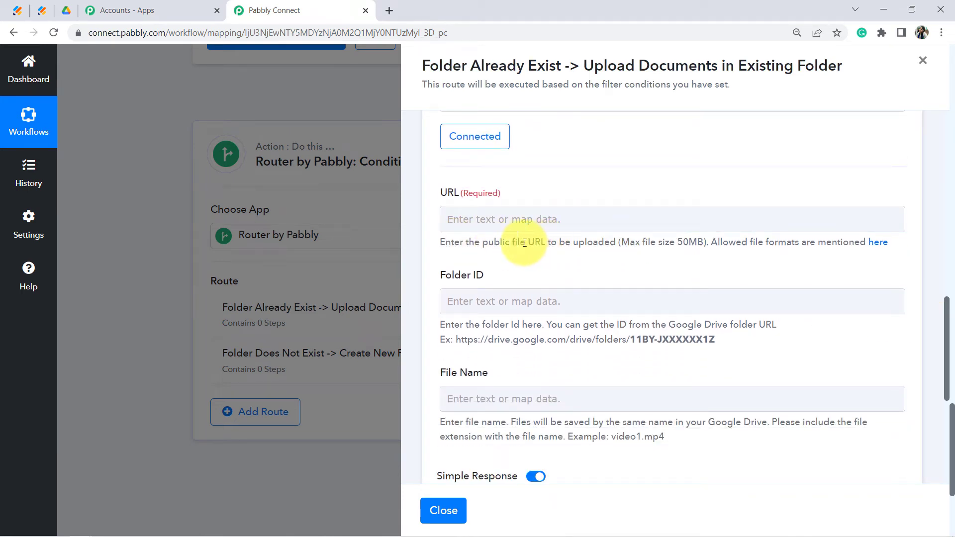
{"action": "left_click_drag", "start_coordinate": [526, 244], "coordinate": [600, 243]}
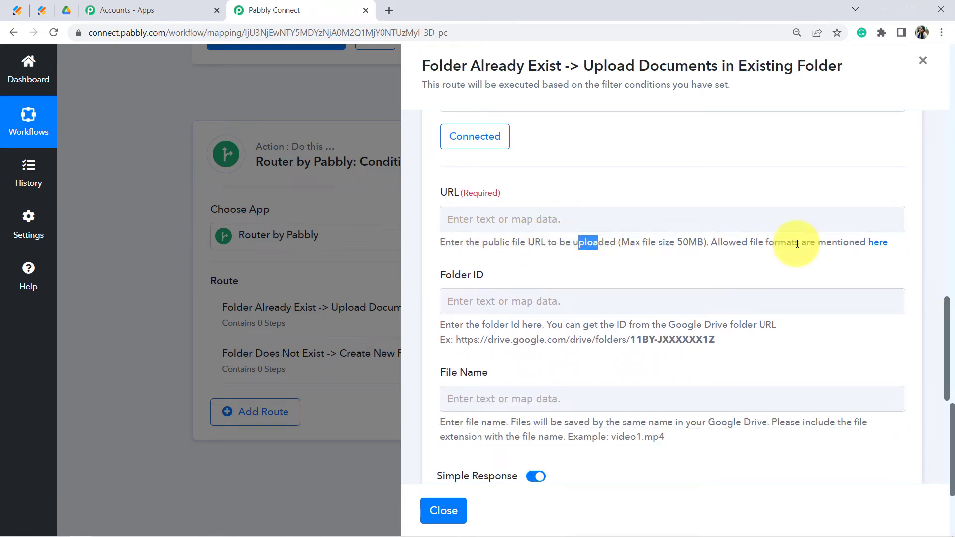
{"action": "left_click_drag", "start_coordinate": [736, 243], "coordinate": [826, 243]}
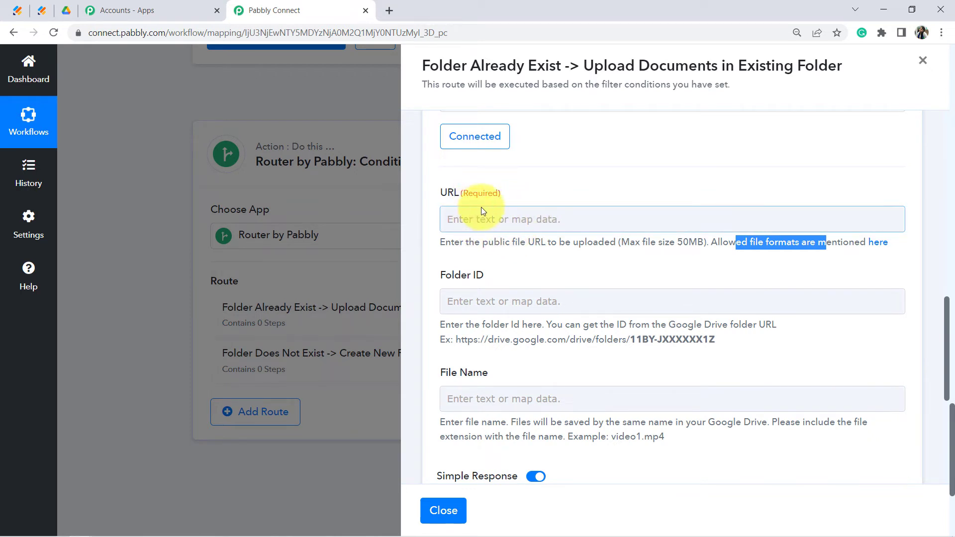
{"action": "left_click", "coordinate": [446, 195]}
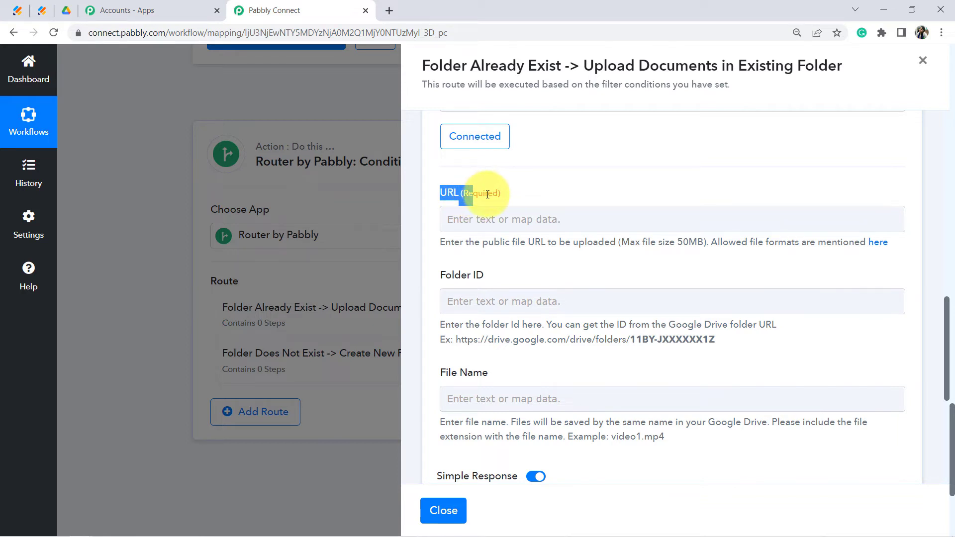
{"action": "left_click", "coordinate": [492, 216]}
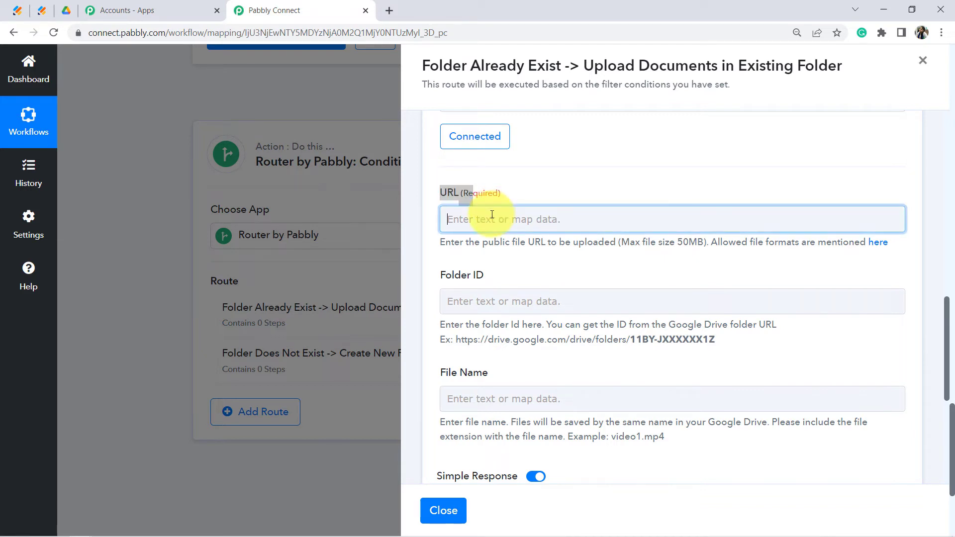
{"action": "left_click", "coordinate": [534, 323]}
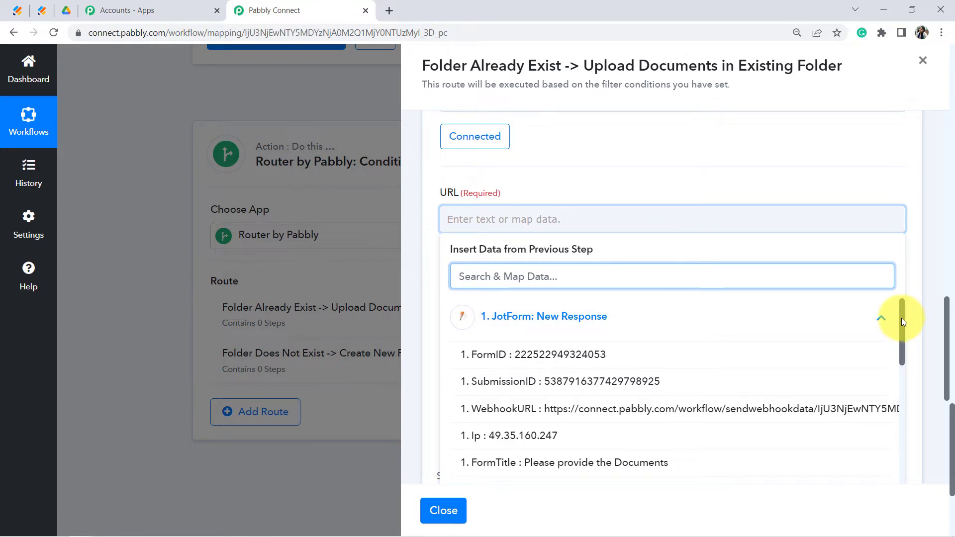
{"action": "left_click_drag", "start_coordinate": [901, 320], "coordinate": [900, 474]}
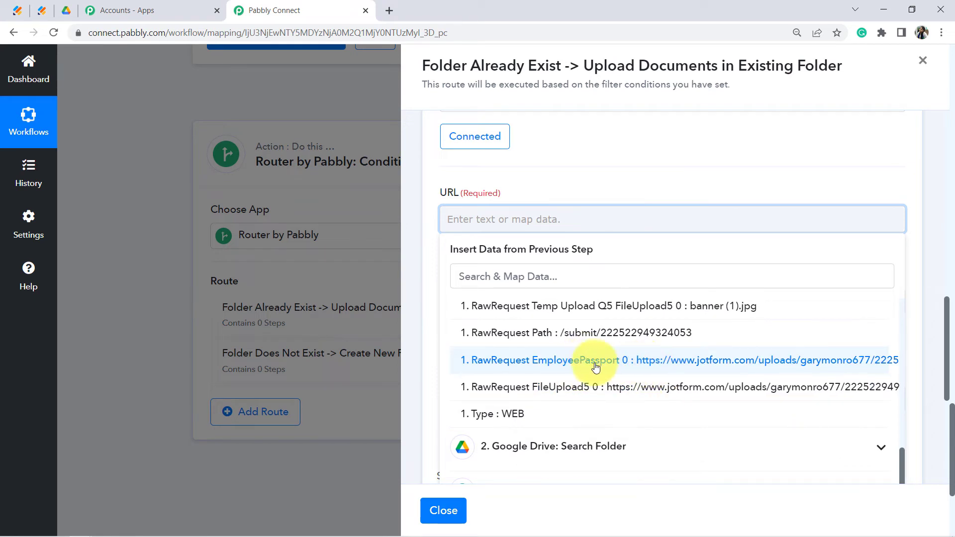
{"action": "left_click", "coordinate": [664, 363]}
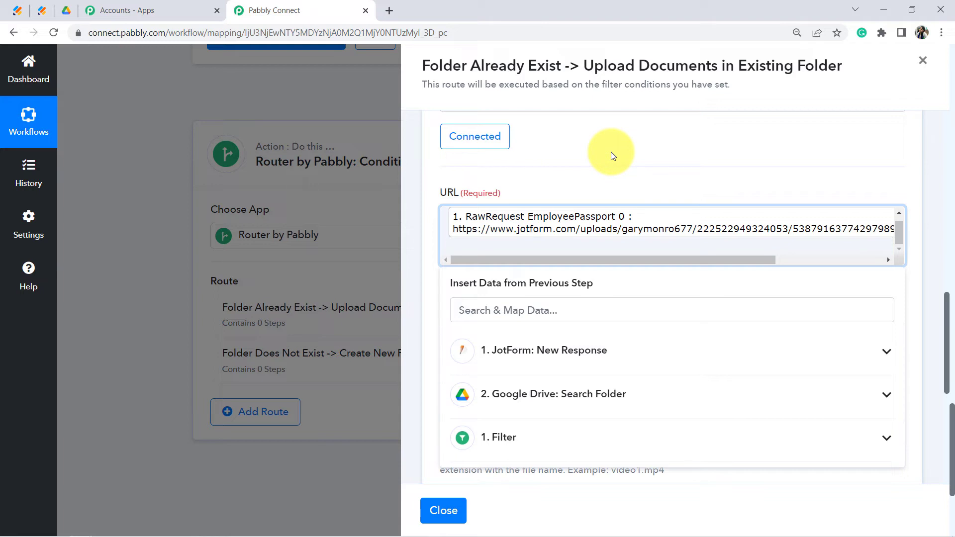
{"action": "left_click", "coordinate": [757, 185]}
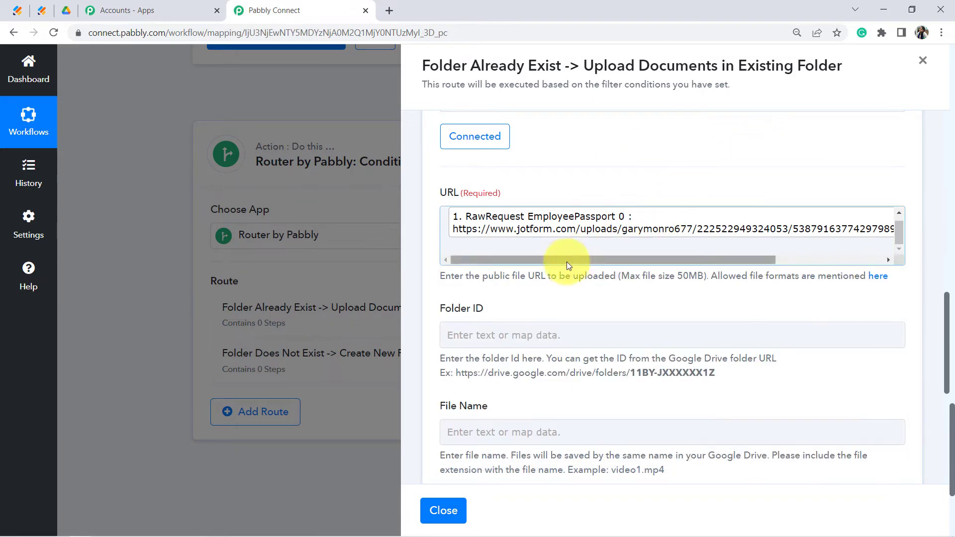
- Map the upload action's Folder ID to Files 0 Id from the Google Drive: Search Folder step
{"action": "left_click_drag", "start_coordinate": [445, 313], "coordinate": [518, 316]}
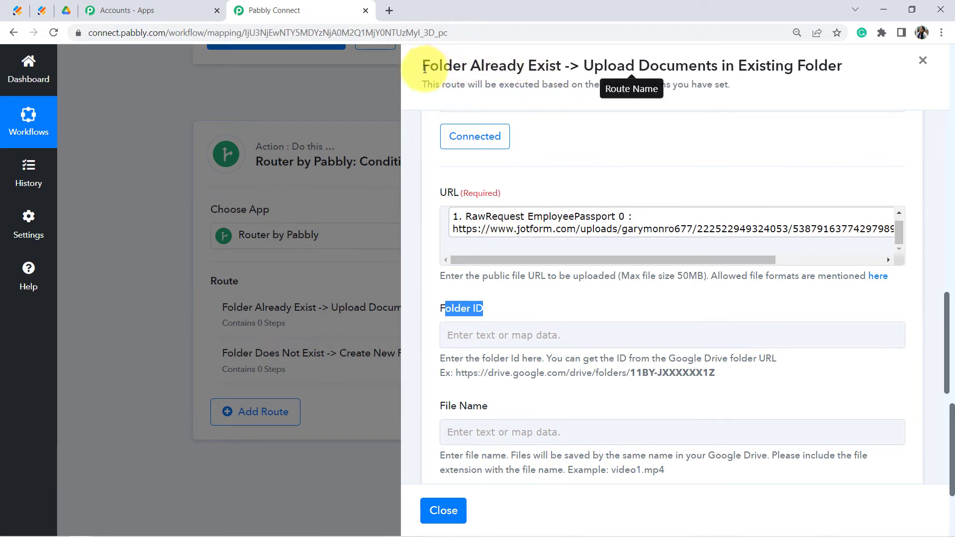
{"action": "left_click_drag", "start_coordinate": [438, 69], "coordinate": [537, 69]}
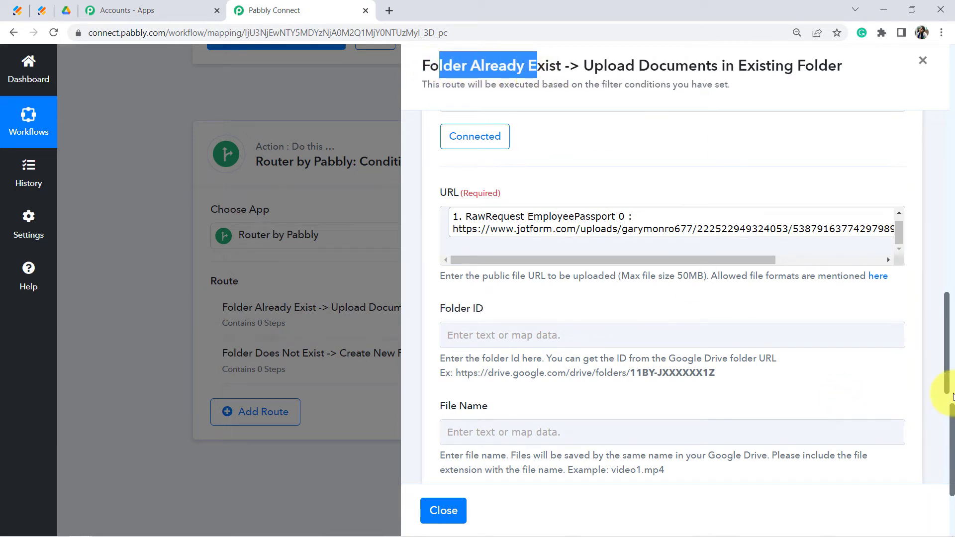
{"action": "scroll", "coordinate": [948, 371], "scroll_direction": "up", "scroll_amount": 2}
{"action": "scroll", "coordinate": [948, 380], "scroll_direction": "down", "scroll_amount": 4}
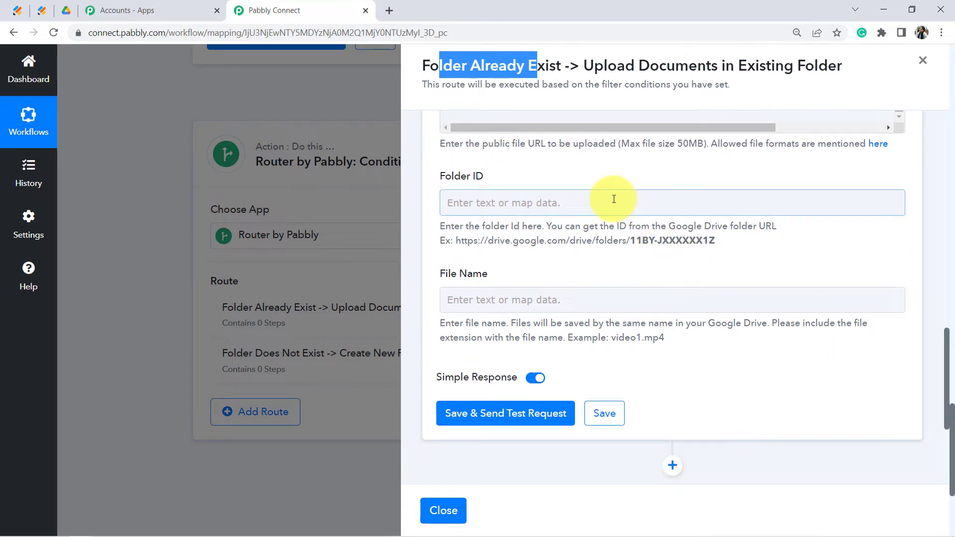
{"action": "left_click", "coordinate": [614, 199]}
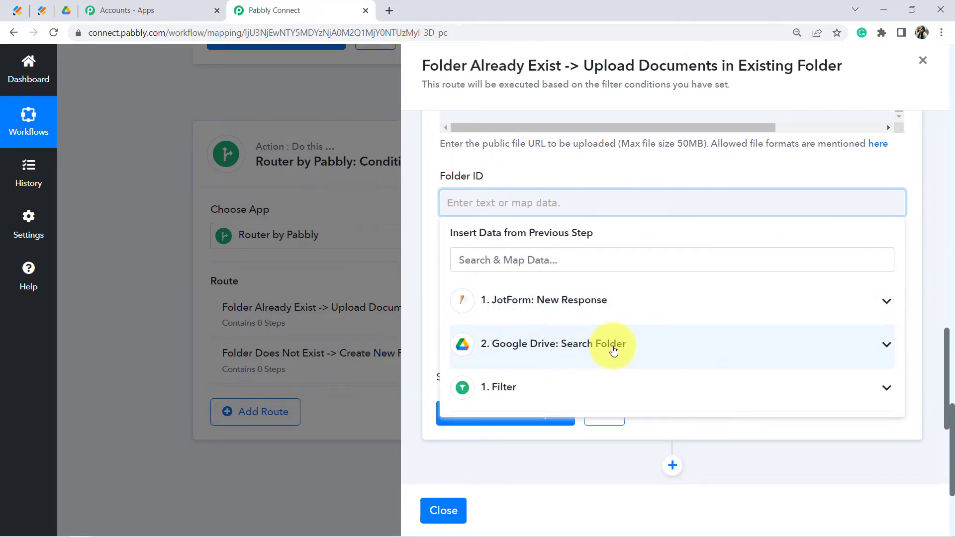
{"action": "left_click", "coordinate": [614, 350]}
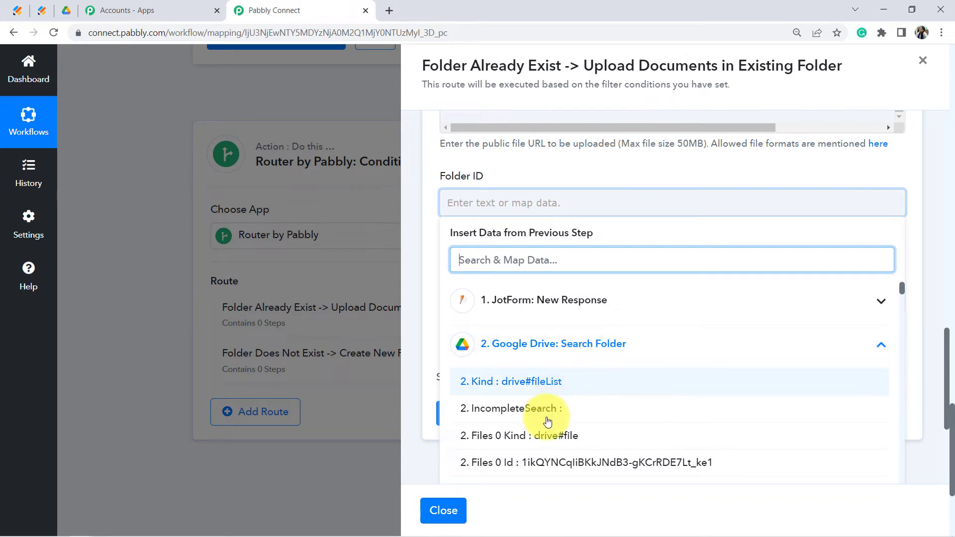
{"action": "left_click", "coordinate": [576, 463]}
{"action": "left_click", "coordinate": [477, 165]}
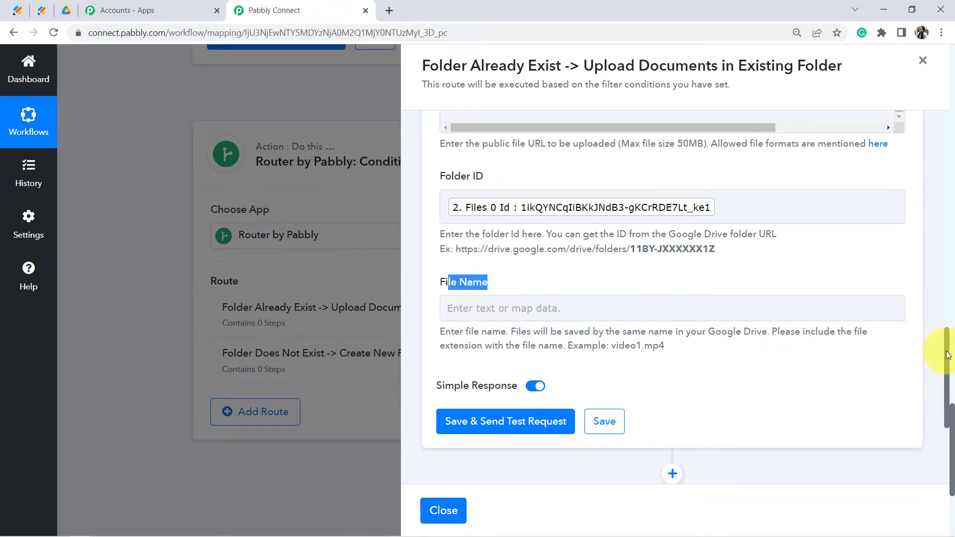
- Enter "Photo of -" as the file name and expand the JotForm response data for mapping
{"action": "left_click_drag", "start_coordinate": [947, 355], "coordinate": [947, 364]}
{"action": "left_click", "coordinate": [666, 247]}
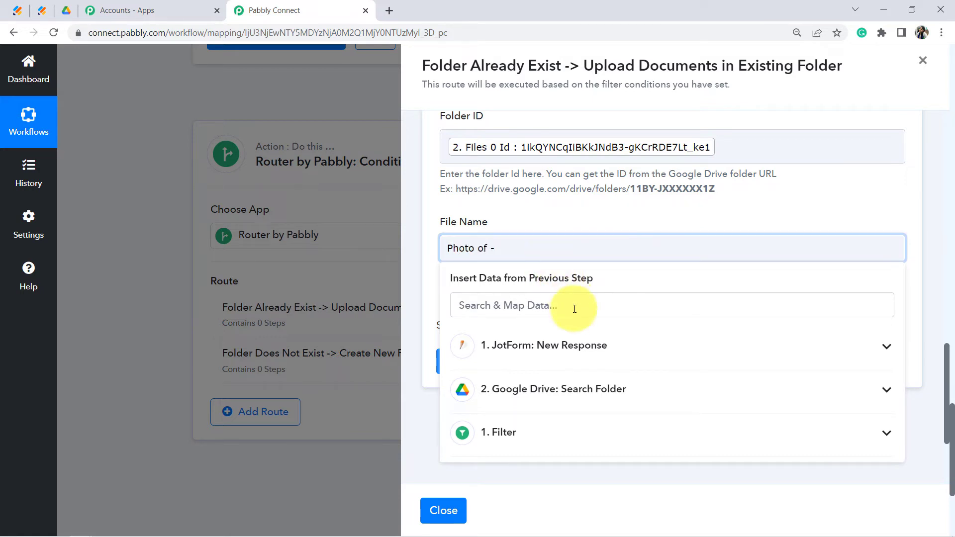
{"action": "left_click", "coordinate": [584, 349]}
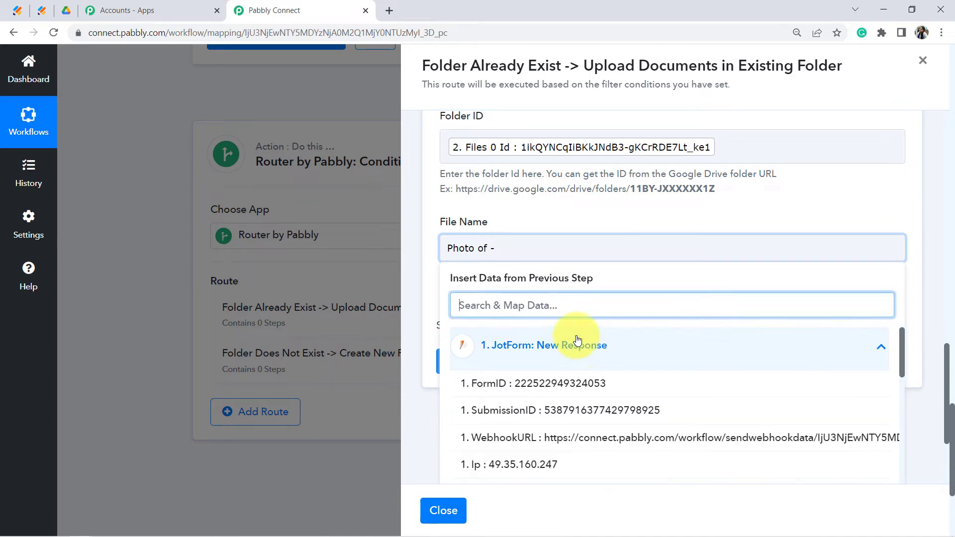
- Complete the File Name after "Photo of -" by mapping the employee's first and last name fields from the JotForm response
{"action": "type", "text": "name"}
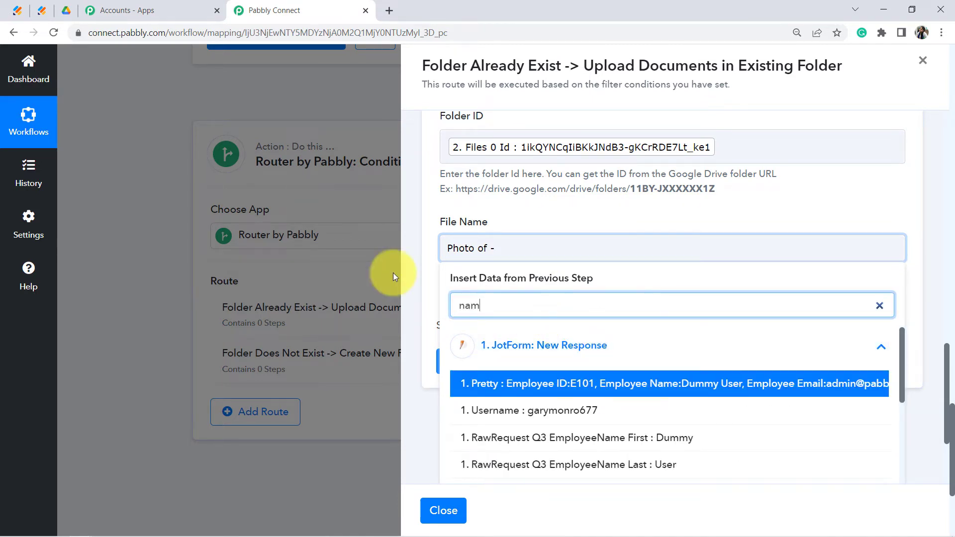
{"action": "left_click", "coordinate": [559, 389]}
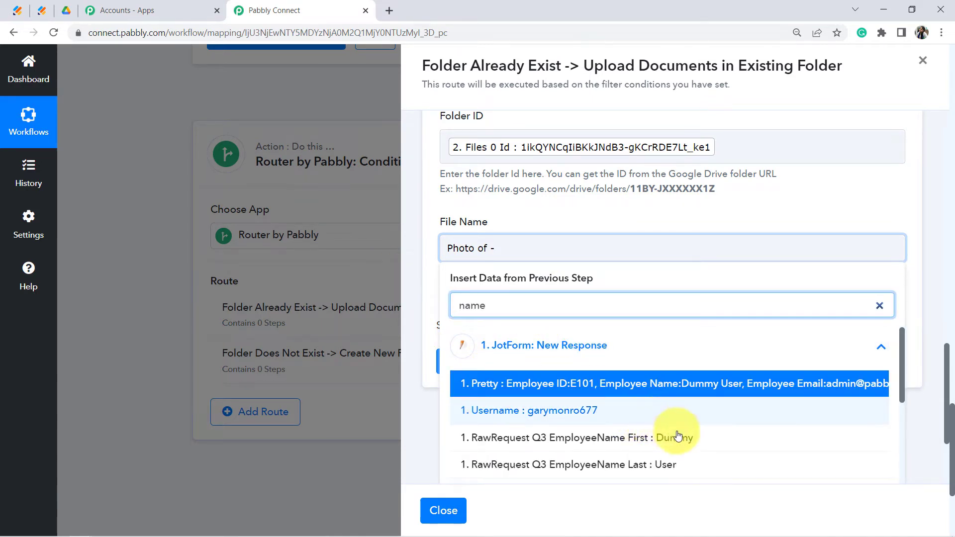
{"action": "left_click", "coordinate": [675, 444]}
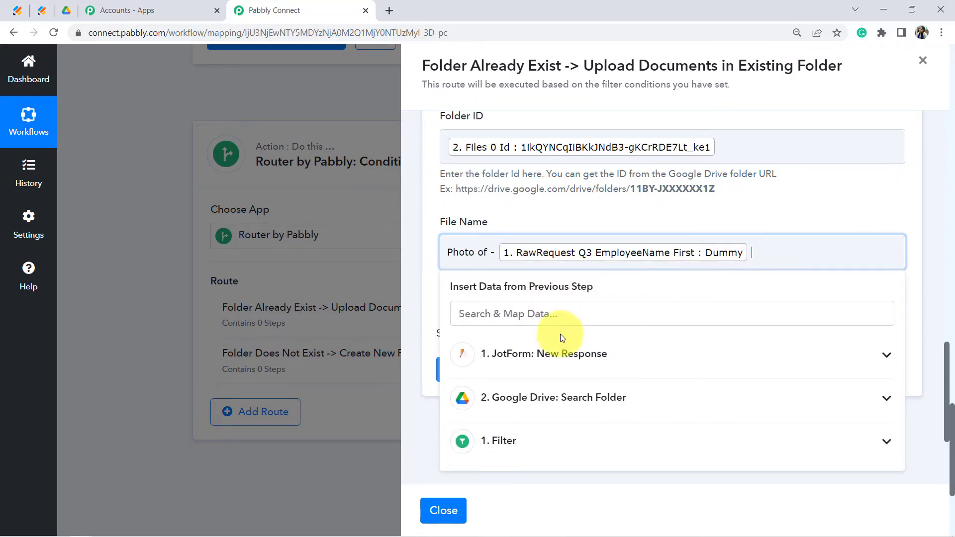
{"action": "left_click", "coordinate": [531, 358]}
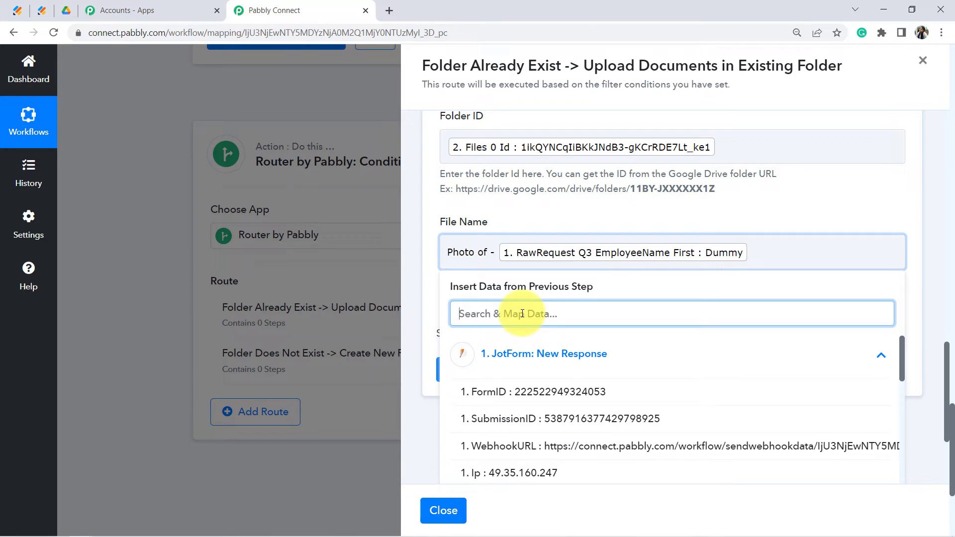
{"action": "type", "text": "name"}
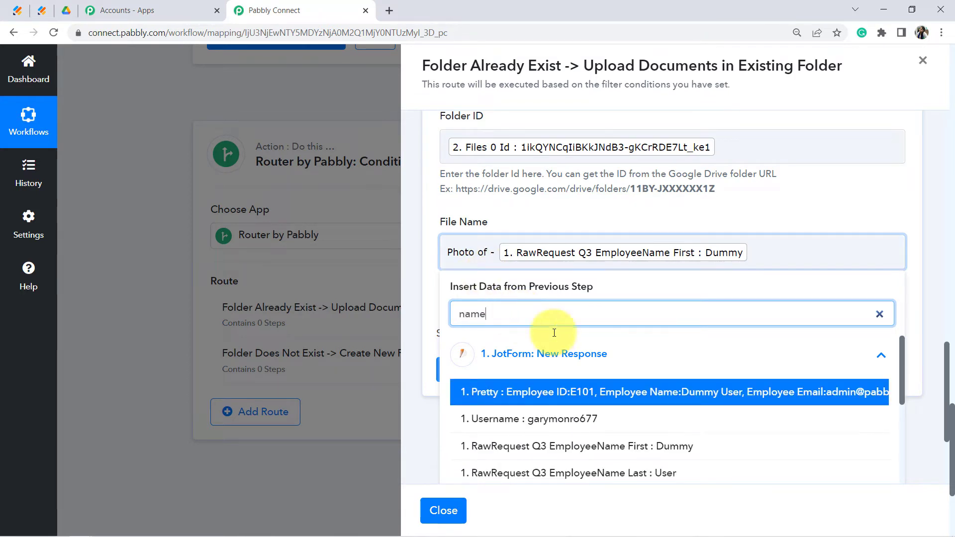
{"action": "left_click", "coordinate": [642, 475]}
{"action": "left_click", "coordinate": [626, 219]}
{"action": "left_click", "coordinate": [479, 252]}
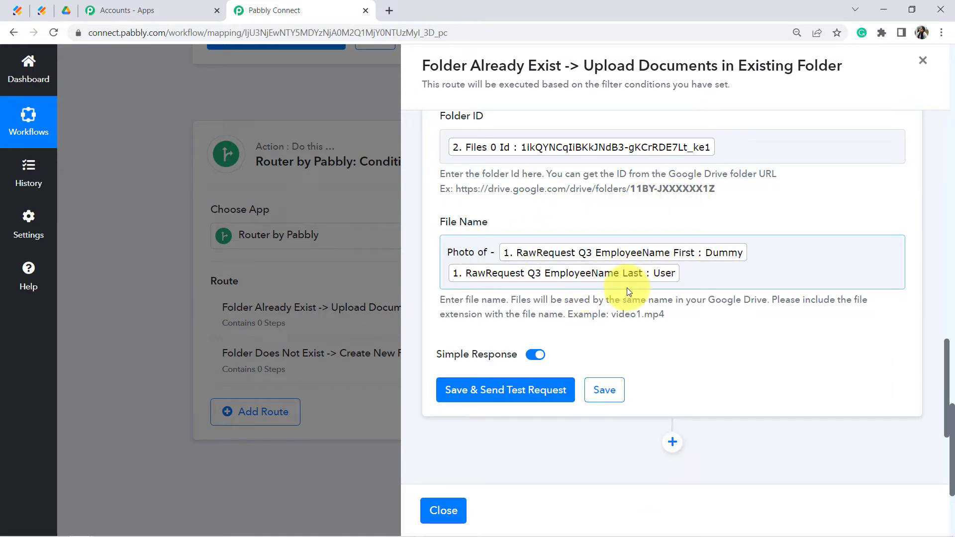
- Save the Google Drive upload action, send its test request, and review the response received
{"action": "left_click", "coordinate": [490, 213]}
{"action": "left_click_drag", "start_coordinate": [442, 222], "coordinate": [495, 225]}
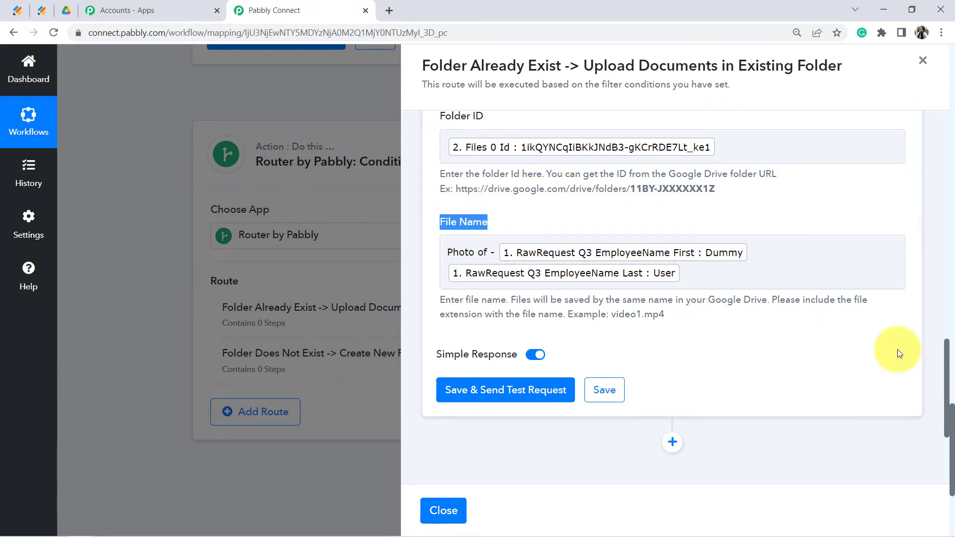
{"action": "left_click", "coordinate": [475, 401]}
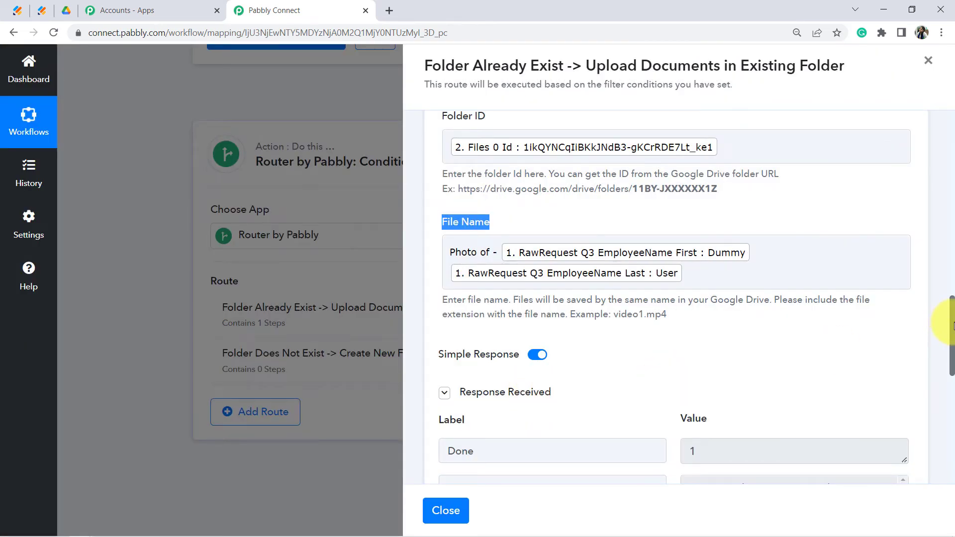
{"action": "left_click_drag", "start_coordinate": [953, 326], "coordinate": [950, 386]}
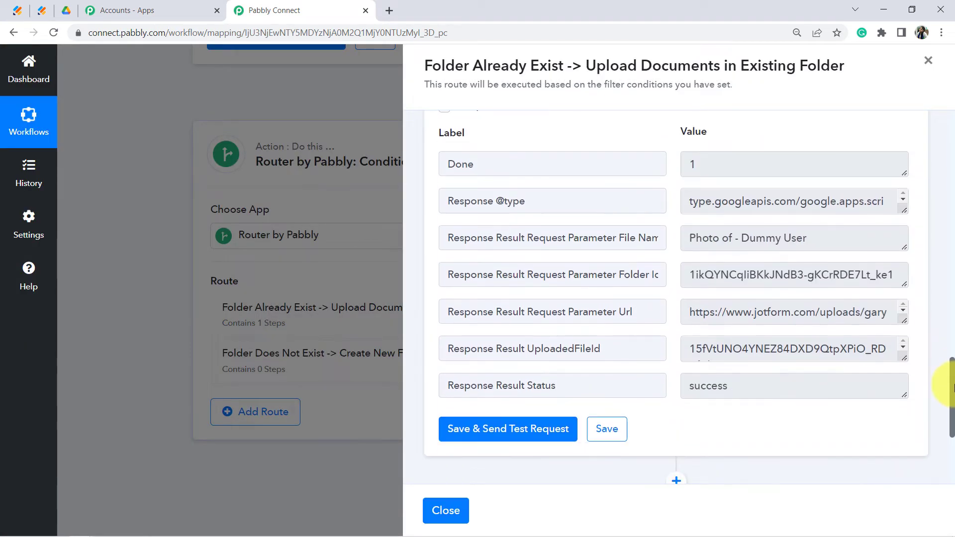
- Switch to Google Drive and open the employee's folder inside All Employees Documents to check the uploaded photo
{"action": "left_click", "coordinate": [67, 10]}
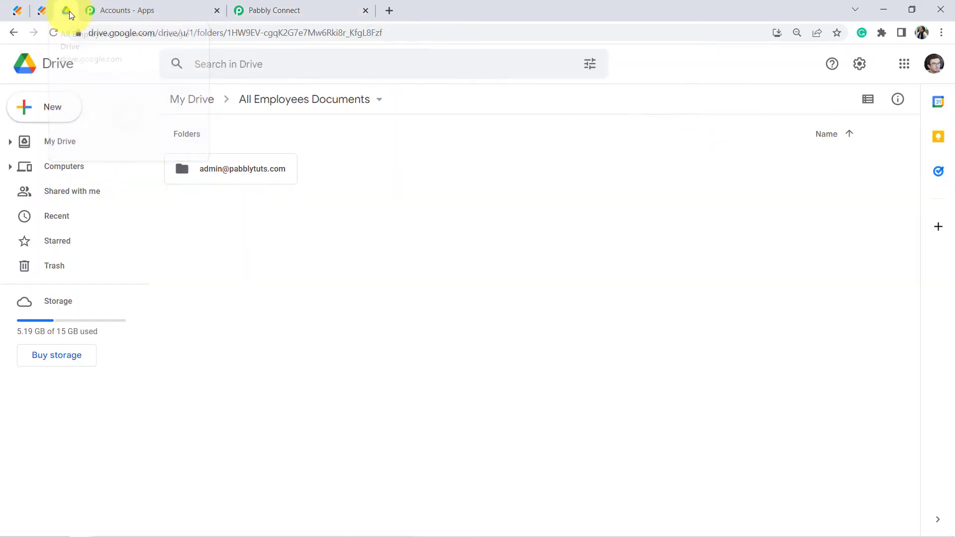
{"action": "double_click", "coordinate": [225, 168]}
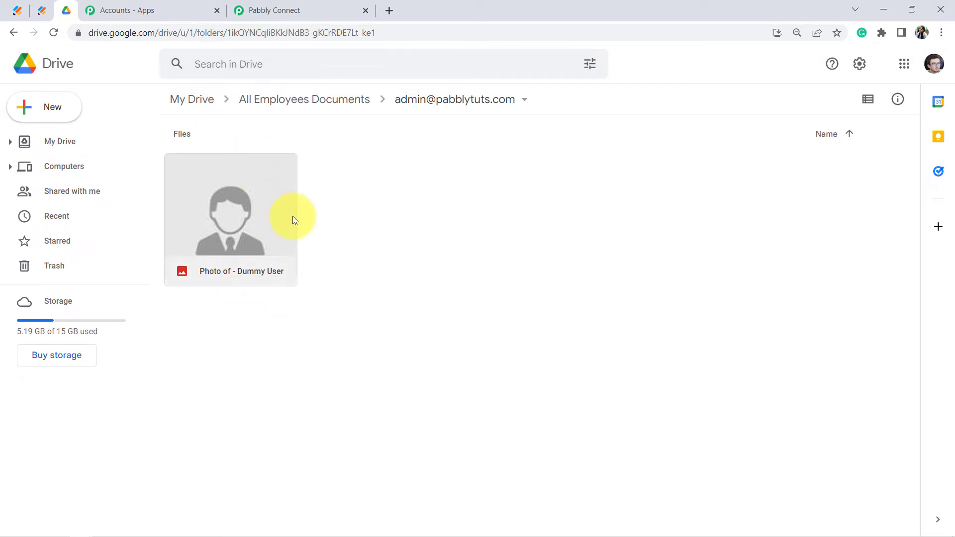
{"action": "left_click_drag", "start_coordinate": [266, 352], "coordinate": [214, 211]}
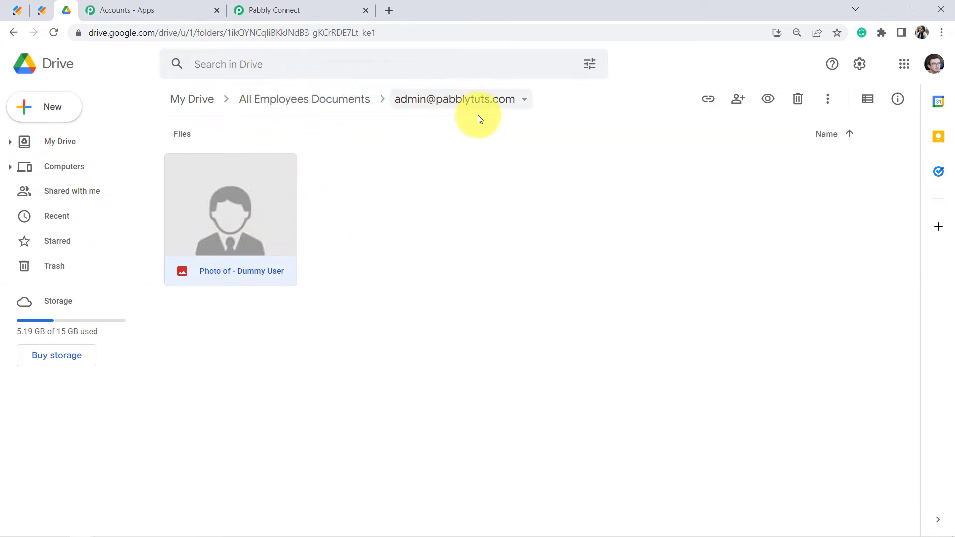
- Switch back to Pabbly Connect and clone the Google Drive Upload a File action in the existing-folder route
{"action": "left_click", "coordinate": [328, 10]}
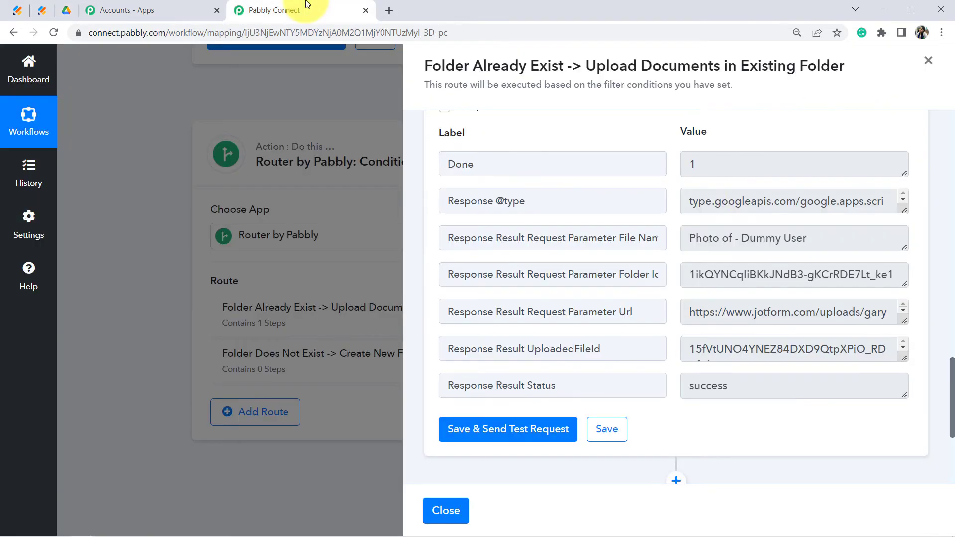
{"action": "left_click_drag", "start_coordinate": [952, 417], "coordinate": [952, 371]}
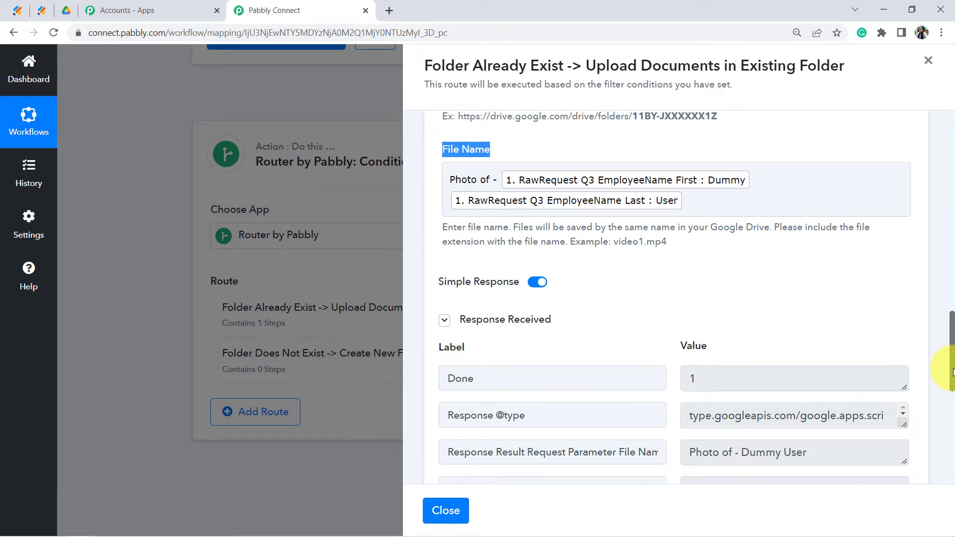
{"action": "left_click_drag", "start_coordinate": [953, 372], "coordinate": [949, 438]}
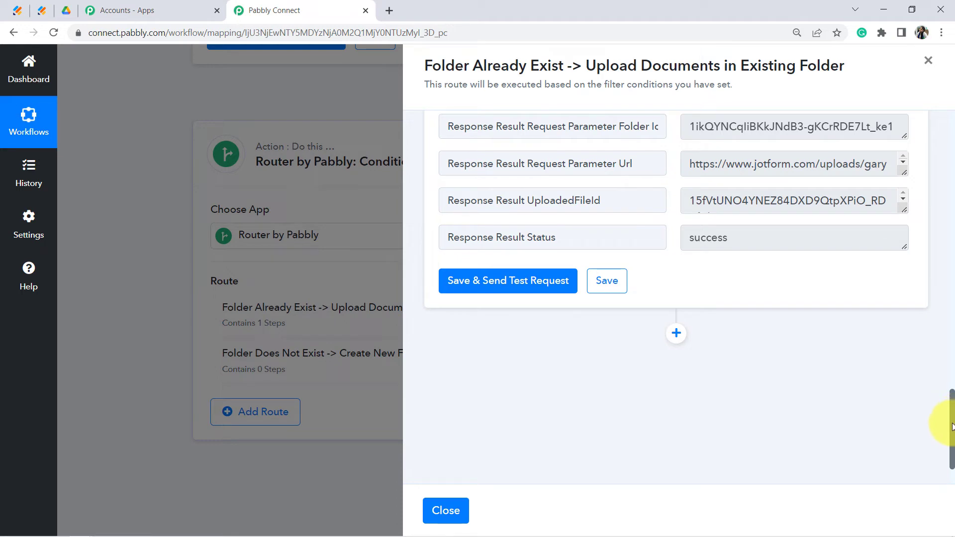
{"action": "left_click_drag", "start_coordinate": [953, 427], "coordinate": [951, 228]}
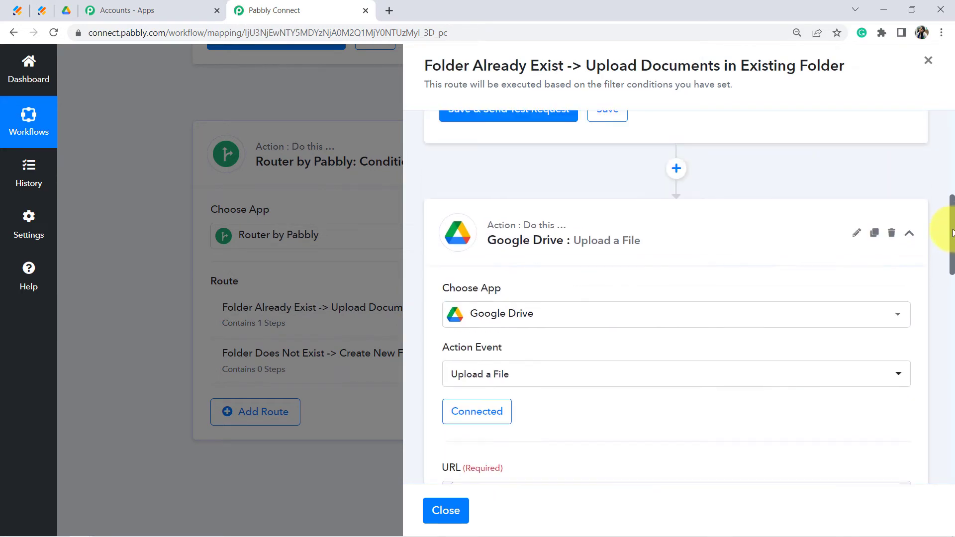
{"action": "left_click", "coordinate": [876, 237]}
{"action": "left_click", "coordinate": [440, 356]}
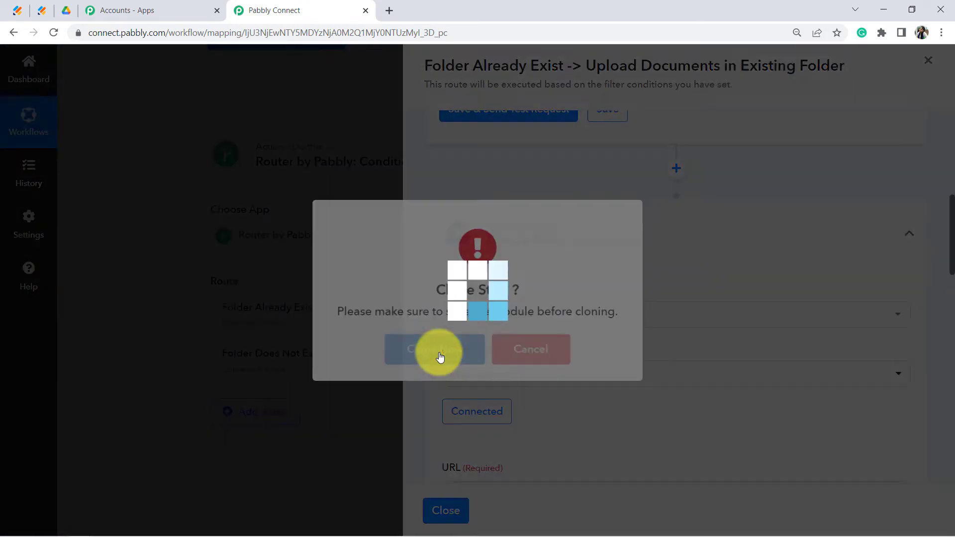
- Reopen the filter and action steps of the Folder Already Exist route and expand the cloned Upload a File action
{"action": "left_click_drag", "start_coordinate": [940, 65], "coordinate": [945, 356]}
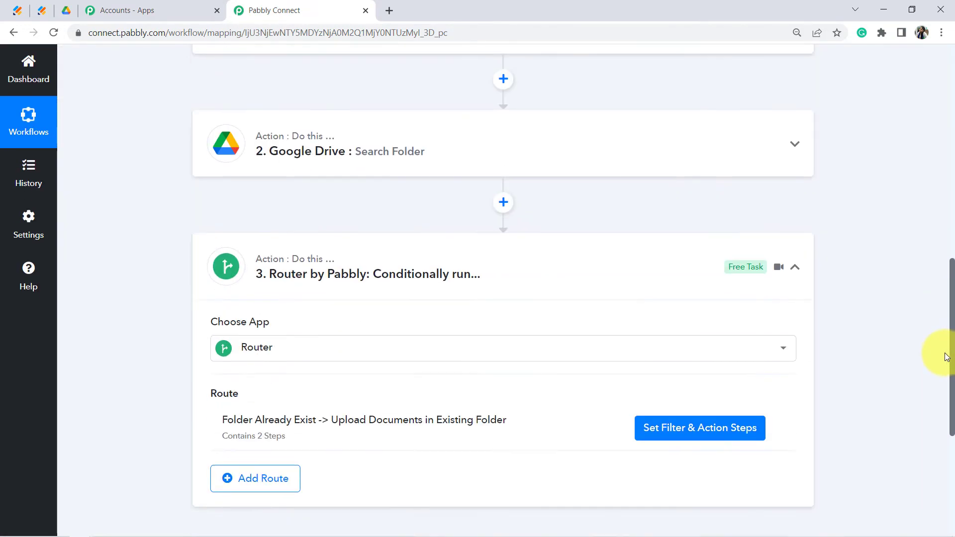
{"action": "scroll", "coordinate": [930, 371], "scroll_direction": "down", "scroll_amount": 5}
{"action": "left_click", "coordinate": [682, 205]}
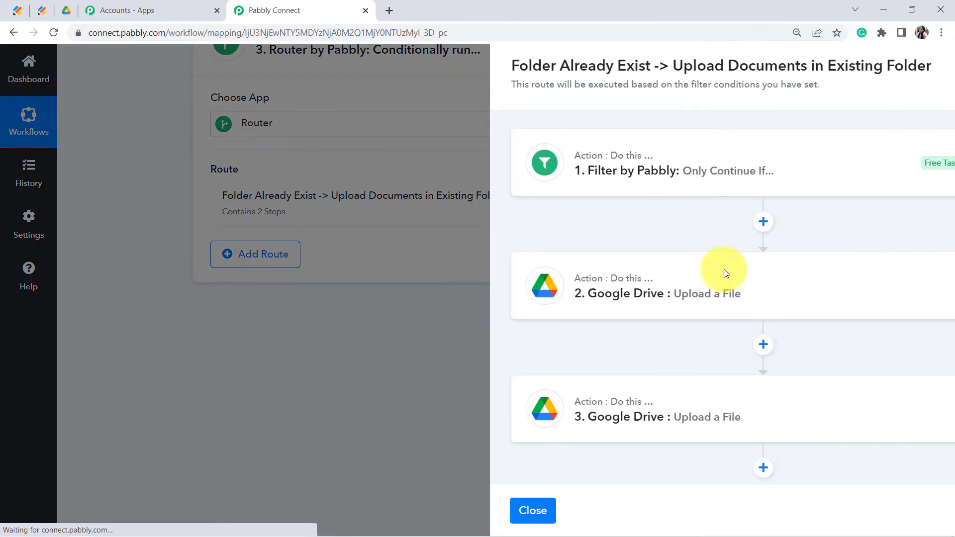
{"action": "left_click_drag", "start_coordinate": [951, 203], "coordinate": [940, 264]}
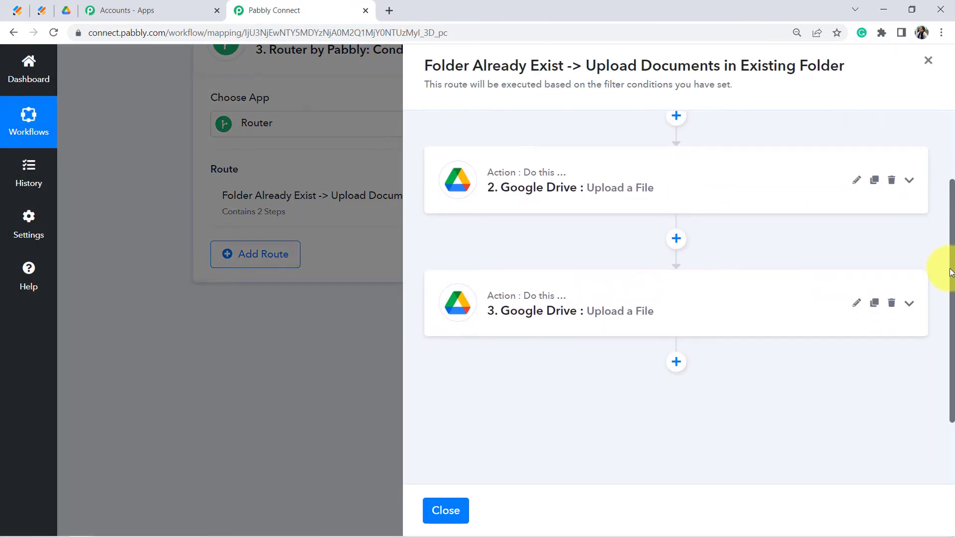
{"action": "left_click", "coordinate": [618, 311]}
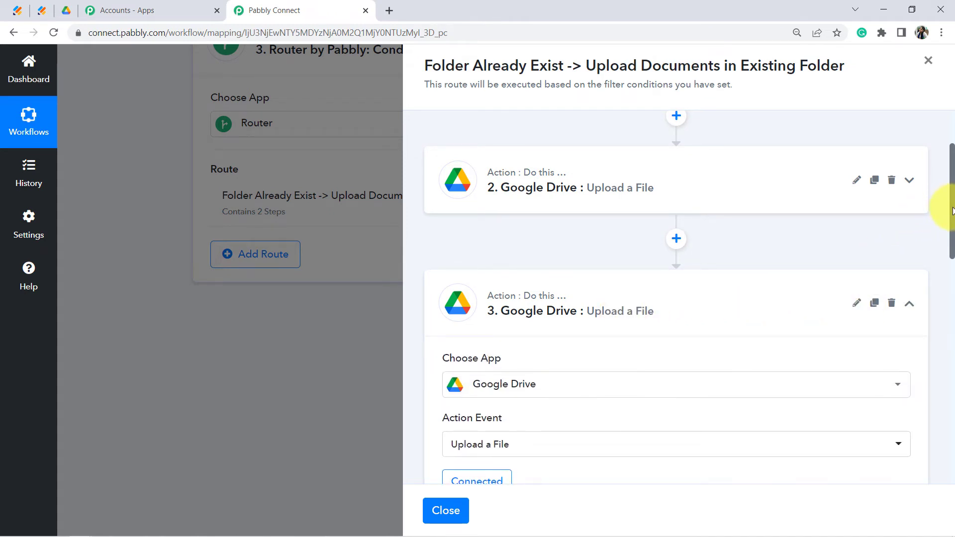
- Rename the route's first Google Drive upload action as "Google Drive : Upload Passport Photo of Employee", copying the new name for reuse
{"action": "mouse_move", "coordinate": [952, 211]}
{"action": "left_mouse_down"}
{"action": "mouse_move", "coordinate": [950, 361]}
{"action": "mouse_move", "coordinate": [939, 210]}
{"action": "left_mouse_up"}
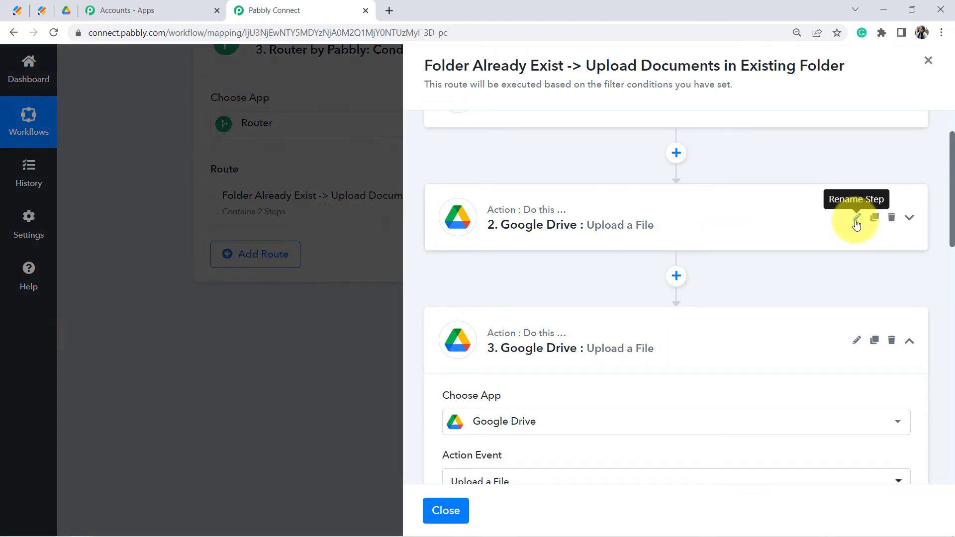
{"action": "left_click", "coordinate": [856, 218]}
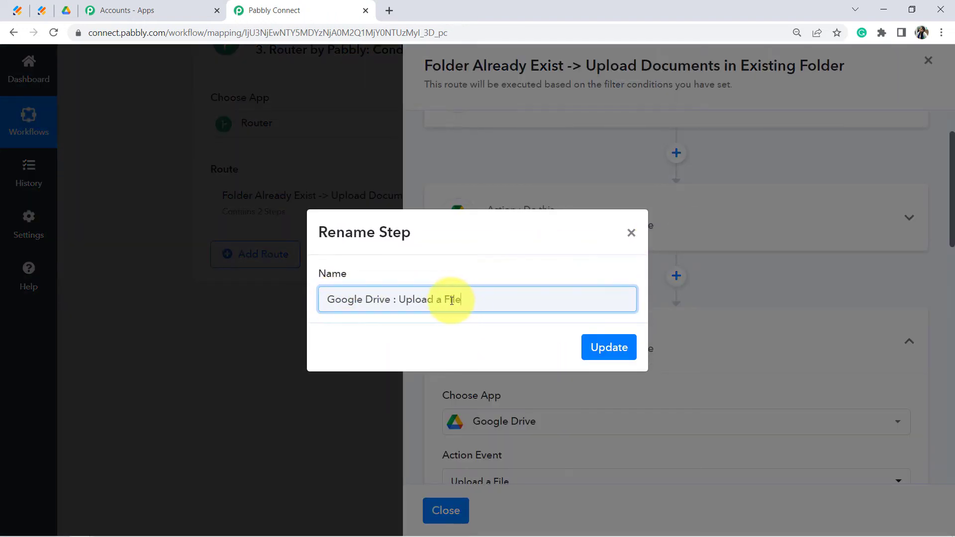
{"action": "left_click_drag", "start_coordinate": [437, 300], "coordinate": [492, 297]}
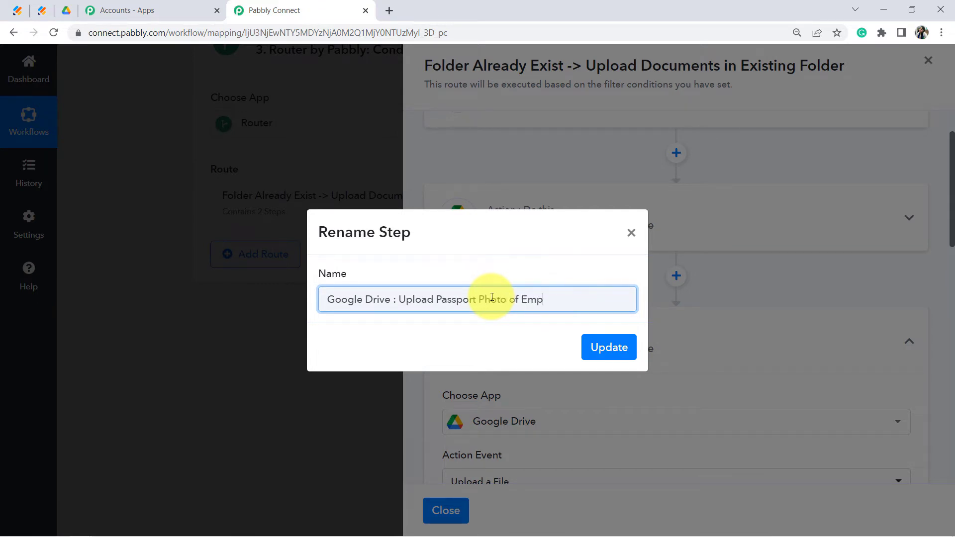
{"action": "triple_click", "coordinate": [492, 297]}
{"action": "key", "text": "ctrl+c"}
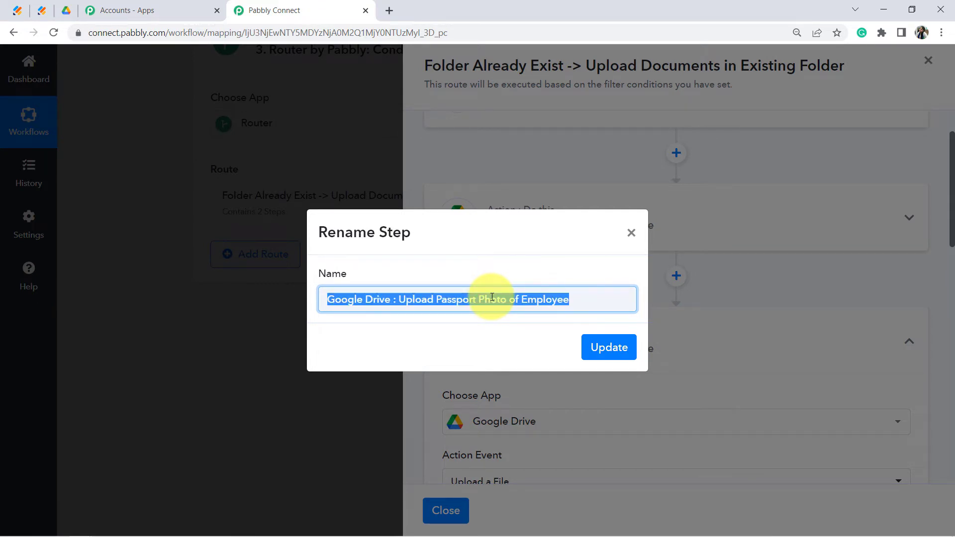
{"action": "left_click", "coordinate": [605, 346]}
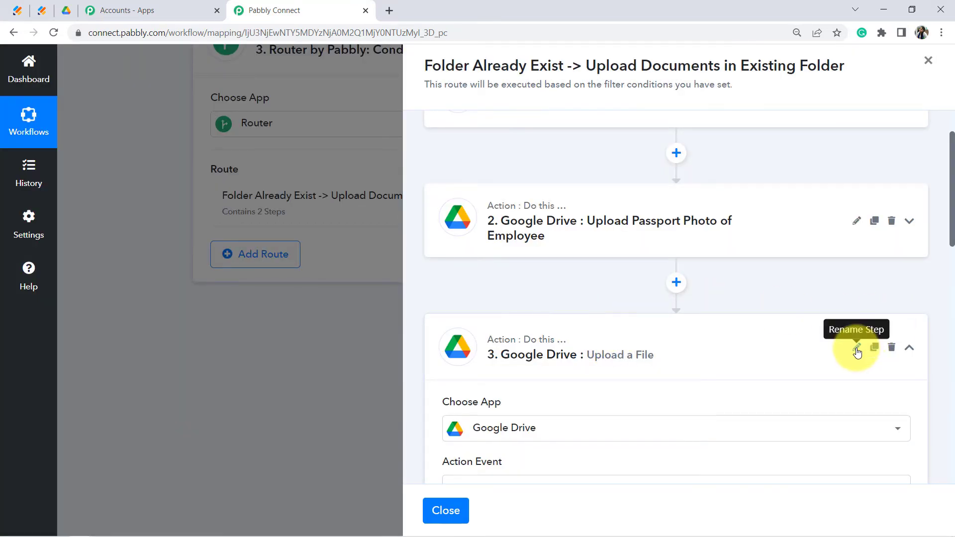
- Rename the cloned upload action as "Google Drive : Upload Aadhar Document of Employee", reusing the copied name
{"action": "left_click", "coordinate": [856, 348]}
{"action": "triple_click", "coordinate": [417, 296]}
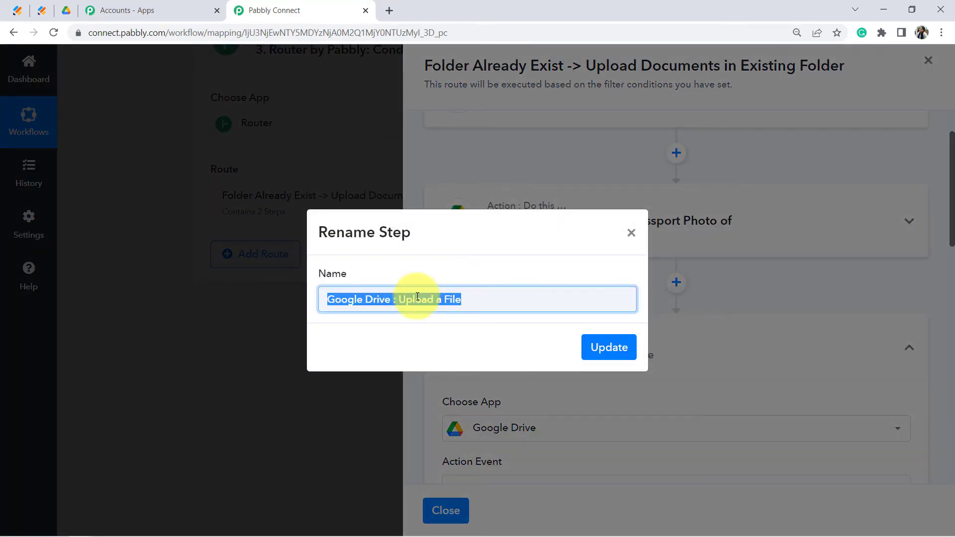
{"action": "key", "text": "ctrl+v"}
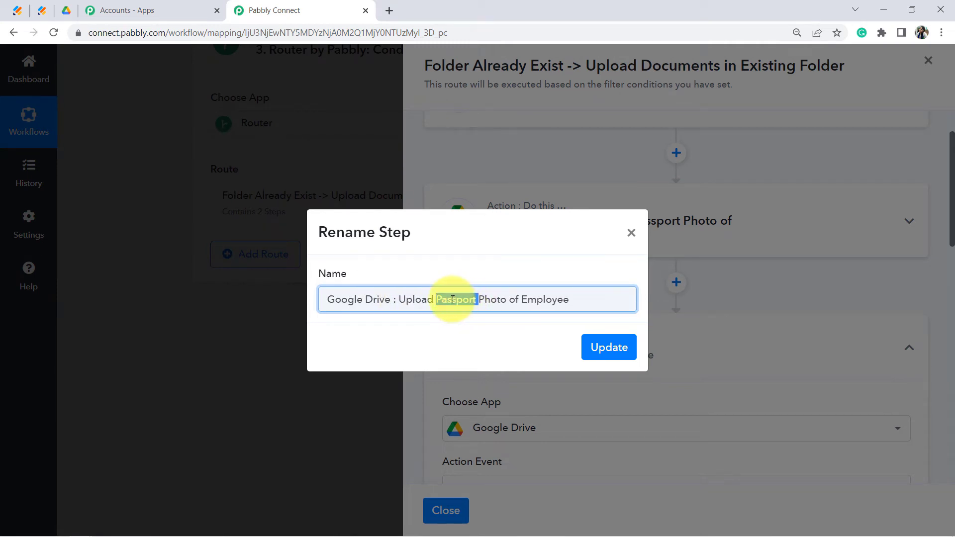
{"action": "type", "text": "Aadhar Documen"}
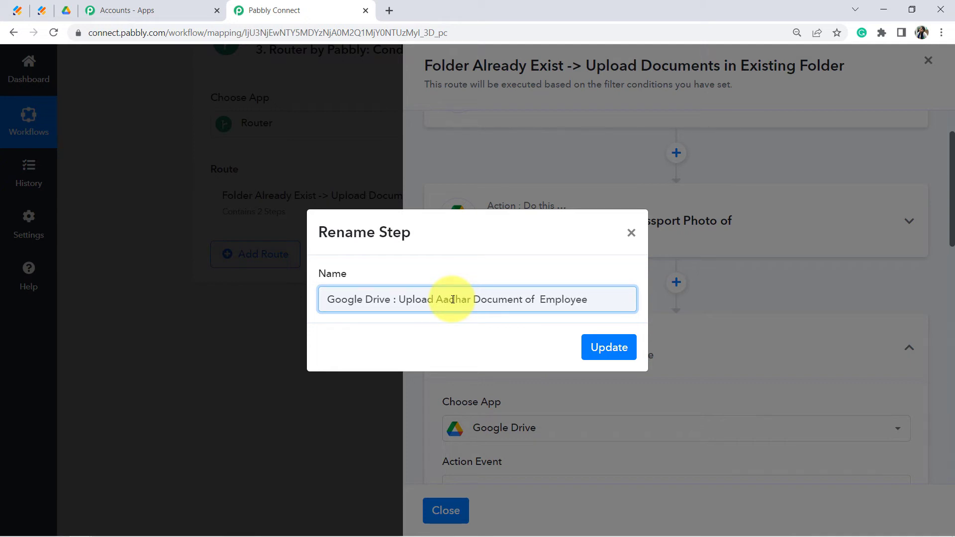
{"action": "left_click", "coordinate": [609, 349]}
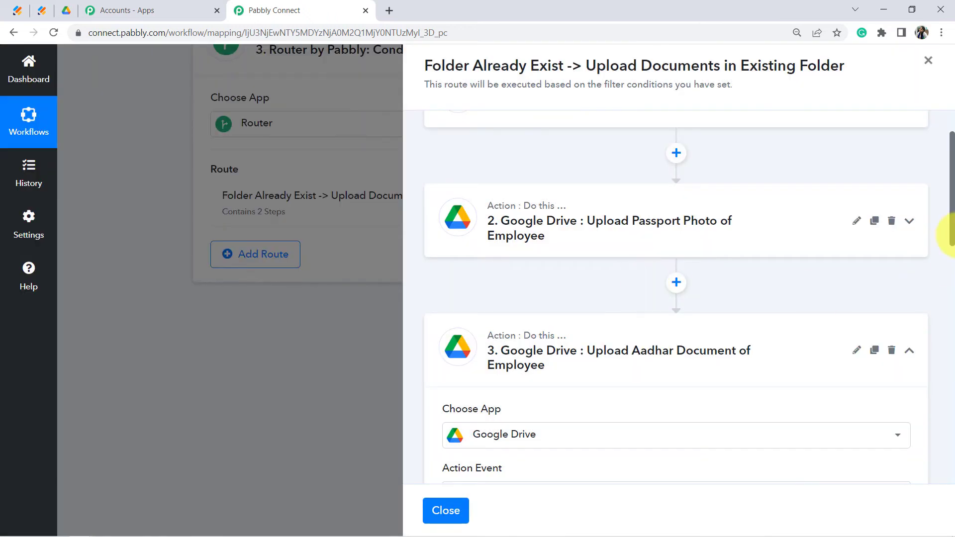
- Replace the URL in the Aadhar upload action with the JotForm response's RawRequest FileUpload5 0 file link
{"action": "left_click_drag", "start_coordinate": [952, 188], "coordinate": [863, 256]}
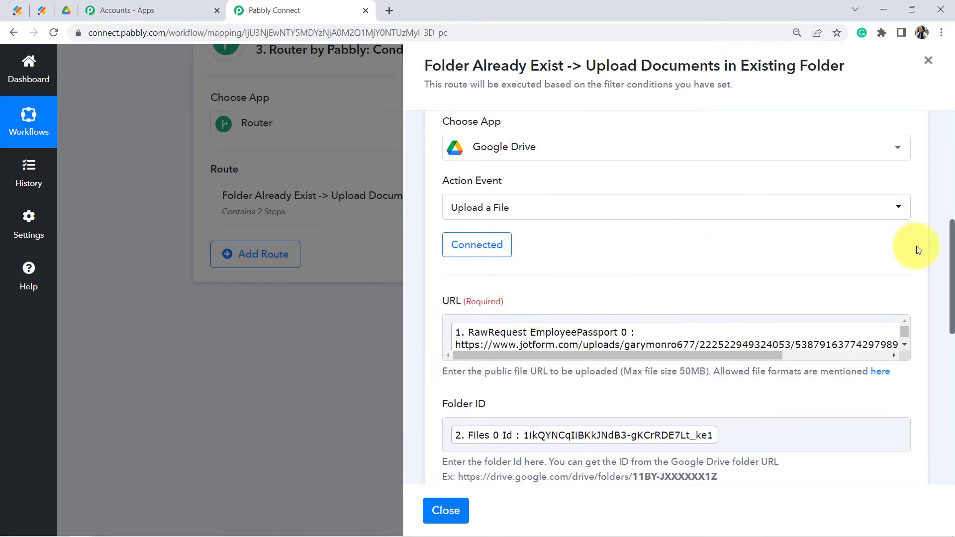
{"action": "scroll", "coordinate": [951, 269], "scroll_direction": "down", "scroll_amount": 1}
{"action": "left_click", "coordinate": [479, 273]}
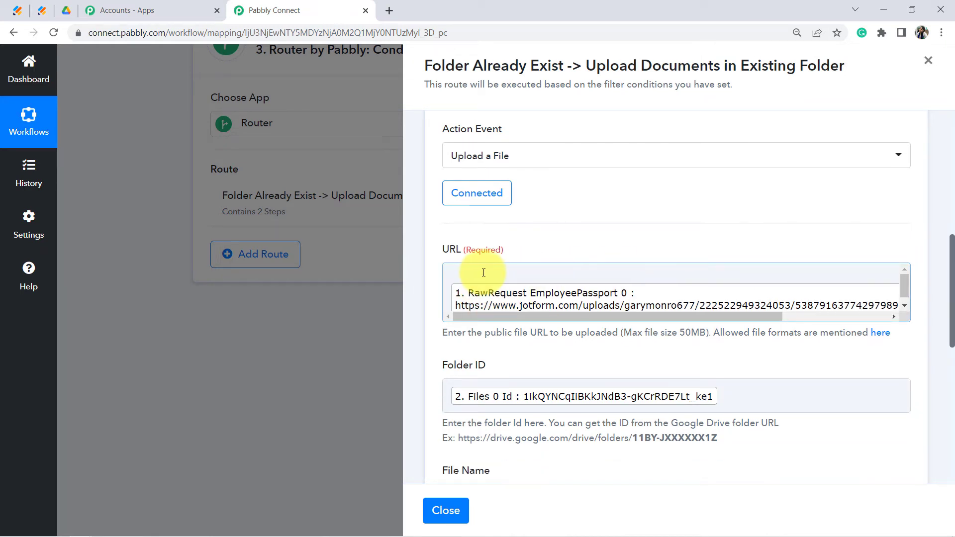
{"action": "key", "text": "ctrl+a"}
{"action": "key", "text": "BackSpace"}
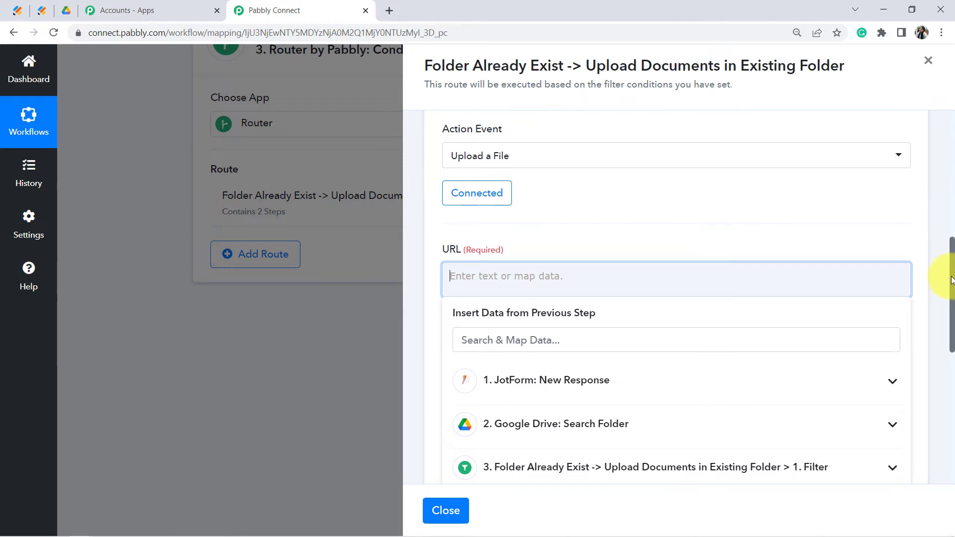
{"action": "scroll", "coordinate": [952, 280], "scroll_direction": "down", "scroll_amount": 3}
{"action": "left_click", "coordinate": [671, 259]}
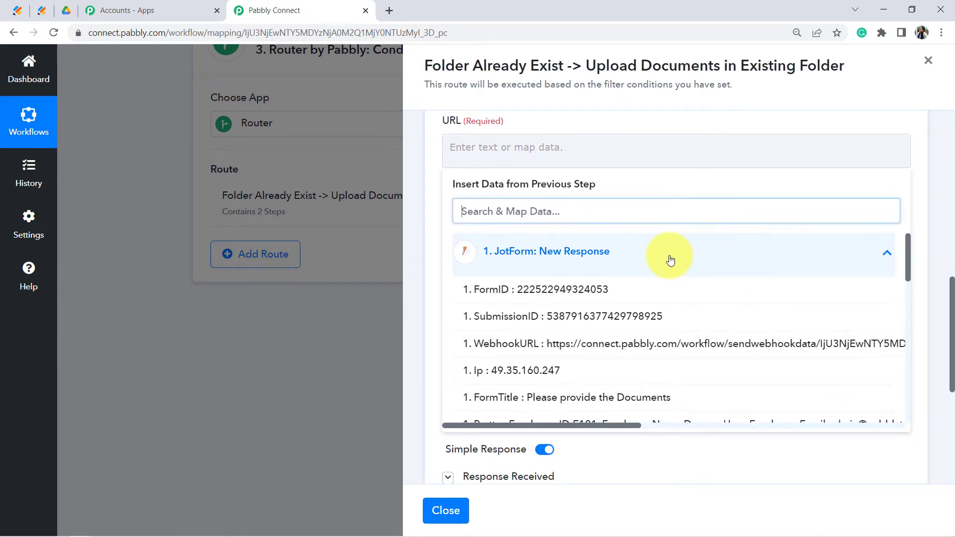
{"action": "left_click_drag", "start_coordinate": [907, 255], "coordinate": [920, 376]}
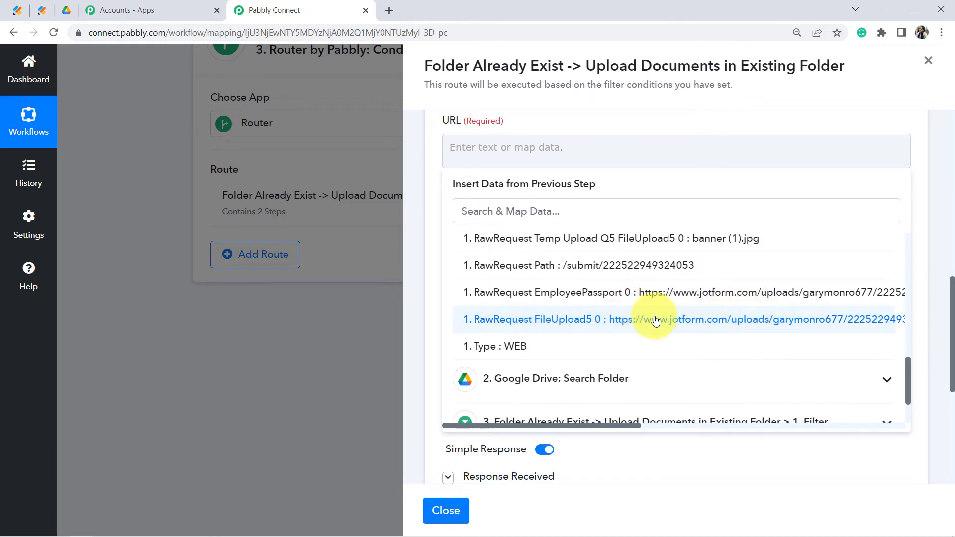
{"action": "left_click", "coordinate": [678, 324]}
{"action": "left_click", "coordinate": [576, 120]}
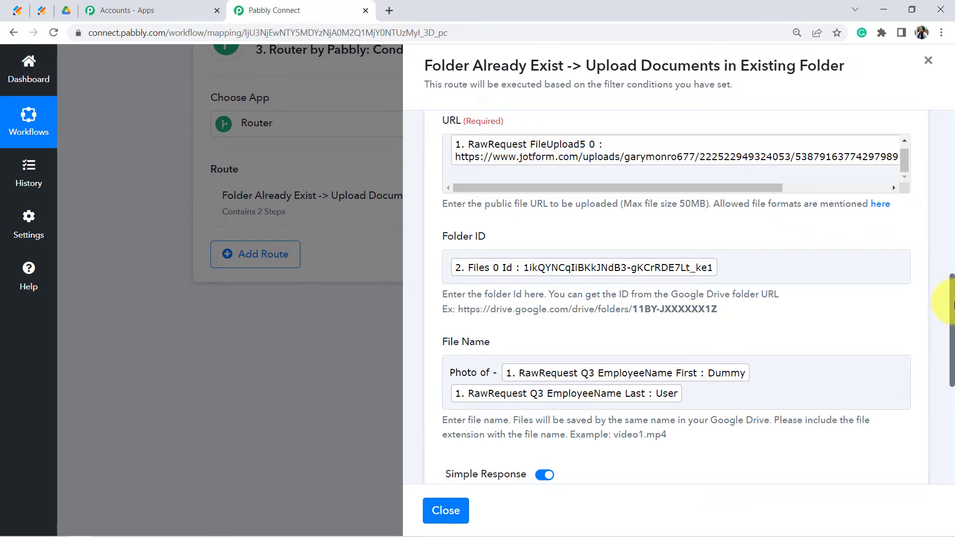
- Compare the mapped Folder ID with the ID in the employee folder's Google Drive address, then return to Pabbly Connect
{"action": "mouse_move", "coordinate": [953, 304]}
{"action": "left_mouse_down"}
{"action": "mouse_move", "coordinate": [951, 318]}
{"action": "mouse_move", "coordinate": [951, 303]}
{"action": "left_mouse_up"}
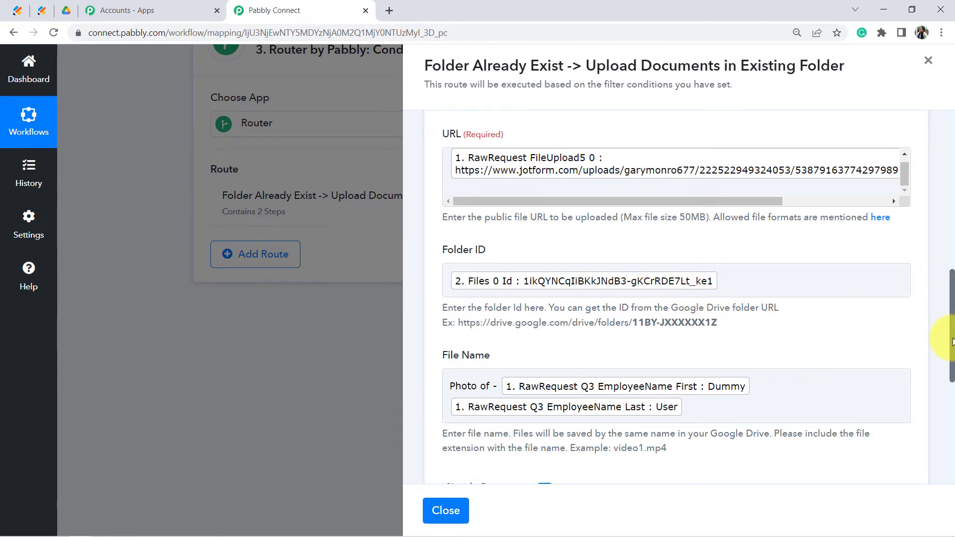
{"action": "left_click_drag", "start_coordinate": [952, 342], "coordinate": [951, 204]}
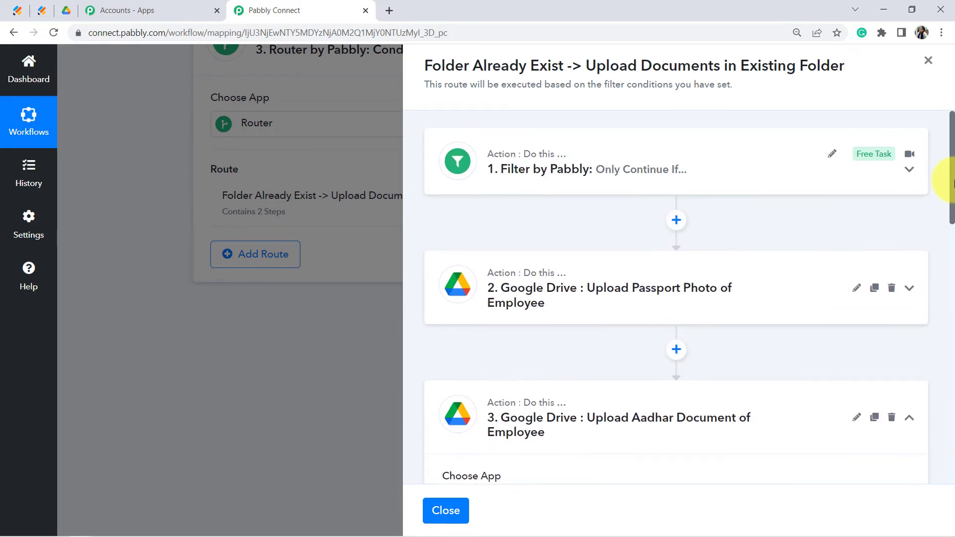
{"action": "left_click", "coordinate": [580, 299]}
{"action": "left_click_drag", "start_coordinate": [952, 167], "coordinate": [952, 377]}
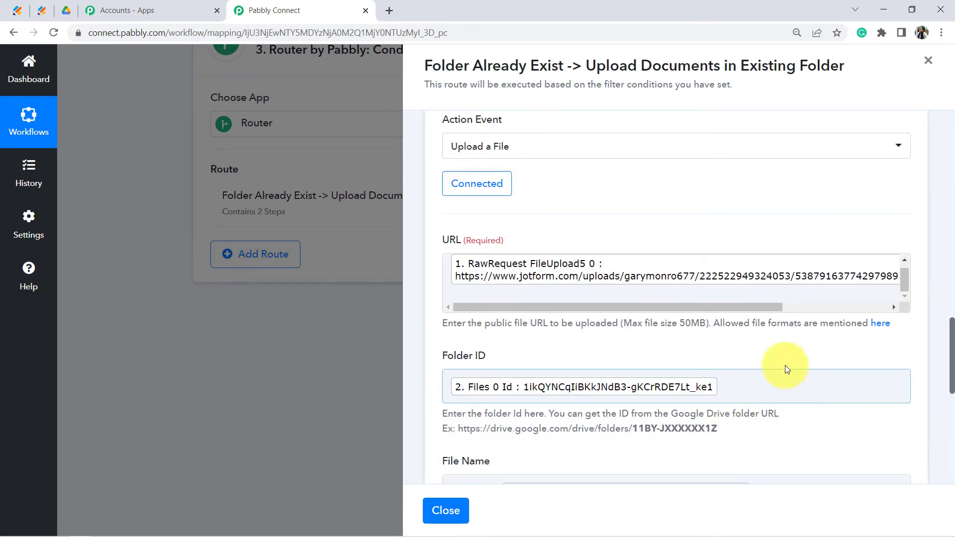
{"action": "left_click", "coordinate": [71, 12]}
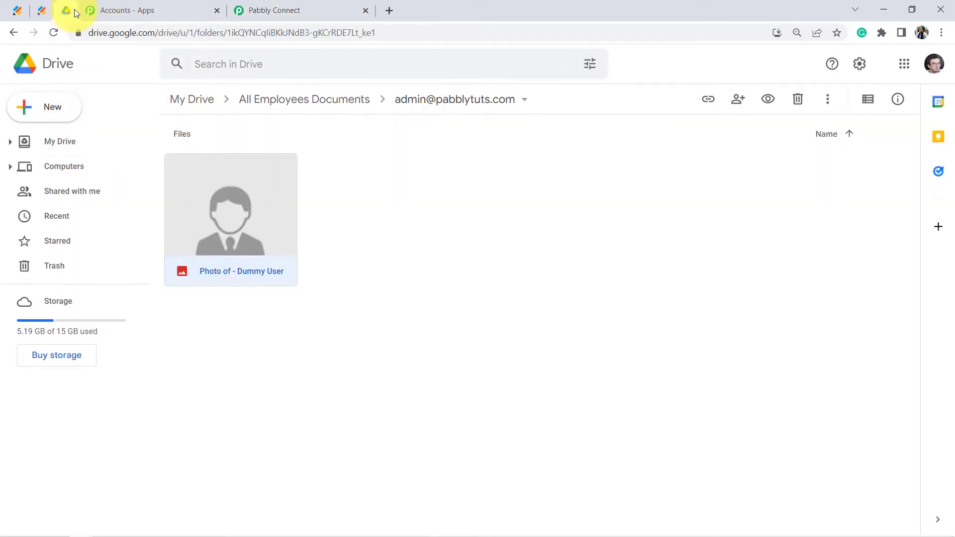
{"action": "left_click_drag", "start_coordinate": [363, 33], "coordinate": [397, 31]}
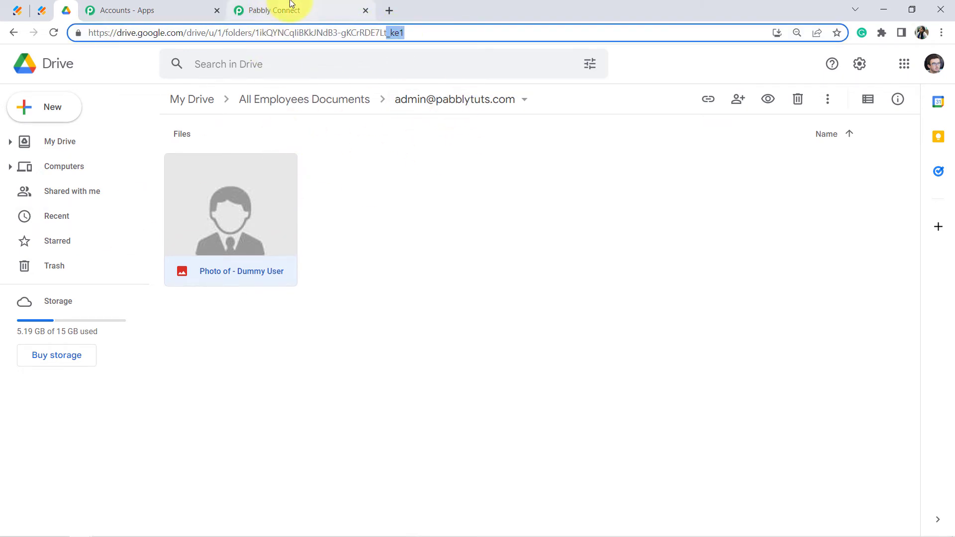
{"action": "left_click", "coordinate": [275, 8]}
- Change the File Name prefix to "Aadhar of -" before the mapped employee name, then save and send a test request
{"action": "scroll", "coordinate": [950, 338], "scroll_direction": "down", "scroll_amount": 5}
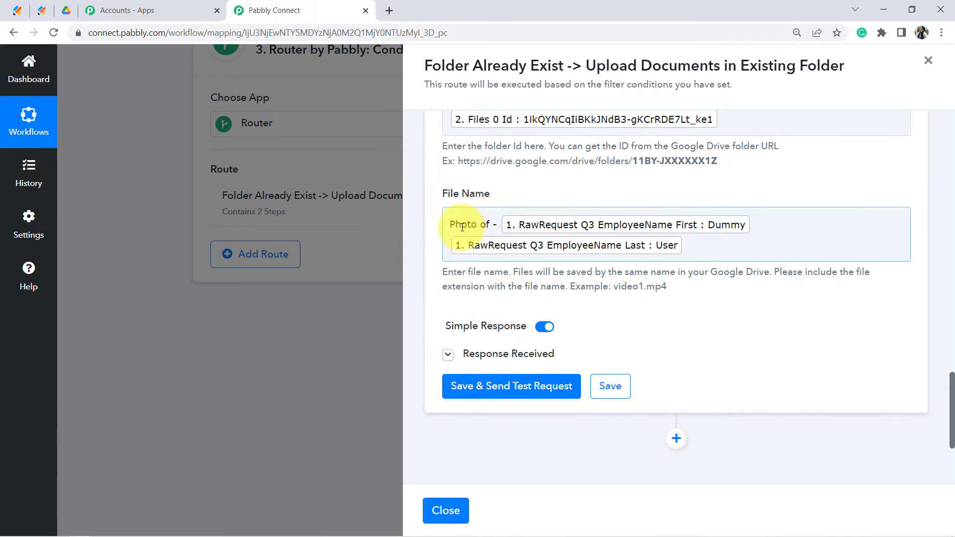
{"action": "double_click", "coordinate": [463, 227]}
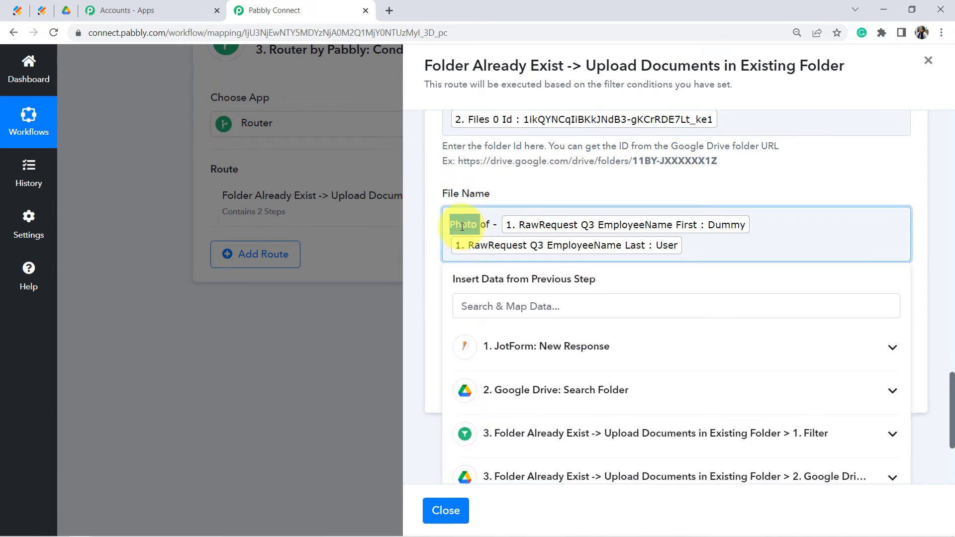
{"action": "type", "text": "Aadhar"}
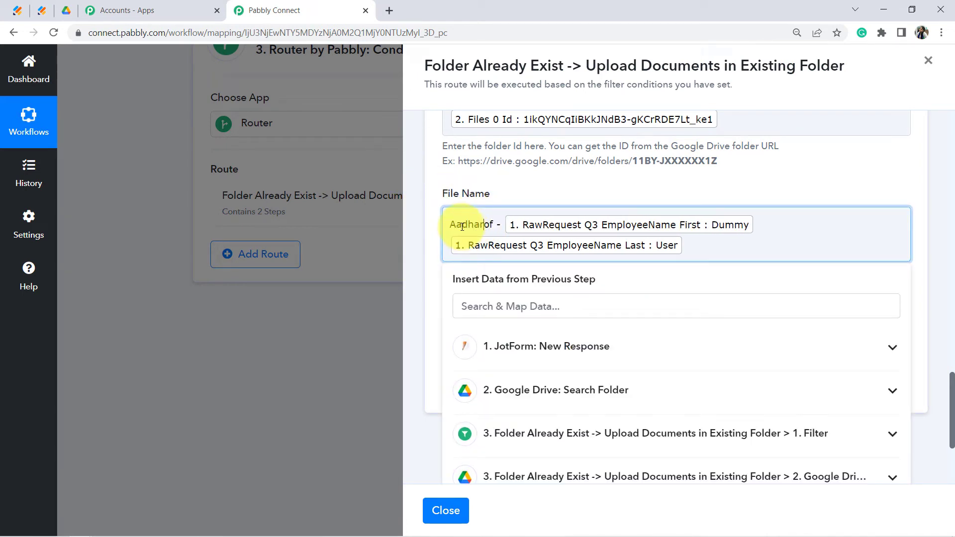
{"action": "left_click", "coordinate": [498, 205]}
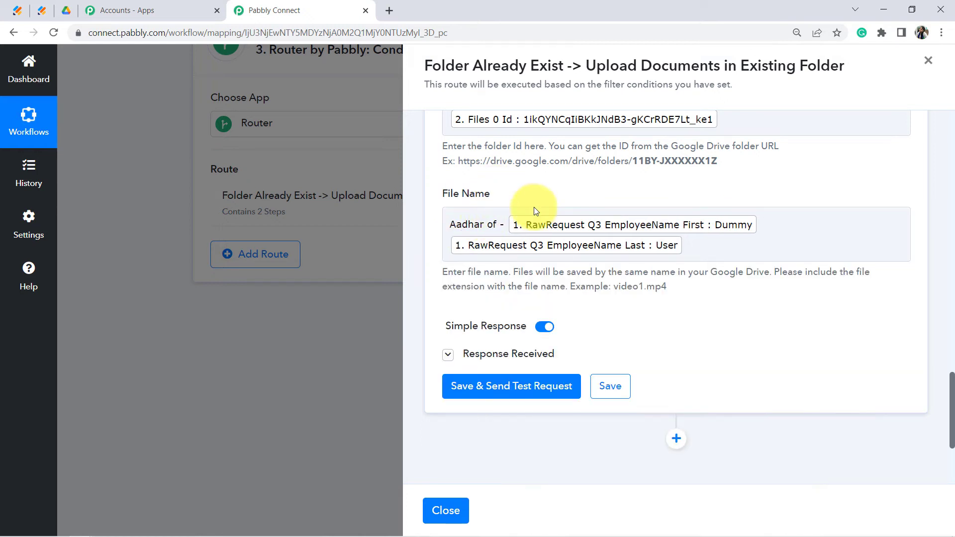
{"action": "left_click", "coordinate": [492, 389]}
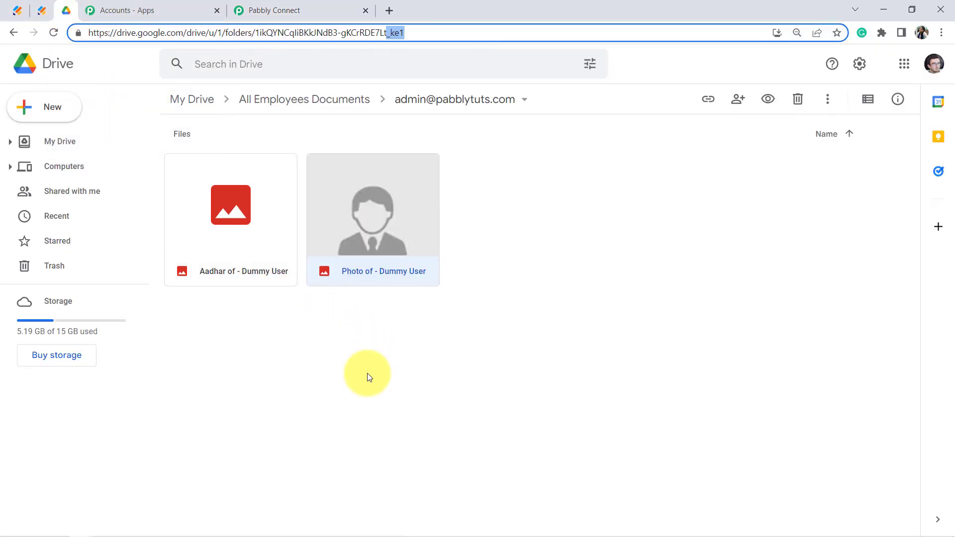
- Check the employee's Google Drive folder for the Aadhar file, then review the test response in Pabbly Connect and close the route's steps
{"action": "left_click", "coordinate": [366, 374]}
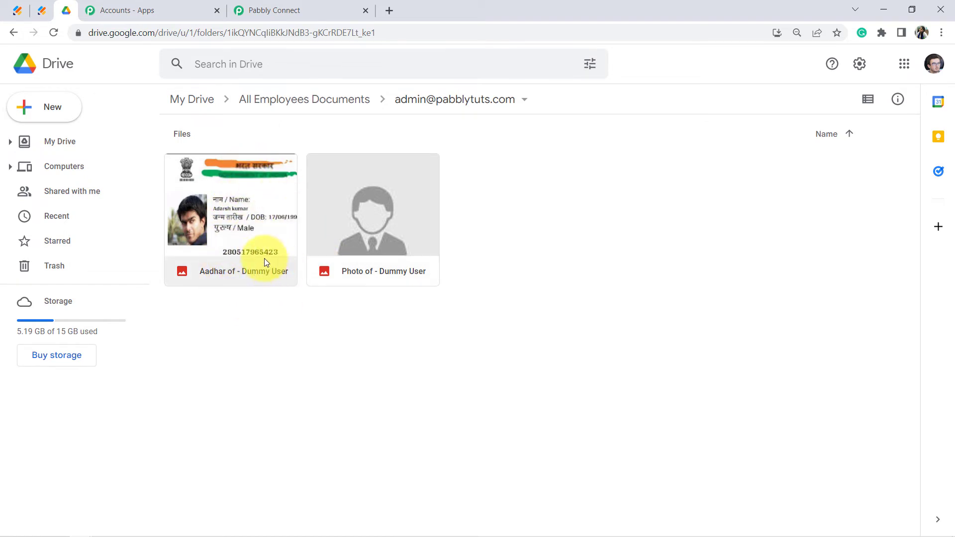
{"action": "left_click", "coordinate": [278, 10]}
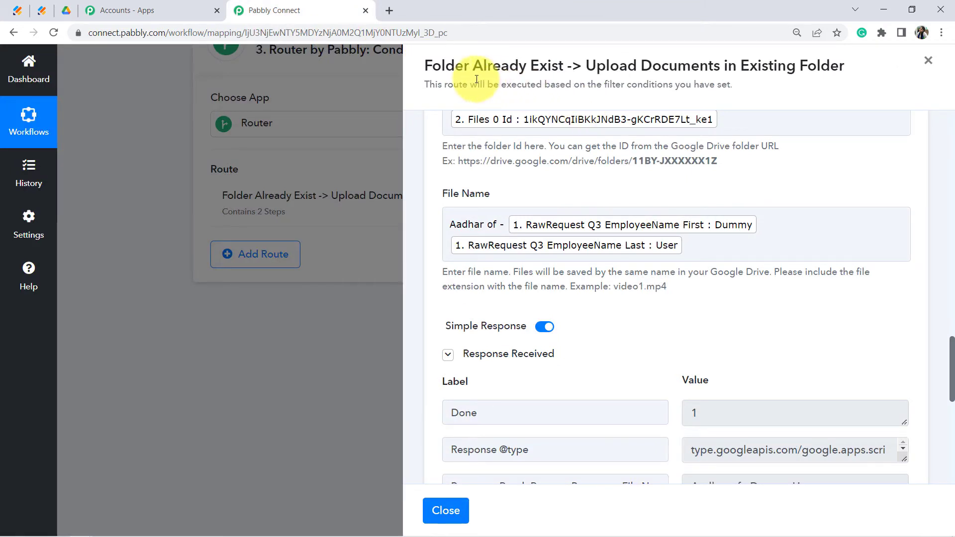
{"action": "left_click_drag", "start_coordinate": [465, 67], "coordinate": [548, 67]}
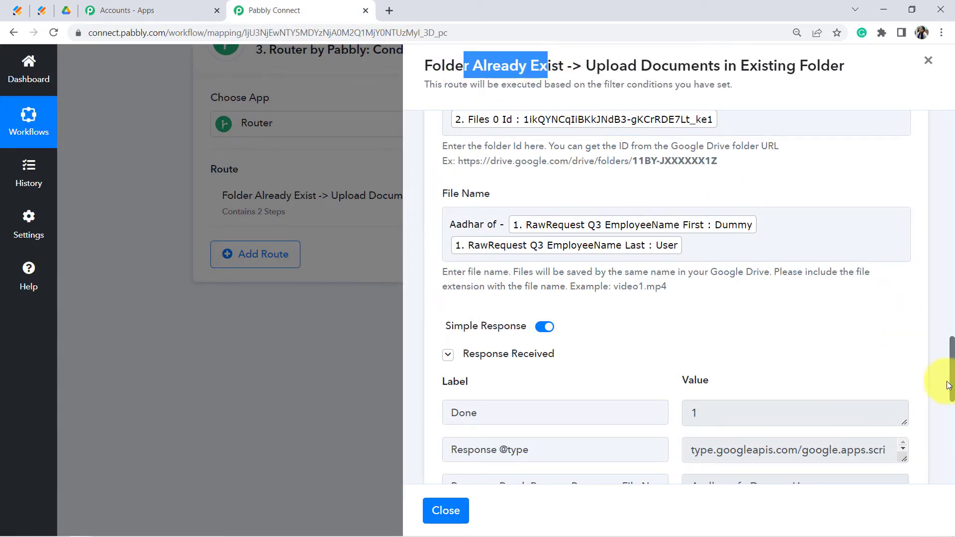
{"action": "left_click_drag", "start_coordinate": [953, 366], "coordinate": [953, 419]}
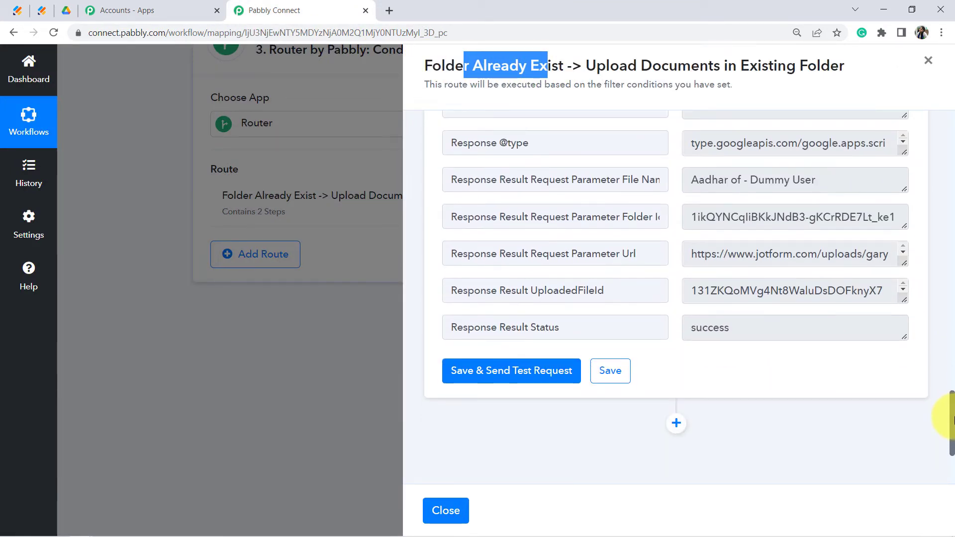
{"action": "left_click", "coordinate": [447, 513]}
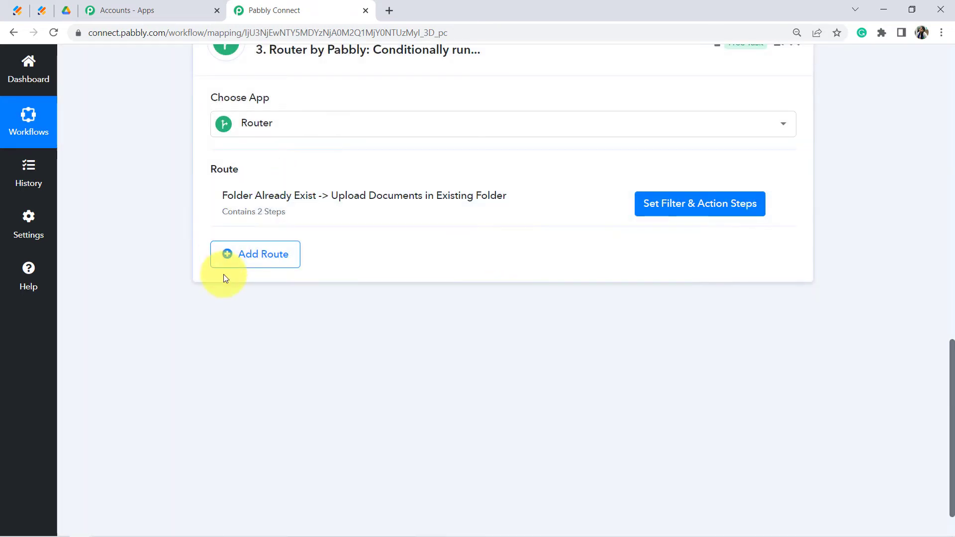
- Add a second route to the router
{"action": "left_click", "coordinate": [242, 261]}
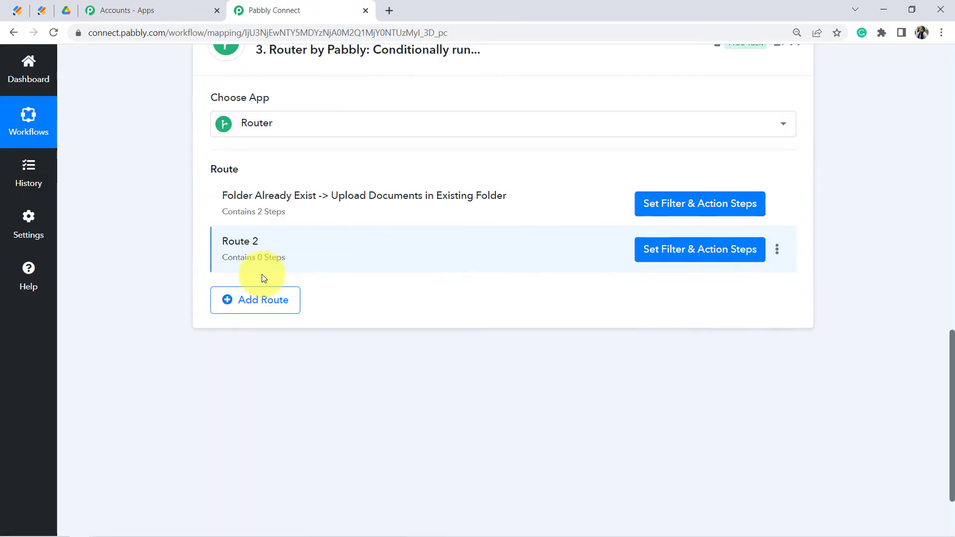
{"action": "left_click_drag", "start_coordinate": [233, 241], "coordinate": [258, 258]}
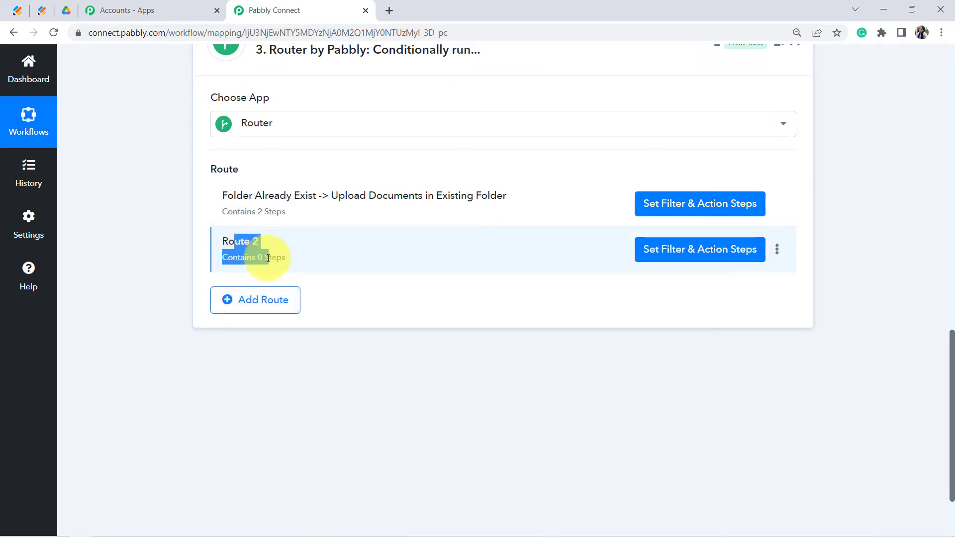
{"action": "left_click", "coordinate": [331, 250]}
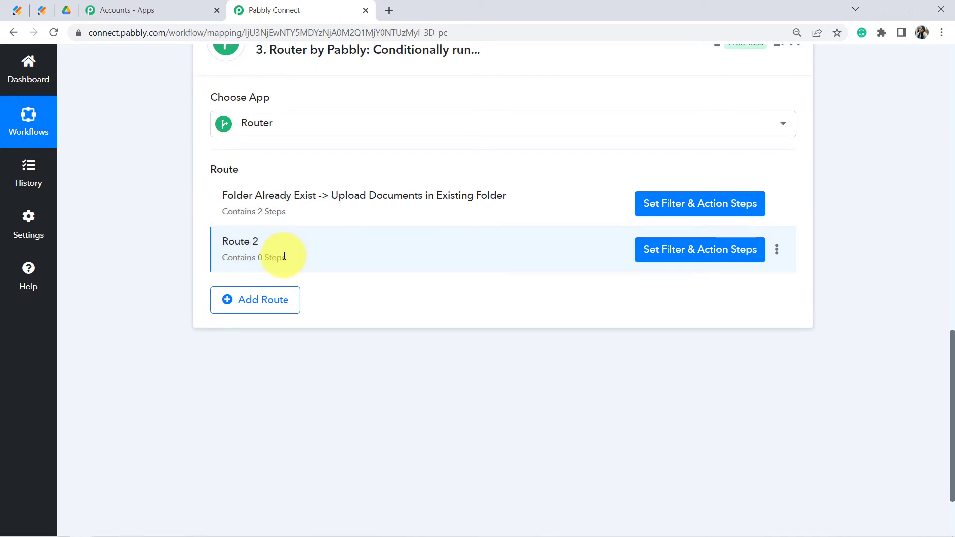
- Clone the route "Folder Already Exist -> Upload Documents in Existing Folder" and confirm the cloning
{"action": "left_click_drag", "start_coordinate": [214, 196], "coordinate": [565, 194]}
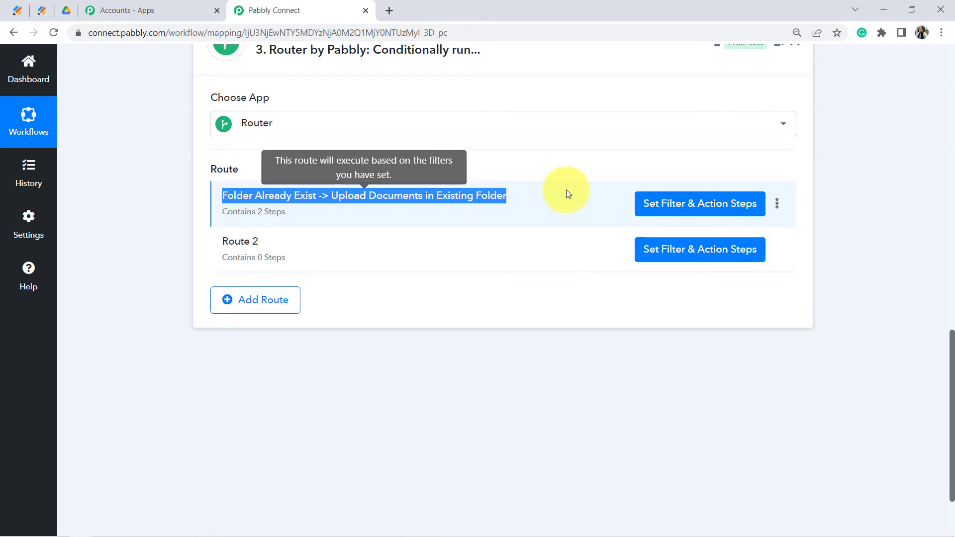
{"action": "left_click", "coordinate": [778, 204]}
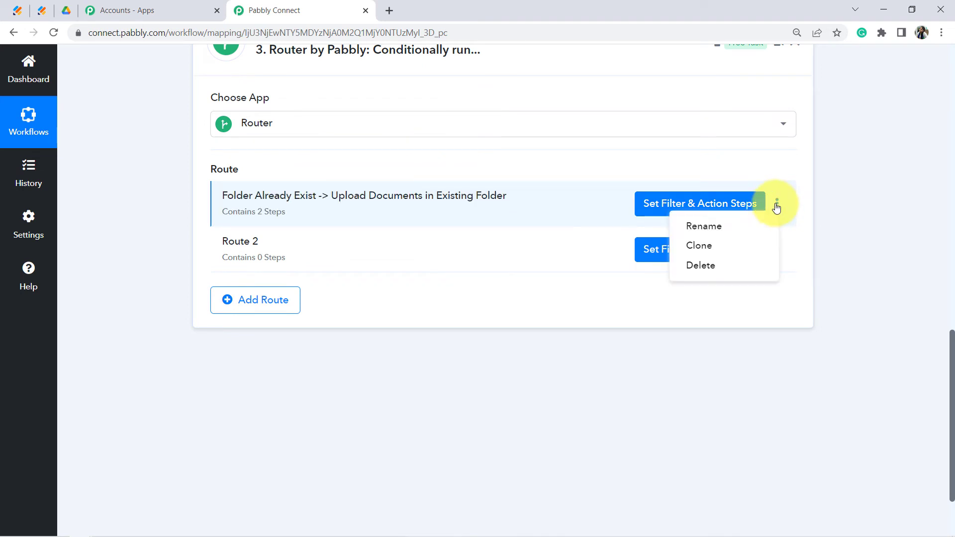
{"action": "left_click", "coordinate": [699, 247]}
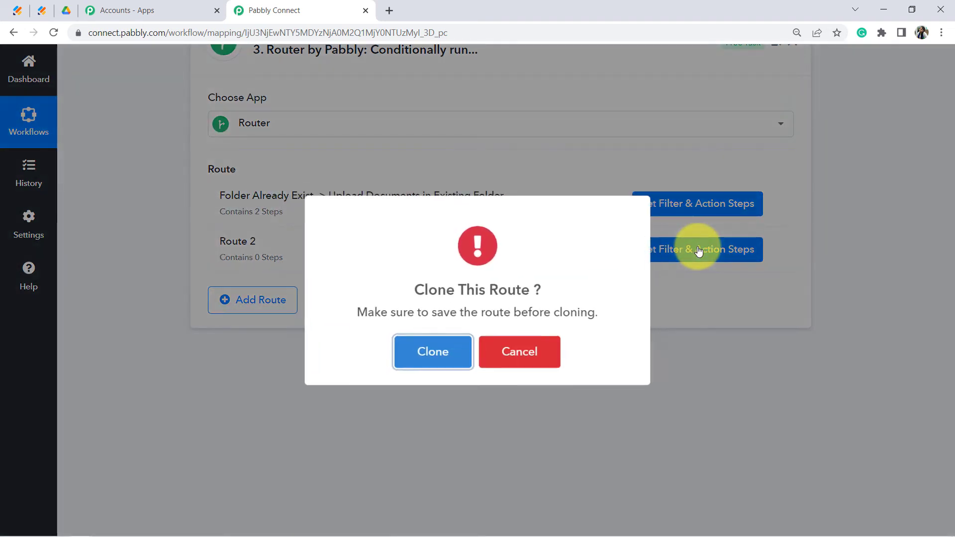
{"action": "left_click", "coordinate": [444, 358]}
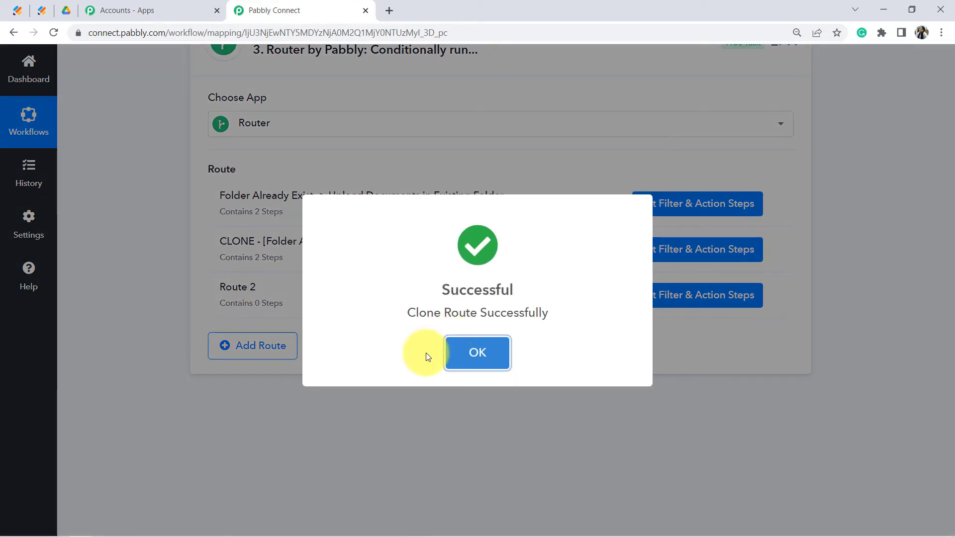
{"action": "left_click", "coordinate": [455, 354]}
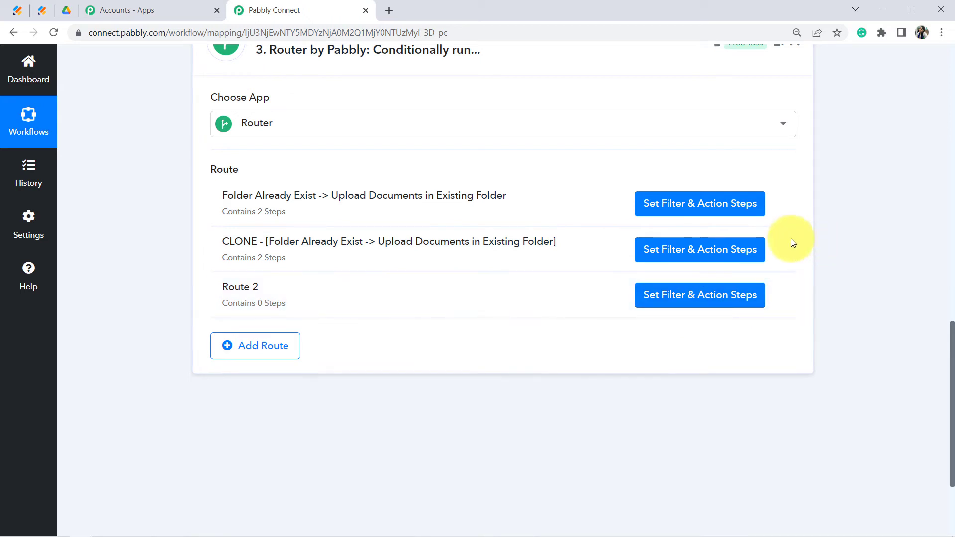
- Rename the cloned route to "Folder Does Not Exist -> Create New Folder & then Upload Documents" and save the new name
{"action": "left_click", "coordinate": [777, 251]}
{"action": "left_click", "coordinate": [724, 273]}
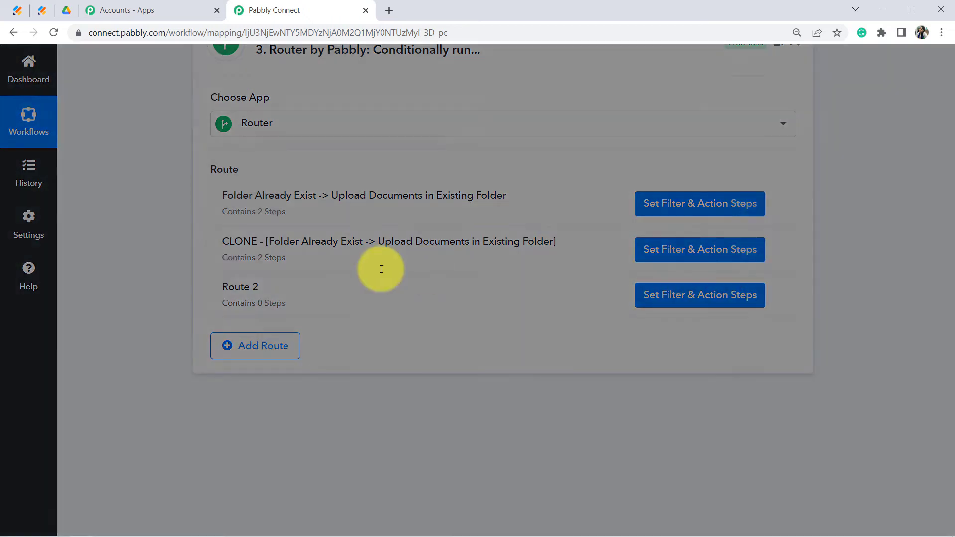
{"action": "left_click_drag", "start_coordinate": [335, 302], "coordinate": [205, 307]}
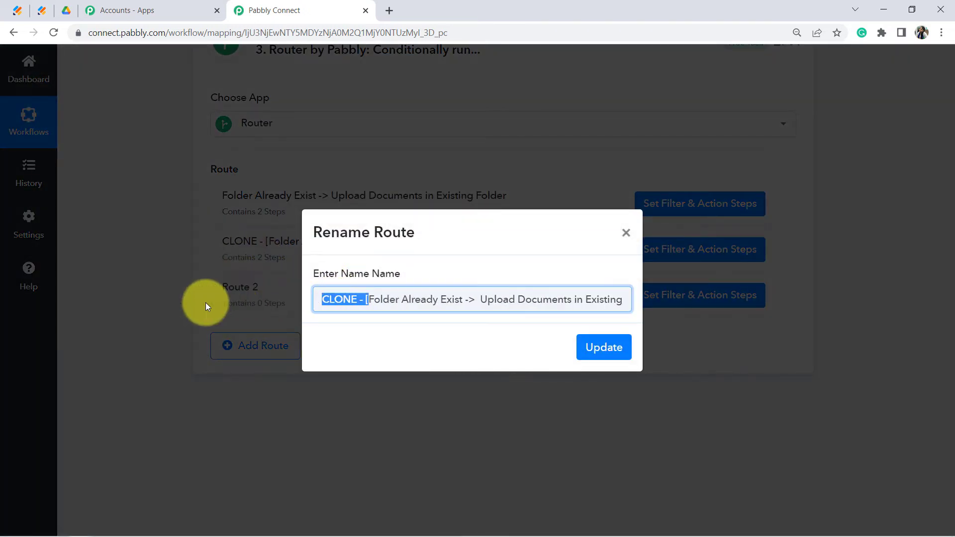
{"action": "key", "text": "BackSpace"}
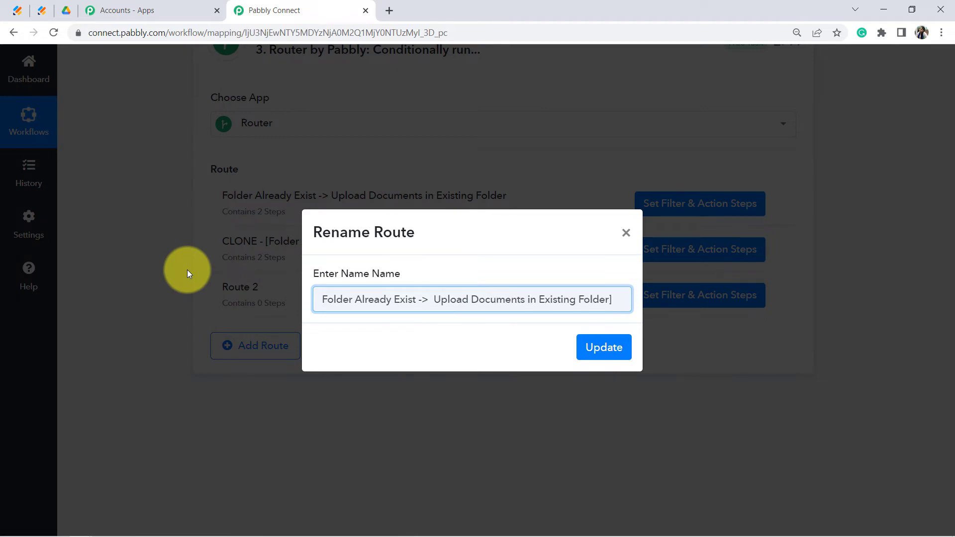
{"action": "type", "text": "Does N"}
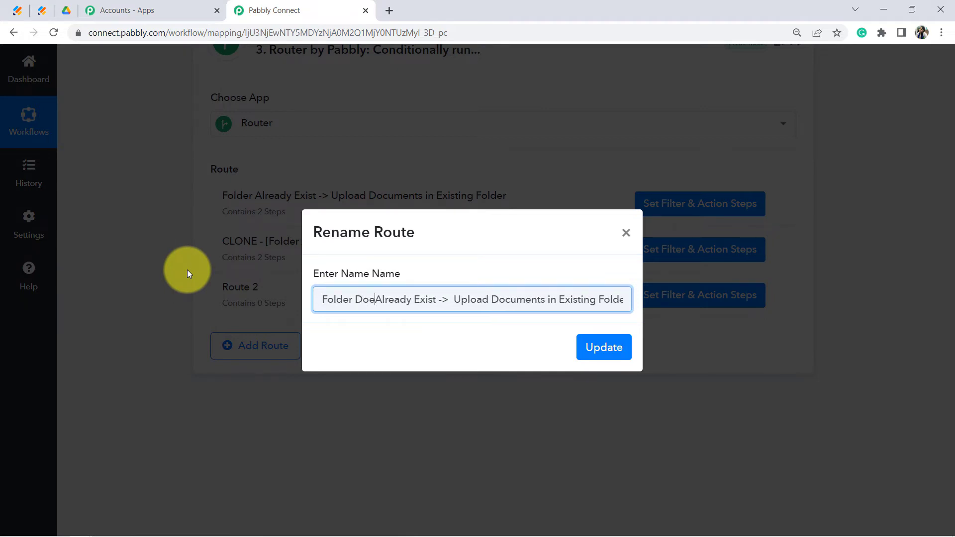
{"action": "type", "text": "ot"}
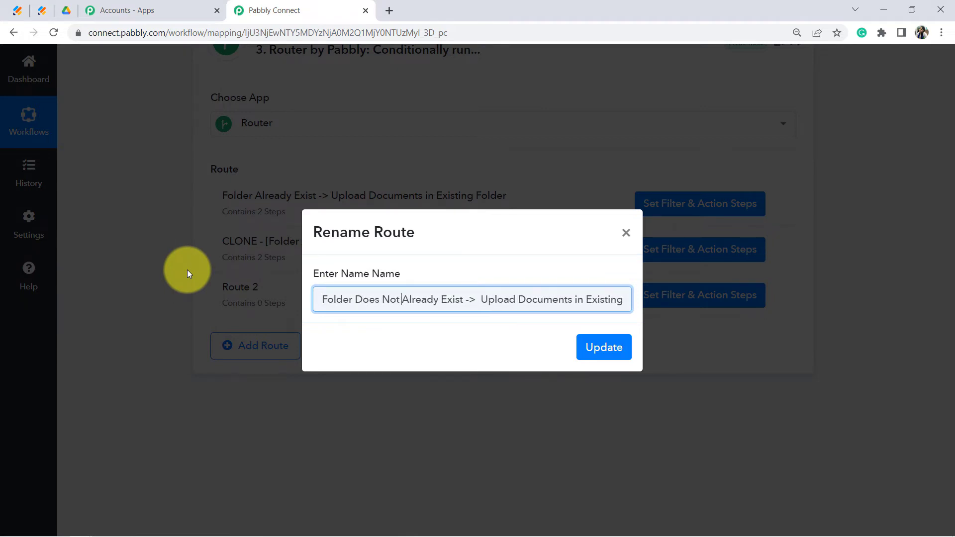
{"action": "key", "text": "Delete"}
{"action": "key", "text": "Delete"}
{"action": "key", "text": "Delete"}
{"action": "key", "text": "Delete"}
{"action": "key", "text": "Delete"}
{"action": "key", "text": "Delete"}
{"action": "key", "text": "Delete"}
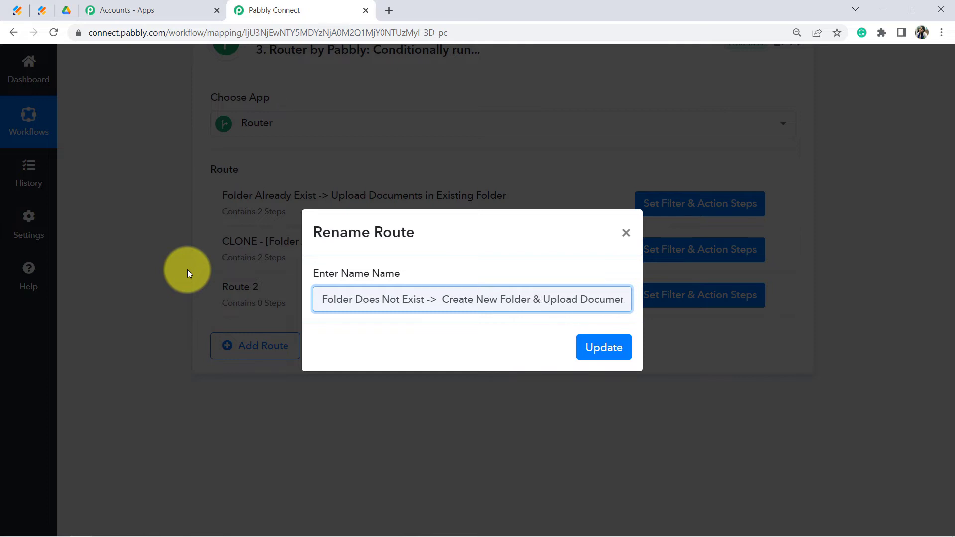
{"action": "key", "text": "Right"}
{"action": "key", "text": "Right"}
{"action": "key", "text": "Right"}
{"action": "key", "text": "Right"}
{"action": "key", "text": "Right"}
{"action": "key", "text": "Right"}
{"action": "key", "text": "Right"}
{"action": "key", "text": "Right"}
{"action": "key", "text": "Right"}
{"action": "key", "text": "Right"}
{"action": "key", "text": "Right"}
{"action": "key", "text": "Right"}
{"action": "key", "text": "Right"}
{"action": "key", "text": "Right"}
{"action": "key", "text": "Right"}
{"action": "key", "text": "Right"}
{"action": "key", "text": "Right"}
{"action": "key", "text": "Right"}
{"action": "key", "text": "Right"}
{"action": "key", "text": "Right"}
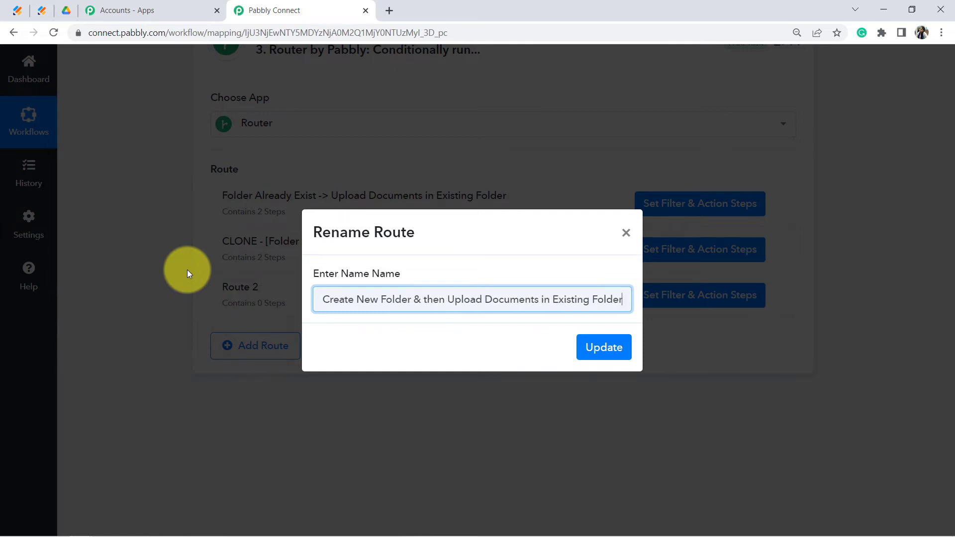
{"action": "key", "text": "Left"}
{"action": "key", "text": "Left"}
{"action": "key", "text": "Left"}
{"action": "key", "text": "Left"}
{"action": "key", "text": "Left"}
{"action": "key", "text": "Left"}
{"action": "key", "text": "Left"}
{"action": "key", "text": "Left"}
{"action": "key", "text": "Left"}
{"action": "key", "text": "Left"}
{"action": "key", "text": "Left"}
{"action": "key", "text": "Left"}
{"action": "key", "text": "Left"}
{"action": "key", "text": "Left"}
{"action": "key", "text": "Left"}
{"action": "key", "text": "Left"}
{"action": "key", "text": "Left"}
{"action": "key", "text": "Left"}
{"action": "key", "text": "Left"}
{"action": "key", "text": "Left"}
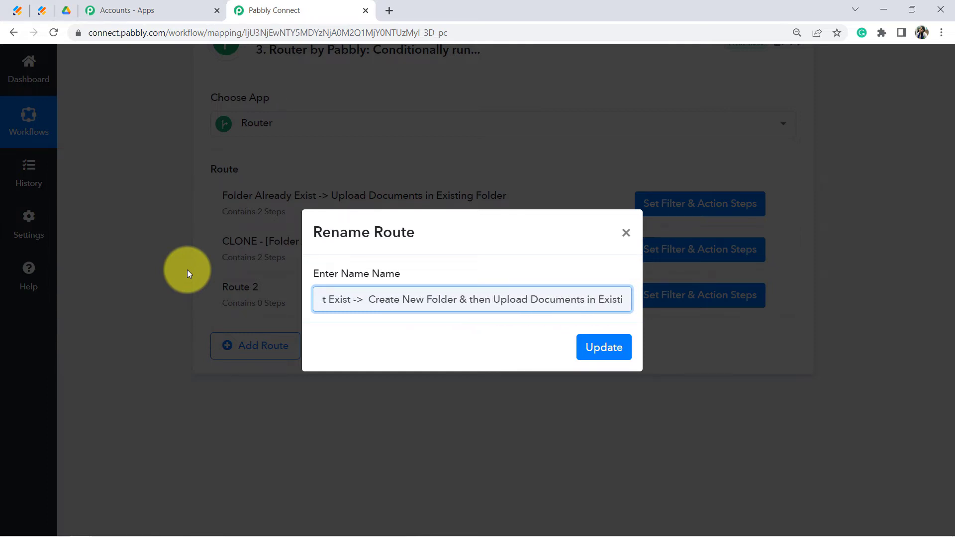
{"action": "key", "text": "Left"}
{"action": "key", "text": "Left"}
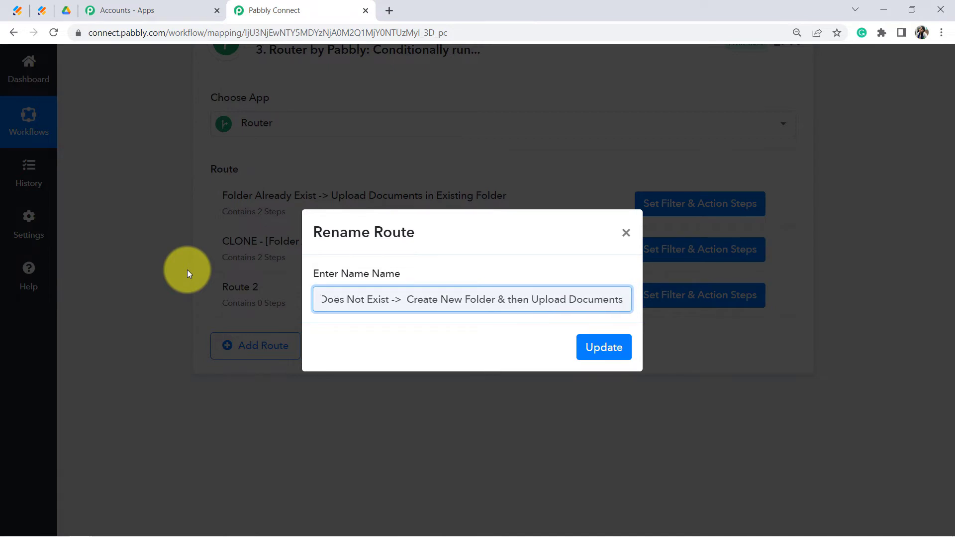
{"action": "key", "text": "Home"}
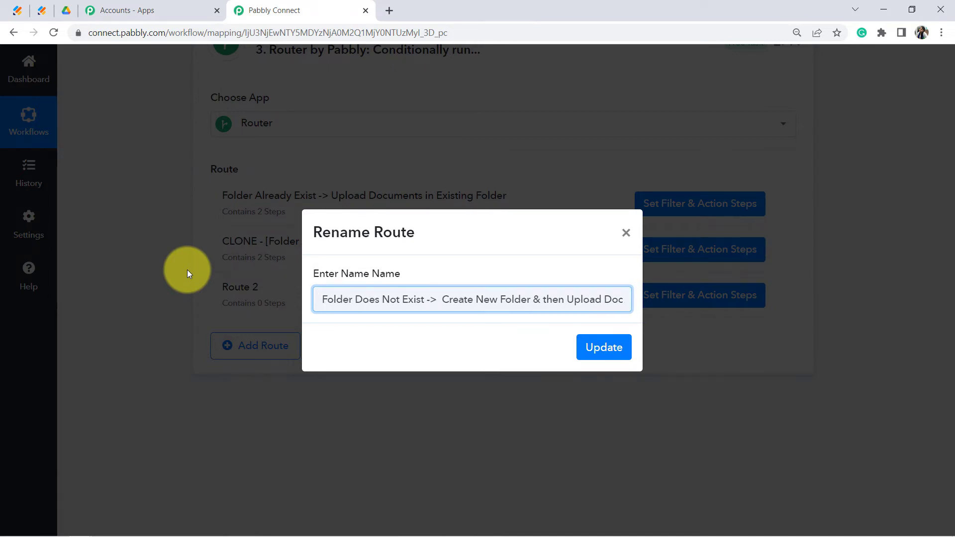
{"action": "key", "text": "shift+Right"}
{"action": "key", "text": "shift+Right"}
{"action": "key", "text": "shift+Right"}
{"action": "key", "text": "shift+Right"}
{"action": "key", "text": "shift+Right"}
{"action": "key", "text": "shift+Right"}
{"action": "key", "text": "shift+Right"}
{"action": "key", "text": "shift+Right"}
{"action": "key", "text": "shift+Right"}
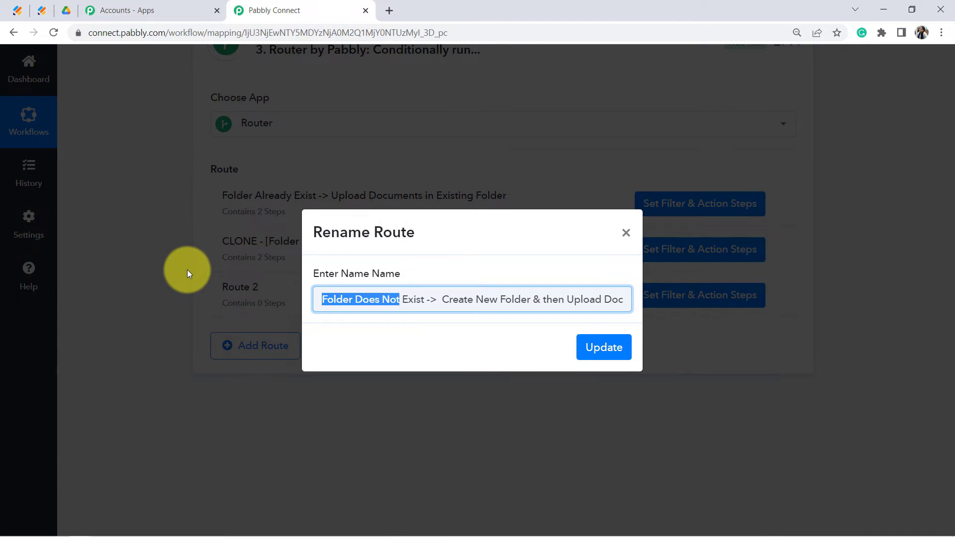
{"action": "key", "text": "shift+Right"}
{"action": "key", "text": "shift+Right"}
{"action": "key", "text": "shift+Right"}
{"action": "key", "text": "shift+Right"}
{"action": "key", "text": "shift+Right"}
{"action": "key", "text": "shift+Right"}
{"action": "key", "text": "shift+Right"}
{"action": "key", "text": "shift+Right"}
{"action": "key", "text": "shift+Right"}
{"action": "key", "text": "shift+Right"}
{"action": "key", "text": "shift+Right"}
{"action": "key", "text": "shift+Right"}
{"action": "key", "text": "shift+Right"}
{"action": "key", "text": "shift+Right"}
{"action": "key", "text": "shift+Right"}
{"action": "key", "text": "shift+Right"}
{"action": "key", "text": "shift+Right"}
{"action": "key", "text": "shift+Right"}
{"action": "key", "text": "shift+Right"}
{"action": "key", "text": "shift+Right"}
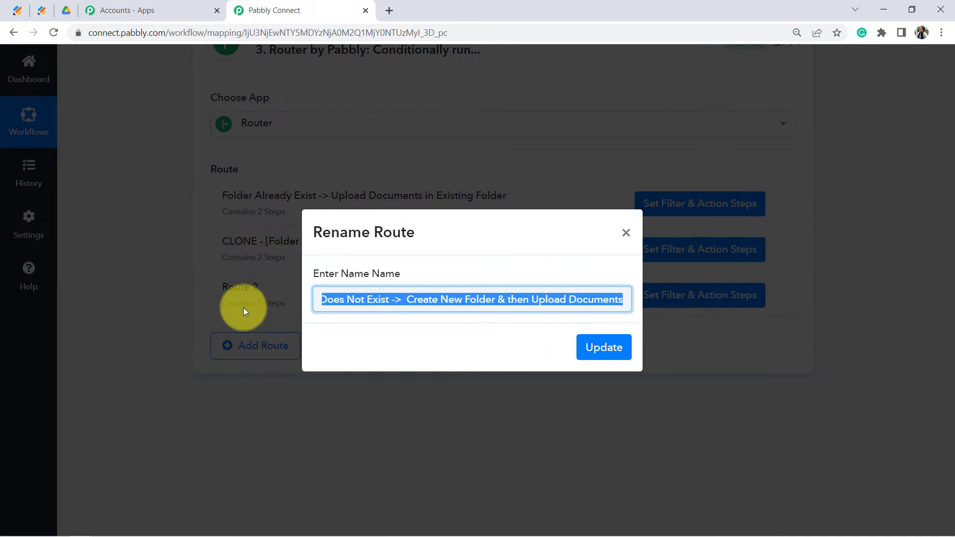
{"action": "left_click", "coordinate": [607, 351]}
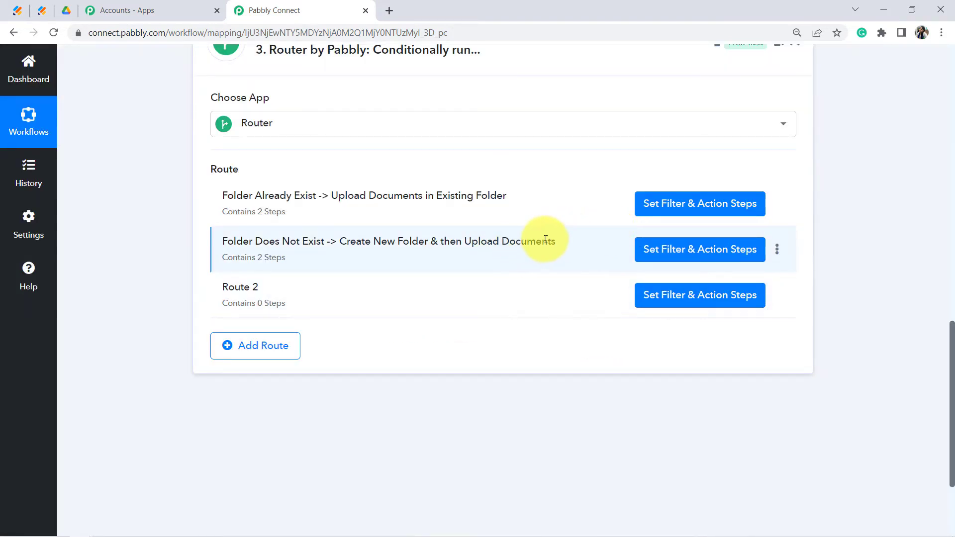
- Delete the empty Route 2 from the router and confirm the deletion
{"action": "left_click_drag", "start_coordinate": [393, 243], "coordinate": [488, 242]}
{"action": "left_click", "coordinate": [807, 289]}
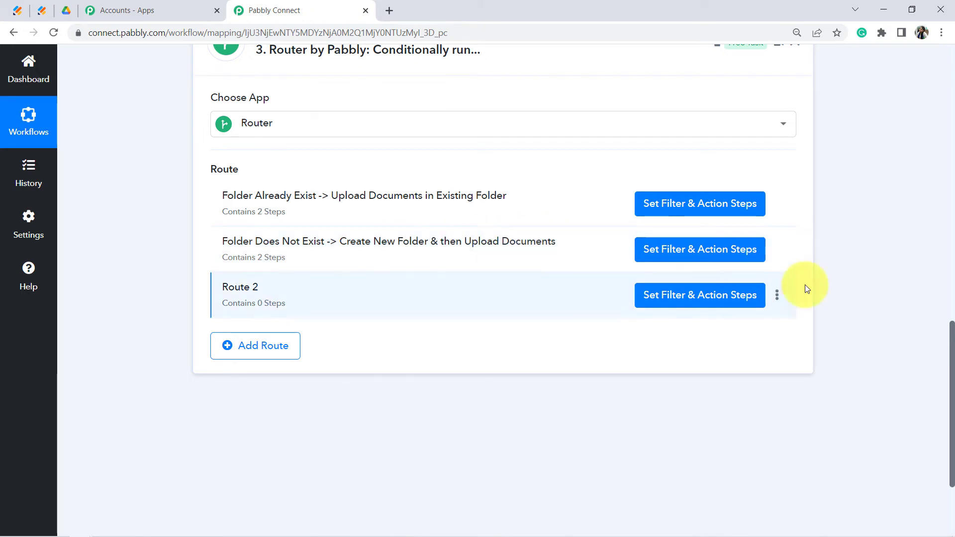
{"action": "left_click", "coordinate": [778, 299]}
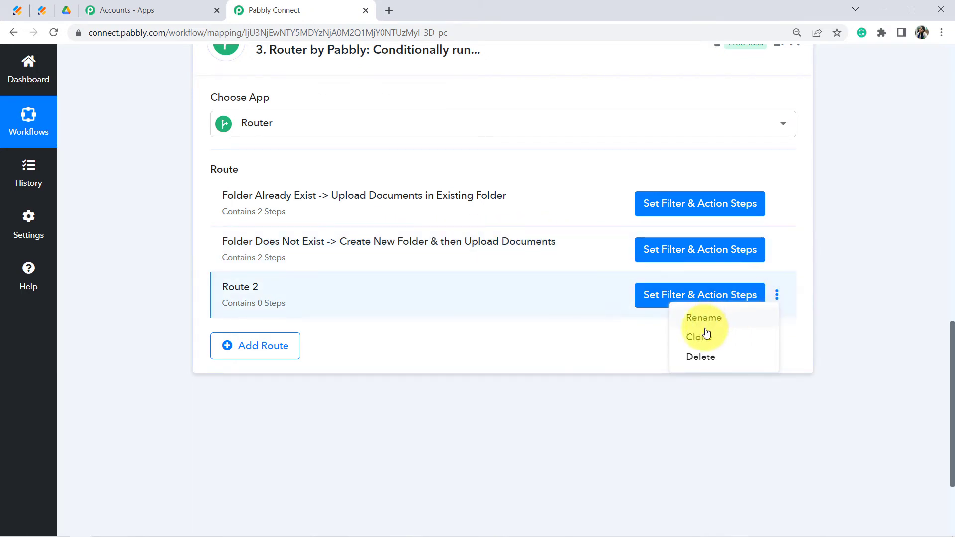
{"action": "left_click", "coordinate": [700, 358]}
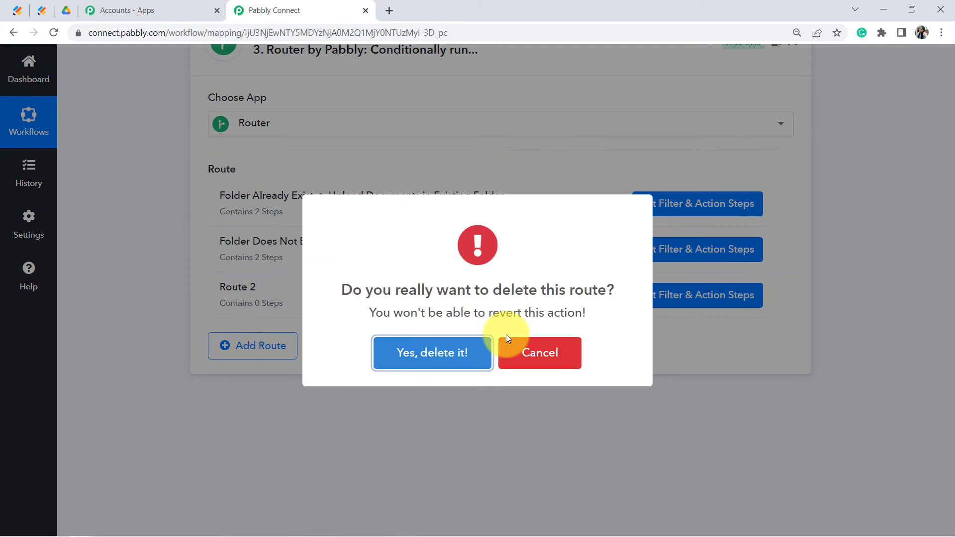
{"action": "left_click", "coordinate": [450, 350]}
{"action": "left_click", "coordinate": [448, 356]}
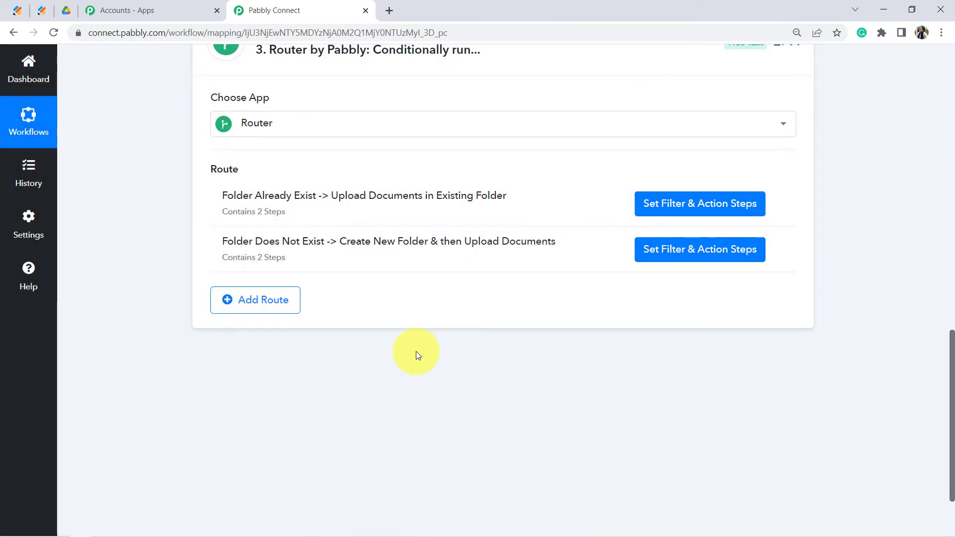
- Open the filter of the "Folder Does Not Exist" route and select Files 0 Id from the Google Drive folder search as its label
{"action": "left_click", "coordinate": [679, 254]}
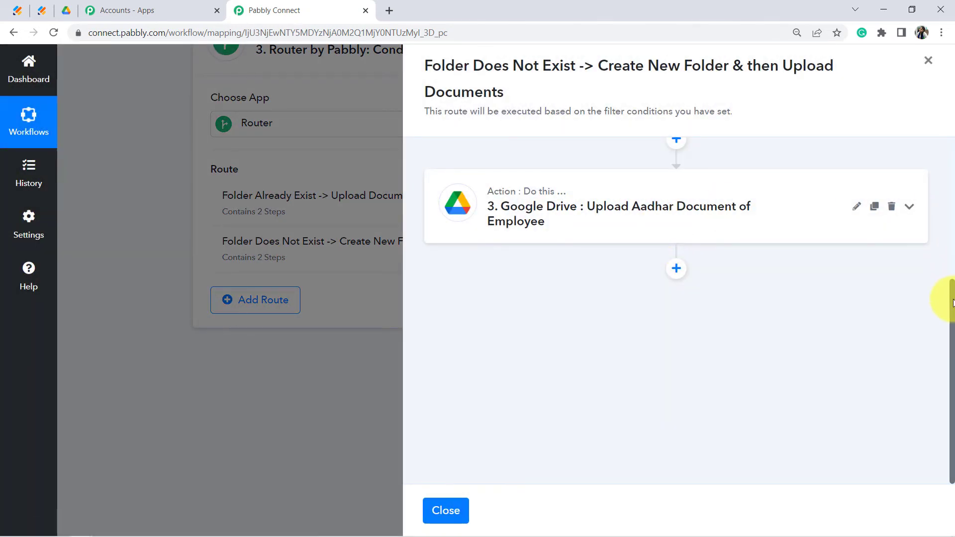
{"action": "scroll", "coordinate": [952, 302], "scroll_direction": "up", "scroll_amount": 5}
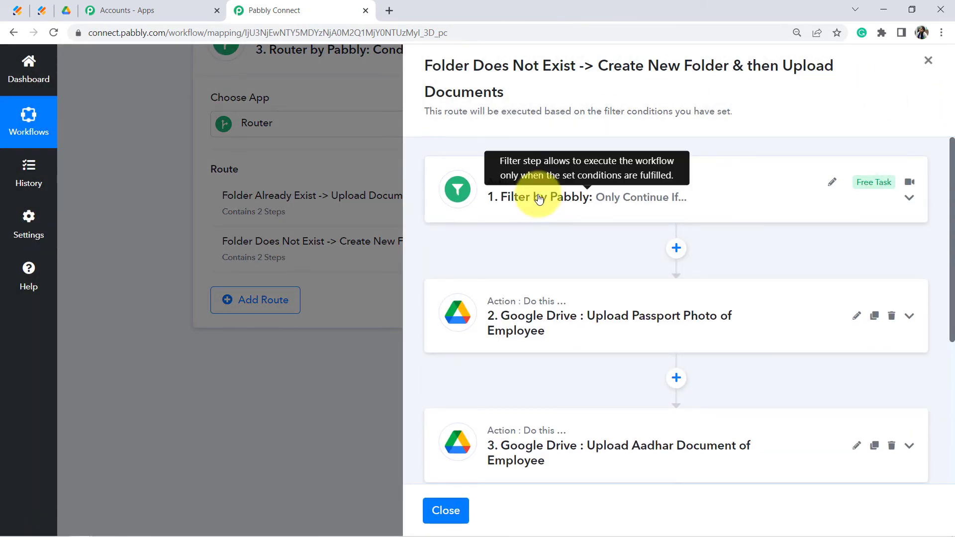
{"action": "left_click", "coordinate": [539, 198]}
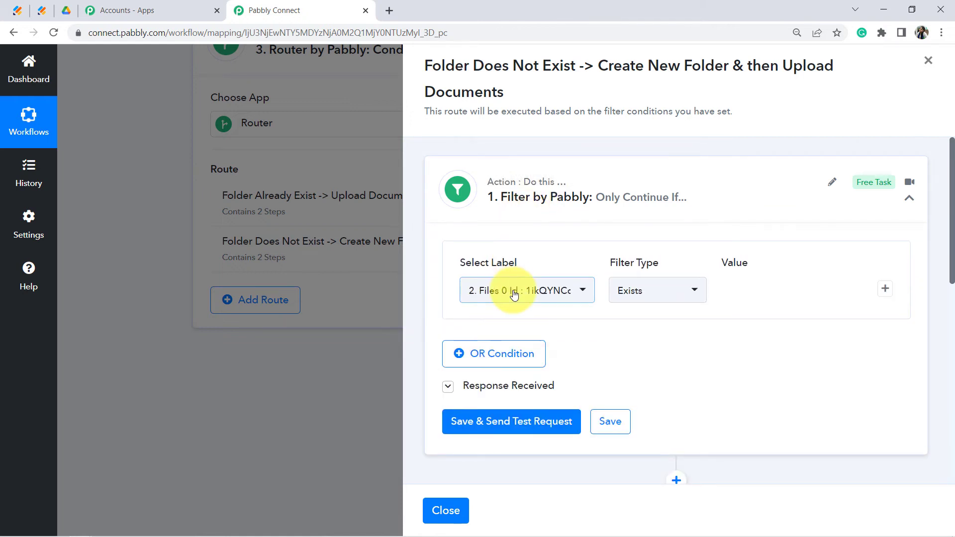
{"action": "left_click", "coordinate": [515, 295]}
{"action": "left_click", "coordinate": [526, 358]}
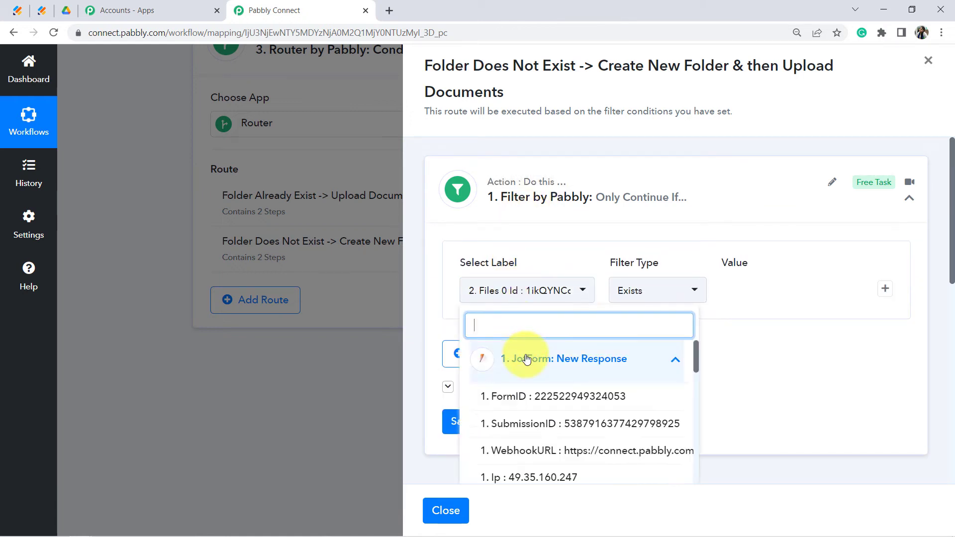
{"action": "left_click", "coordinate": [527, 359]}
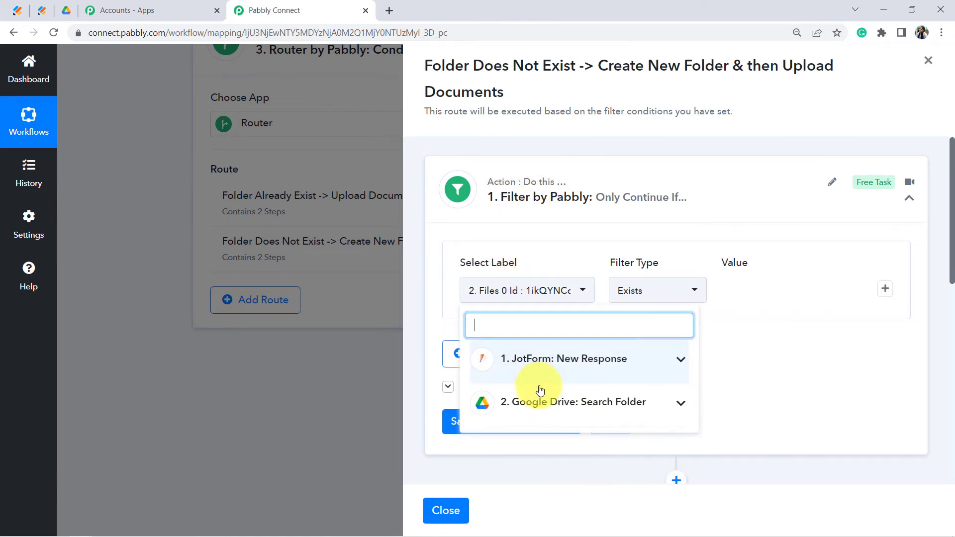
{"action": "left_click", "coordinate": [585, 402]}
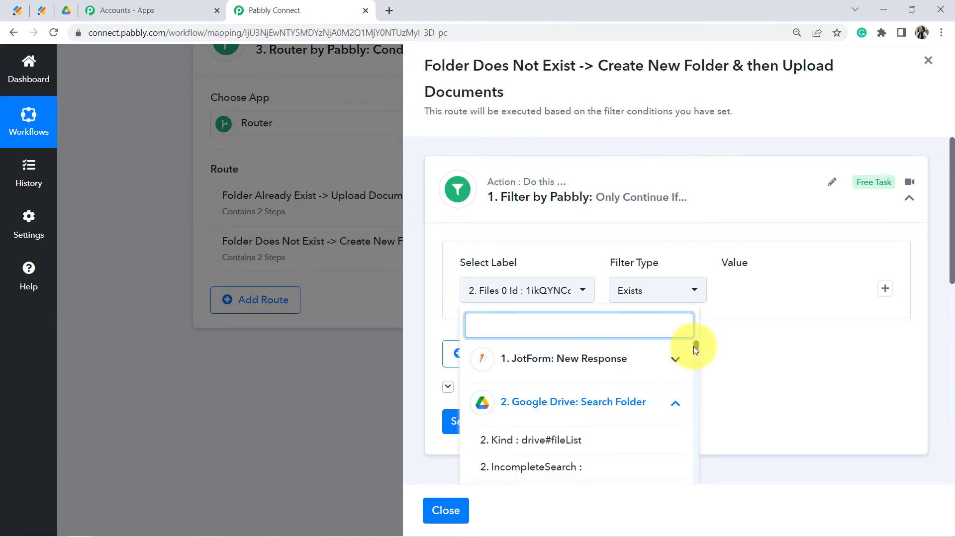
{"action": "scroll", "coordinate": [695, 349], "scroll_direction": "down", "scroll_amount": 2}
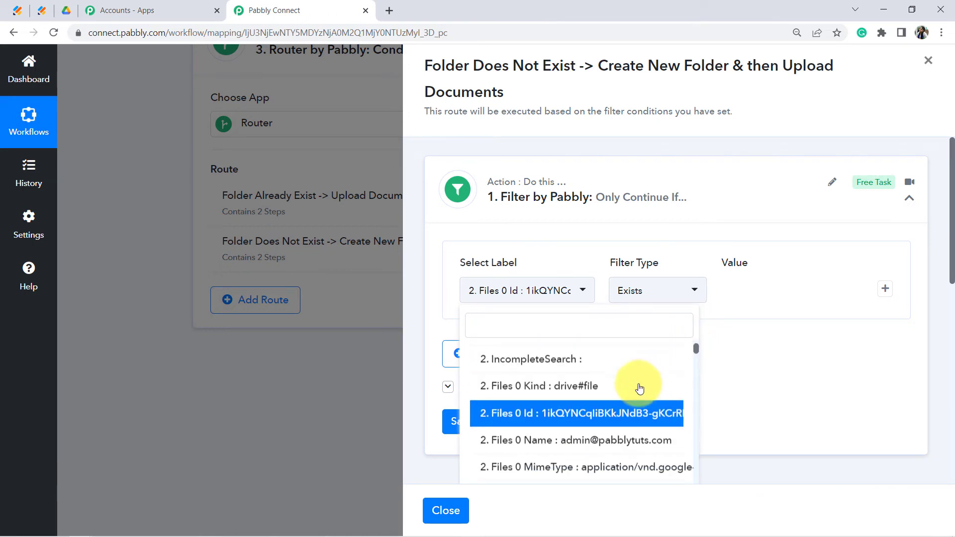
{"action": "left_click", "coordinate": [554, 421]}
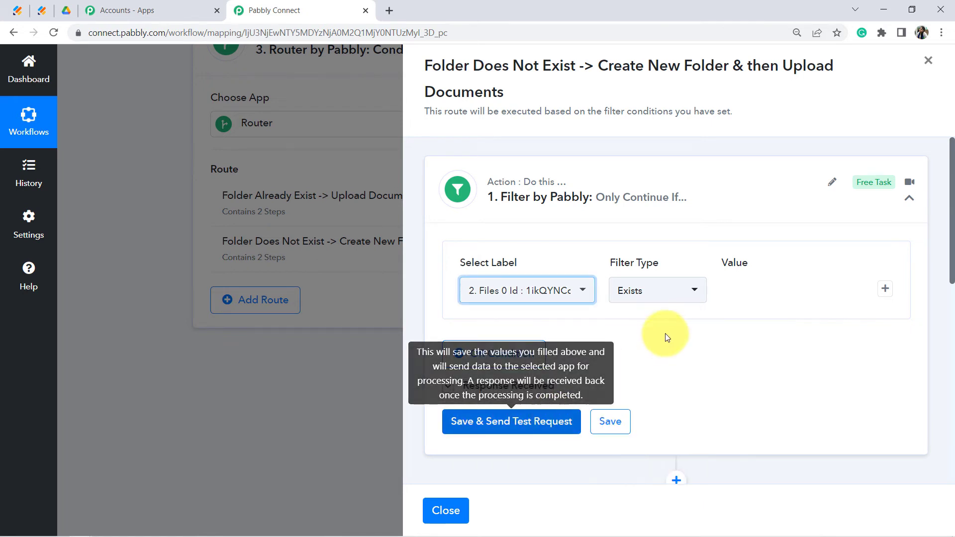
- Set the filter type to "Does not contain", then save, send a test request and review the response
{"action": "left_click", "coordinate": [660, 305]}
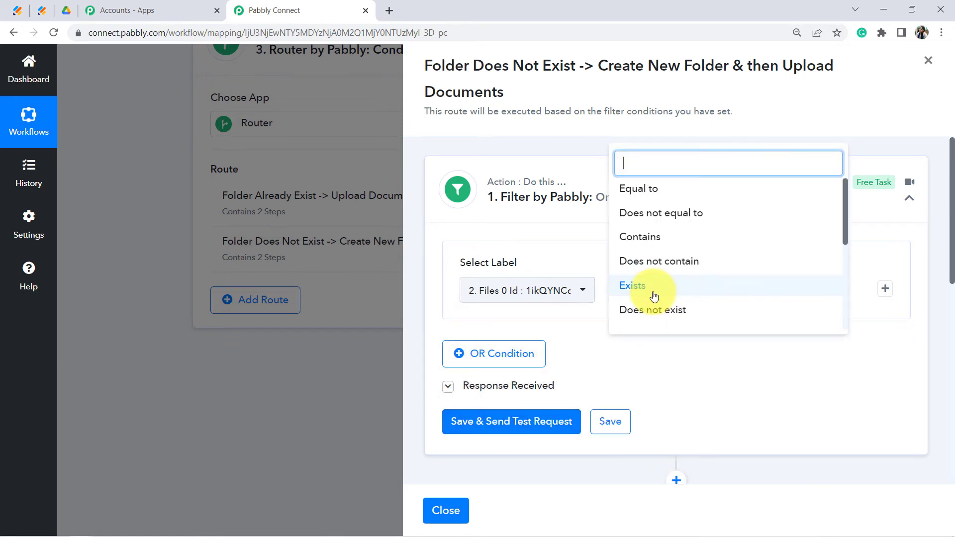
{"action": "left_click", "coordinate": [653, 262]}
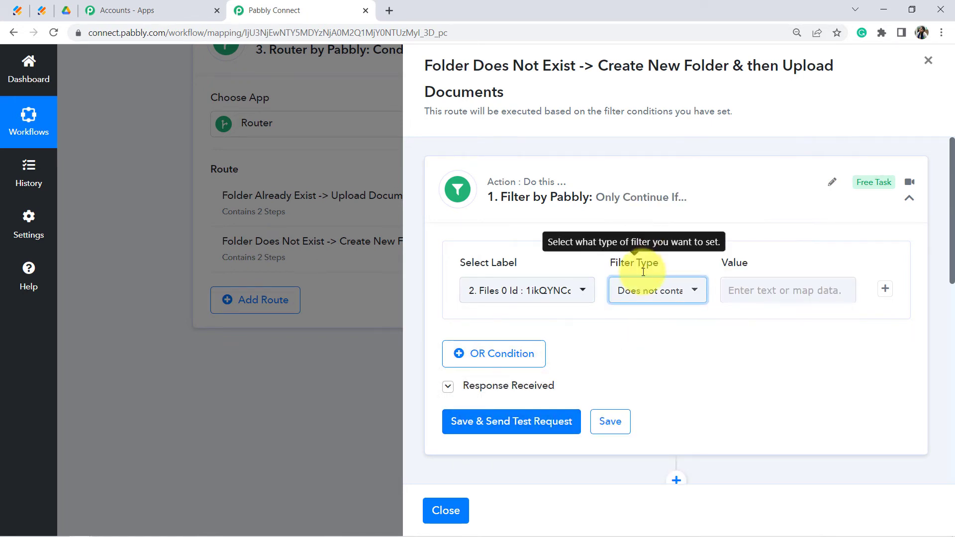
{"action": "left_click", "coordinate": [490, 422]}
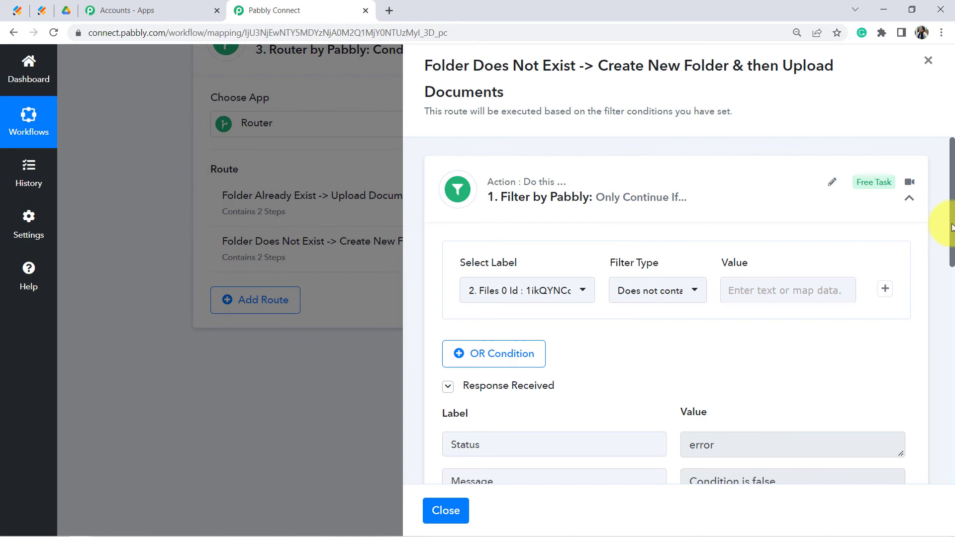
{"action": "left_click_drag", "start_coordinate": [952, 228], "coordinate": [952, 244]}
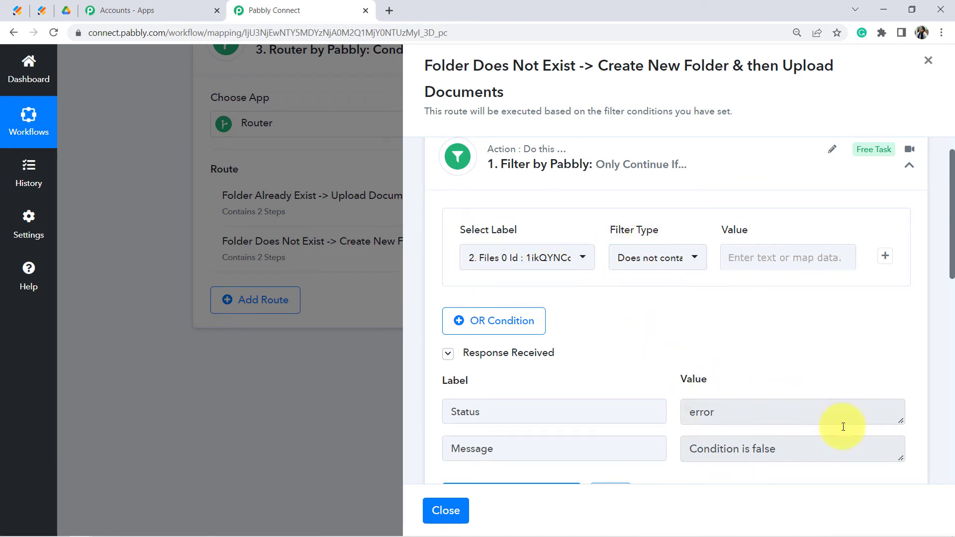
- Insert a Google Drive action between the filter and the passport photo upload, with "Create a Sub Folder" as its event
{"action": "left_click_drag", "start_coordinate": [953, 215], "coordinate": [951, 341]}
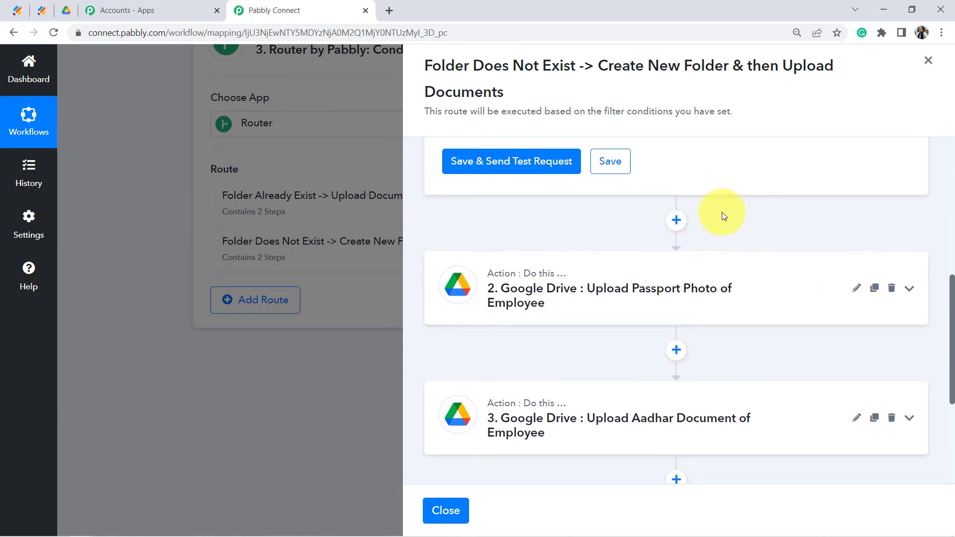
{"action": "left_click", "coordinate": [677, 221]}
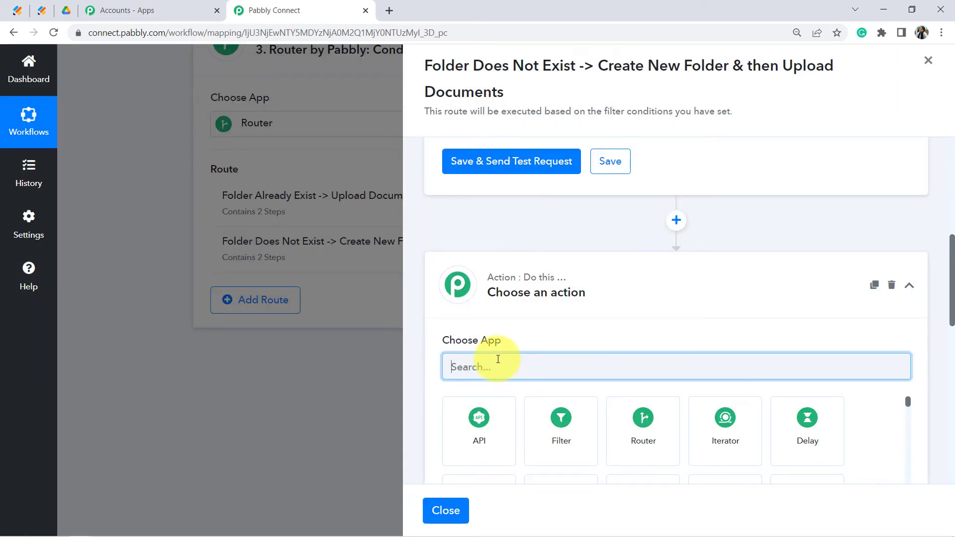
{"action": "type", "text": "google dri"}
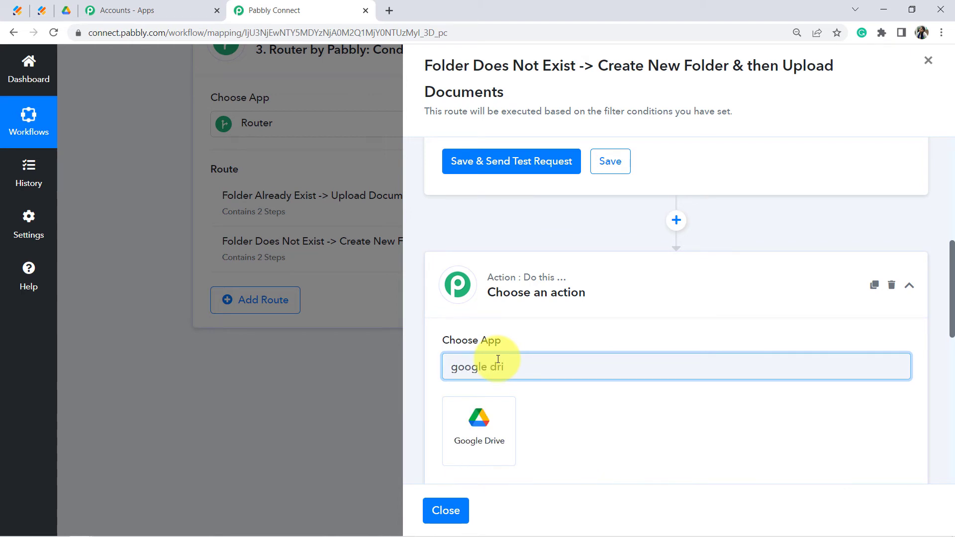
{"action": "left_click", "coordinate": [493, 419]}
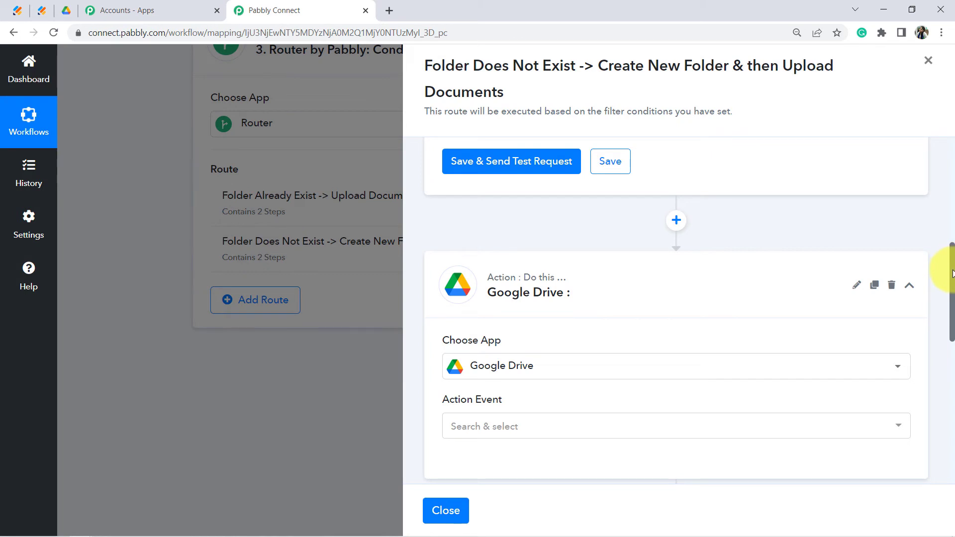
{"action": "scroll", "coordinate": [953, 274], "scroll_direction": "down", "scroll_amount": 2}
{"action": "left_click", "coordinate": [488, 342]}
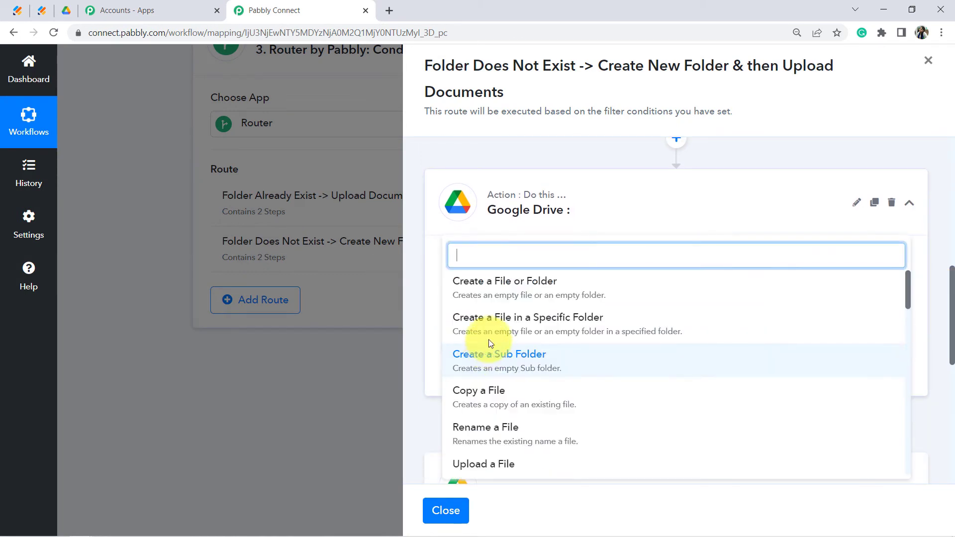
{"action": "left_click", "coordinate": [500, 359]}
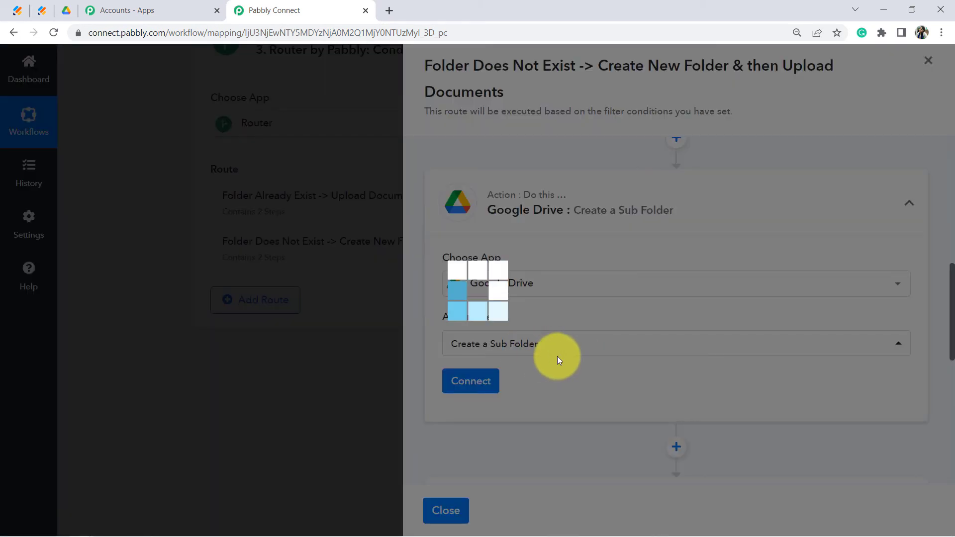
- Connect the sub-folder action through the existing Google Drive #276 connection and choose All Employees Documents as its parent folder
{"action": "left_click", "coordinate": [485, 382]}
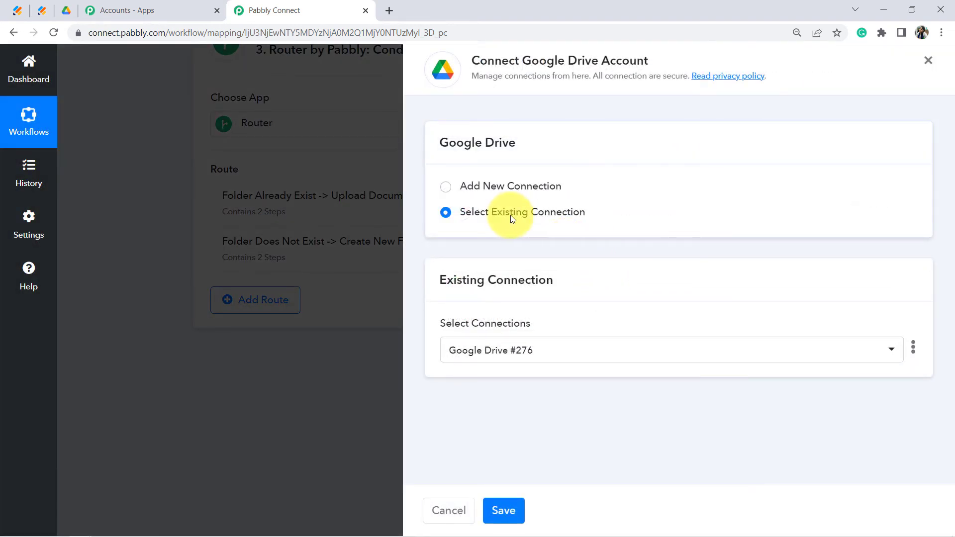
{"action": "left_click", "coordinate": [504, 511]}
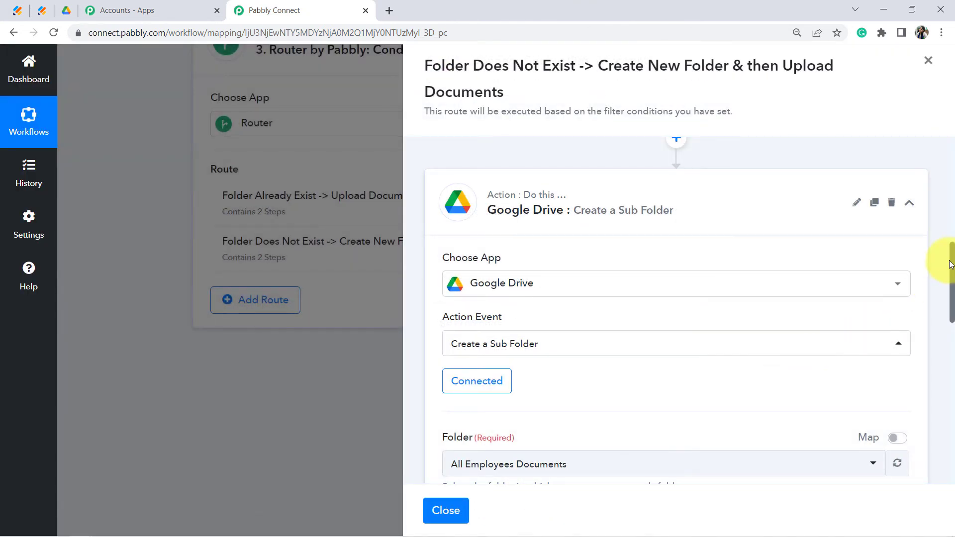
{"action": "left_click_drag", "start_coordinate": [951, 262], "coordinate": [943, 312]}
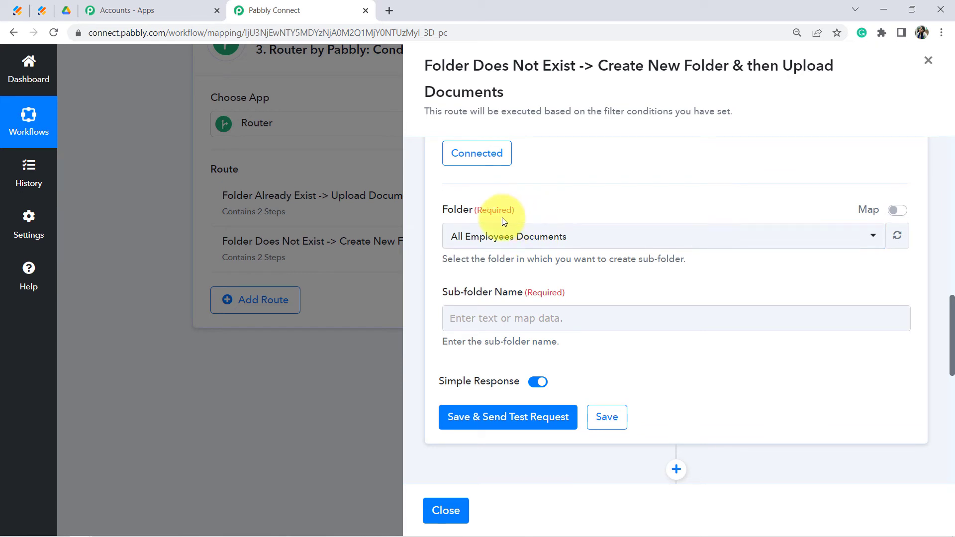
{"action": "left_click", "coordinate": [472, 238]}
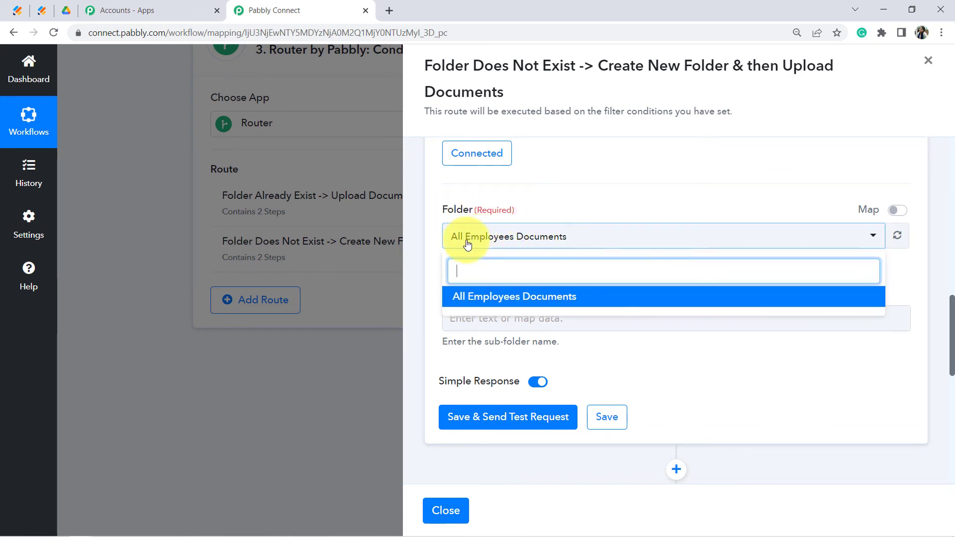
{"action": "left_click", "coordinate": [505, 298]}
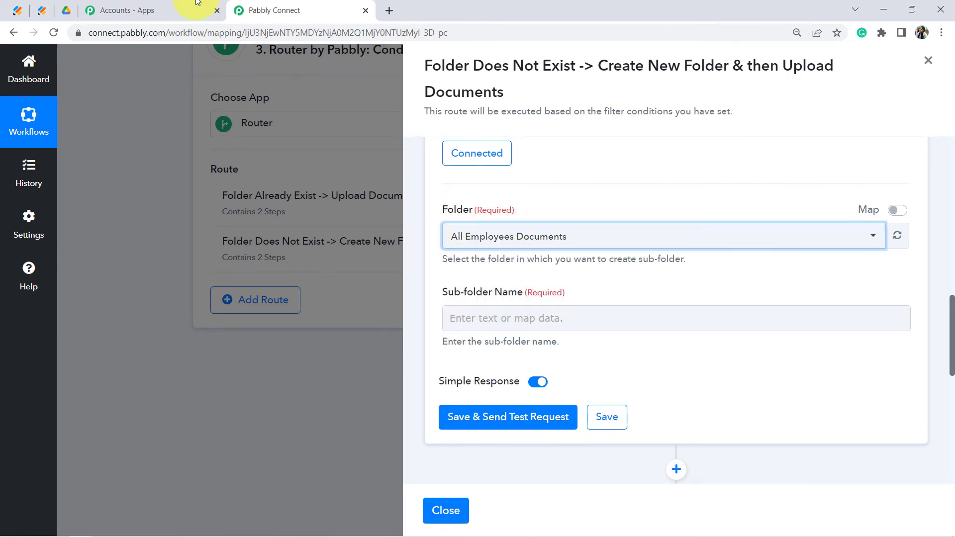
- Switch to Google Drive, inspect the contents of the All Employees Documents folder, and return to the Pabbly Connect workflow
{"action": "left_click", "coordinate": [70, 10]}
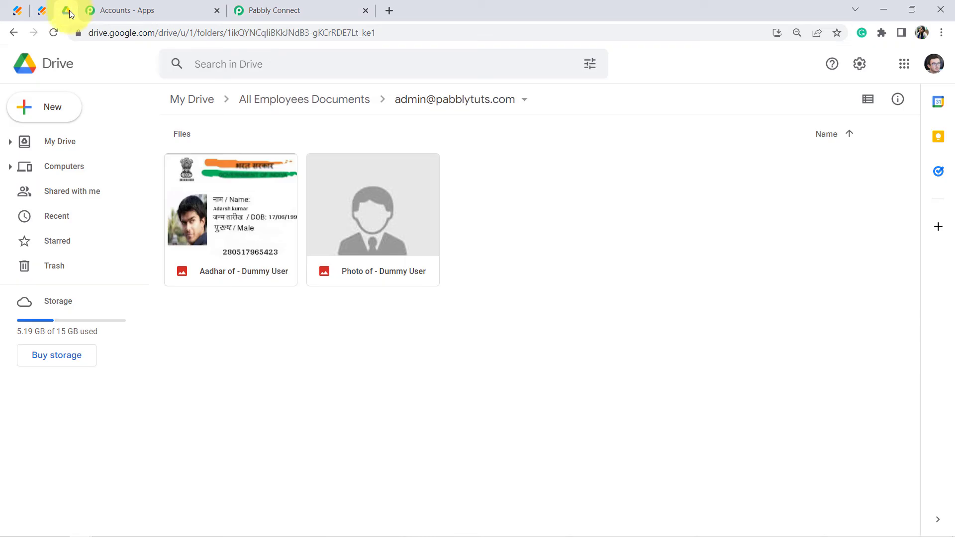
{"action": "left_click", "coordinate": [272, 102]}
{"action": "left_click", "coordinate": [275, 102]}
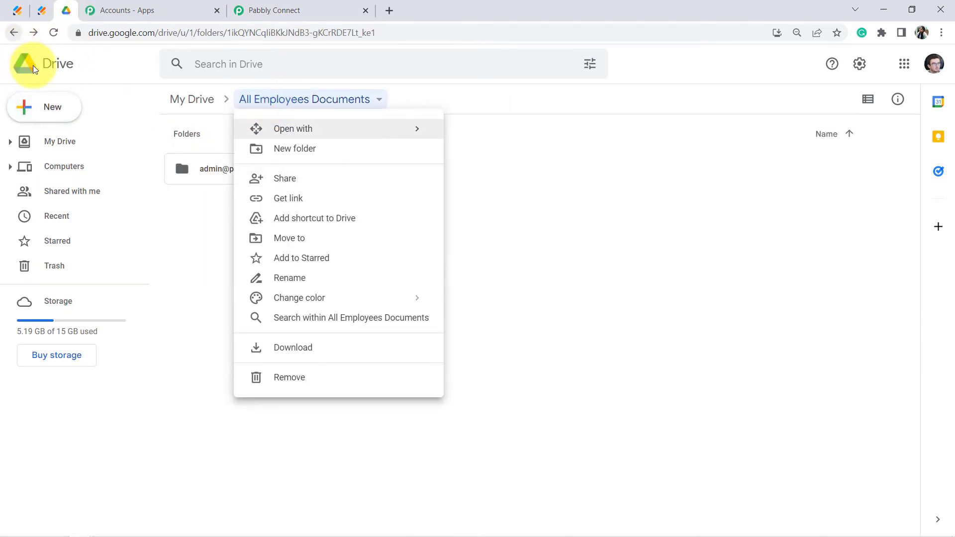
{"action": "double_click", "coordinate": [199, 168]}
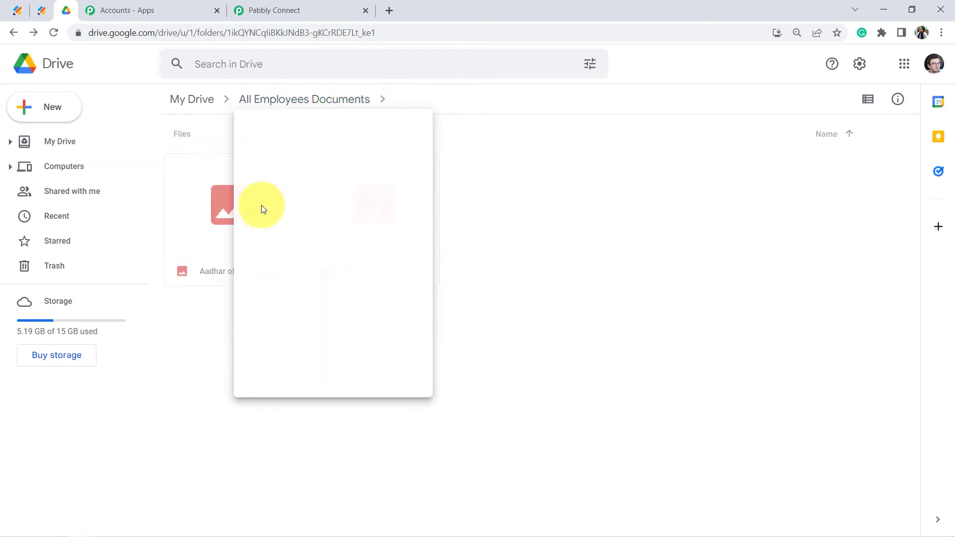
{"action": "left_click", "coordinate": [62, 144]}
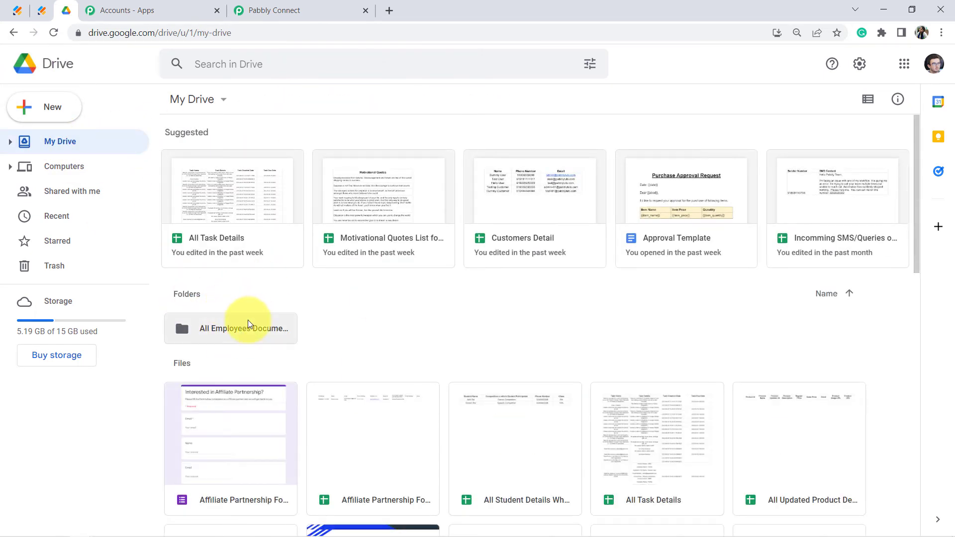
{"action": "double_click", "coordinate": [244, 330]}
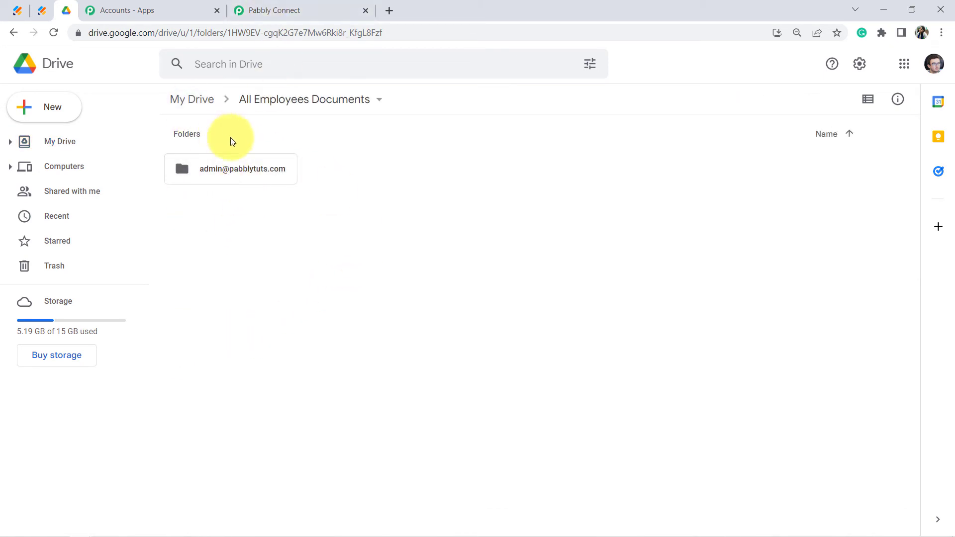
{"action": "left_click", "coordinate": [271, 7]}
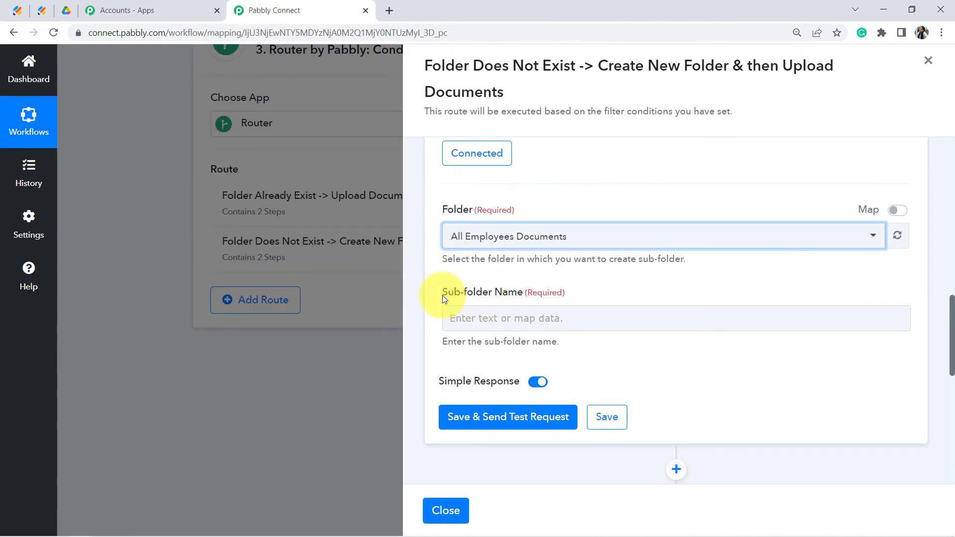
- Map the sub-folder name to RawRequest Q7 Email7 from the JotForm response, then save and send a test request
{"action": "left_click_drag", "start_coordinate": [443, 298], "coordinate": [538, 304]}
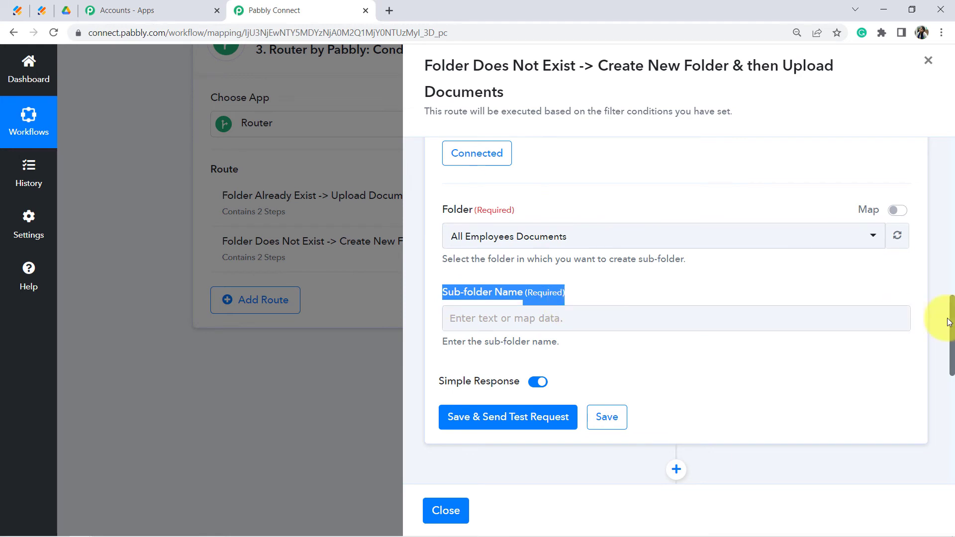
{"action": "scroll", "coordinate": [953, 318], "scroll_direction": "down", "scroll_amount": 2}
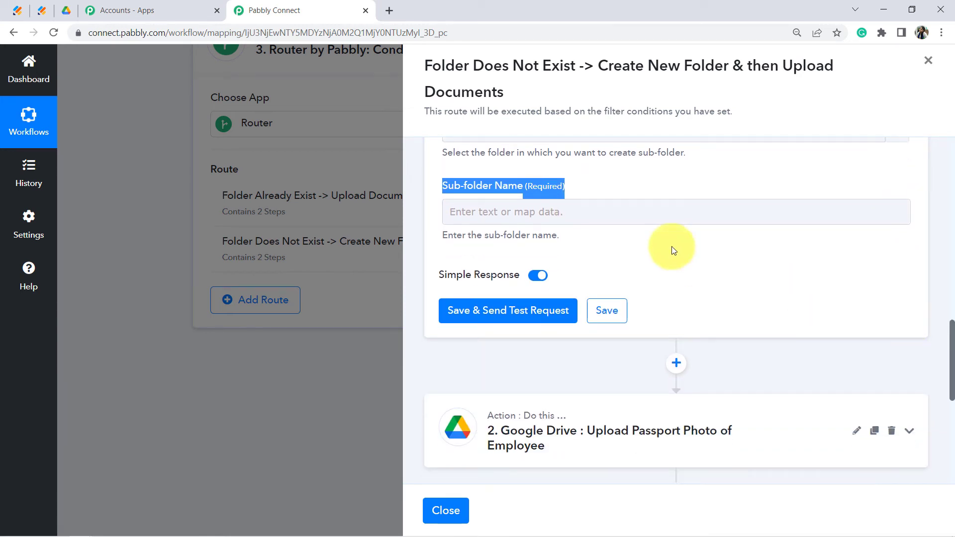
{"action": "left_click", "coordinate": [538, 209]}
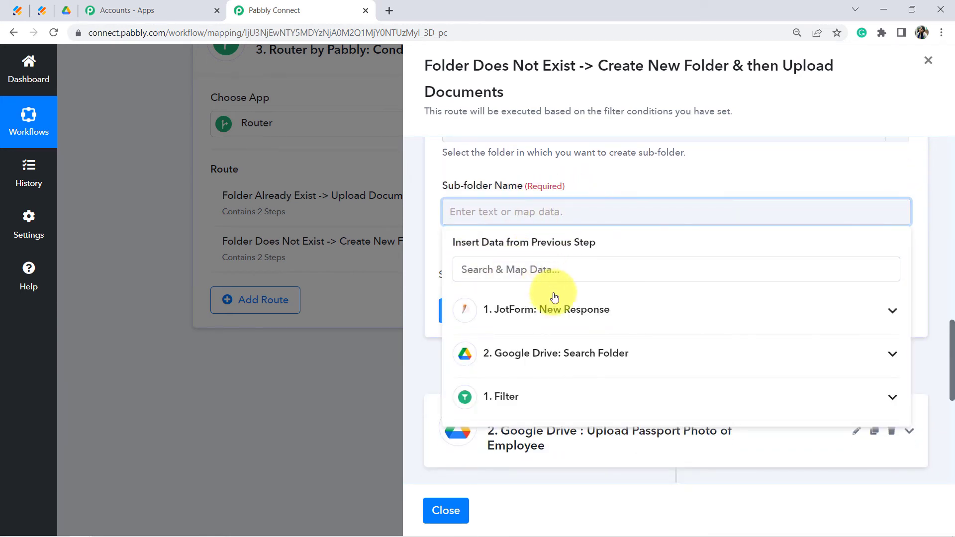
{"action": "left_click", "coordinate": [554, 309]}
{"action": "type", "text": "emai"}
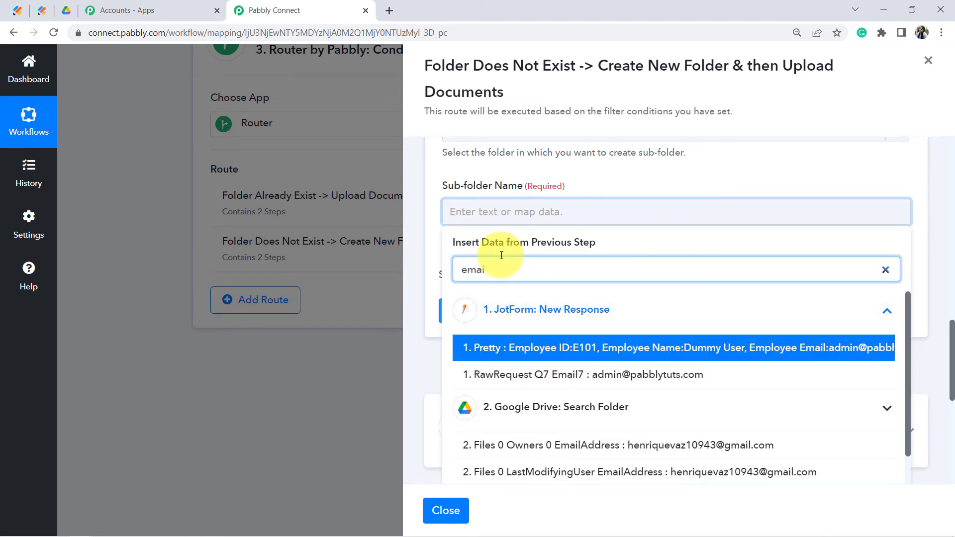
{"action": "left_click", "coordinate": [614, 375]}
{"action": "left_click", "coordinate": [512, 187]}
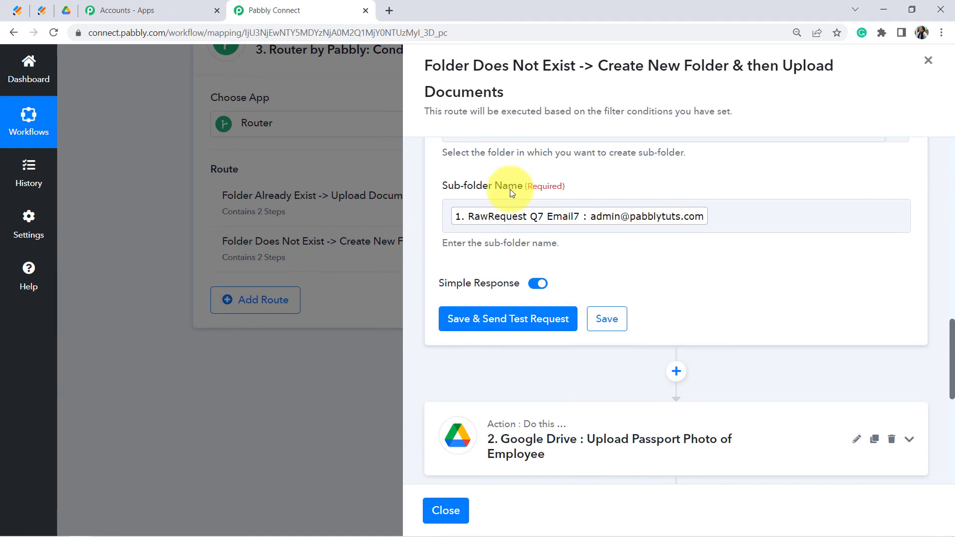
{"action": "left_click", "coordinate": [470, 321]}
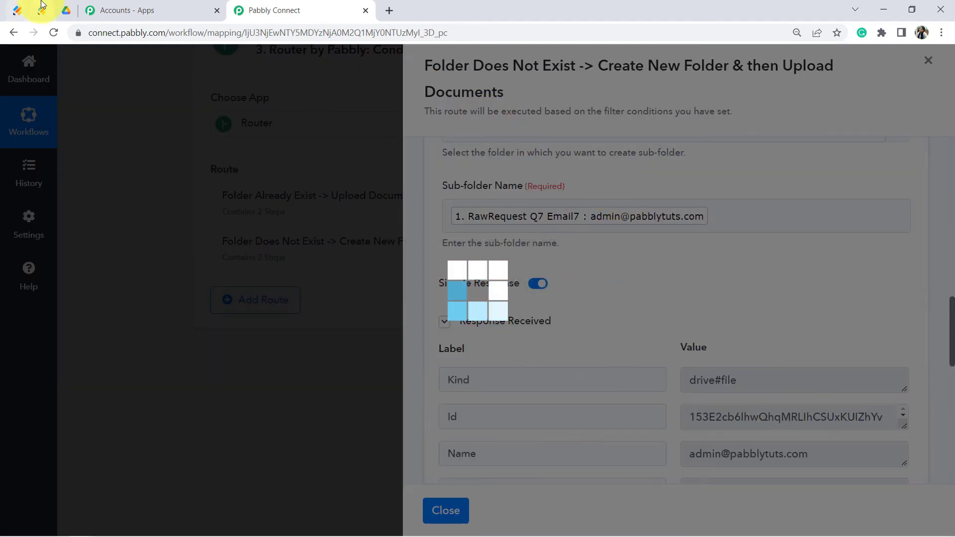
- Check All Employees Documents in Google Drive for the new sub-folder and review the action's response in Pabbly Connect
{"action": "left_click", "coordinate": [67, 10]}
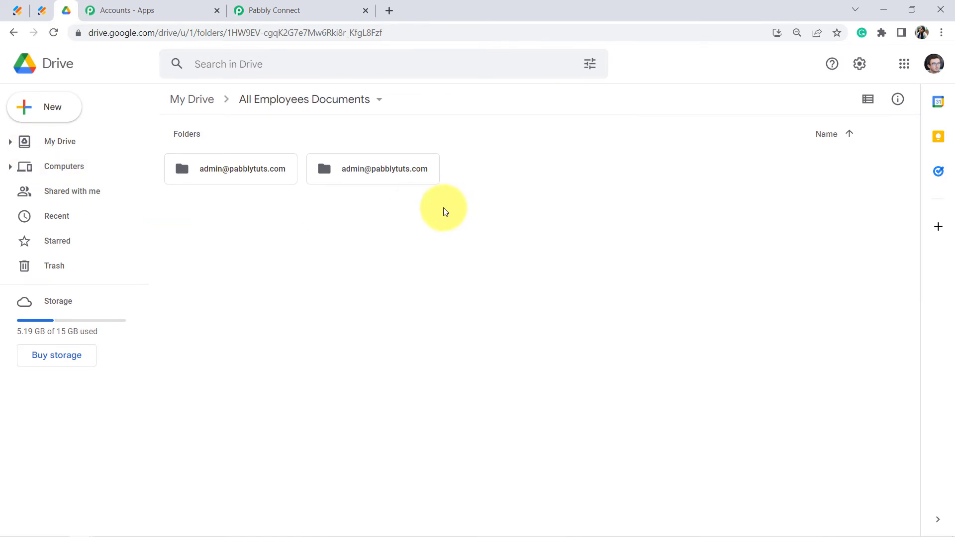
{"action": "left_click", "coordinate": [275, 10]}
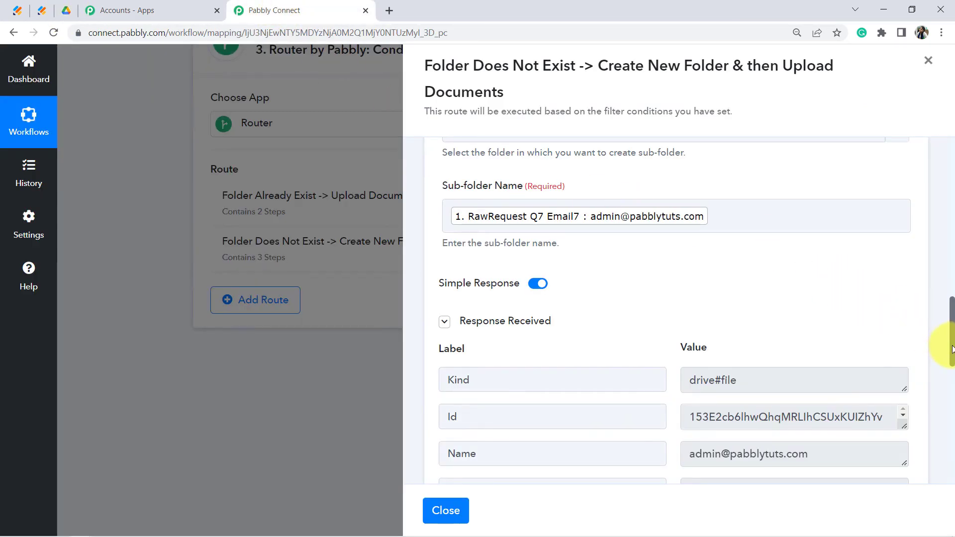
{"action": "left_click_drag", "start_coordinate": [952, 348], "coordinate": [947, 294]}
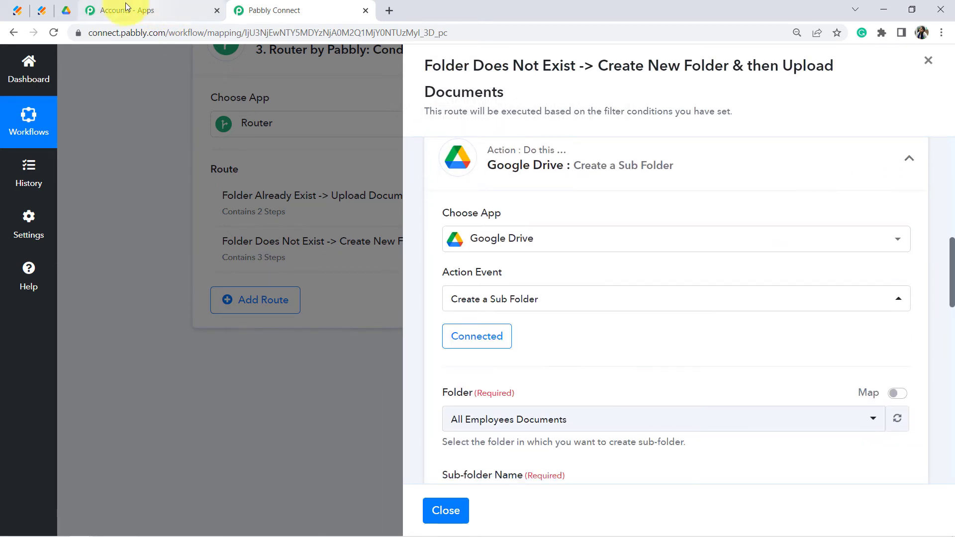
{"action": "left_click", "coordinate": [66, 10]}
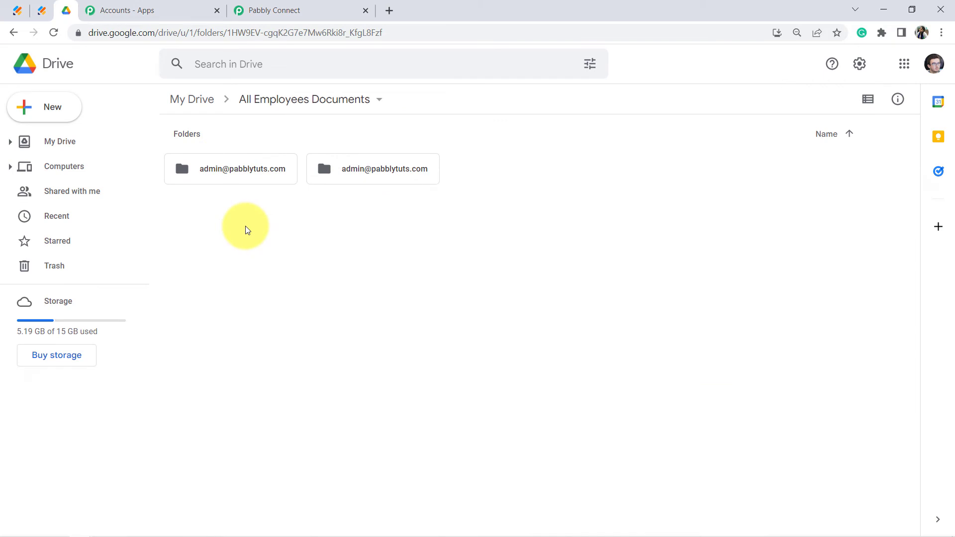
{"action": "left_click", "coordinate": [308, 12]}
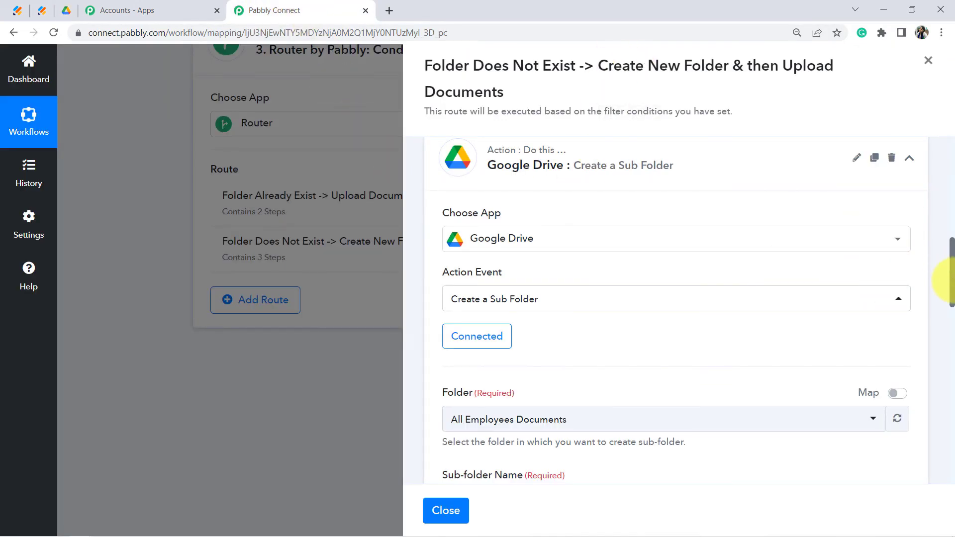
- Review the Create a Sub Folder action's settings and examine the second employee sub-folder in Google Drive, then return to Pabbly Connect
{"action": "mouse_move", "coordinate": [947, 282]}
{"action": "left_mouse_down"}
{"action": "mouse_move", "coordinate": [939, 224]}
{"action": "mouse_move", "coordinate": [944, 166]}
{"action": "mouse_move", "coordinate": [942, 272]}
{"action": "left_mouse_up"}
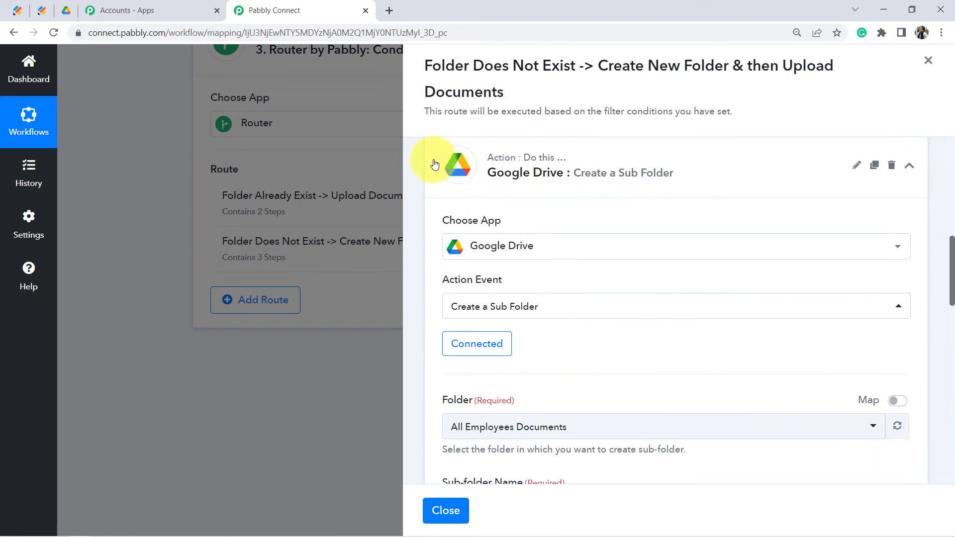
{"action": "left_click_drag", "start_coordinate": [413, 154], "coordinate": [554, 390]}
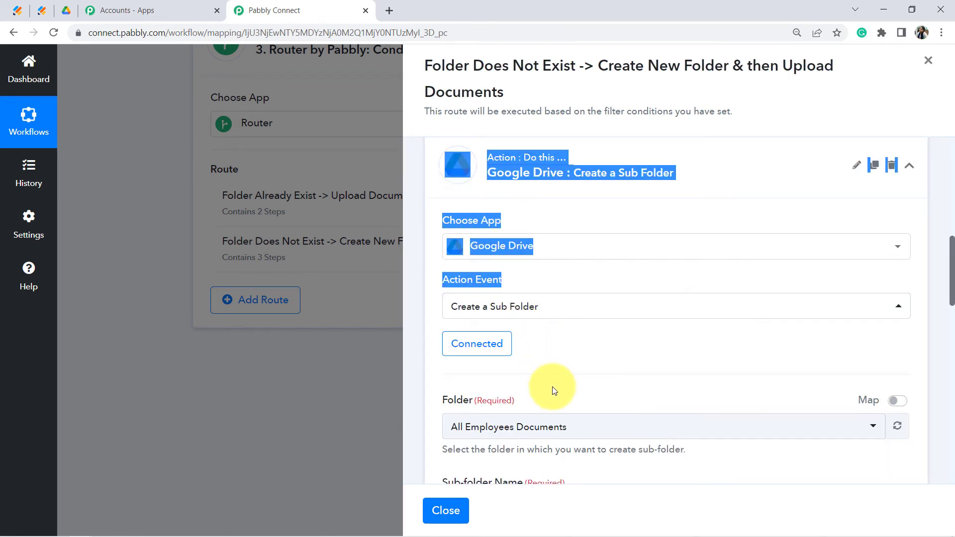
{"action": "left_click", "coordinate": [411, 167]}
{"action": "left_click", "coordinate": [66, 10]}
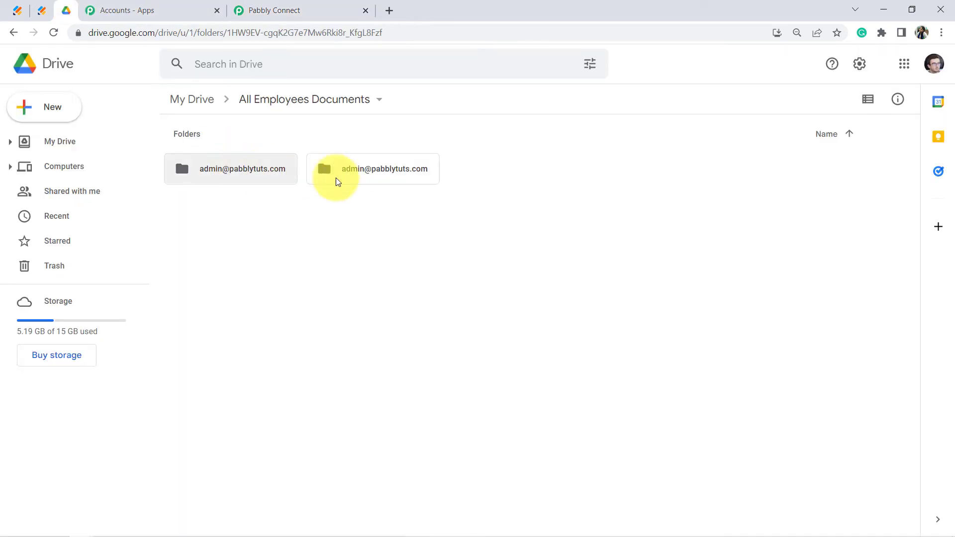
{"action": "left_click", "coordinate": [371, 167]}
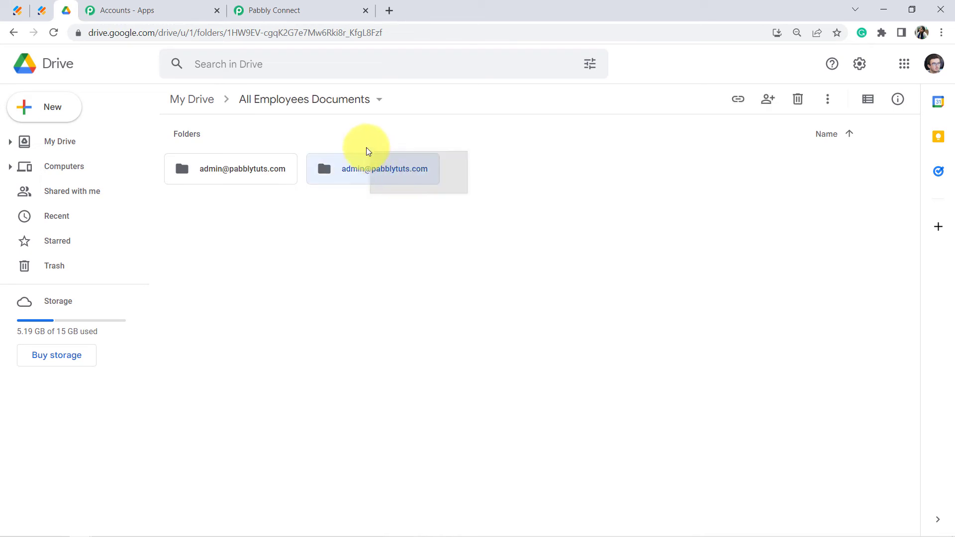
{"action": "left_click", "coordinate": [362, 219]}
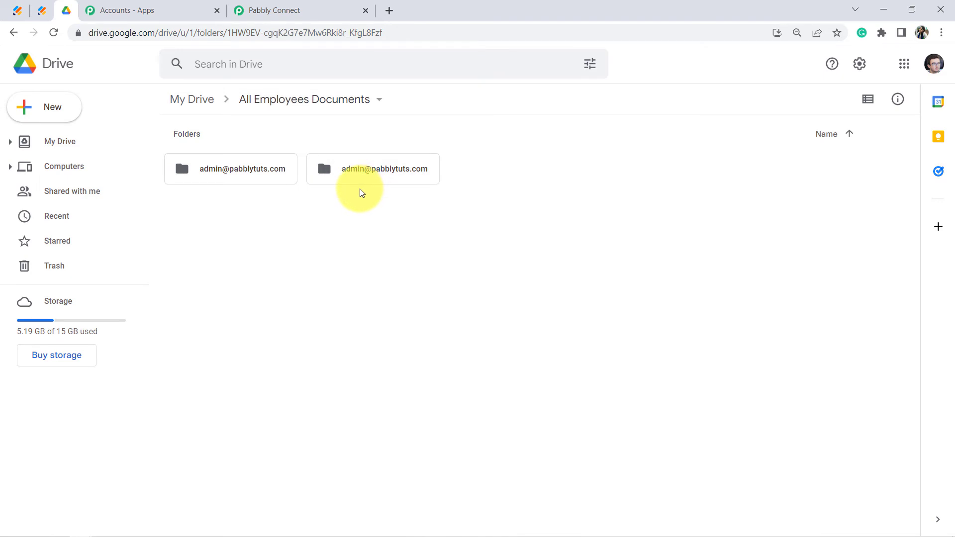
{"action": "left_click_drag", "start_coordinate": [416, 202], "coordinate": [376, 143]}
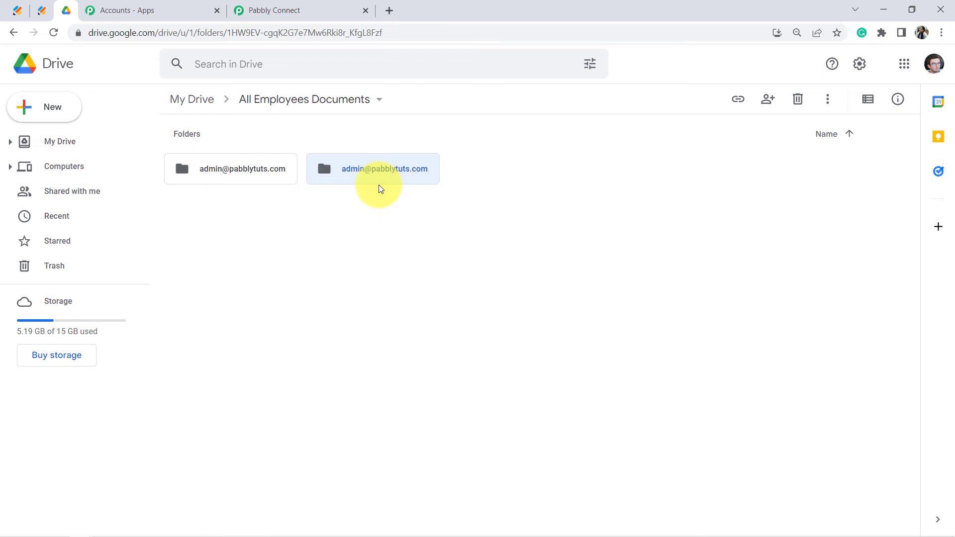
{"action": "left_click", "coordinate": [302, 6]}
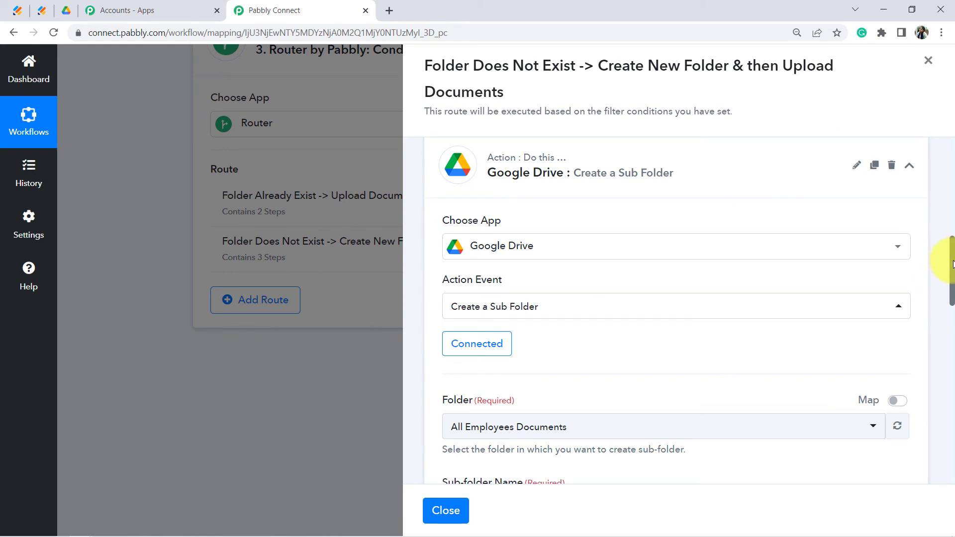
- Open the Upload Passport Photo of Employee action in the Folder Does Not Exist route and bring its upload settings into view
{"action": "left_click_drag", "start_coordinate": [952, 263], "coordinate": [951, 409]}
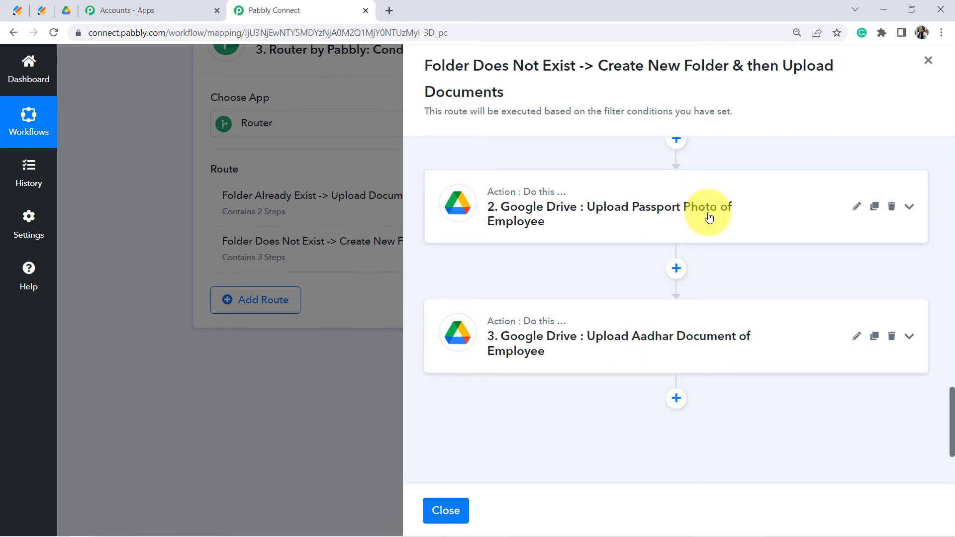
{"action": "left_click", "coordinate": [856, 212]}
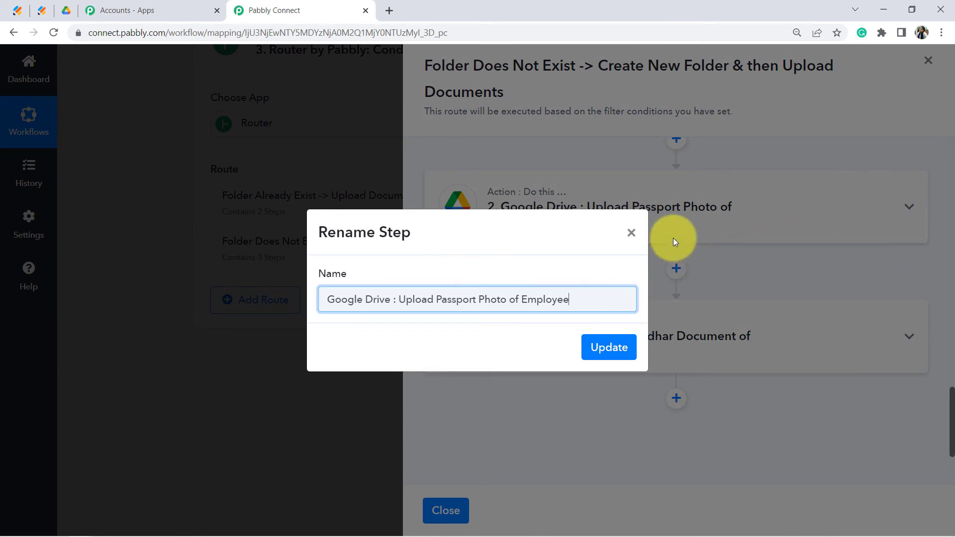
{"action": "left_click", "coordinate": [629, 230]}
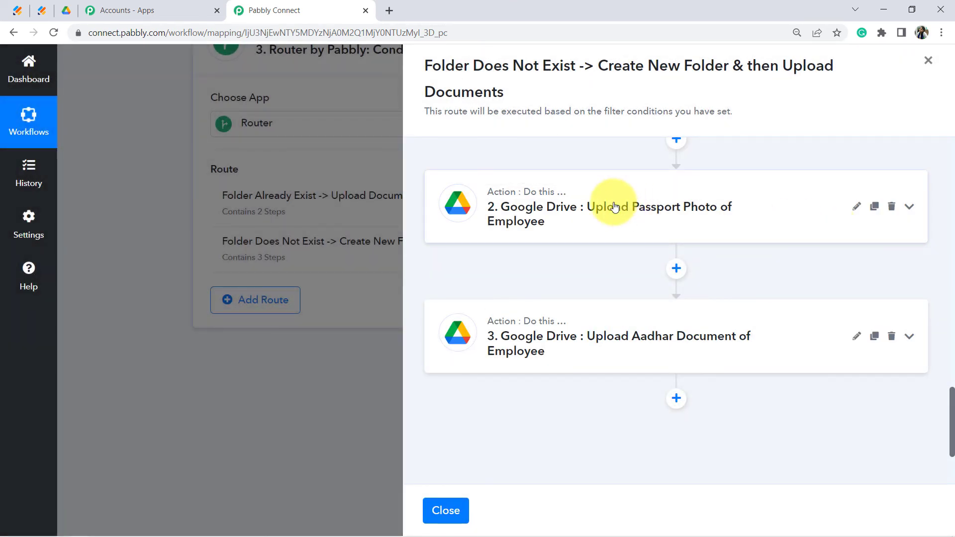
{"action": "left_click", "coordinate": [615, 207]}
{"action": "mouse_move", "coordinate": [950, 335]}
{"action": "left_mouse_down"}
{"action": "mouse_move", "coordinate": [950, 383]}
{"action": "mouse_move", "coordinate": [951, 343]}
{"action": "left_mouse_up"}
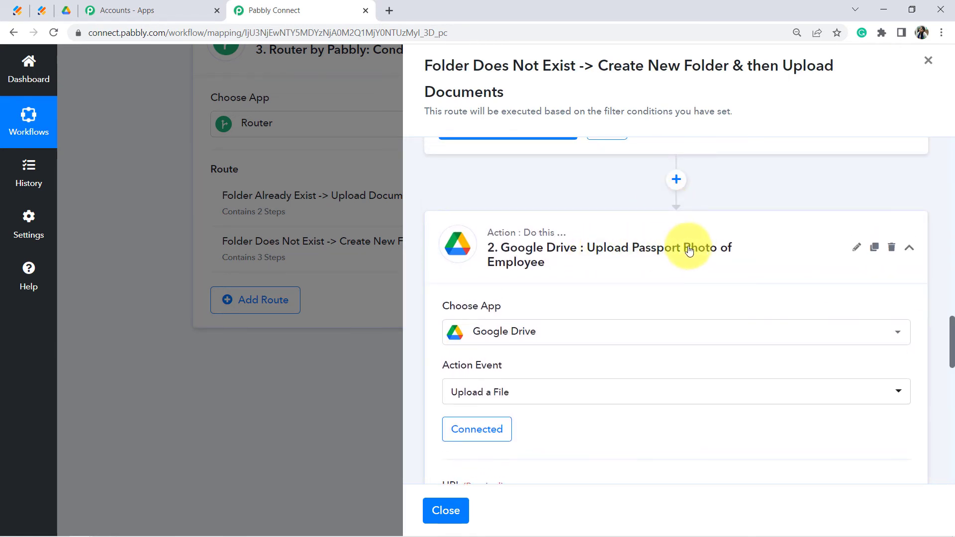
{"action": "left_click_drag", "start_coordinate": [951, 337], "coordinate": [951, 386]}
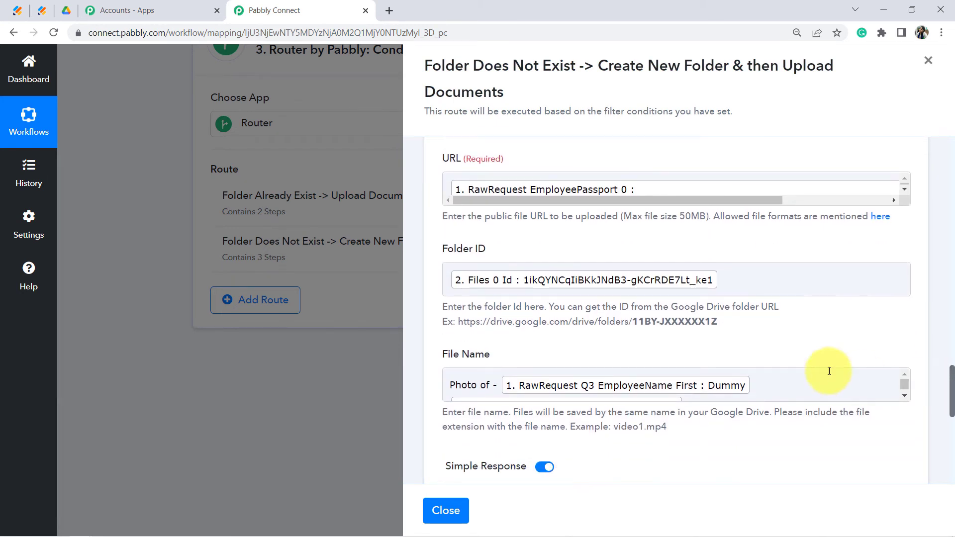
- Replace the passport photo upload's Folder ID mapping with Id from the Create a Sub Folder response
{"action": "left_click", "coordinate": [607, 286]}
{"action": "left_click", "coordinate": [728, 283]}
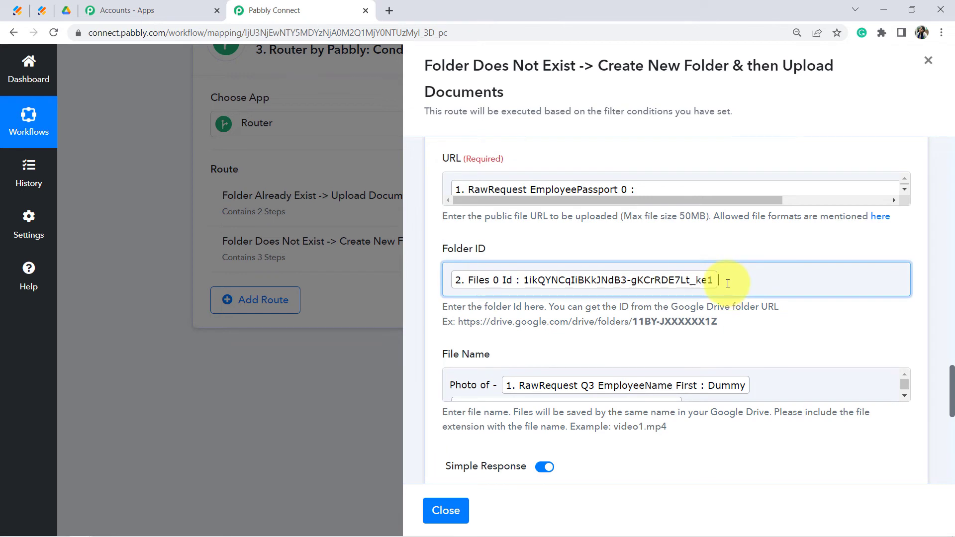
{"action": "key", "text": "BackSpace"}
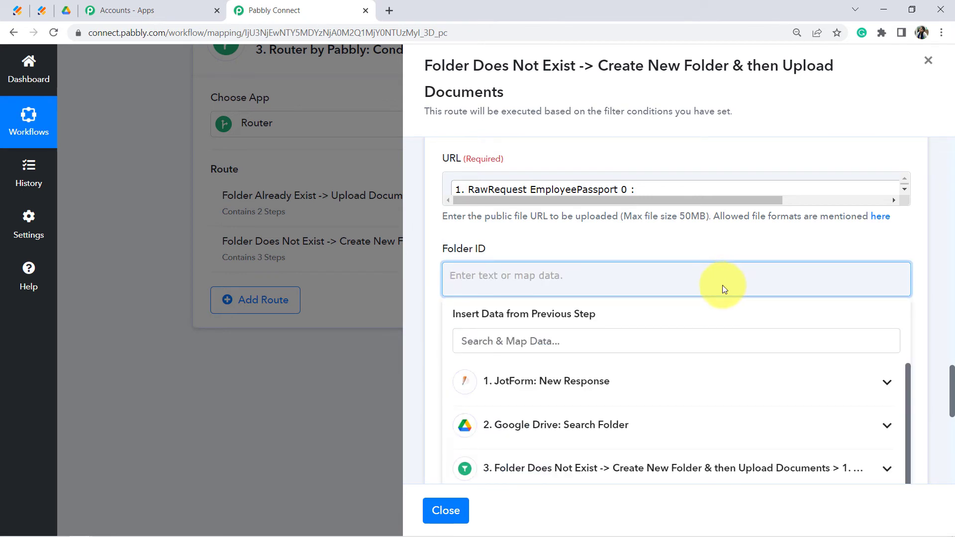
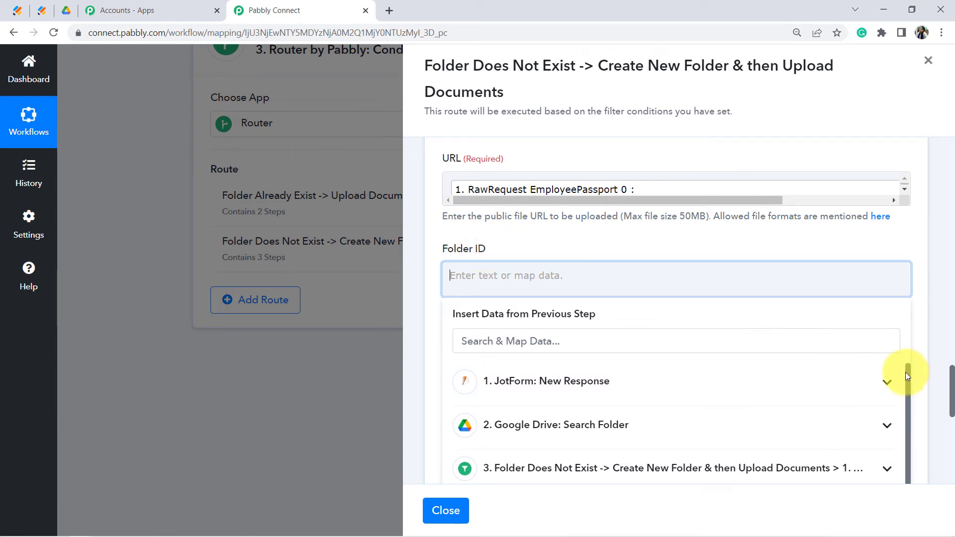
{"action": "left_click_drag", "start_coordinate": [906, 372], "coordinate": [908, 404]}
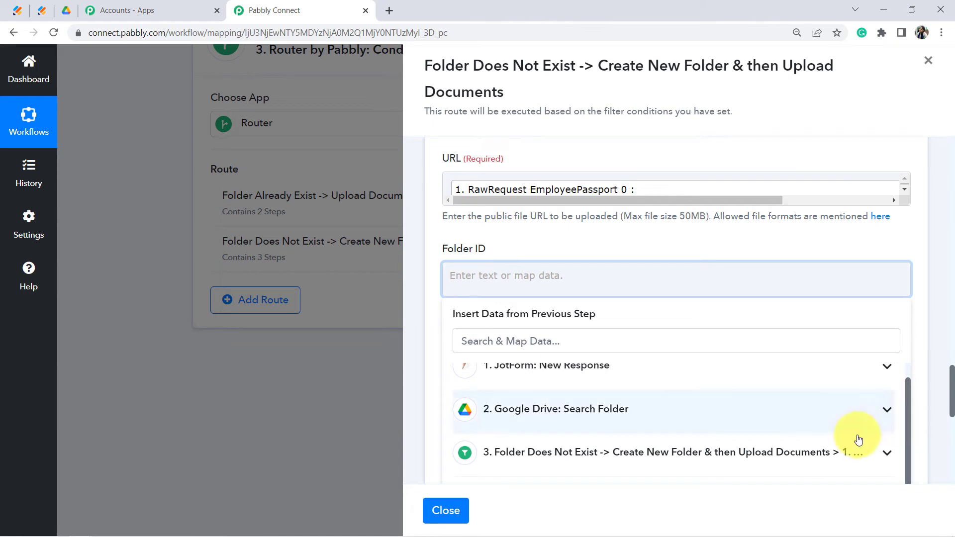
{"action": "scroll", "coordinate": [951, 391], "scroll_direction": "down", "scroll_amount": 2}
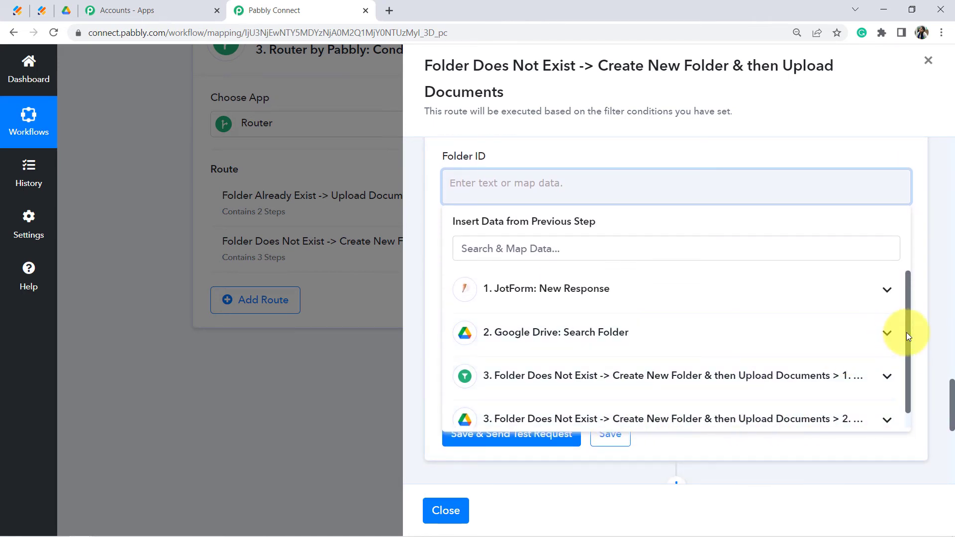
{"action": "scroll", "coordinate": [908, 341], "scroll_direction": "down", "scroll_amount": 1}
{"action": "left_click", "coordinate": [746, 412]}
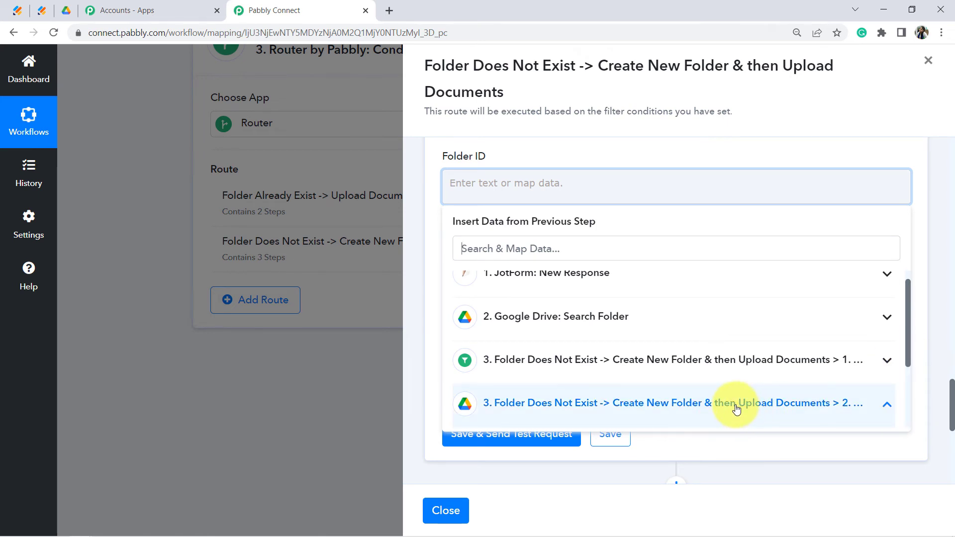
{"action": "scroll", "coordinate": [640, 323], "scroll_direction": "down", "scroll_amount": 1}
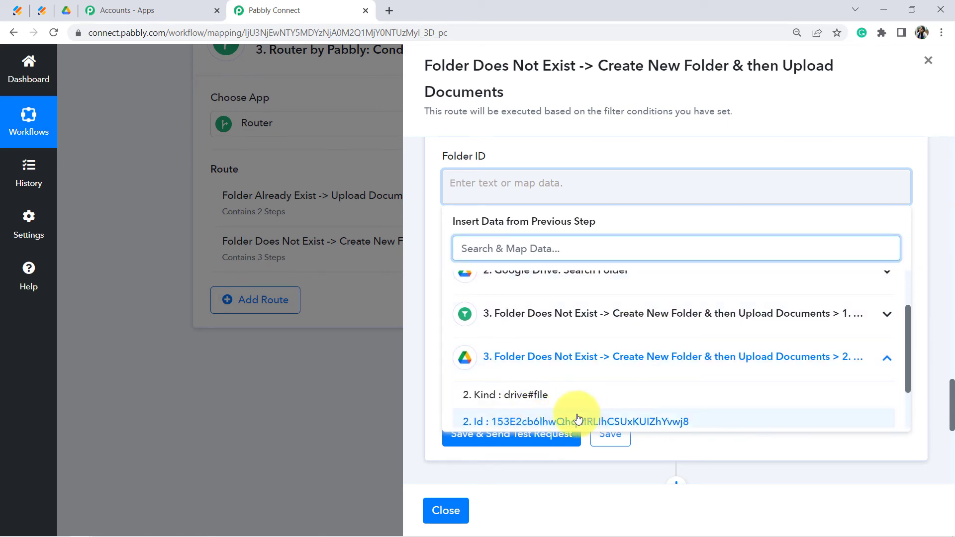
{"action": "left_click", "coordinate": [697, 427]}
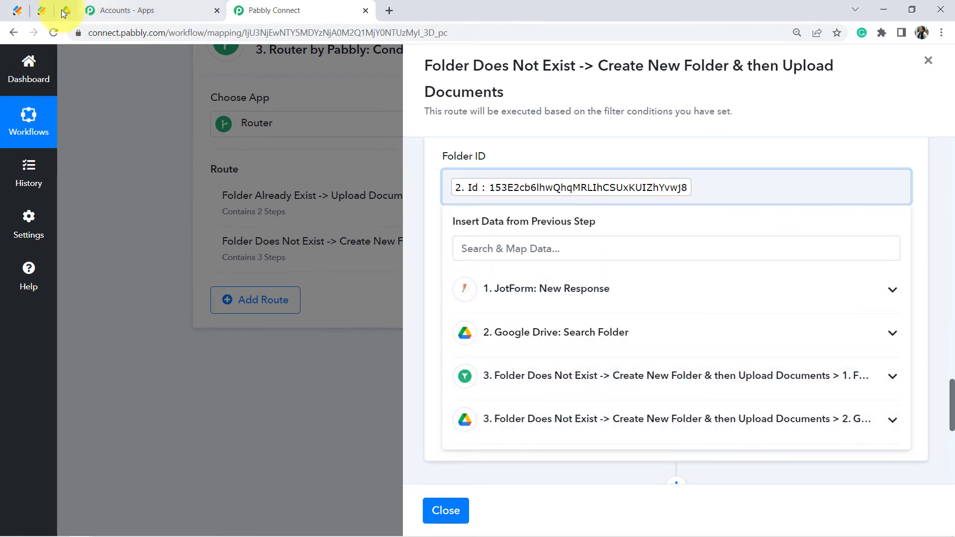
- Open the employee sub-folder in Google Drive, compare its URL ID with the mapped Folder ID, and return to Pabbly Connect
{"action": "left_click", "coordinate": [62, 16]}
{"action": "double_click", "coordinate": [214, 166]}
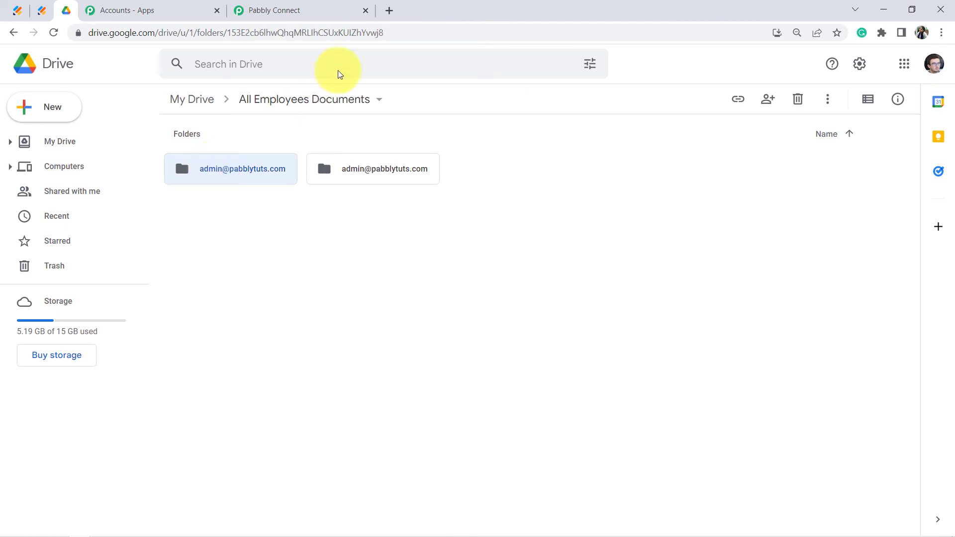
{"action": "left_click_drag", "start_coordinate": [366, 32], "coordinate": [394, 33]}
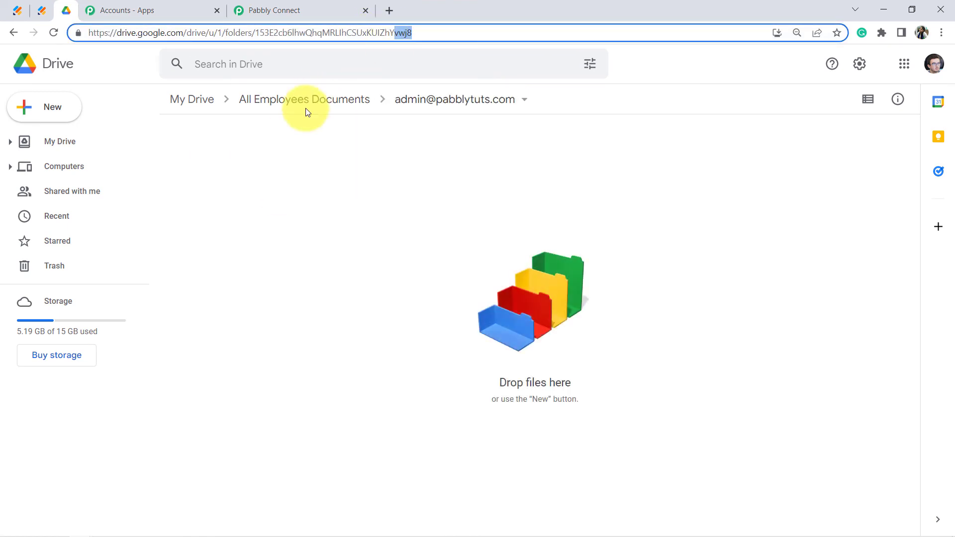
{"action": "left_click", "coordinate": [279, 7]}
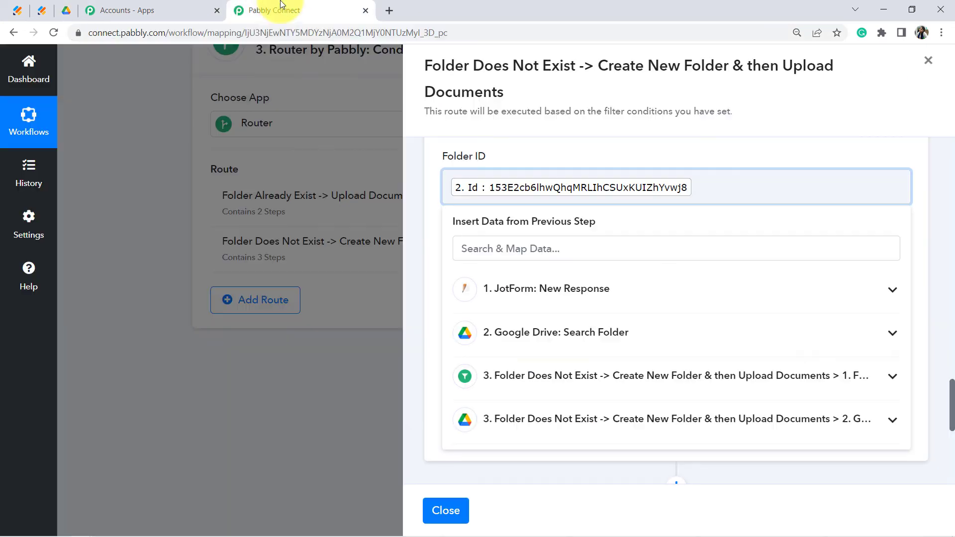
- Save the passport photo upload and send a test request, then check the employee sub-folder in Google Drive and return to Pabbly Connect
{"action": "left_click", "coordinate": [583, 158]}
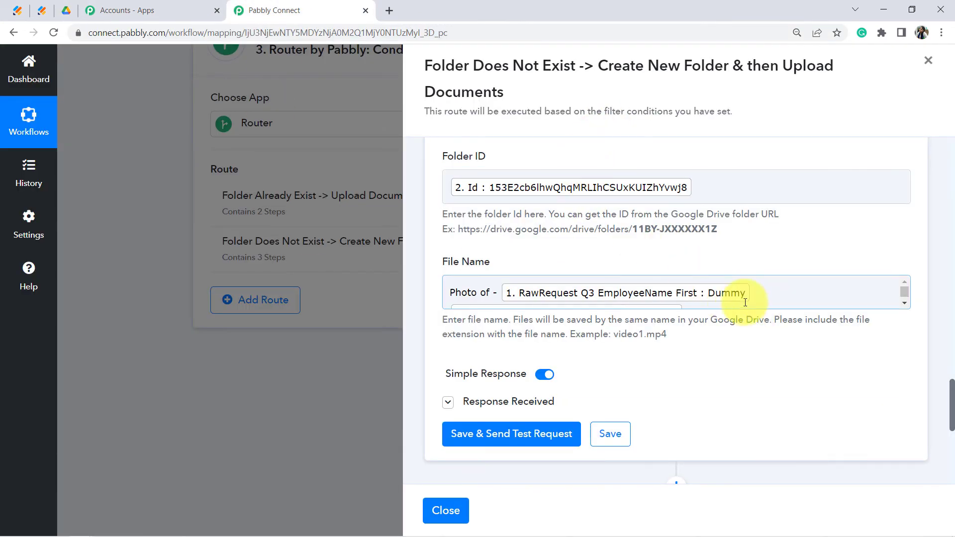
{"action": "left_click", "coordinate": [904, 304]}
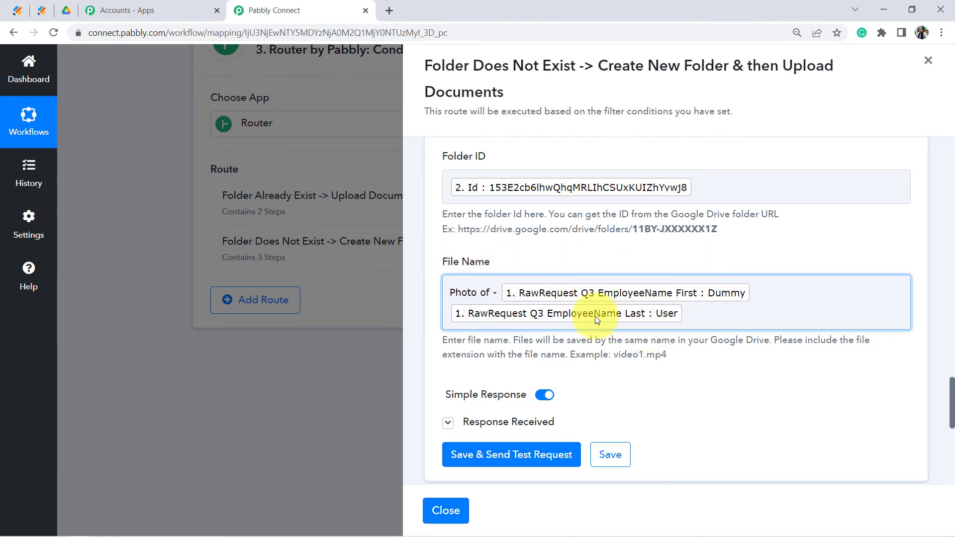
{"action": "left_click", "coordinate": [514, 461]}
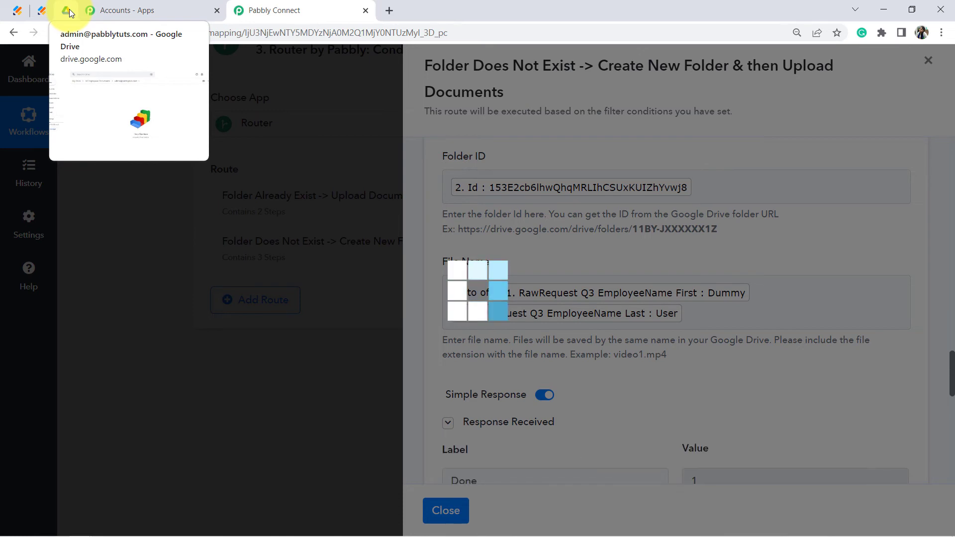
{"action": "scroll", "coordinate": [508, 230], "scroll_direction": "down", "scroll_amount": 10}
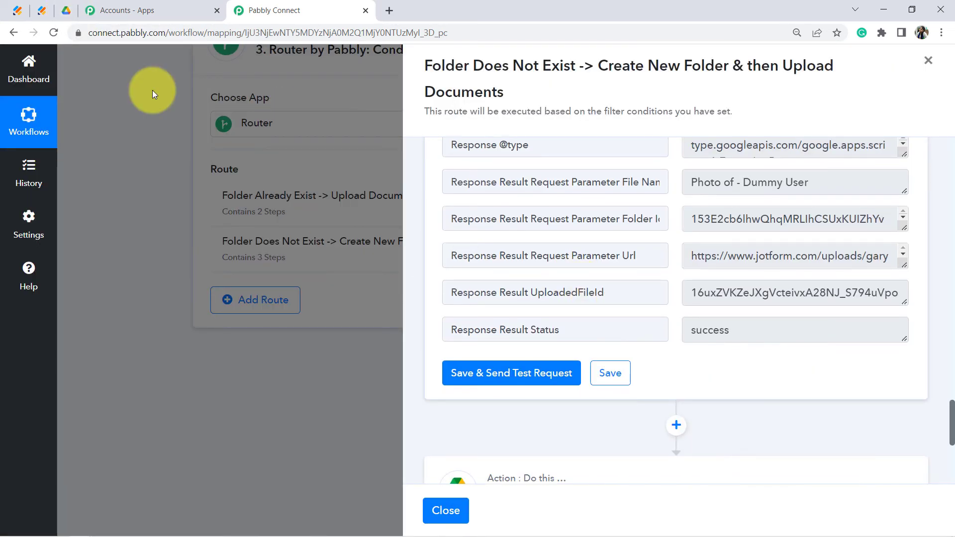
{"action": "left_click", "coordinate": [61, 10]}
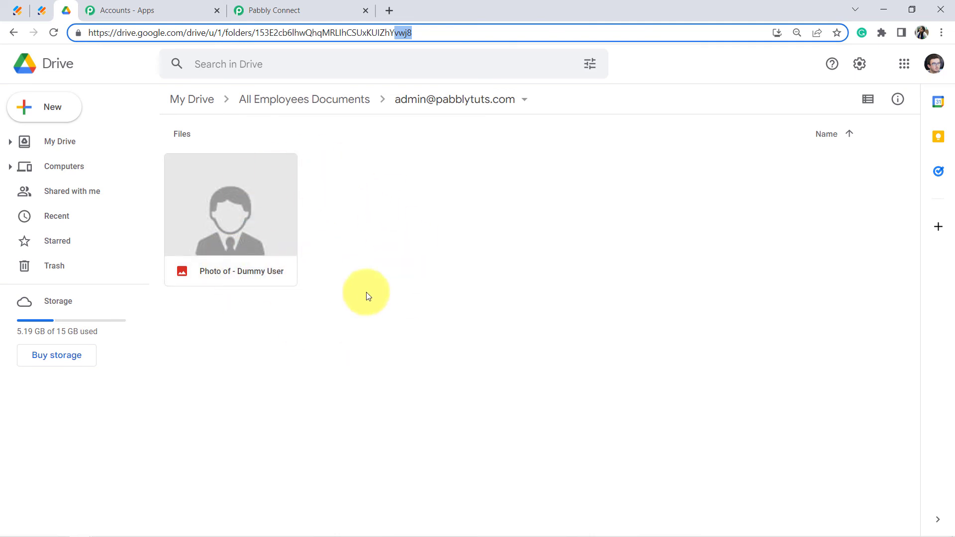
{"action": "left_click", "coordinate": [308, 9]}
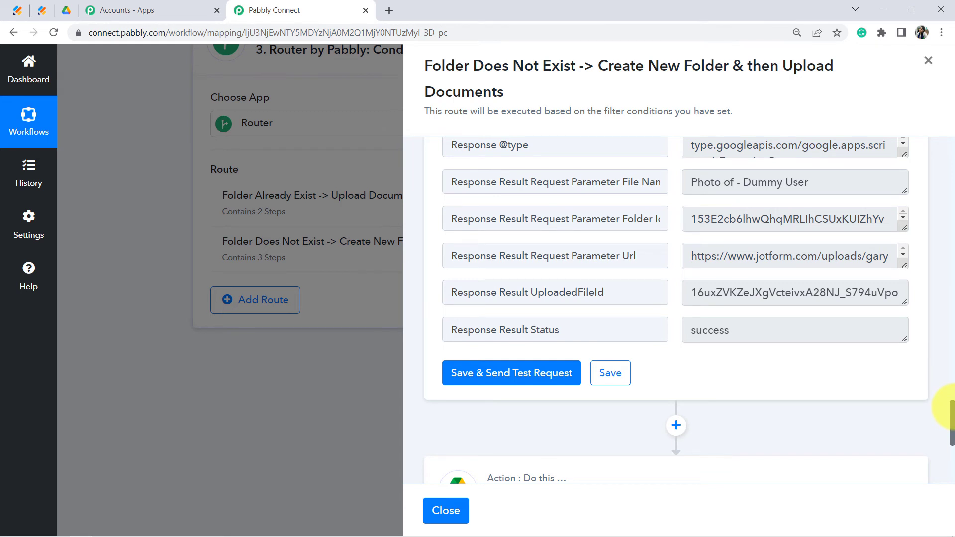
- In the Upload Aadhar Document of Employee action, replace the Folder ID mapping with Id from the Create a Sub Folder response
{"action": "left_click_drag", "start_coordinate": [951, 411], "coordinate": [950, 460]}
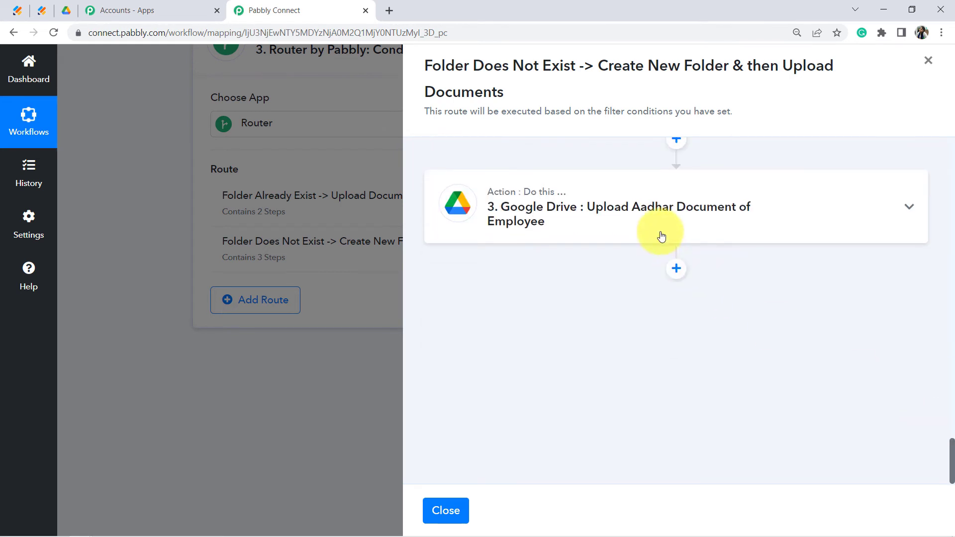
{"action": "left_click", "coordinate": [640, 214]}
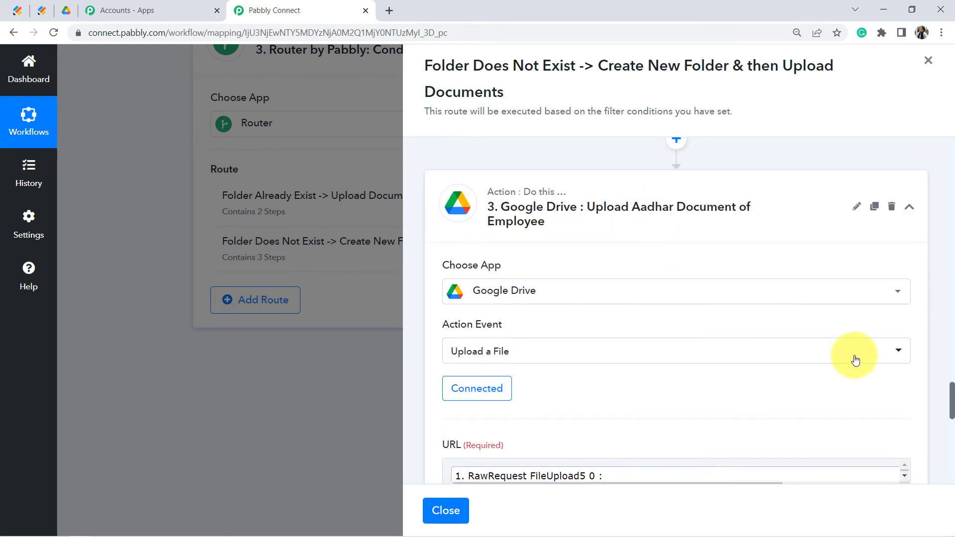
{"action": "left_click_drag", "start_coordinate": [951, 394], "coordinate": [951, 431]}
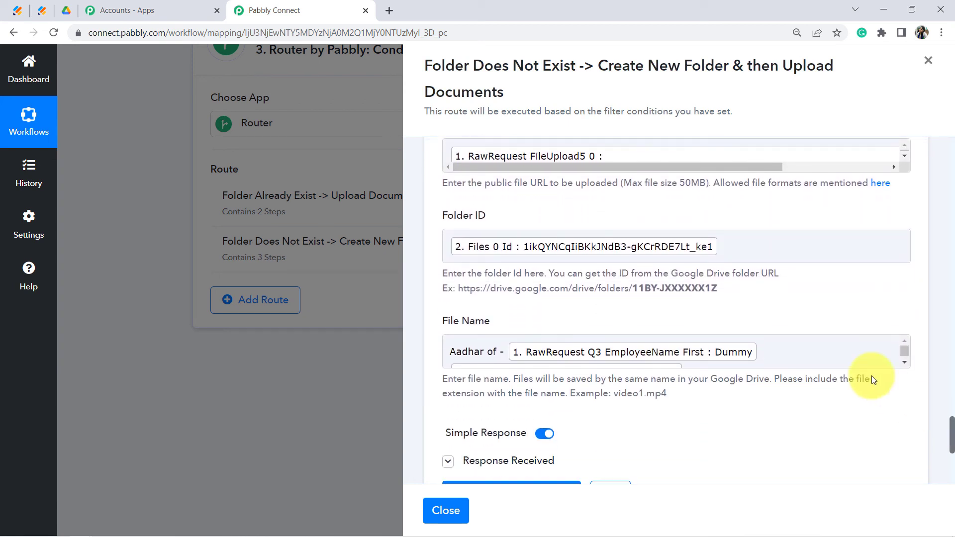
{"action": "left_click", "coordinate": [719, 246]}
{"action": "key", "text": "BackSpace"}
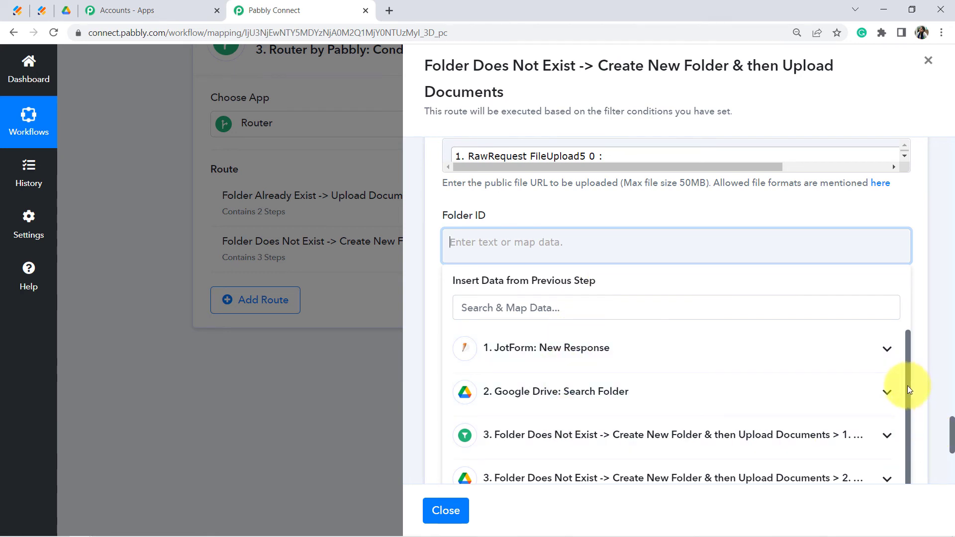
{"action": "left_click_drag", "start_coordinate": [907, 387], "coordinate": [906, 437]}
{"action": "left_click", "coordinate": [647, 456]}
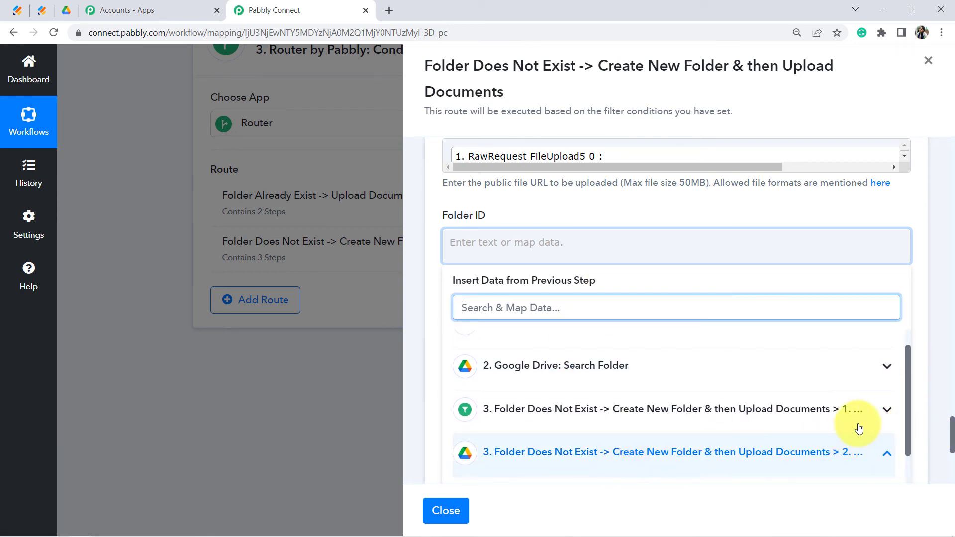
{"action": "left_click_drag", "start_coordinate": [907, 369], "coordinate": [917, 449]}
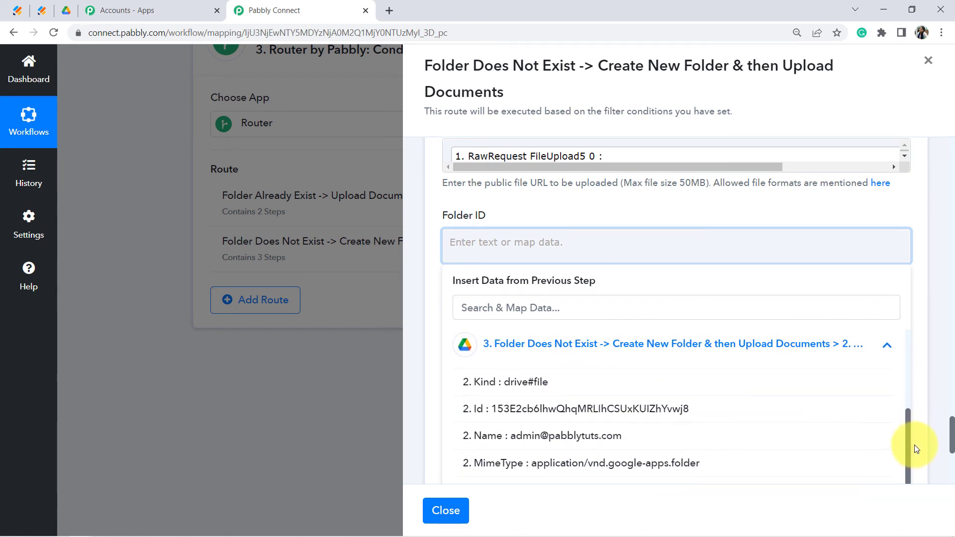
{"action": "left_click", "coordinate": [678, 416]}
{"action": "left_click", "coordinate": [571, 223]}
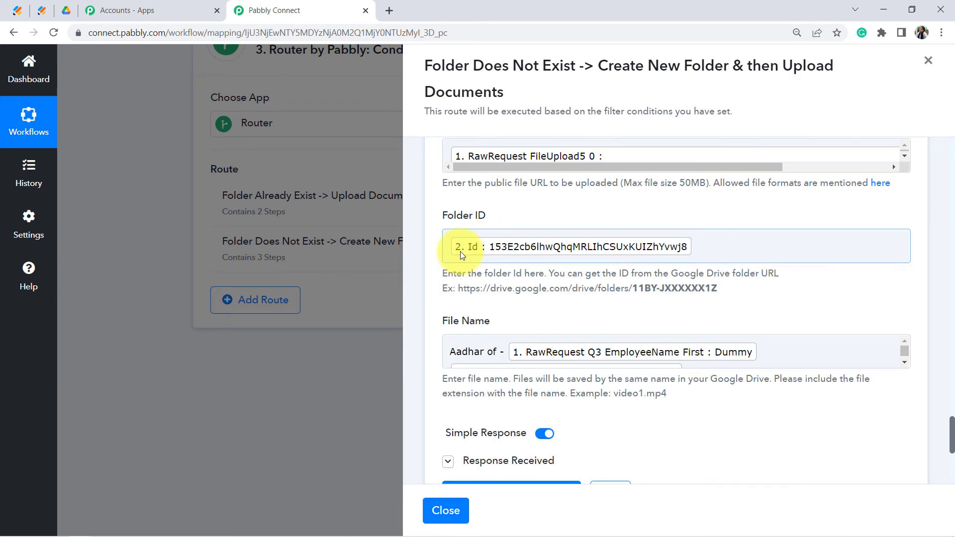
- Review the Aadhar document upload's URL, Folder ID and File Name mappings, then save and send a test request
{"action": "scroll", "coordinate": [500, 448], "scroll_direction": "up", "scroll_amount": 2}
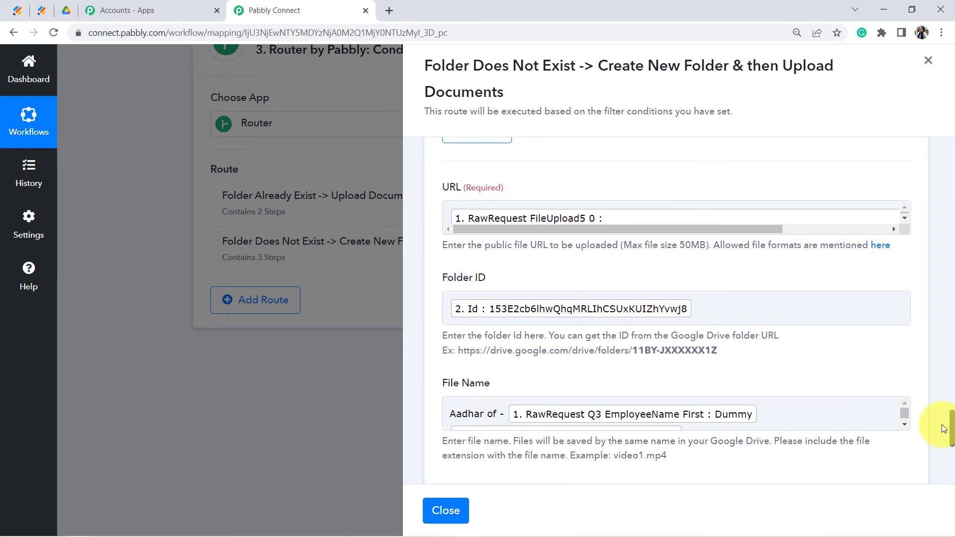
{"action": "scroll", "coordinate": [951, 431], "scroll_direction": "down", "scroll_amount": 5}
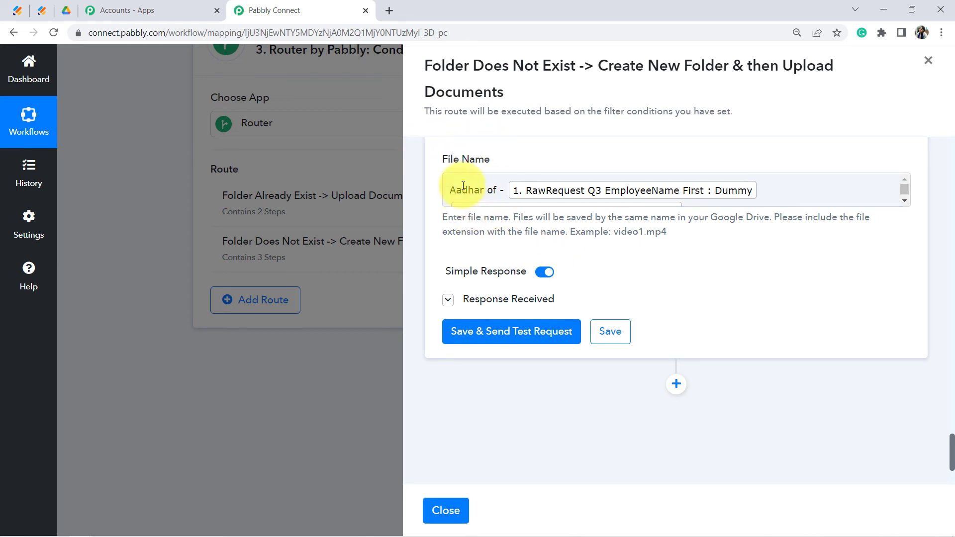
{"action": "left_click", "coordinate": [503, 334]}
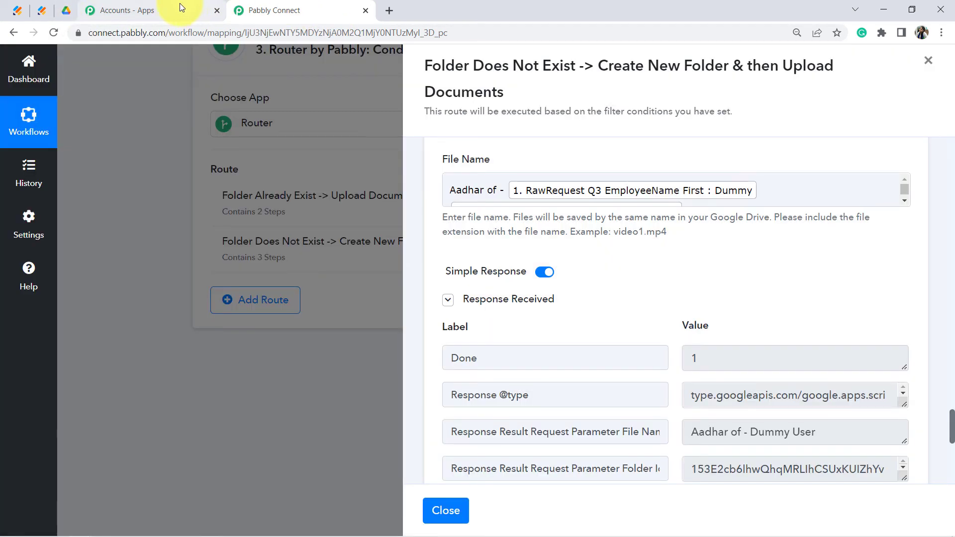
- Check the employee sub-folder in Google Drive for the Aadhar file, then return to Pabbly Connect and close the route's settings
{"action": "left_click", "coordinate": [70, 11]}
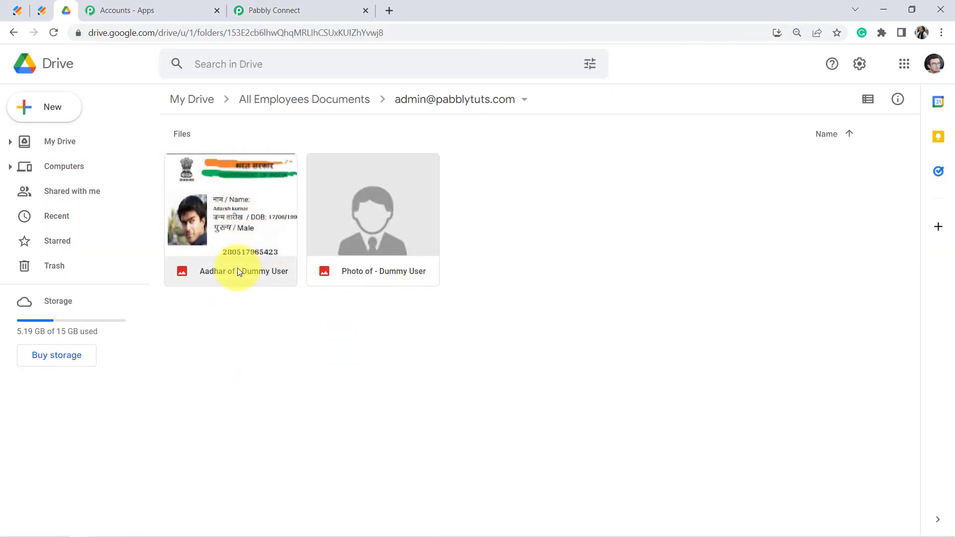
{"action": "left_click", "coordinate": [271, 5]}
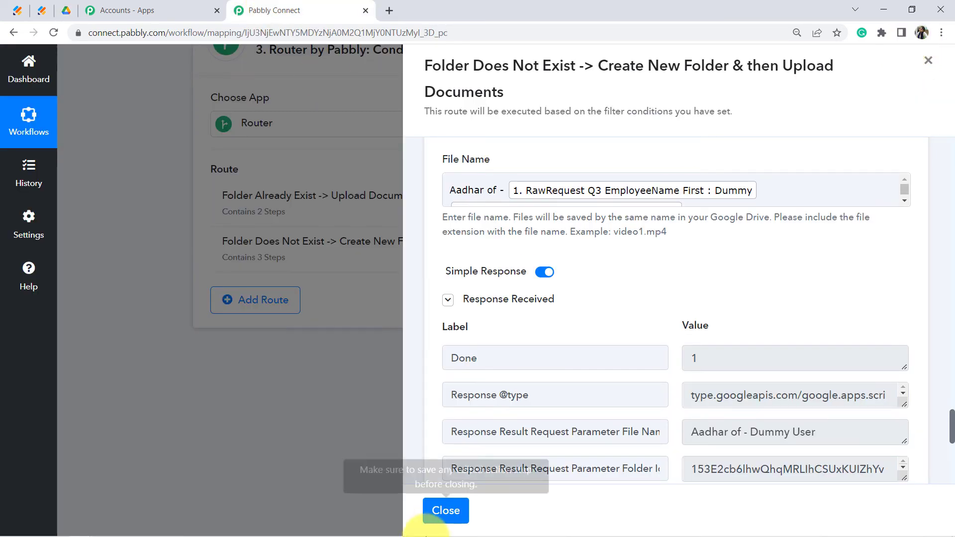
{"action": "left_click", "coordinate": [443, 510]}
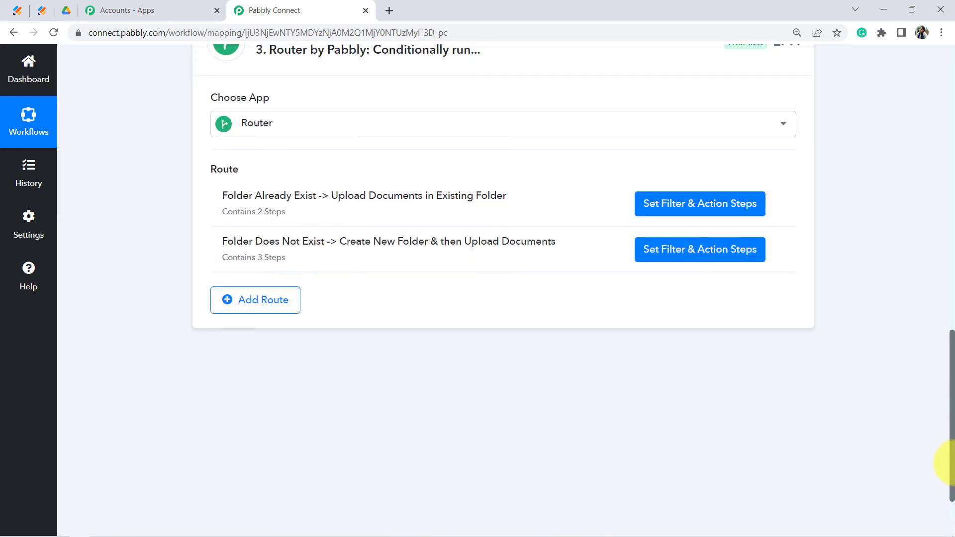
- Review the workflow's name and the JotForm New Response trigger, expanding its received response
{"action": "left_click_drag", "start_coordinate": [952, 469], "coordinate": [944, 175]}
{"action": "left_click_drag", "start_coordinate": [499, 141], "coordinate": [560, 139]}
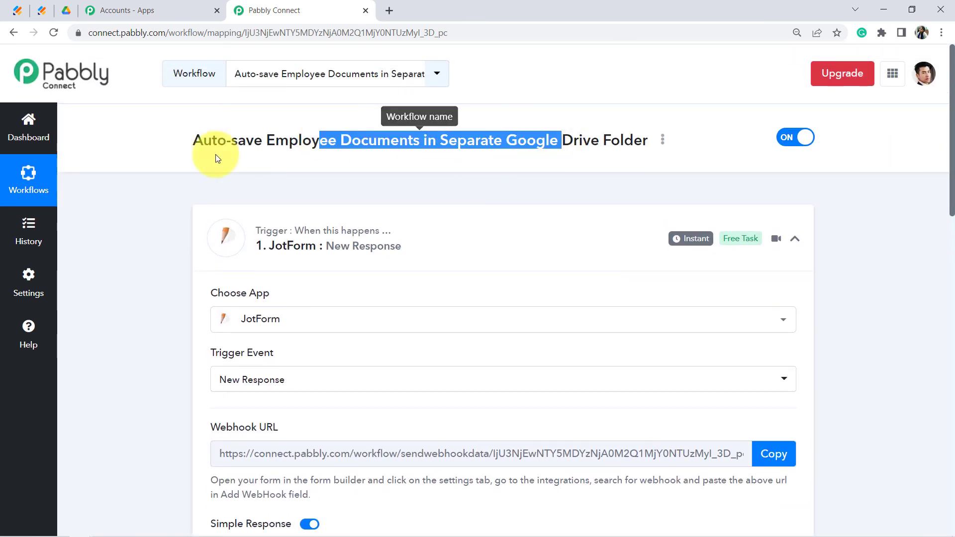
{"action": "left_click", "coordinate": [105, 255]}
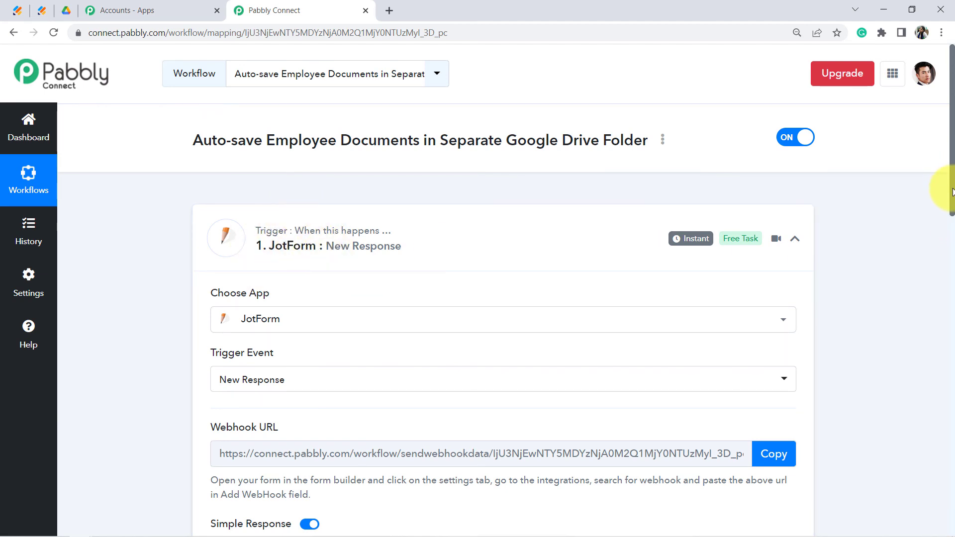
{"action": "scroll", "coordinate": [952, 191], "scroll_direction": "down", "scroll_amount": 6}
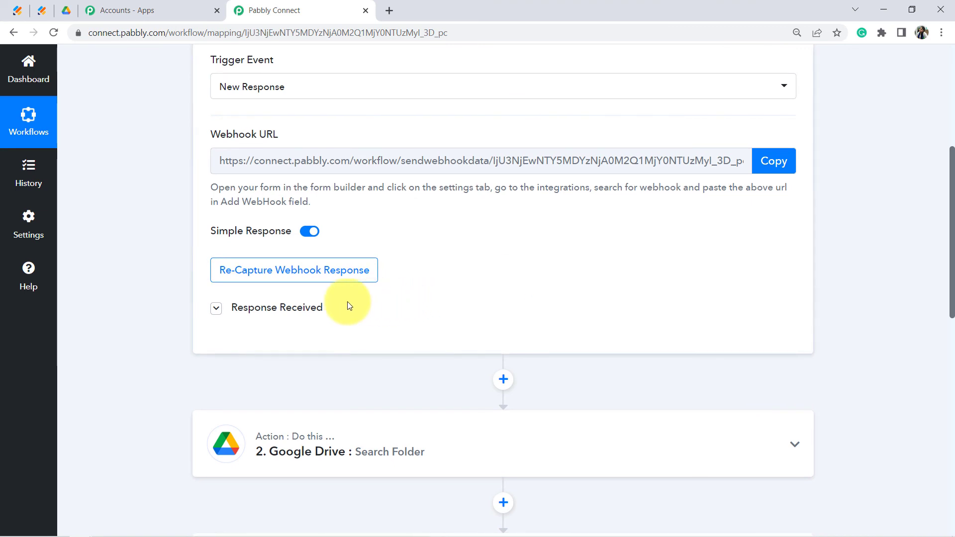
{"action": "left_click", "coordinate": [287, 307]}
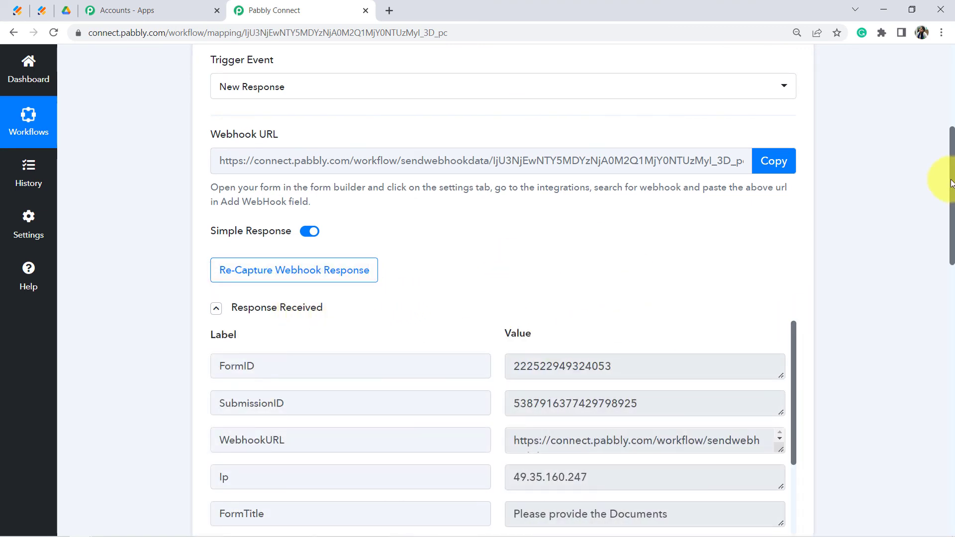
{"action": "scroll", "coordinate": [952, 193], "scroll_direction": "down", "scroll_amount": 4}
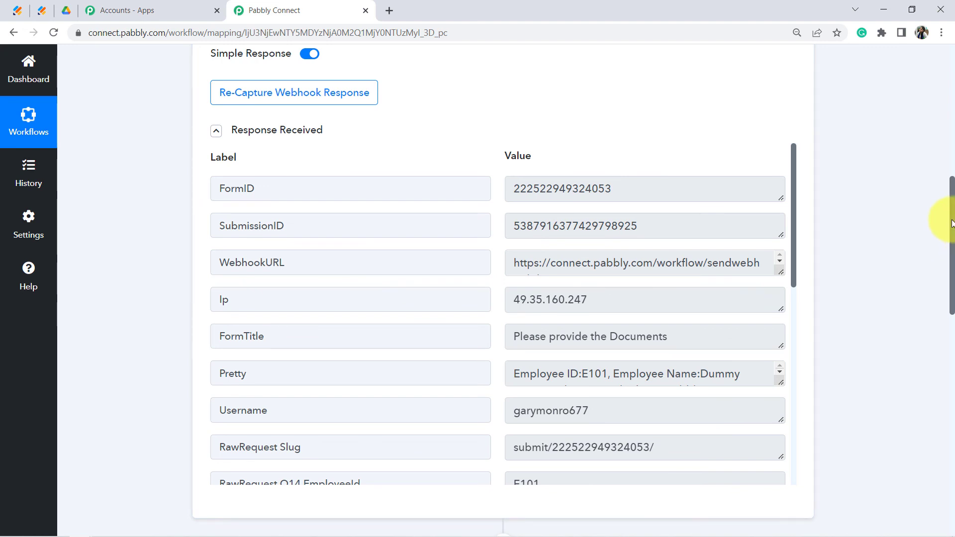
- Review the Google Drive Search Folder action's settings and the names of the two router routes
{"action": "left_click_drag", "start_coordinate": [952, 223], "coordinate": [953, 360]}
{"action": "left_click", "coordinate": [336, 159]}
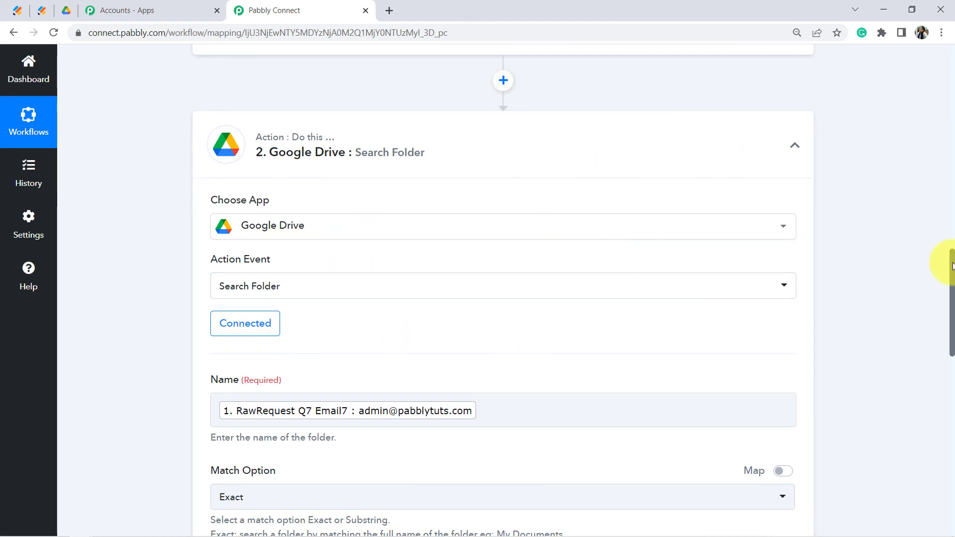
{"action": "left_click_drag", "start_coordinate": [952, 266], "coordinate": [948, 428]}
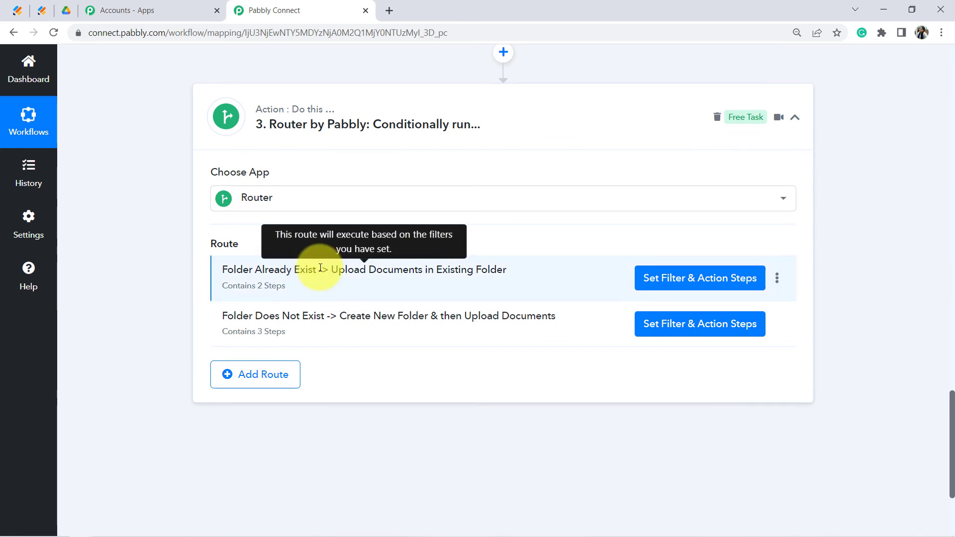
{"action": "left_click_drag", "start_coordinate": [236, 317], "coordinate": [382, 322]}
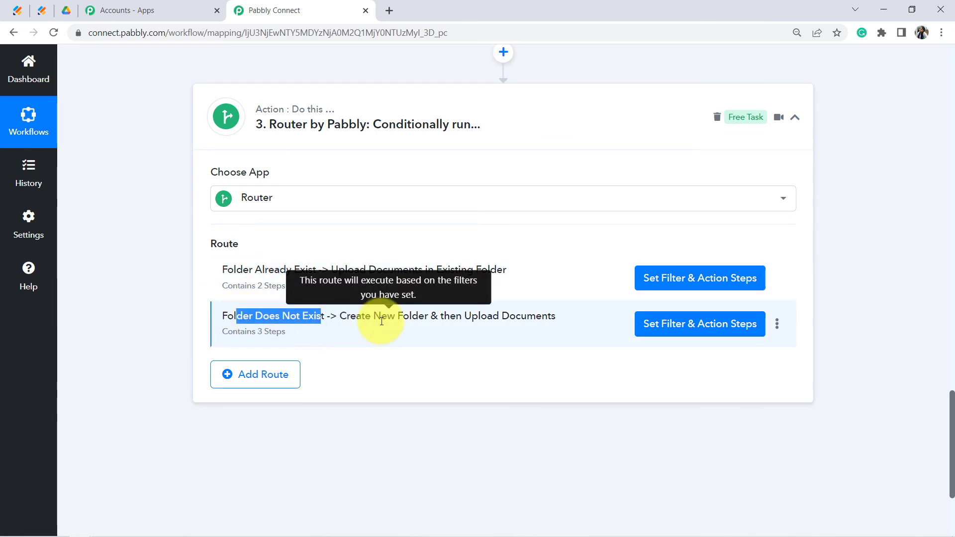
- Review the filter condition and upload actions of the Folder Already Exist route, then close its settings
{"action": "left_click", "coordinate": [716, 280]}
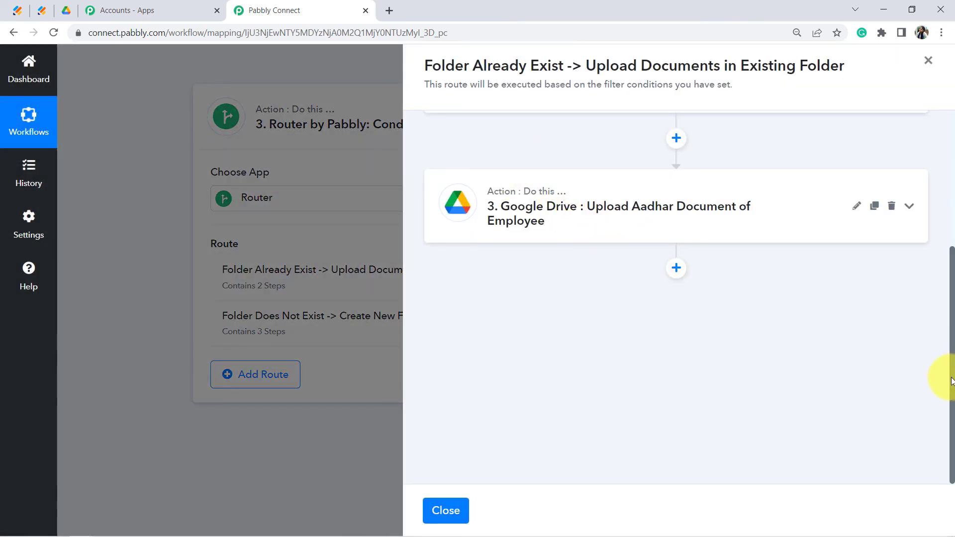
{"action": "scroll", "coordinate": [951, 382], "scroll_direction": "up", "scroll_amount": 10}
{"action": "left_click", "coordinate": [674, 159]}
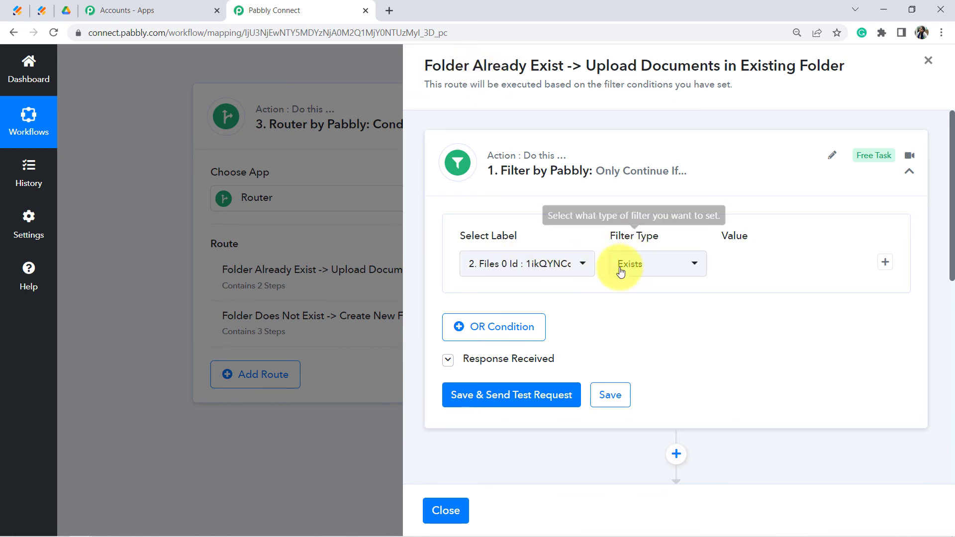
{"action": "left_click_drag", "start_coordinate": [952, 164], "coordinate": [947, 293]}
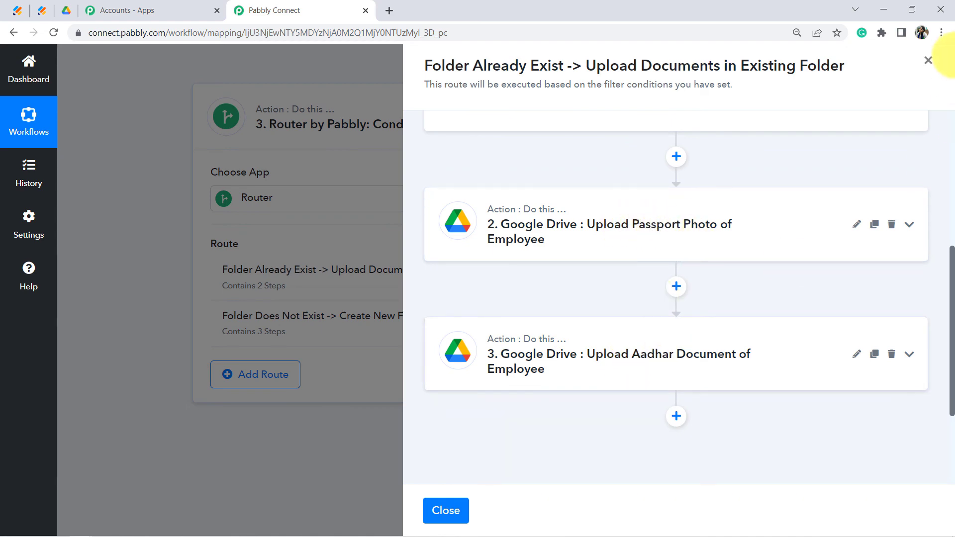
{"action": "left_click", "coordinate": [929, 60]}
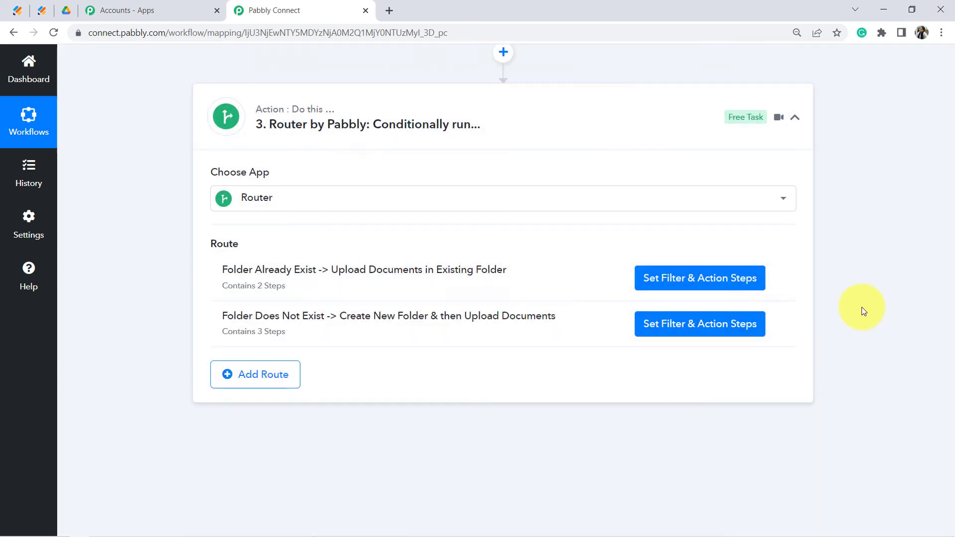
- Review the filter condition and actions of the Folder Does Not Exist route, then close its settings
{"action": "left_click", "coordinate": [694, 325]}
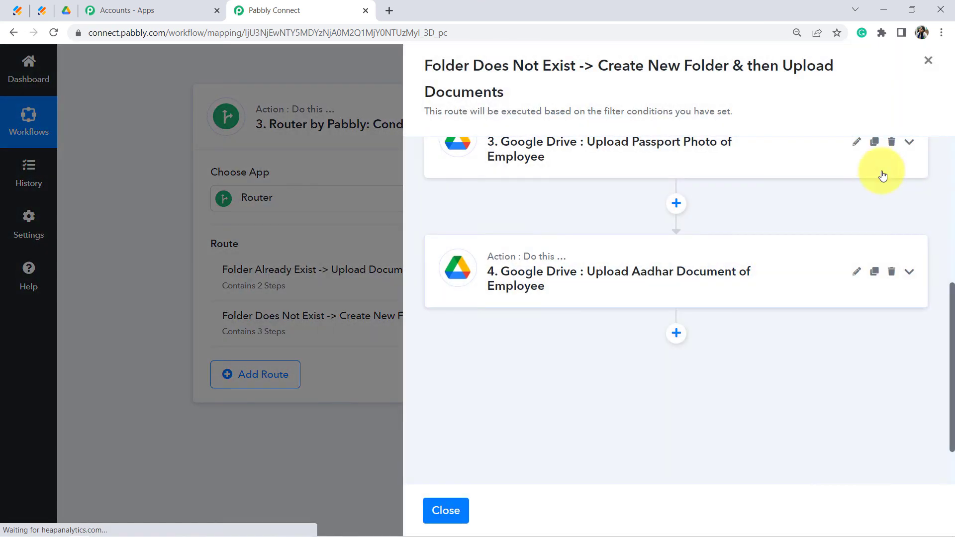
{"action": "left_click_drag", "start_coordinate": [951, 298], "coordinate": [950, 159]}
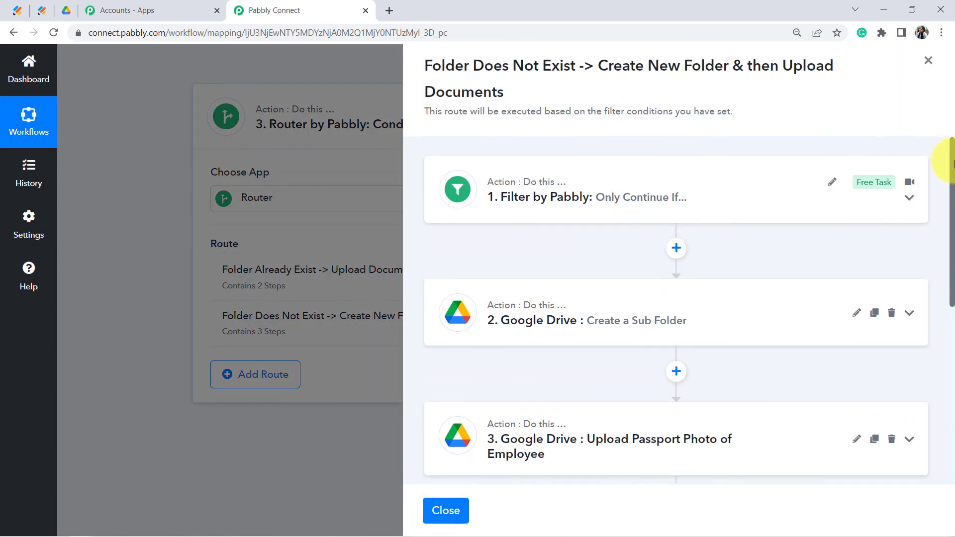
{"action": "left_click", "coordinate": [651, 197]}
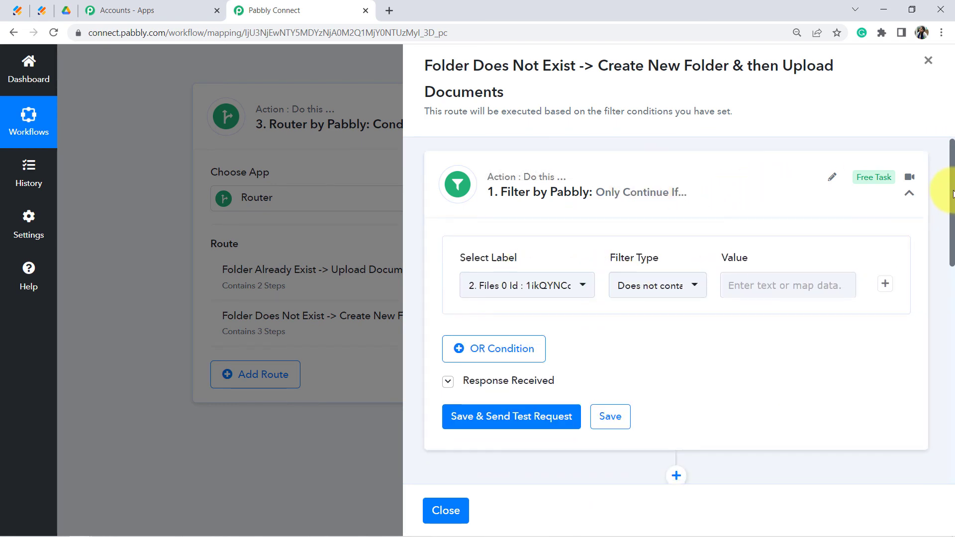
{"action": "left_click_drag", "start_coordinate": [954, 191], "coordinate": [953, 358]}
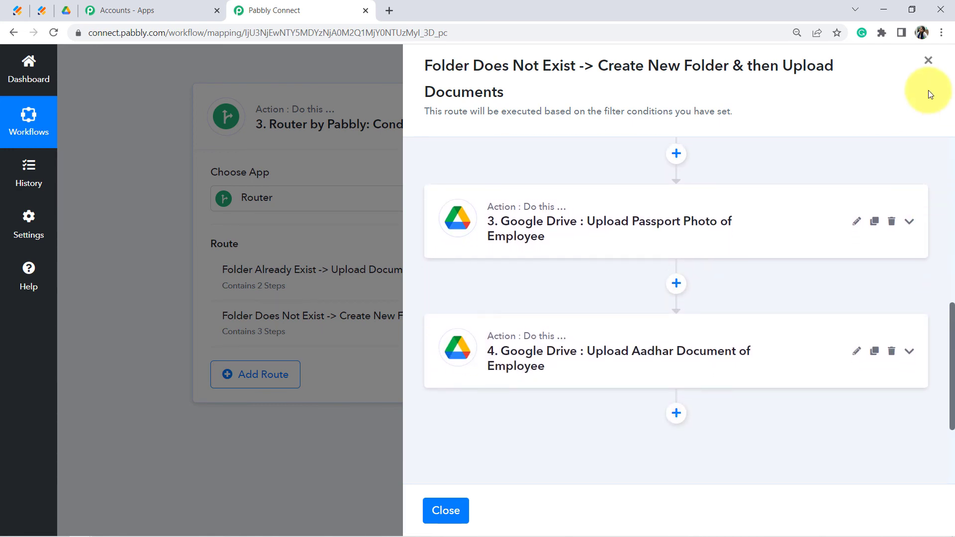
{"action": "left_click", "coordinate": [928, 61]}
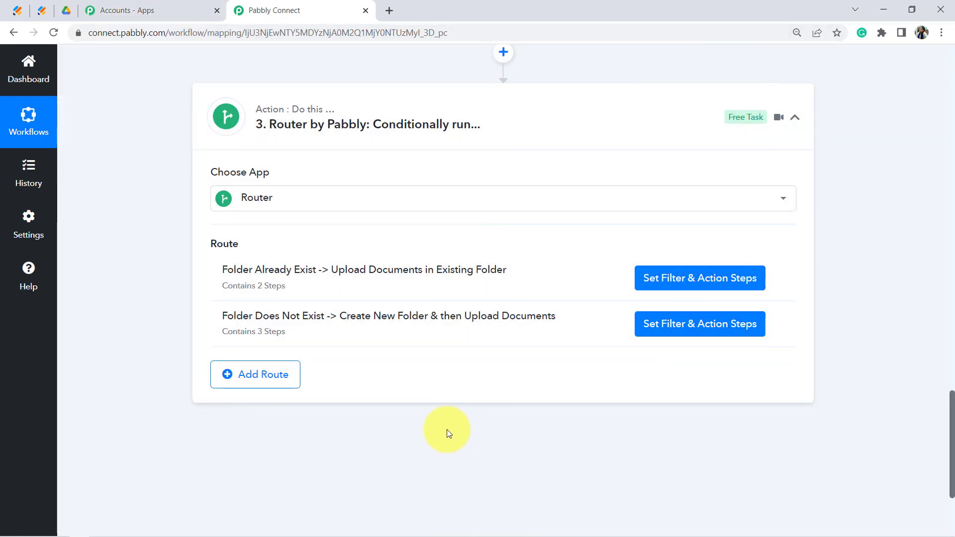
- Switch to Google Drive and look over the employee sub-folders in All Employees Documents
{"action": "left_click", "coordinate": [66, 11]}
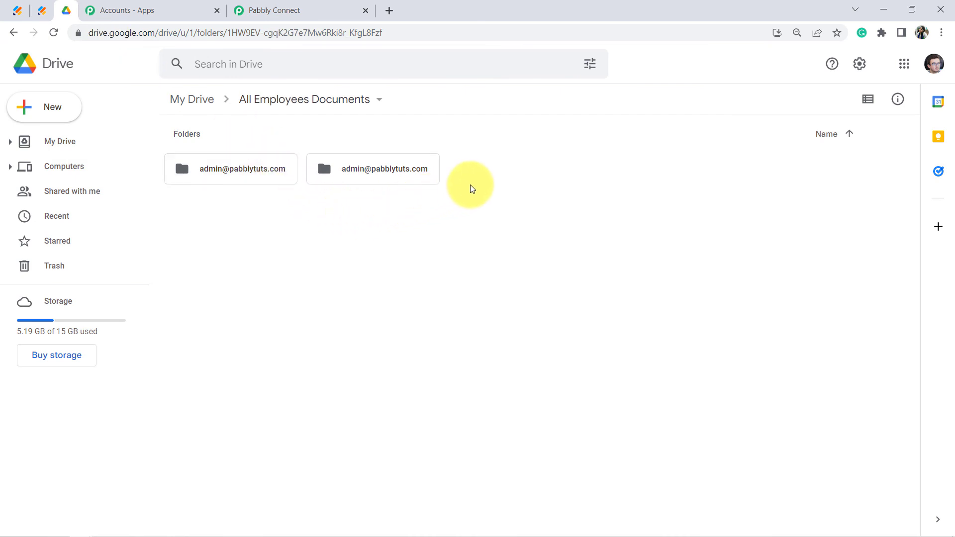
{"action": "left_click_drag", "start_coordinate": [438, 182], "coordinate": [305, 260]}
{"action": "left_click", "coordinate": [305, 260]}
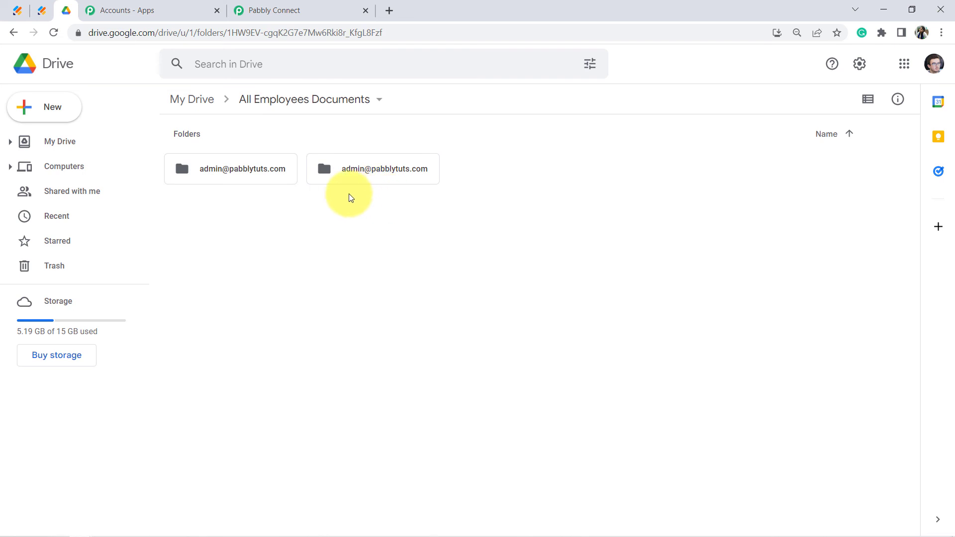
- Switch to the JotForm document form, enter the existing employee's ID, name, email and remaining details, and submit it
{"action": "left_click", "coordinate": [39, 11]}
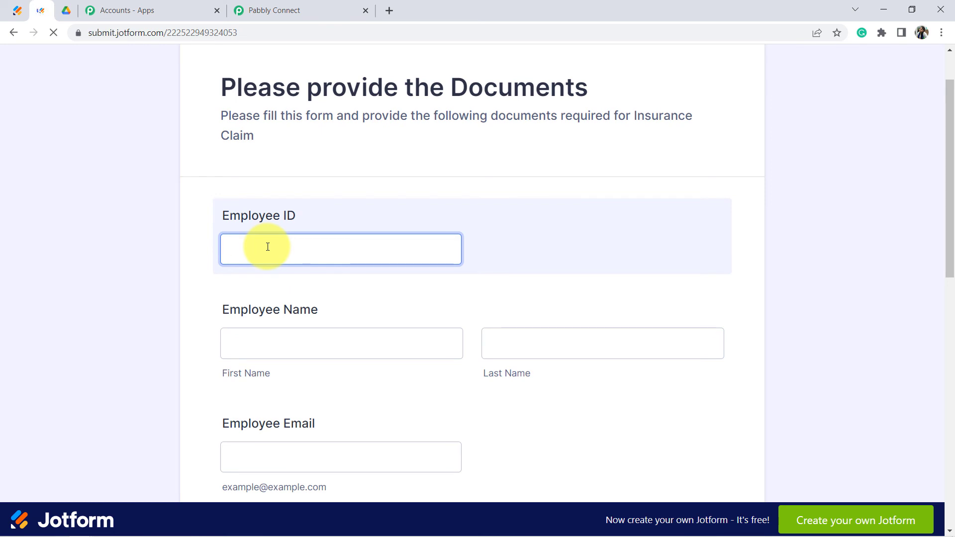
{"action": "key", "text": "Tab"}
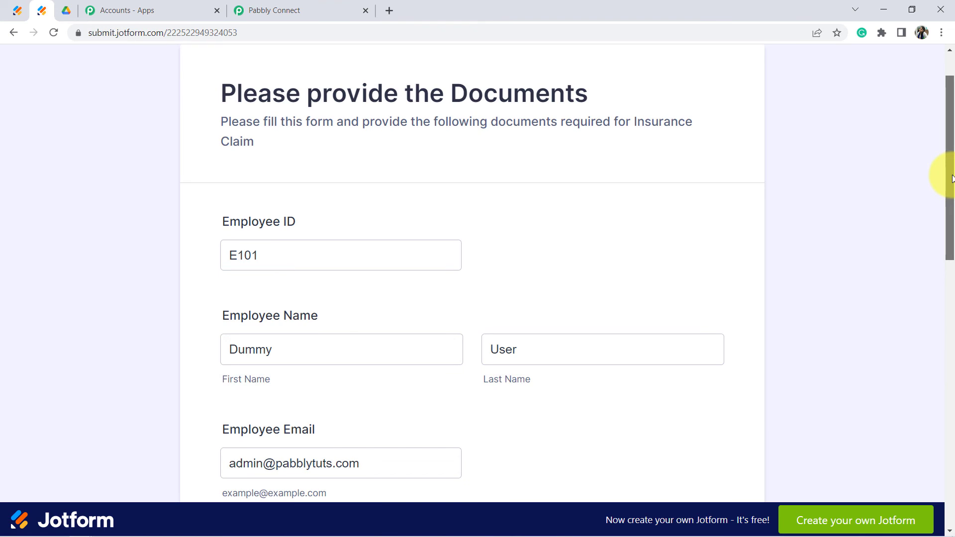
{"action": "left_click_drag", "start_coordinate": [951, 179], "coordinate": [786, 458]}
{"action": "left_click", "coordinate": [470, 431]}
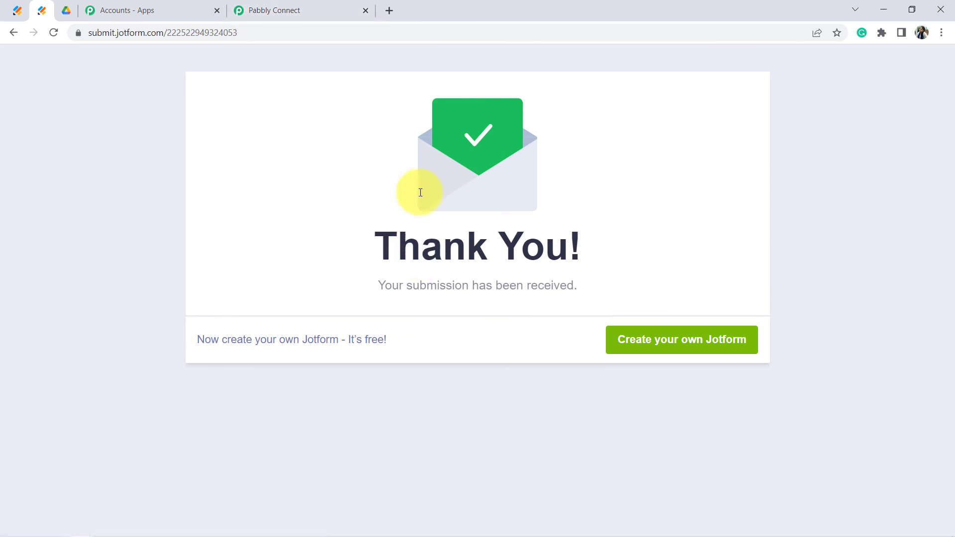
- Compare the sub-folders in Google Drive's All Employees Documents with the Folder Already Exist route in Pabbly Connect
{"action": "left_click", "coordinate": [77, 12]}
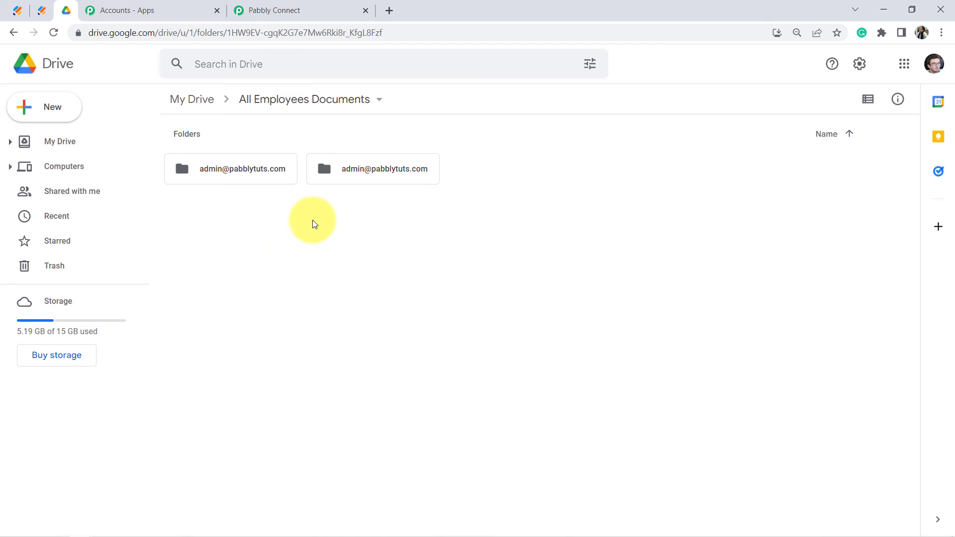
{"action": "left_click", "coordinate": [301, 8]}
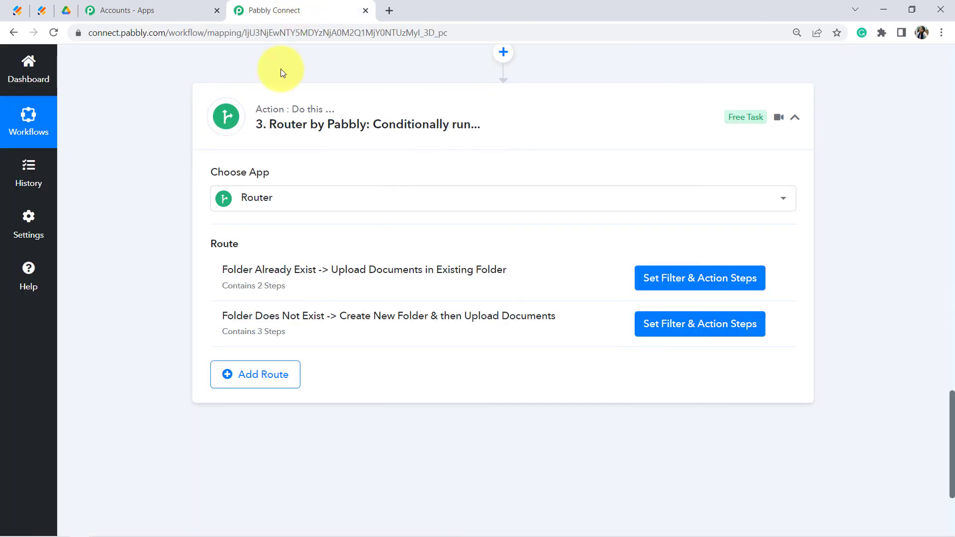
{"action": "left_click_drag", "start_coordinate": [243, 269], "coordinate": [476, 271]}
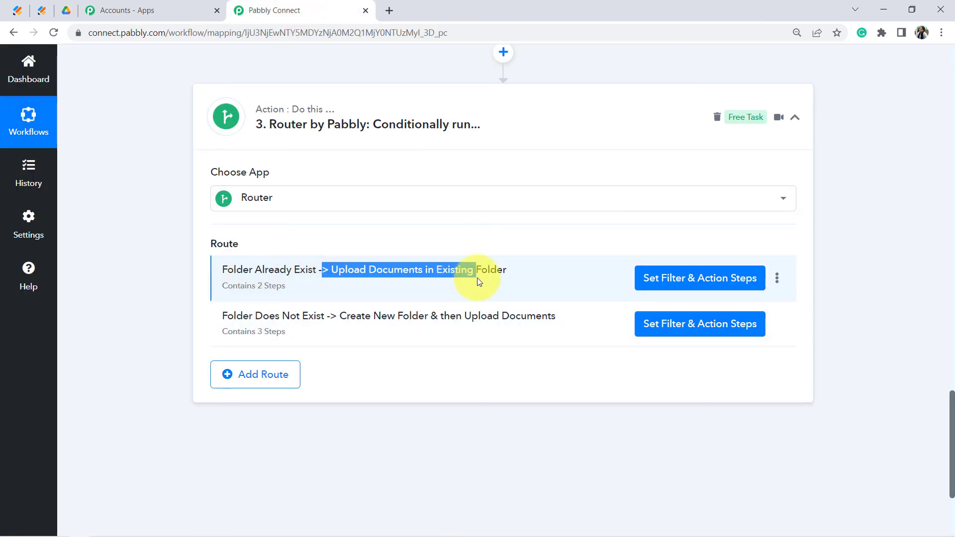
{"action": "left_click", "coordinate": [489, 269]}
{"action": "triple_click", "coordinate": [488, 269]}
{"action": "triple_click", "coordinate": [475, 270]}
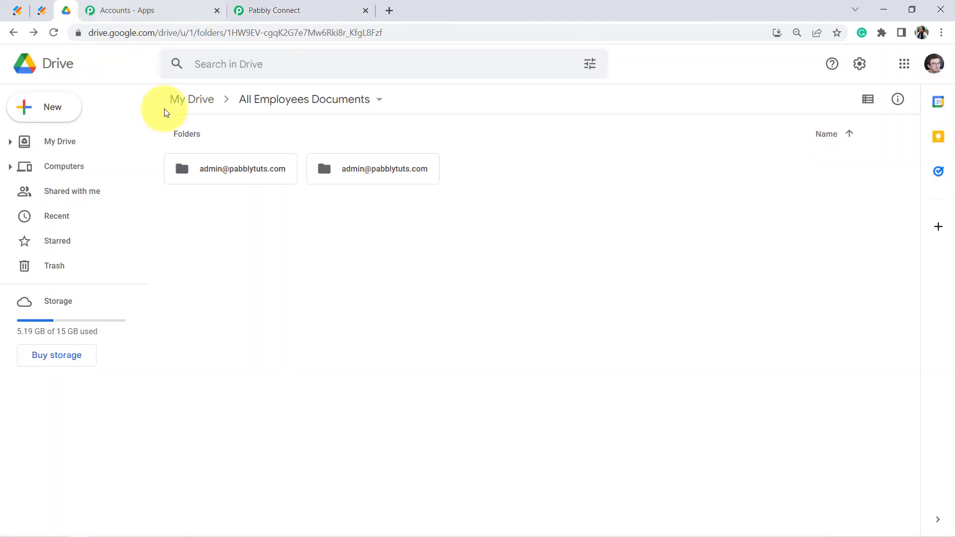
{"action": "key", "text": "ctrl+3"}
{"action": "left_click", "coordinate": [337, 4]}
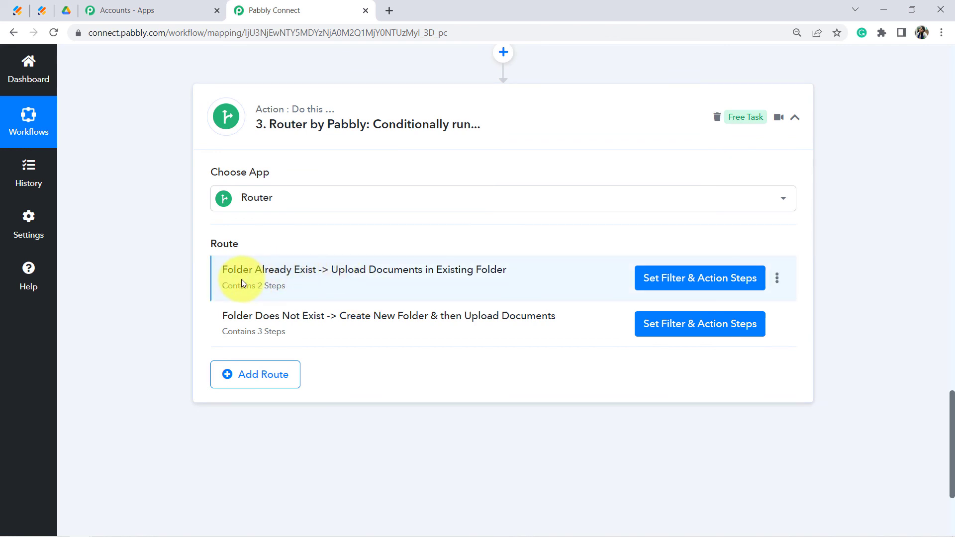
{"action": "left_click_drag", "start_coordinate": [253, 269], "coordinate": [467, 264]}
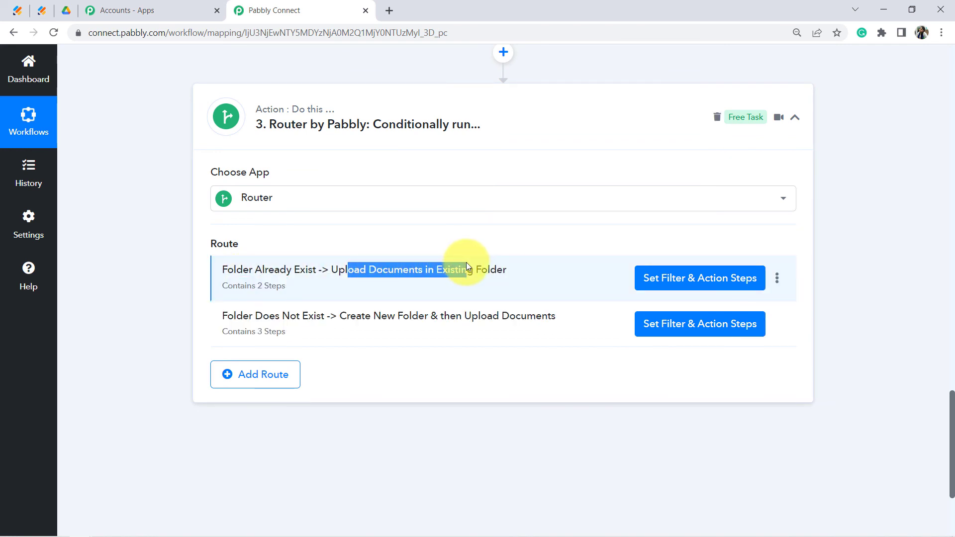
- Open the first employee sub-folder in Google Drive, check its Aadhar and photo files, and return to Pabbly Connect
{"action": "left_click", "coordinate": [77, 11]}
{"action": "left_click", "coordinate": [227, 173]}
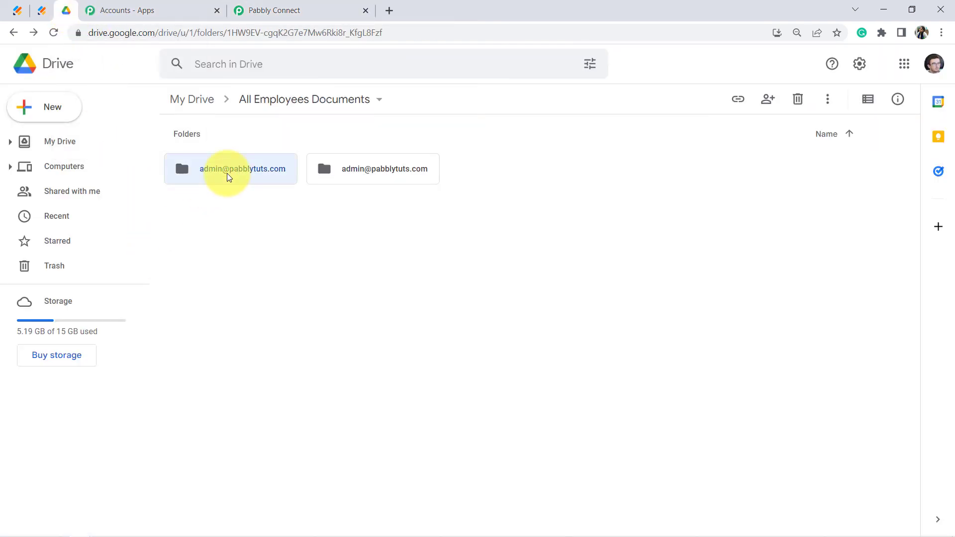
{"action": "double_click", "coordinate": [226, 173]}
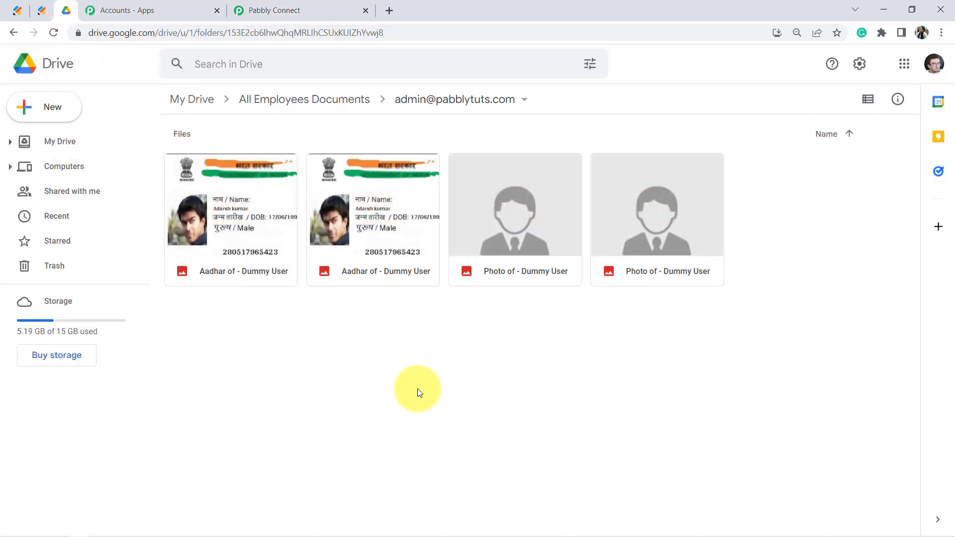
{"action": "left_click_drag", "start_coordinate": [798, 317], "coordinate": [341, 210]}
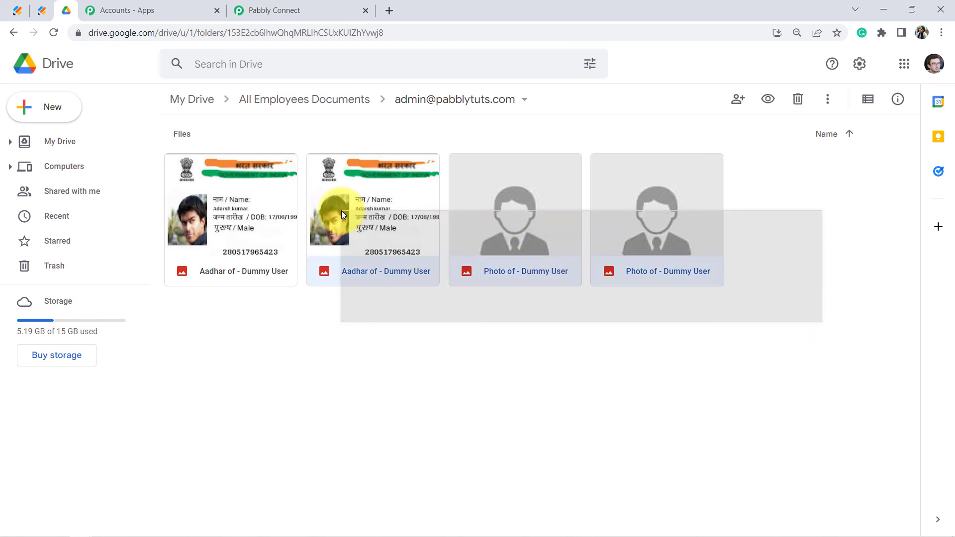
{"action": "left_click", "coordinate": [251, 10]}
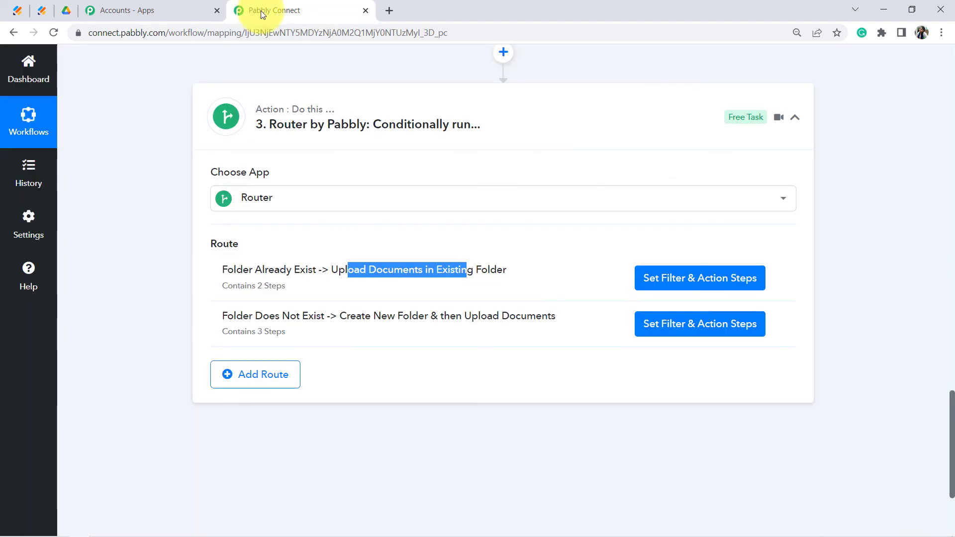
- Switch to the JotForm document form, reload it for a new submission, and check the new employee's ID entry
{"action": "left_click", "coordinate": [65, 10]}
{"action": "left_click", "coordinate": [42, 9]}
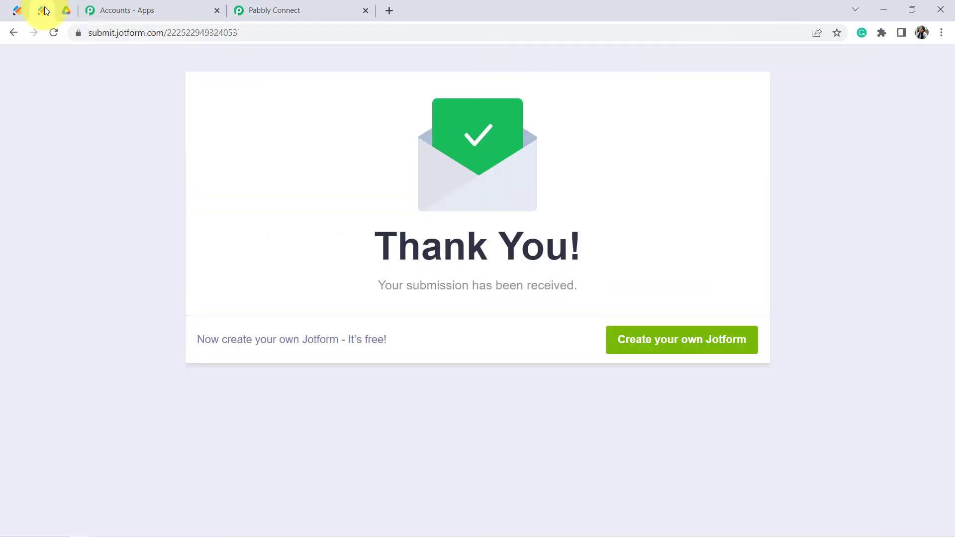
{"action": "left_click", "coordinate": [53, 32]}
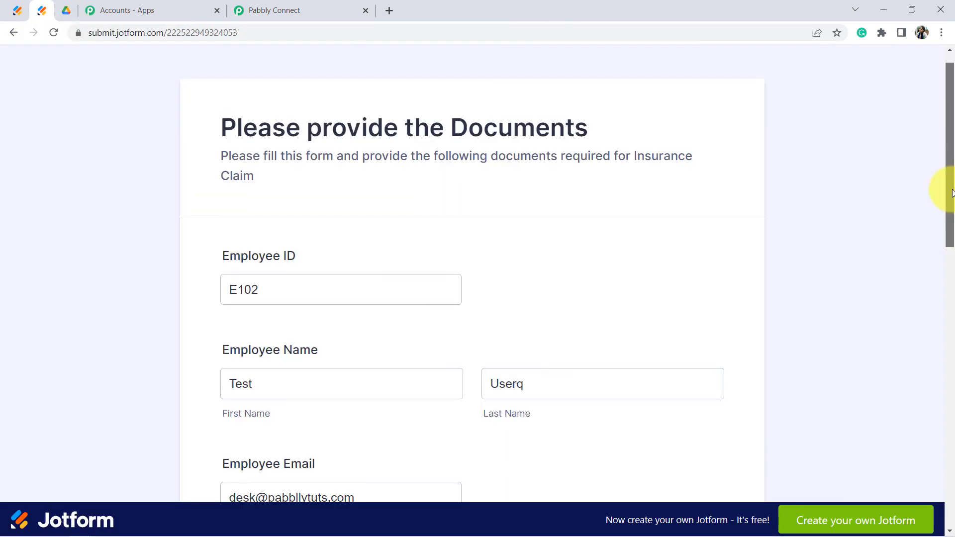
{"action": "left_click_drag", "start_coordinate": [953, 193], "coordinate": [952, 246]}
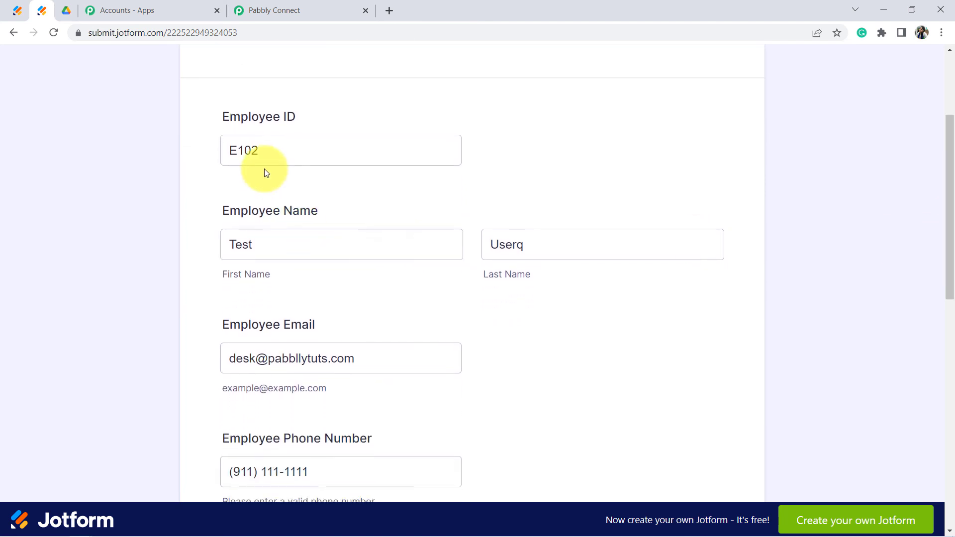
{"action": "left_click", "coordinate": [258, 148]}
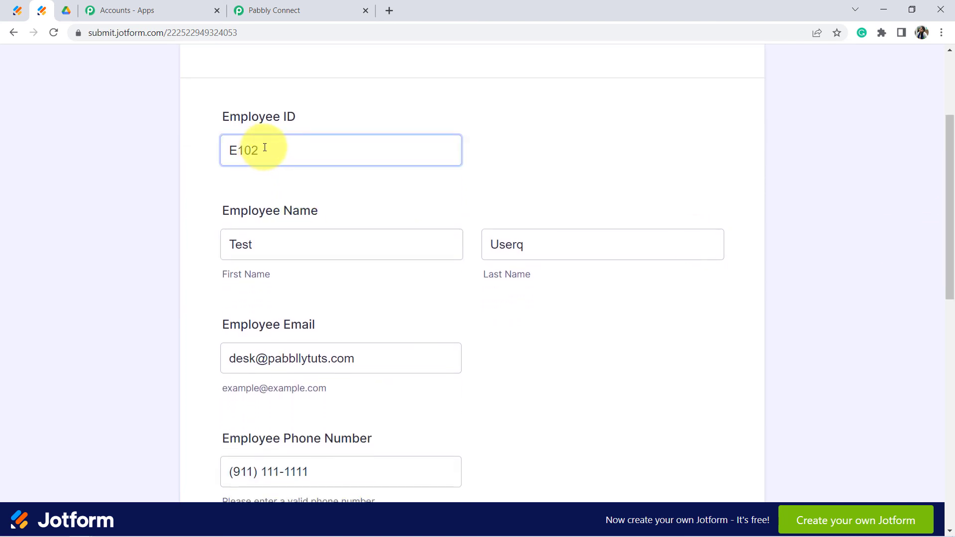
{"action": "left_click", "coordinate": [270, 148]}
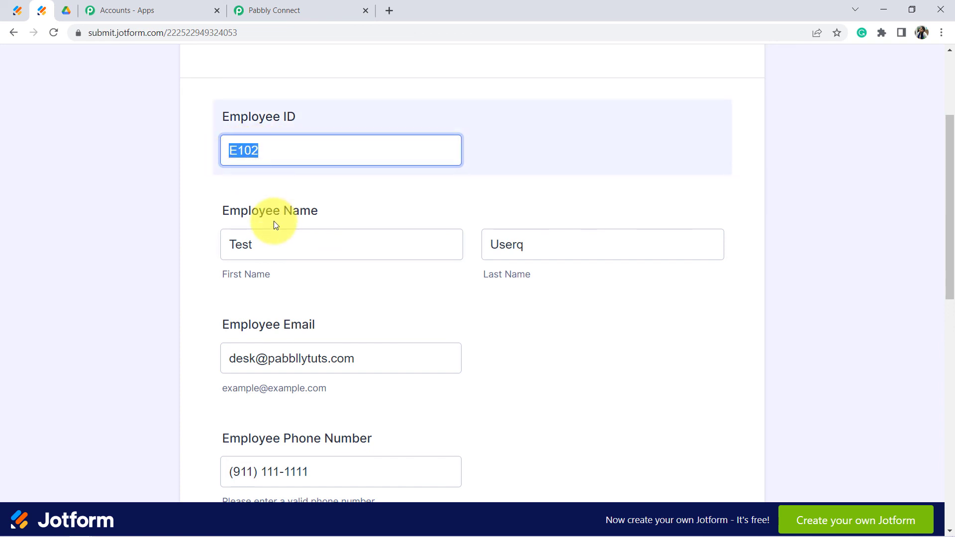
- Correct the employee's last name and email address in the document form by removing the extra letters
{"action": "key", "text": "Tab"}
{"action": "key", "text": "Tab"}
{"action": "left_click", "coordinate": [553, 240]}
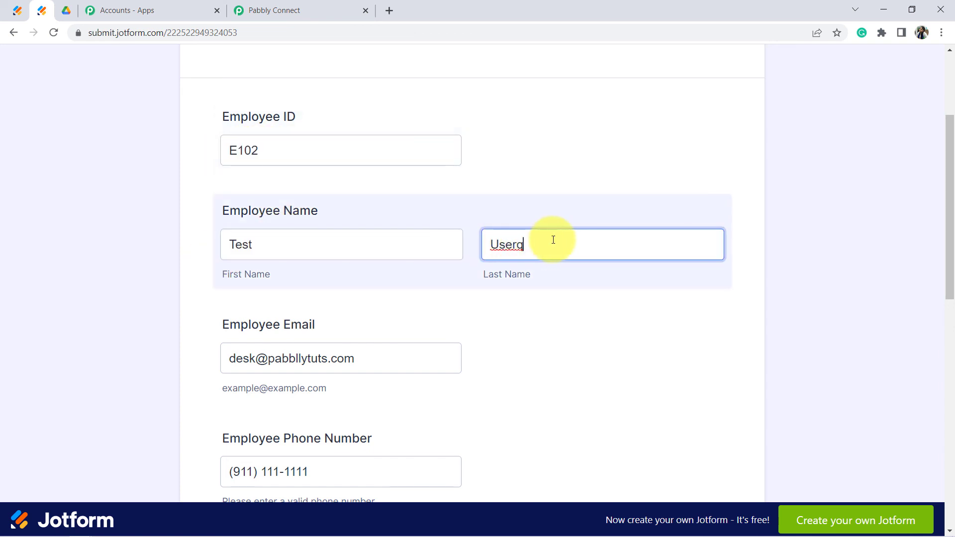
{"action": "key", "text": "BackSpace"}
{"action": "left_click", "coordinate": [658, 304]}
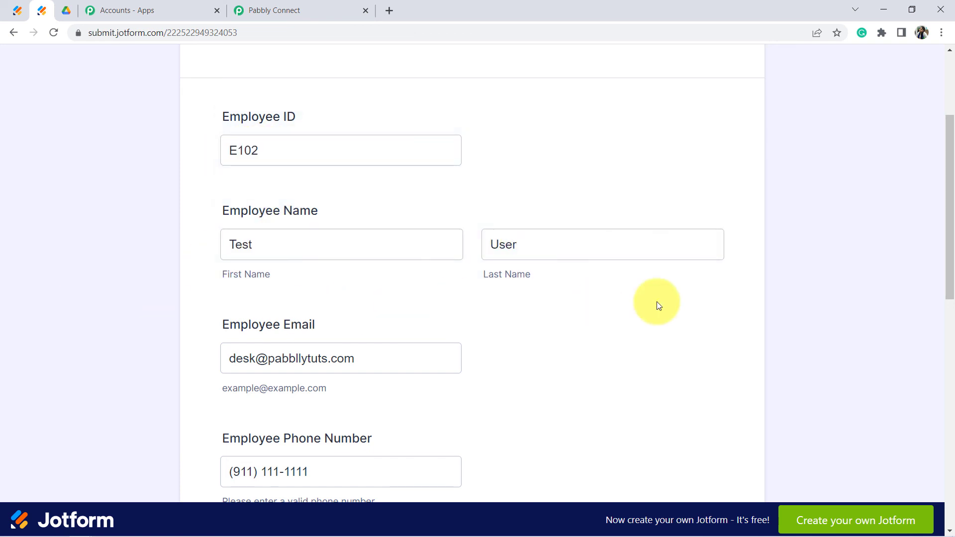
{"action": "left_click_drag", "start_coordinate": [951, 263], "coordinate": [951, 287]}
{"action": "left_click", "coordinate": [293, 288]}
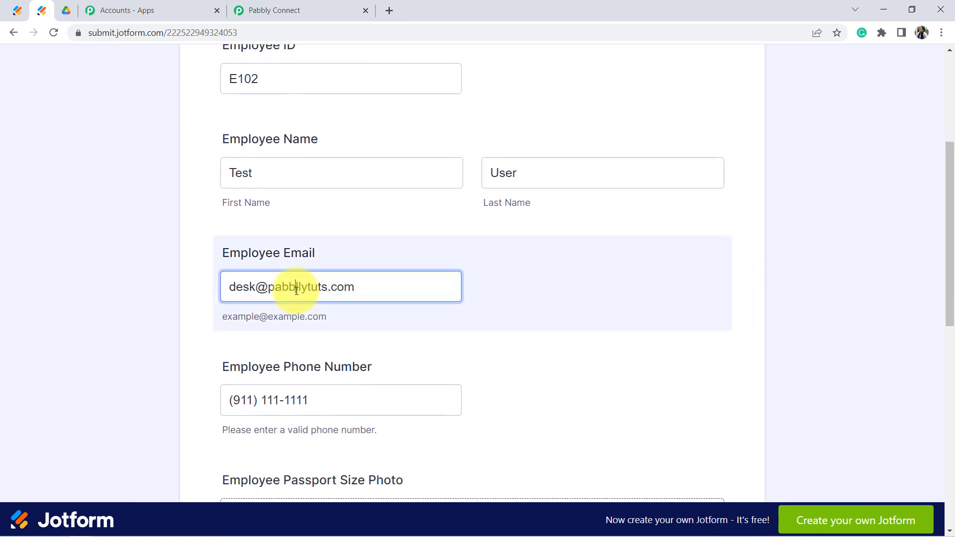
{"action": "left_click", "coordinate": [142, 342]}
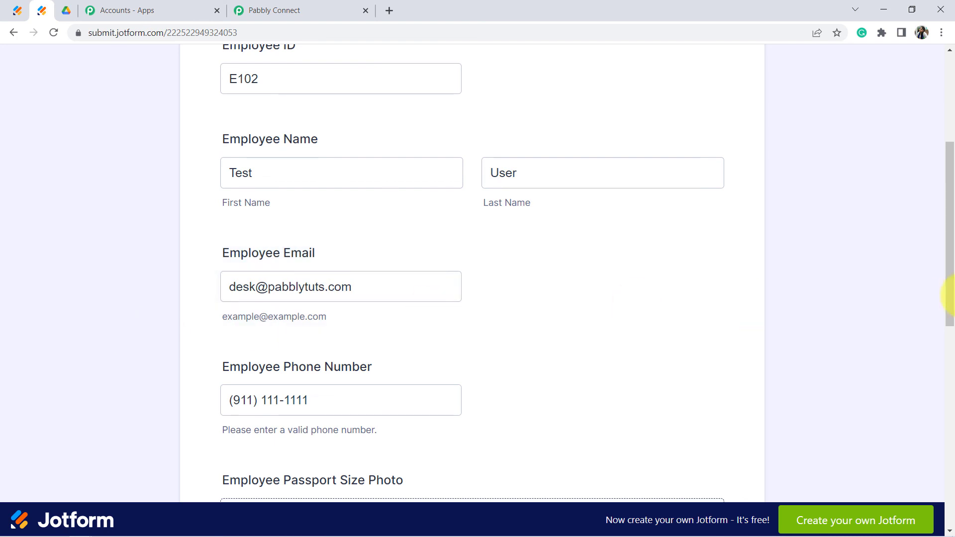
- Review the attached passport photo and Aadhar files along with the entered details, and submit the JotForm form
{"action": "left_click_drag", "start_coordinate": [949, 279], "coordinate": [939, 426]}
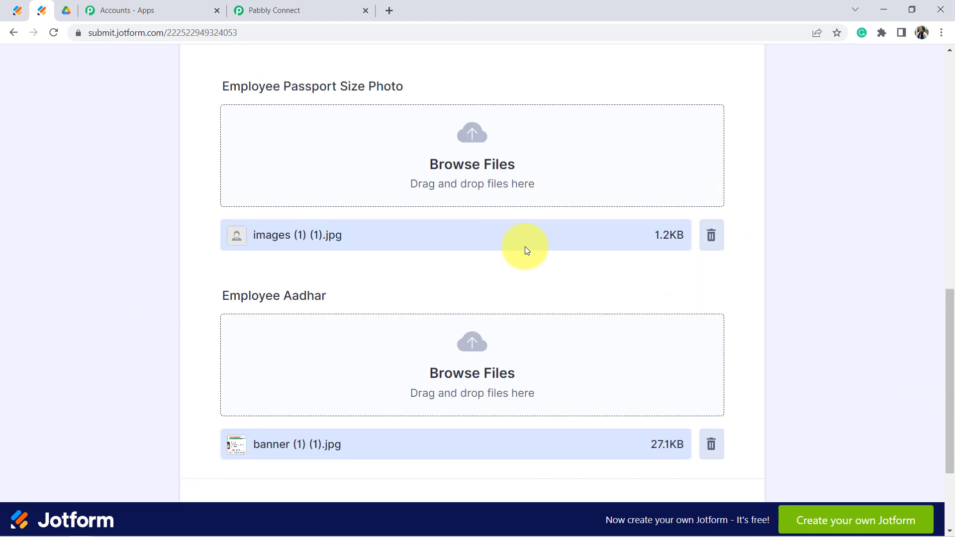
{"action": "scroll", "coordinate": [478, 219], "scroll_direction": "up", "scroll_amount": 5}
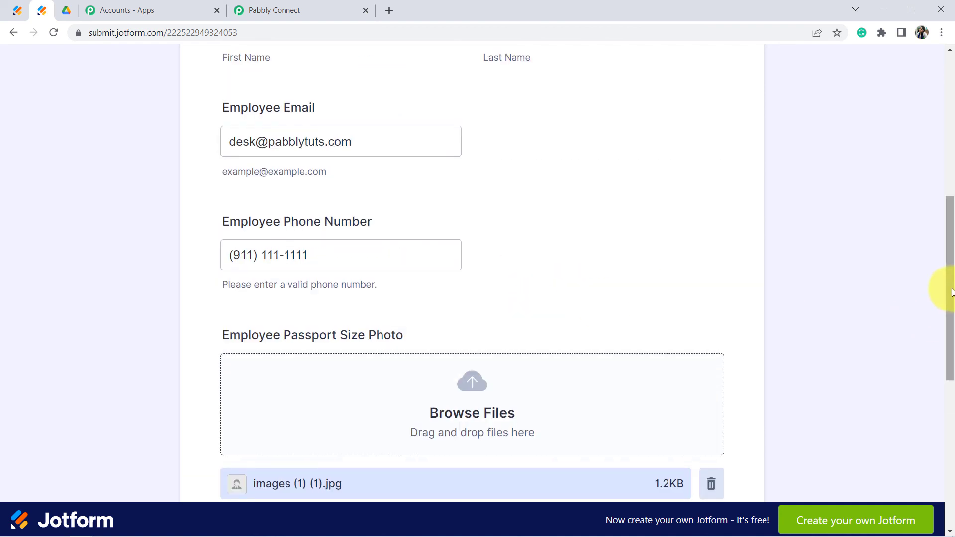
{"action": "left_click_drag", "start_coordinate": [952, 292], "coordinate": [939, 415]}
{"action": "left_click", "coordinate": [459, 461]}
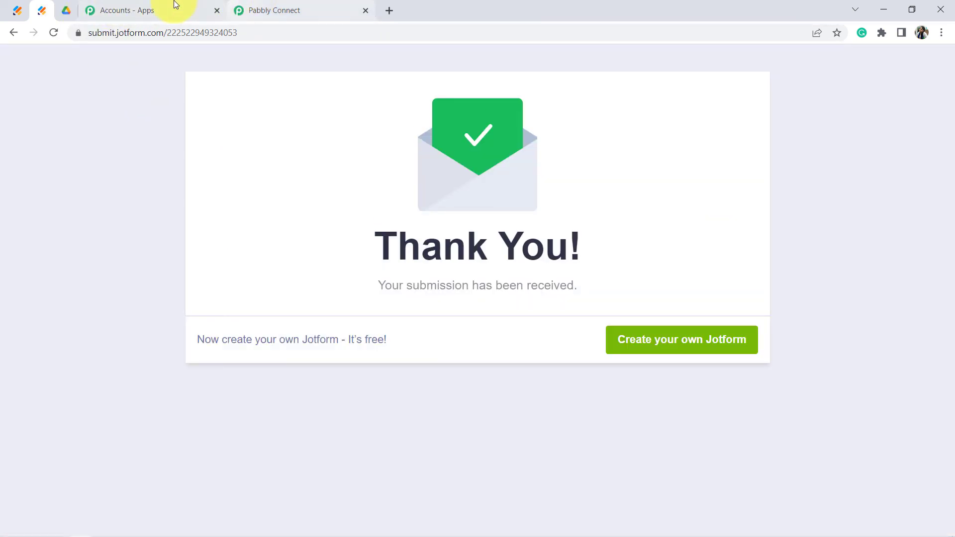
- Switch to Google Drive, open the new employee's sub-folder in All Employees Documents, and check its Aadhar and photo files
{"action": "left_click", "coordinate": [65, 9]}
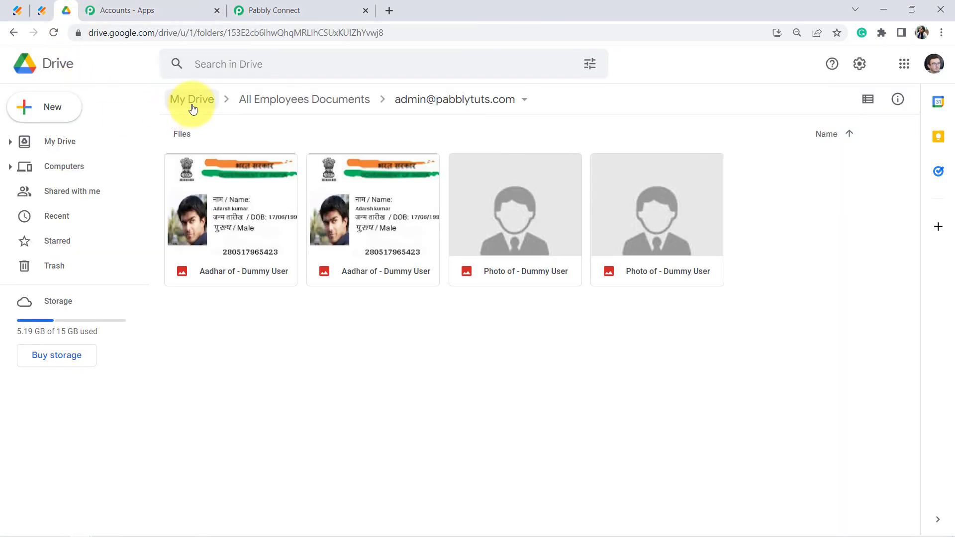
{"action": "left_click", "coordinate": [186, 121]}
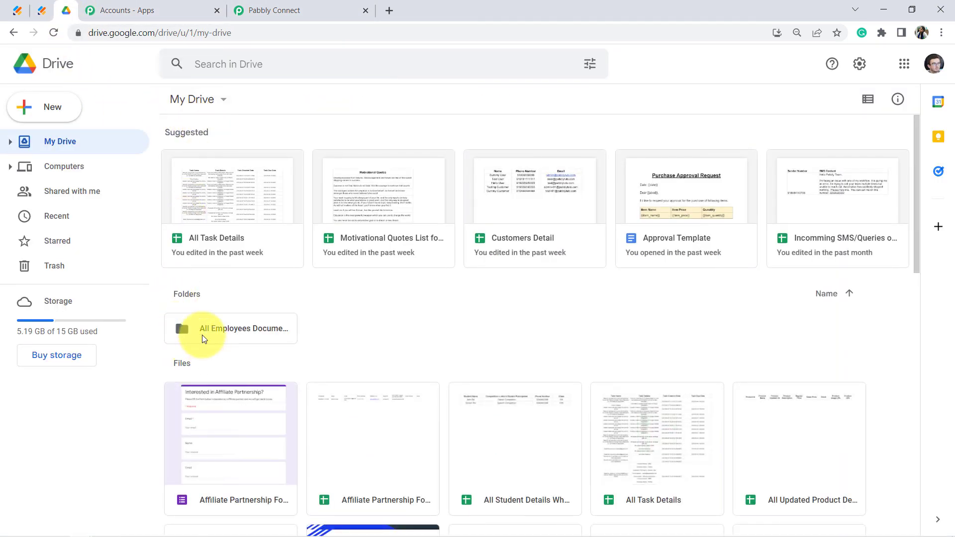
{"action": "double_click", "coordinate": [219, 333]}
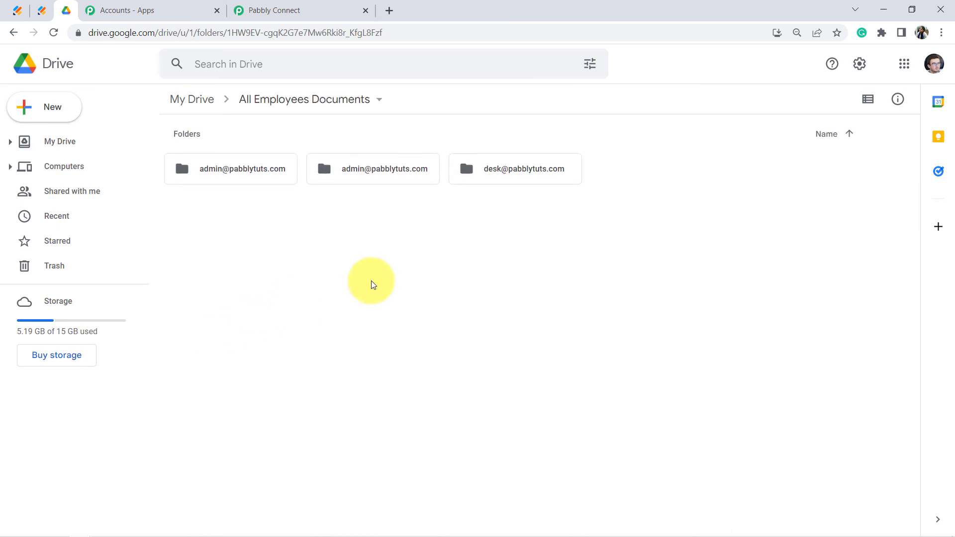
{"action": "double_click", "coordinate": [523, 172]}
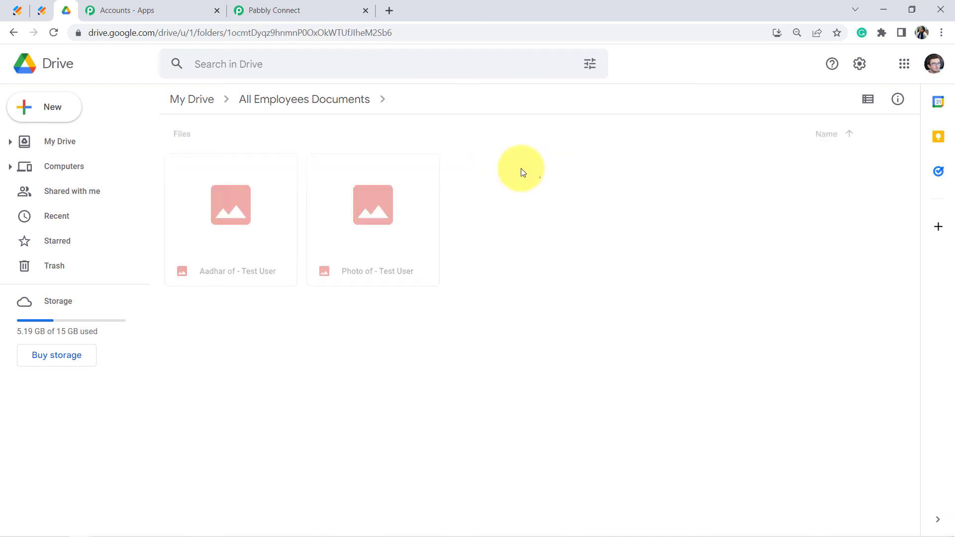
{"action": "left_click_drag", "start_coordinate": [555, 361], "coordinate": [206, 184]}
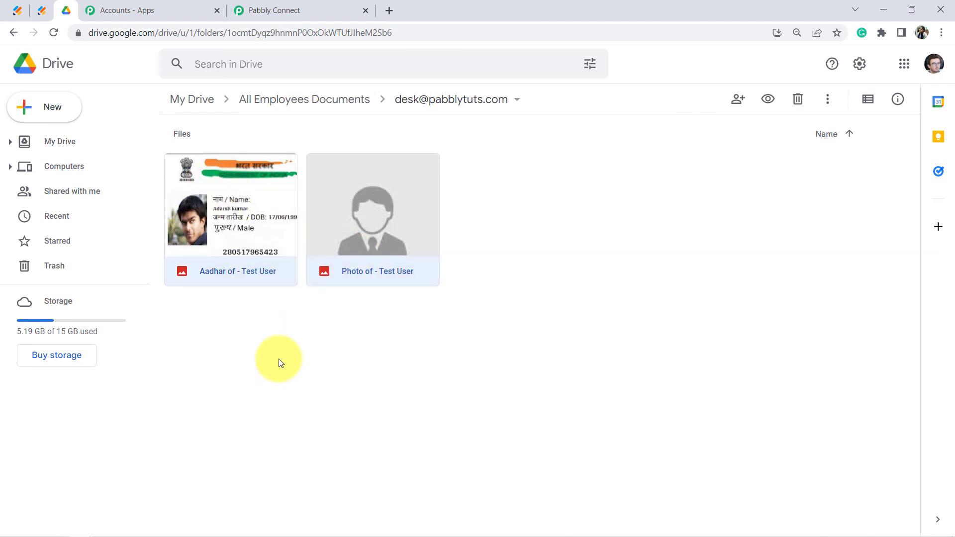
{"action": "left_click", "coordinate": [279, 354]}
- Review the Pabbly Connect workflow from the router up to its JotForm trigger, with a brief look at My Drive in Google Drive
{"action": "left_click", "coordinate": [252, 5]}
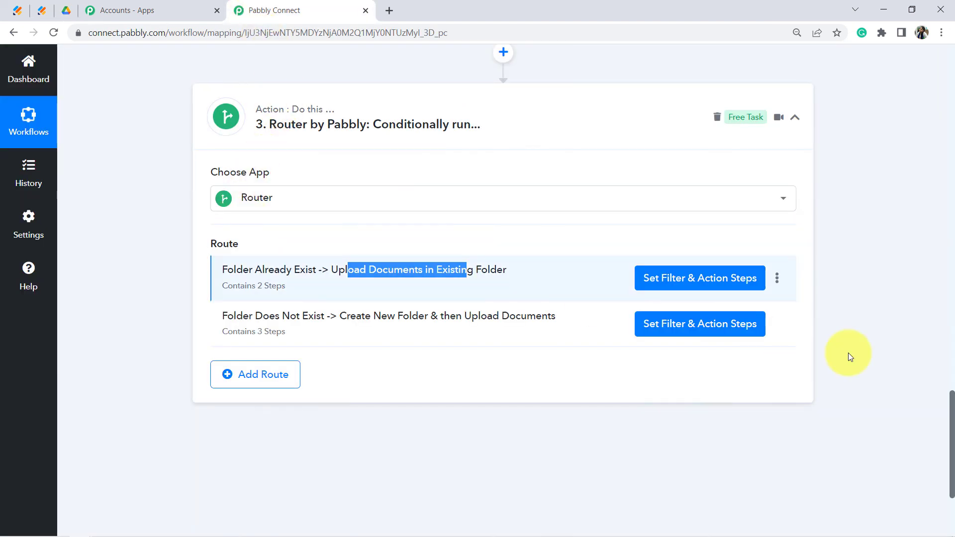
{"action": "left_click_drag", "start_coordinate": [945, 336], "coordinate": [941, 102]}
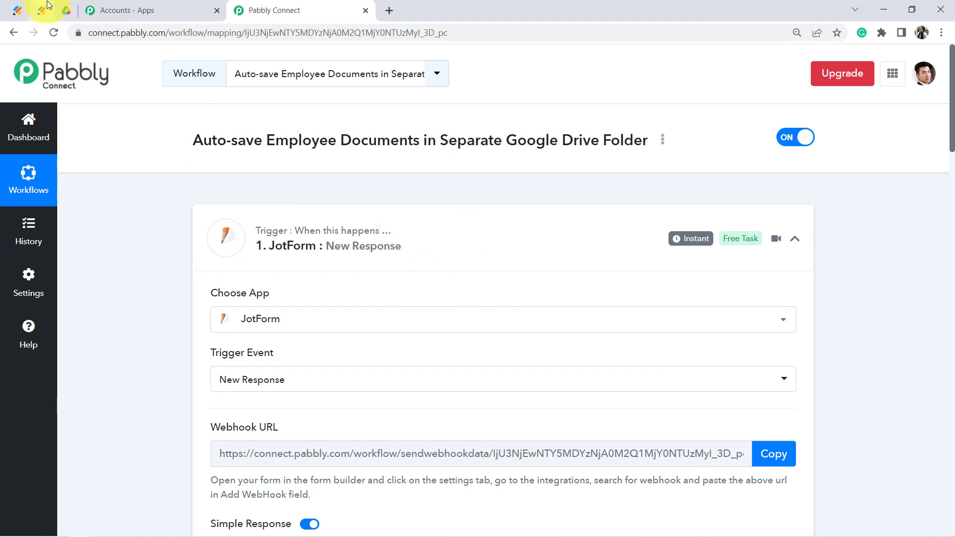
{"action": "left_click", "coordinate": [67, 9]}
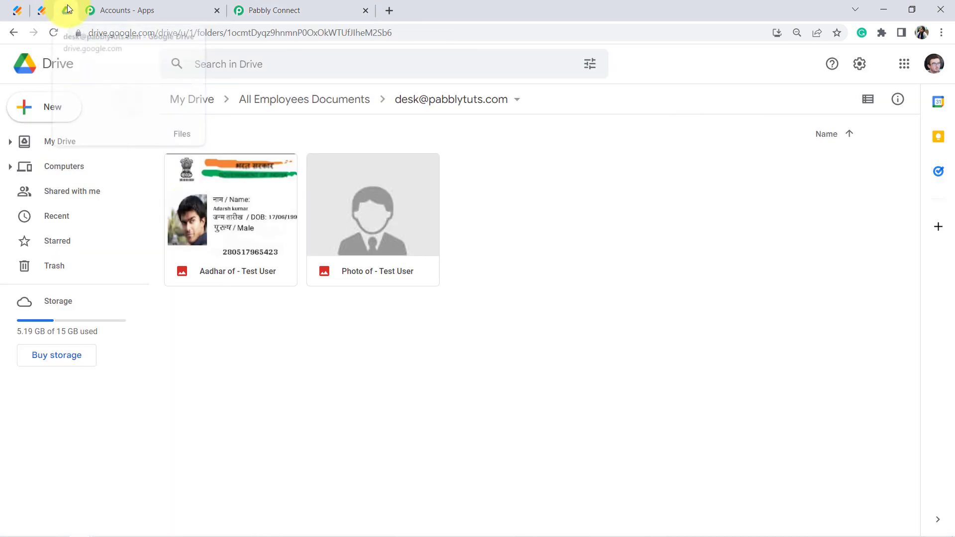
{"action": "left_click", "coordinate": [185, 99]}
{"action": "left_click", "coordinate": [287, 6]}
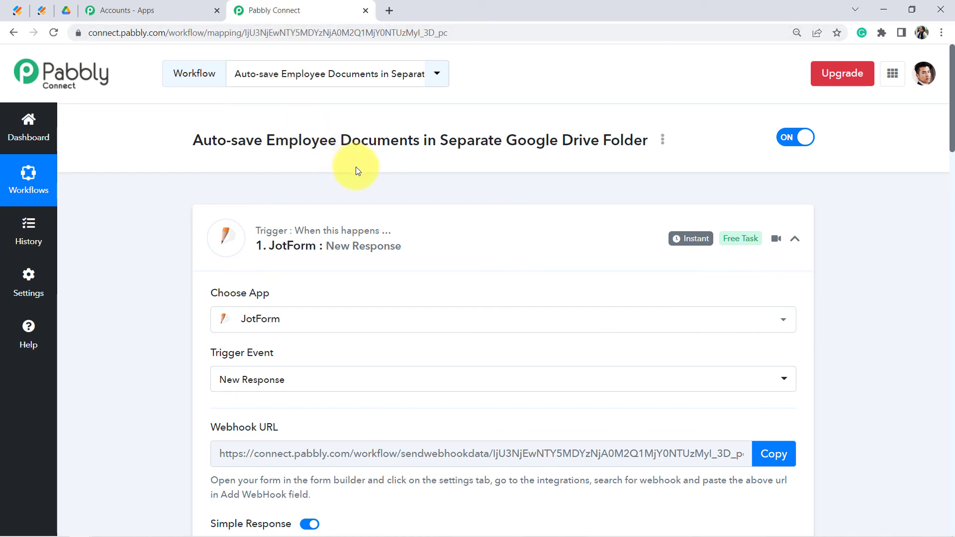
- Generate a share link for the Auto-save Employee Documents in Separate Google Drive Folder workflow and select the link text
{"action": "left_click", "coordinate": [663, 142]}
{"action": "left_click", "coordinate": [597, 206]}
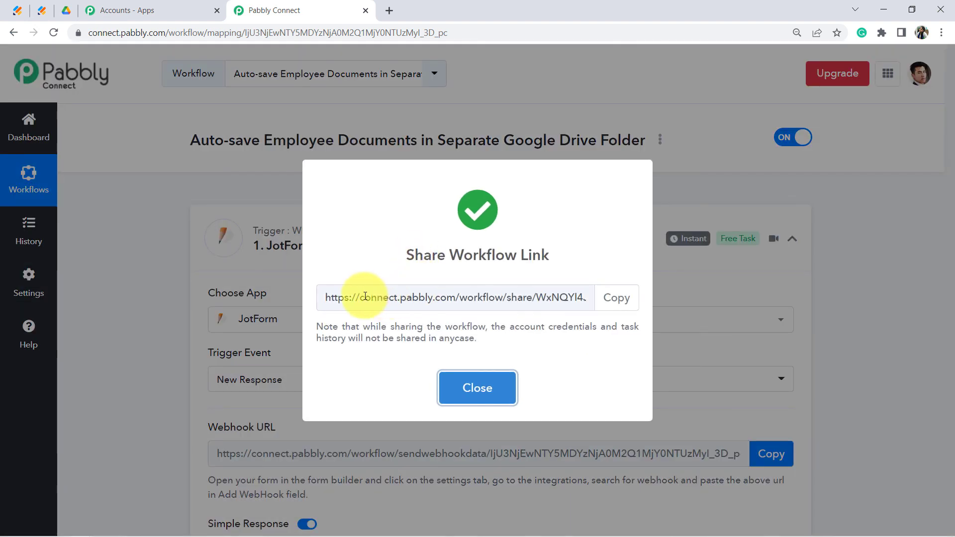
{"action": "left_click_drag", "start_coordinate": [366, 296], "coordinate": [595, 301]}
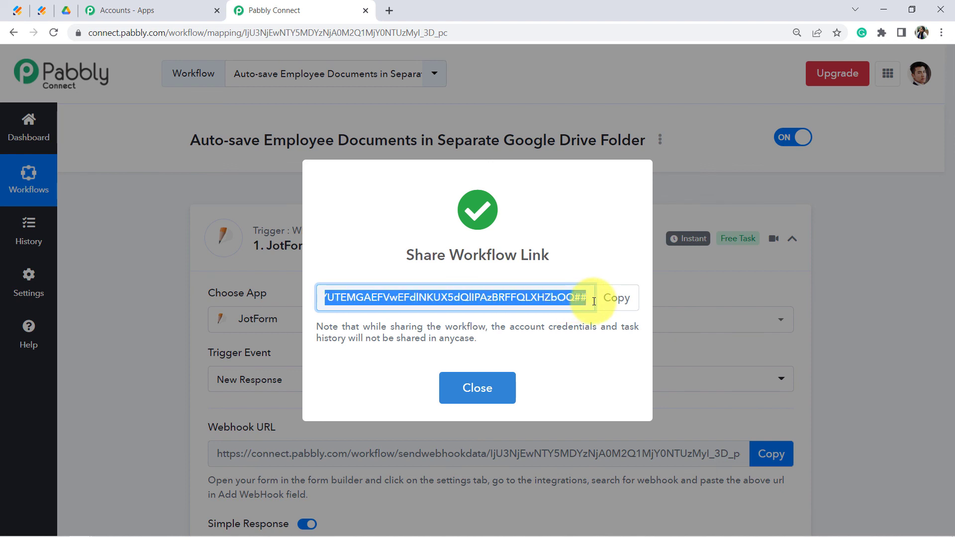